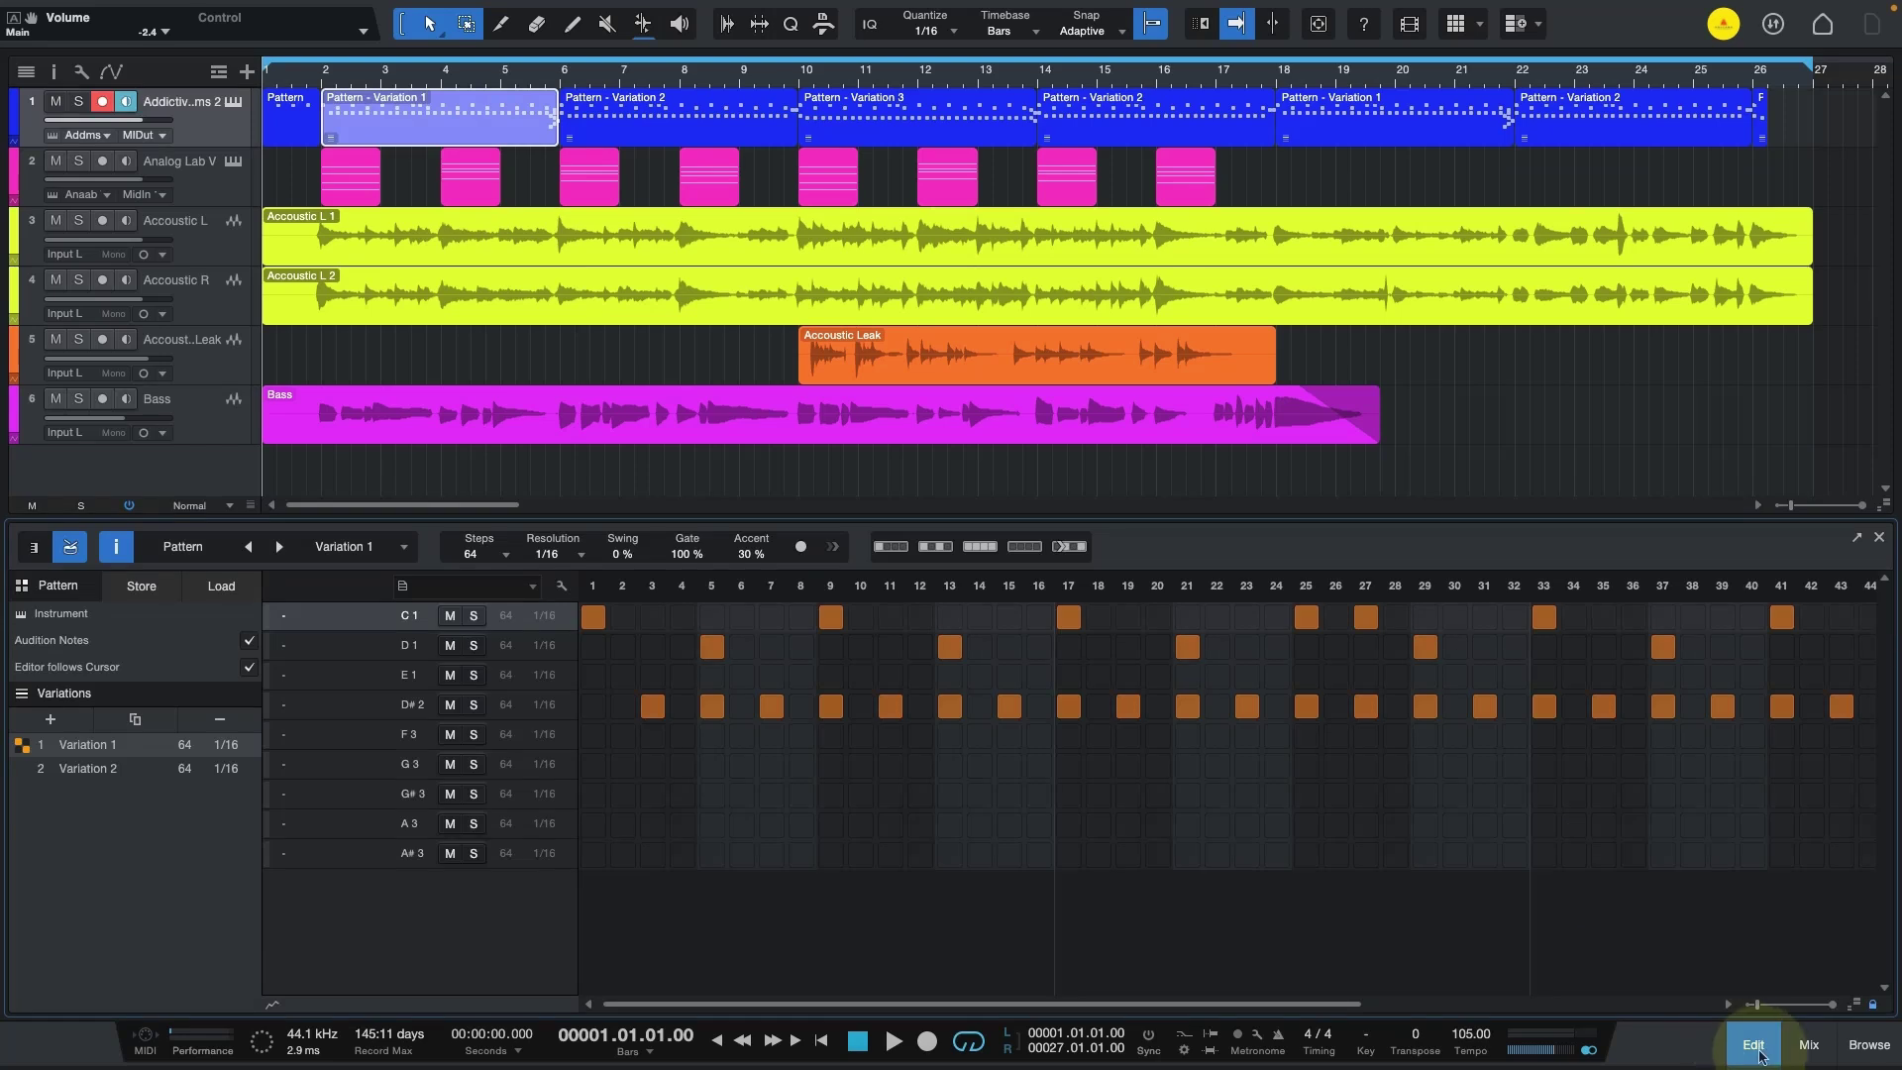
Open the Addictive Drums 2 and Analog Lab V instrument windows to examine the drum and keys sounds.
click(232, 101)
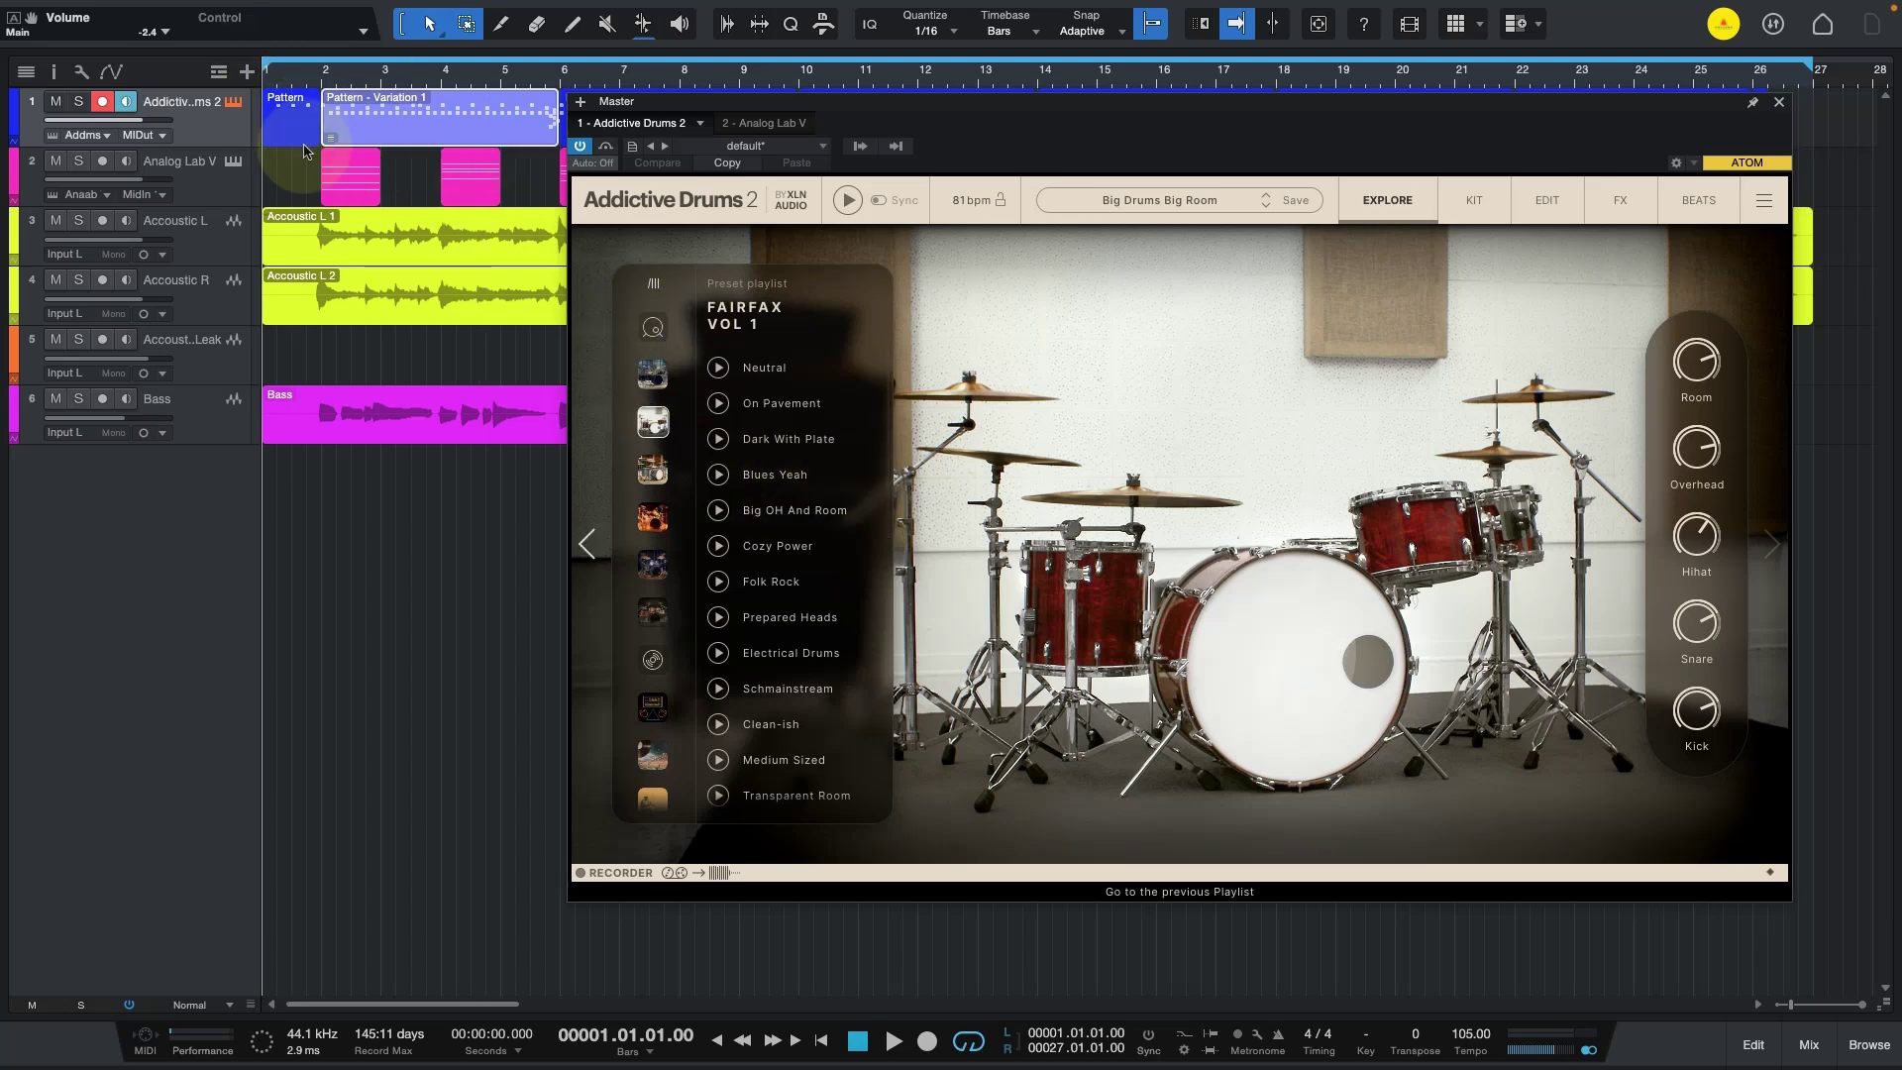
click(233, 161)
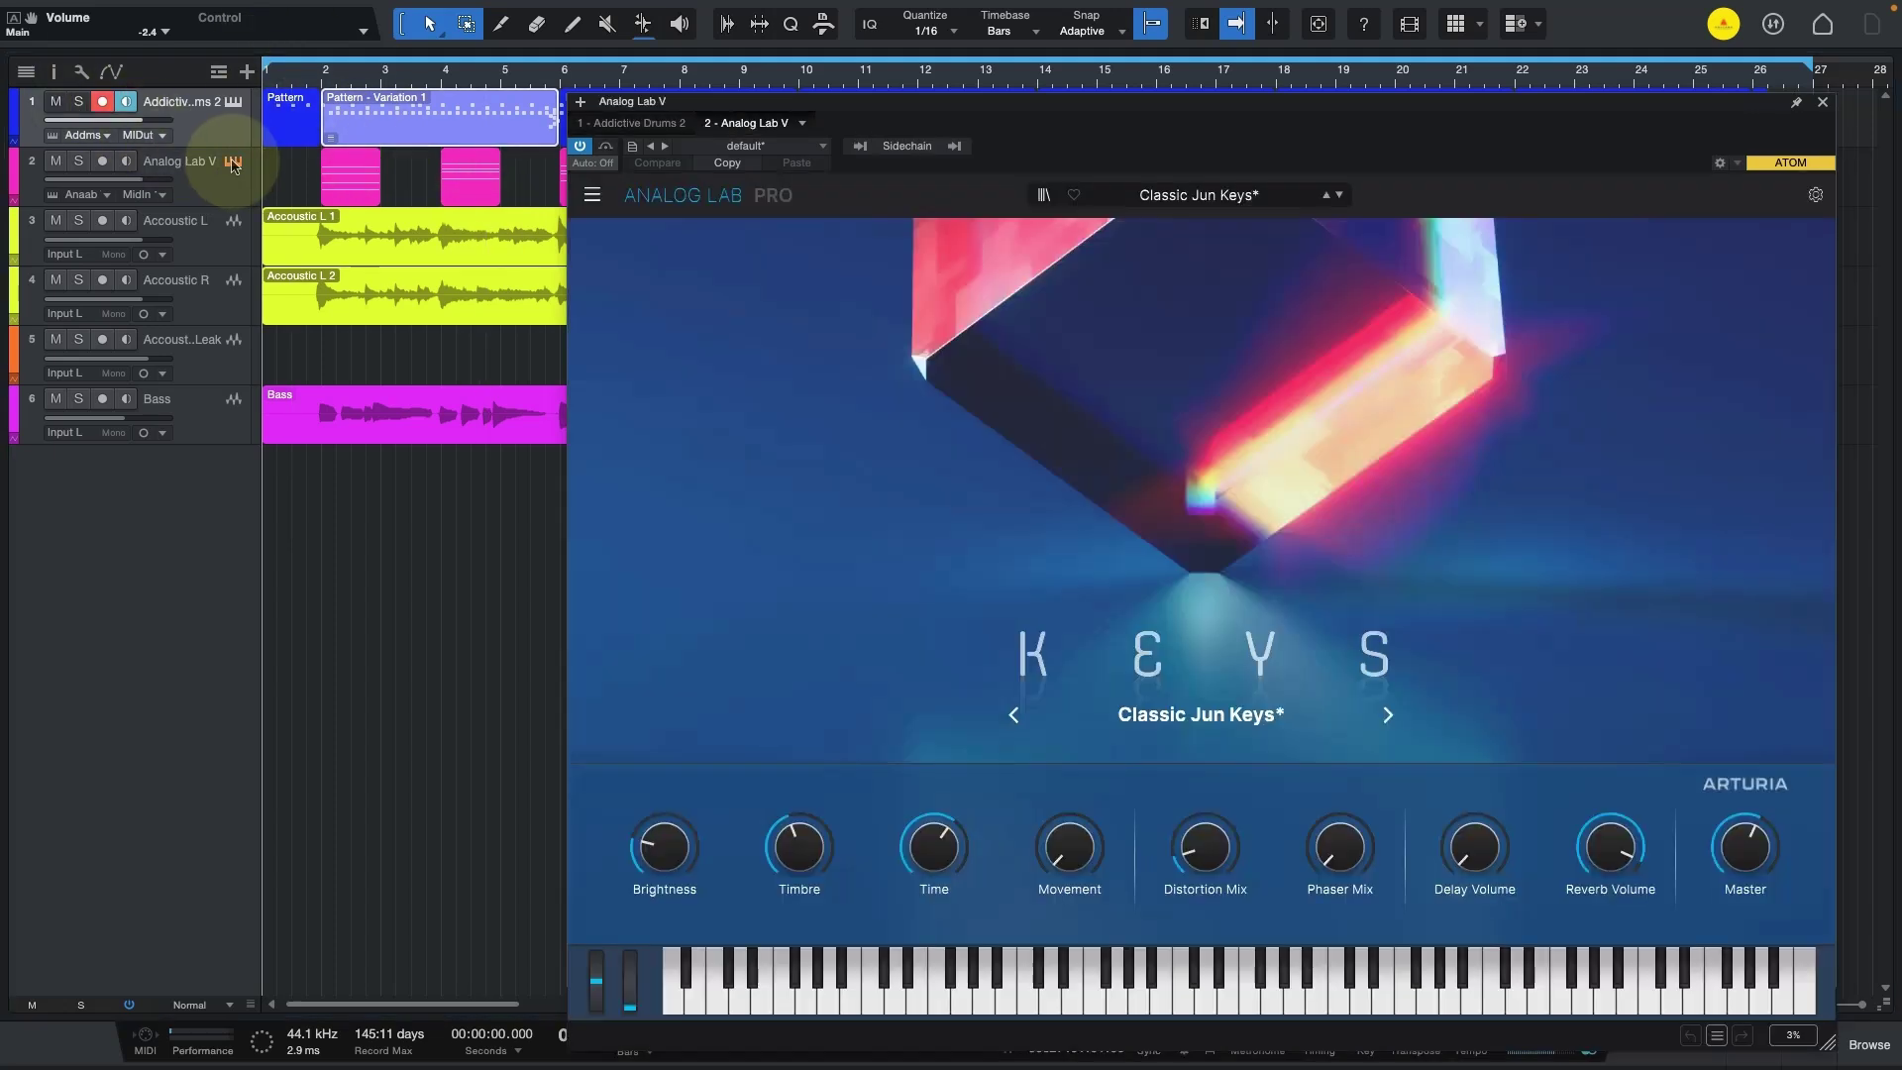
click(233, 161)
click(233, 161)
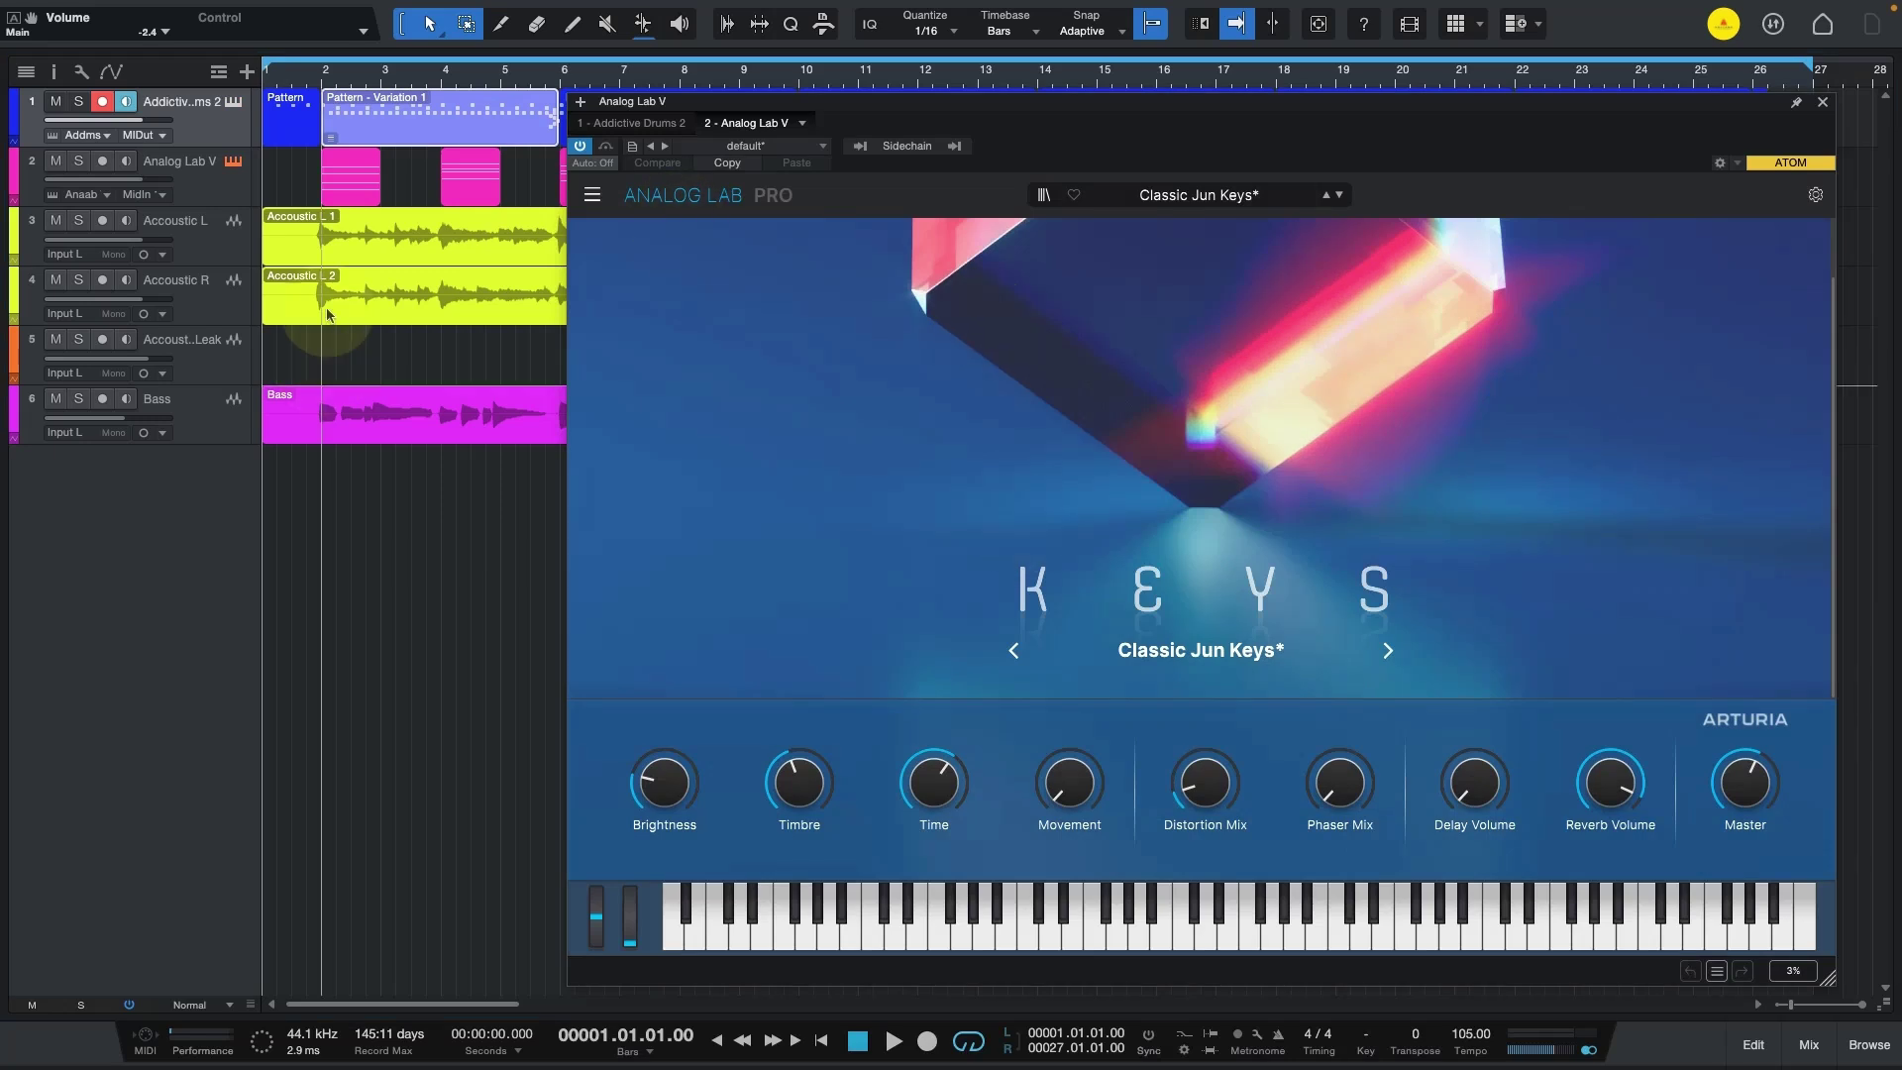
View the notes of the first Analog Lab V clip with the instrument window closed, and disarm the track's recording.
double_click(343, 188)
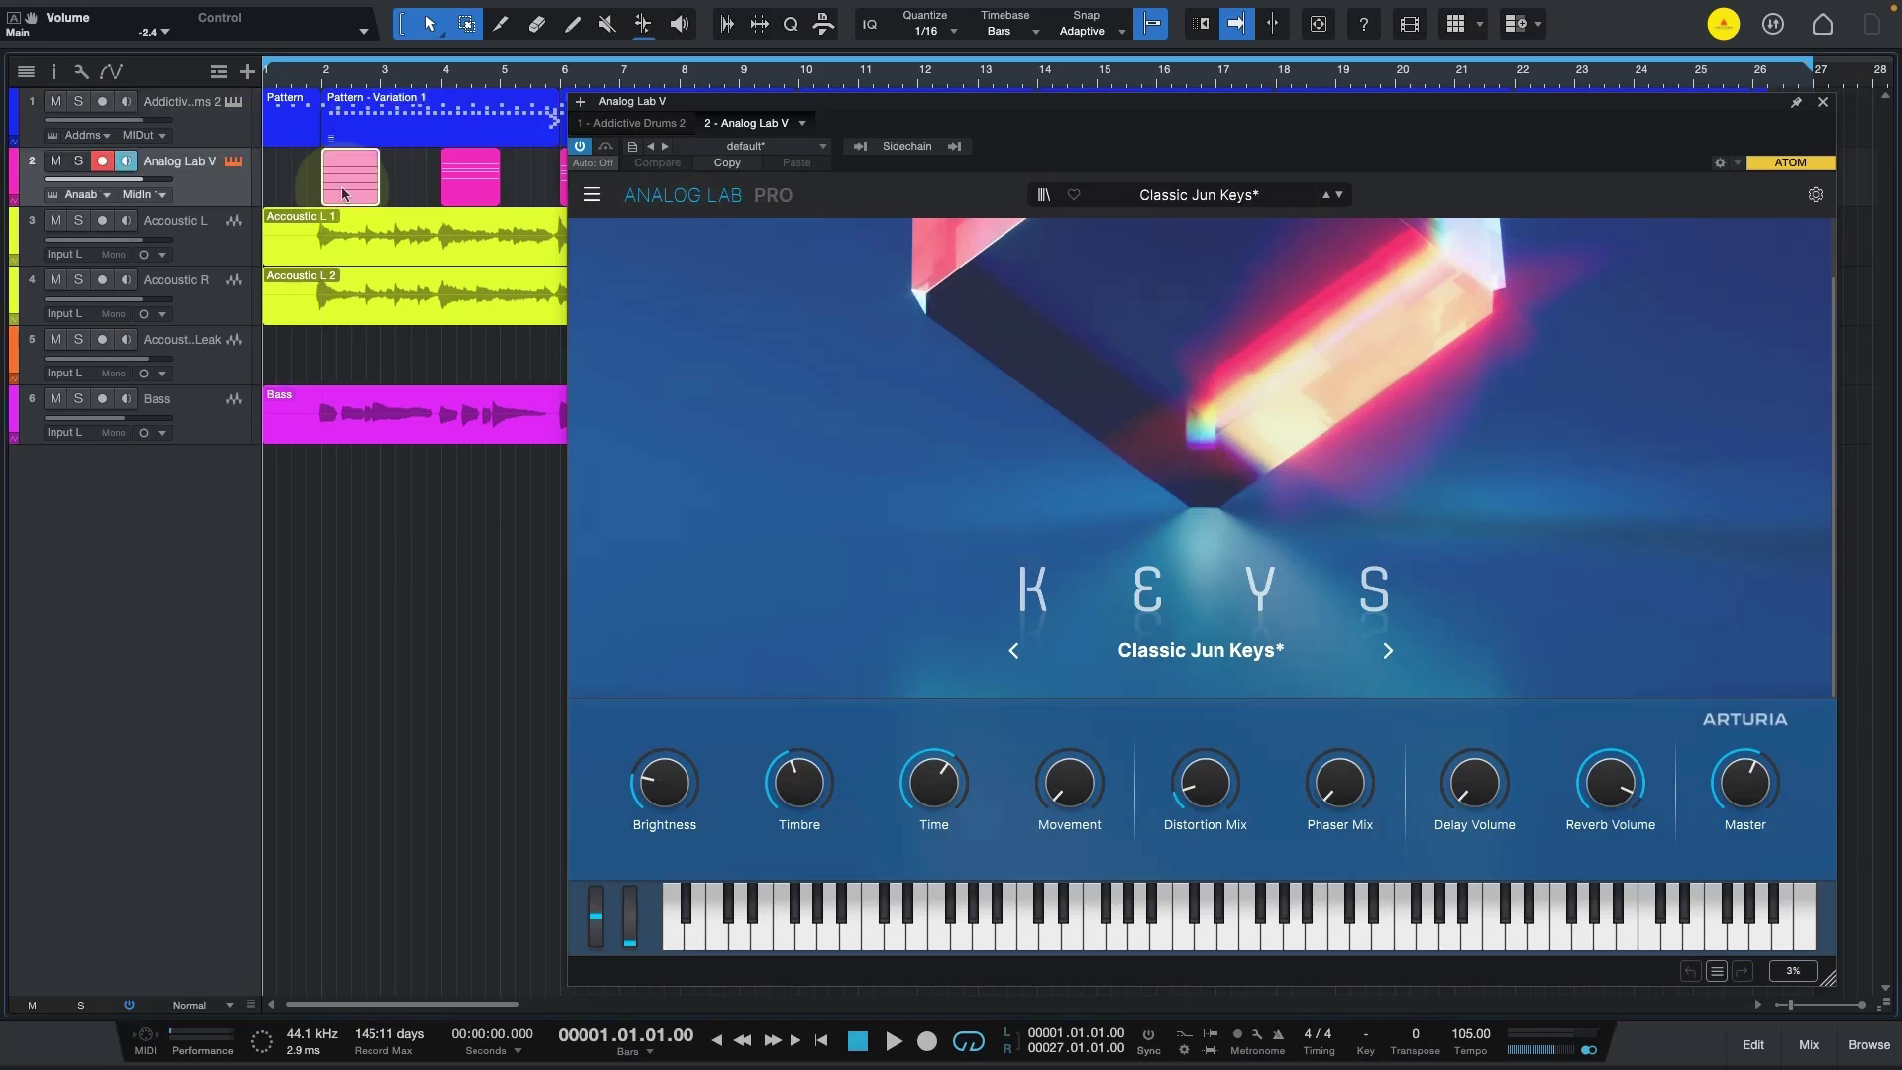
click(1823, 102)
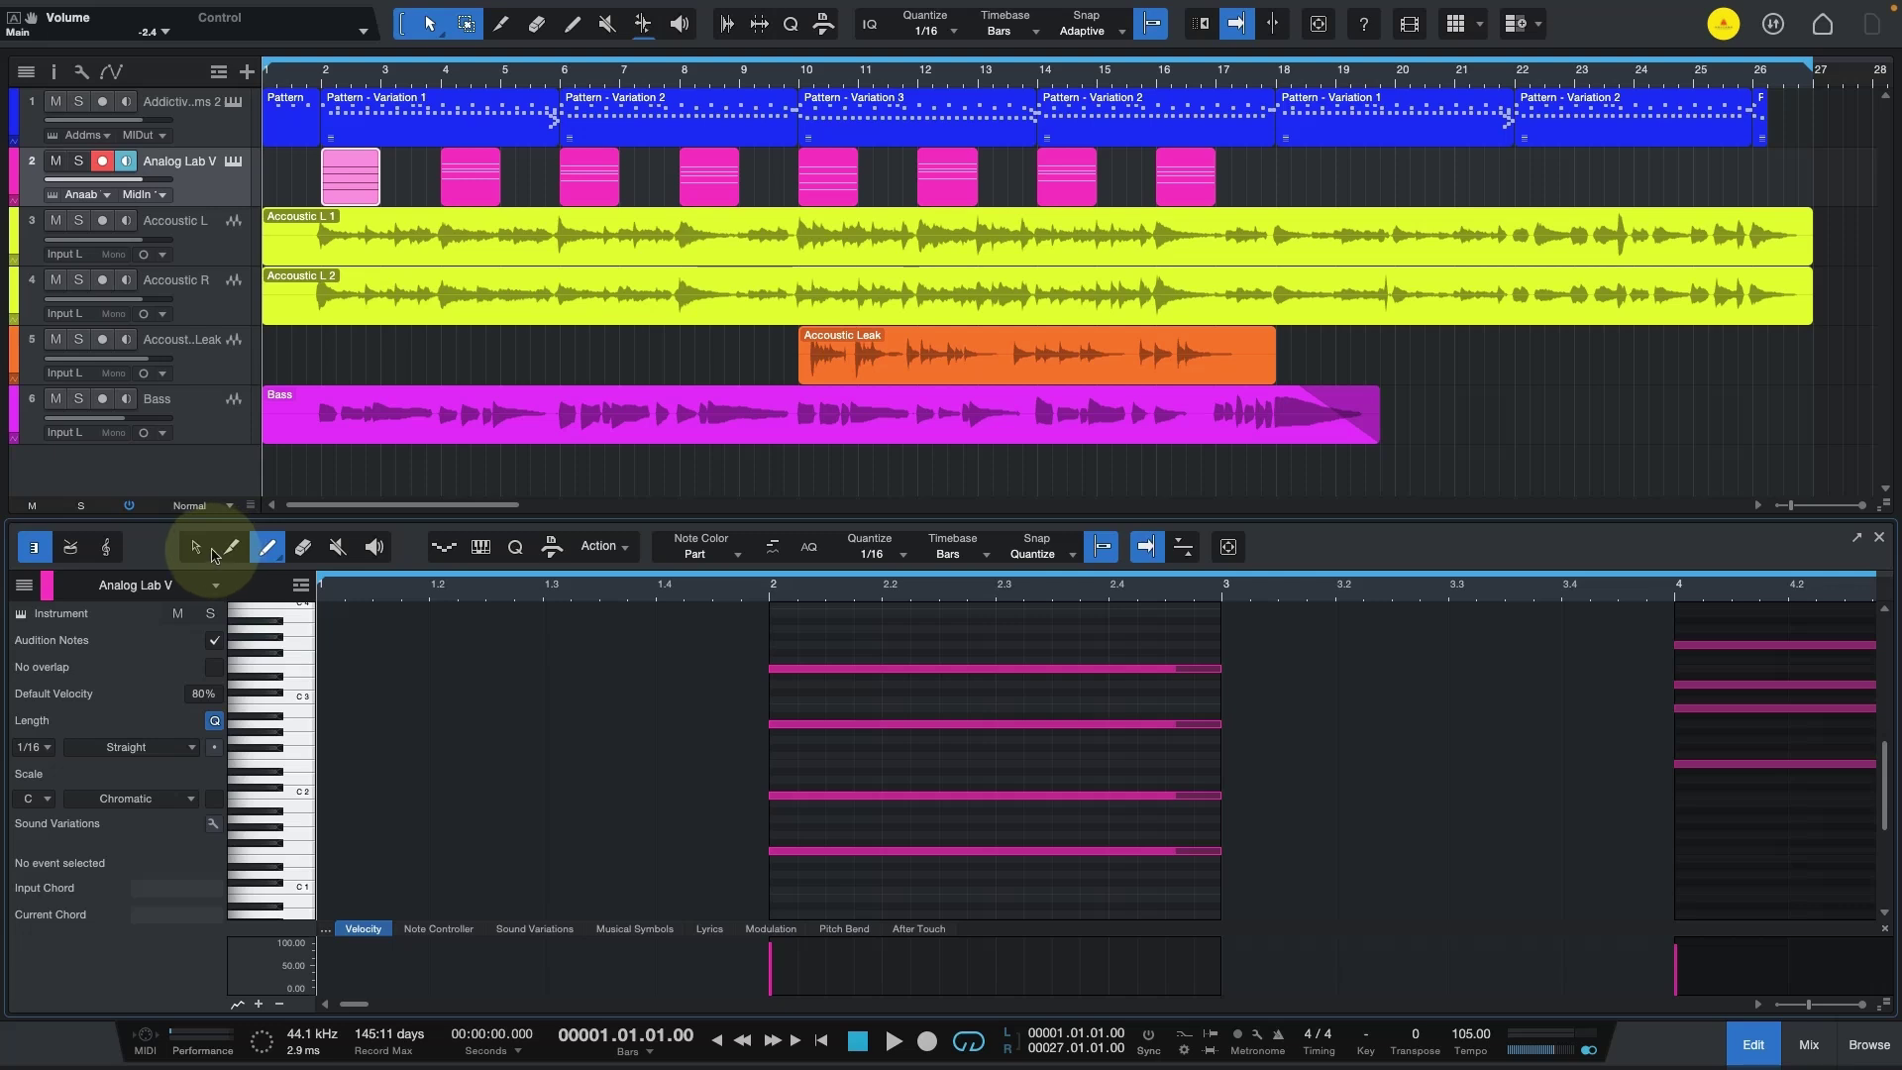
click(102, 160)
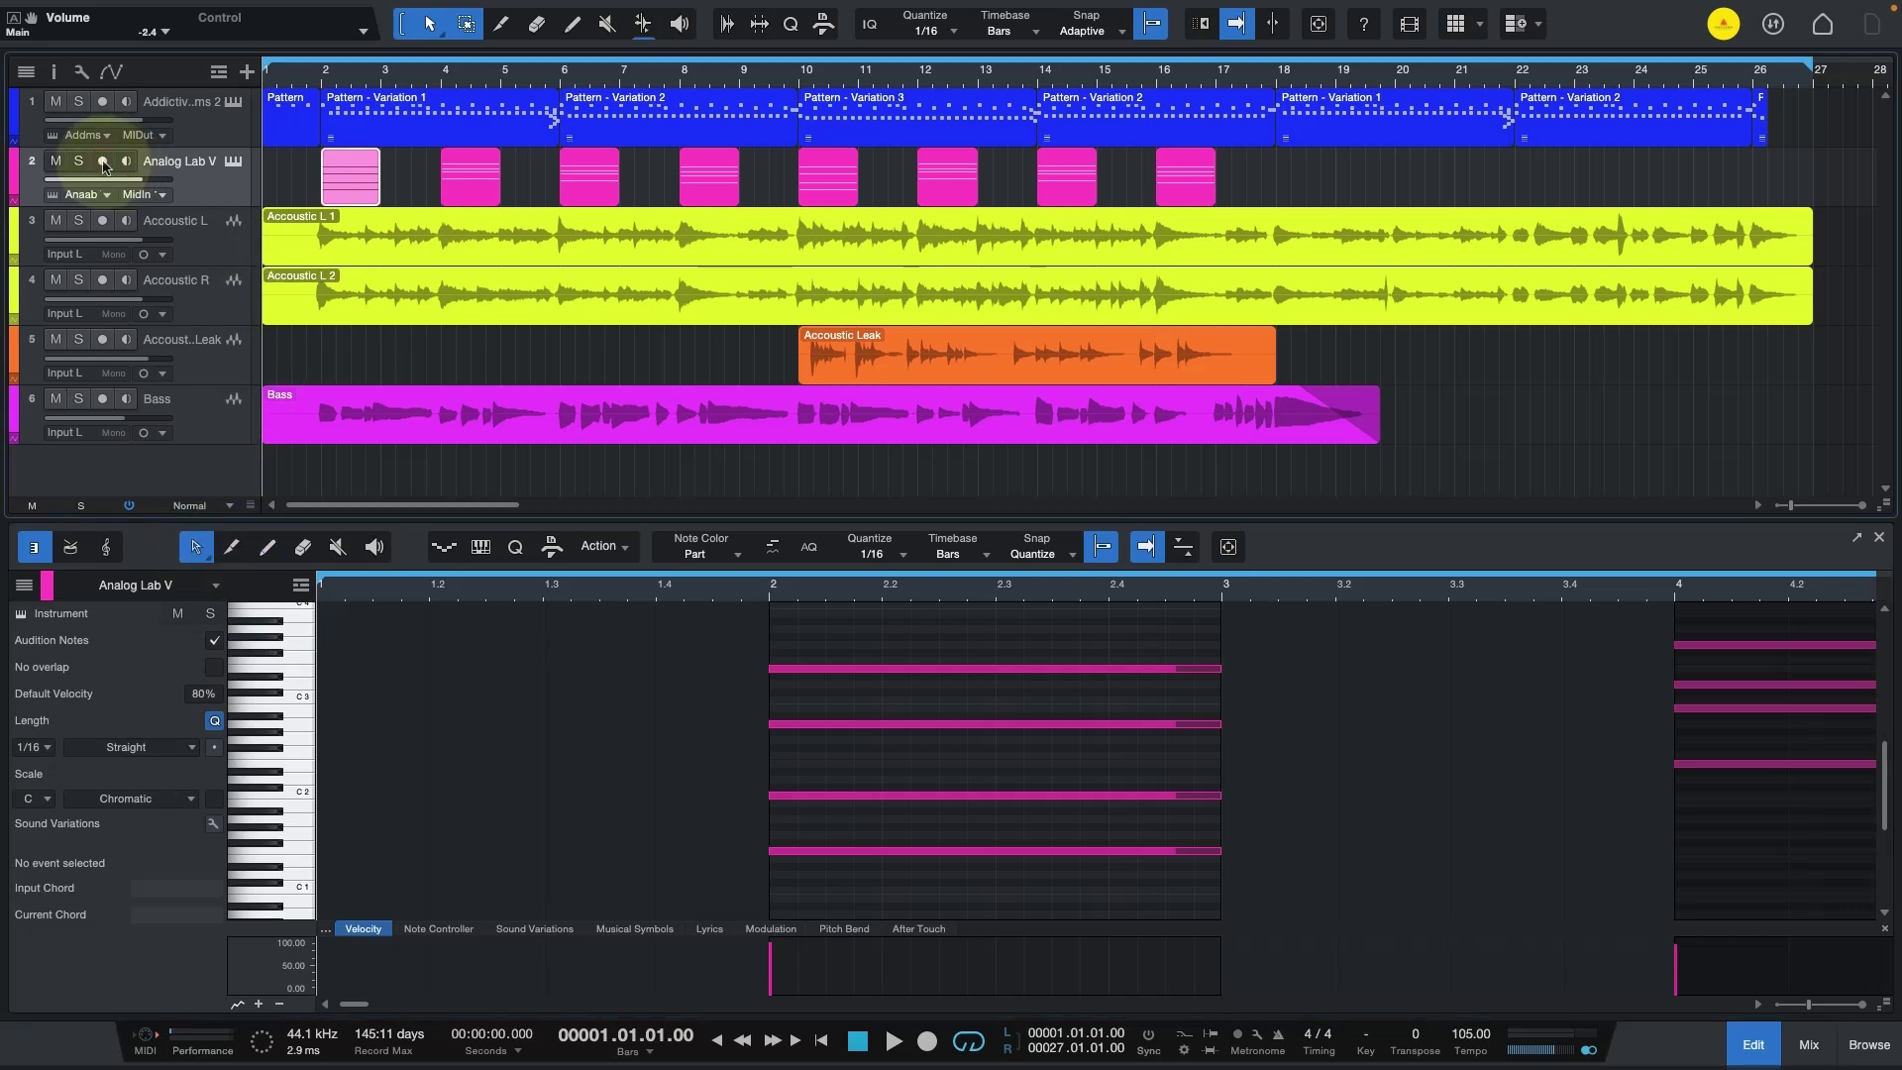
click(1753, 1044)
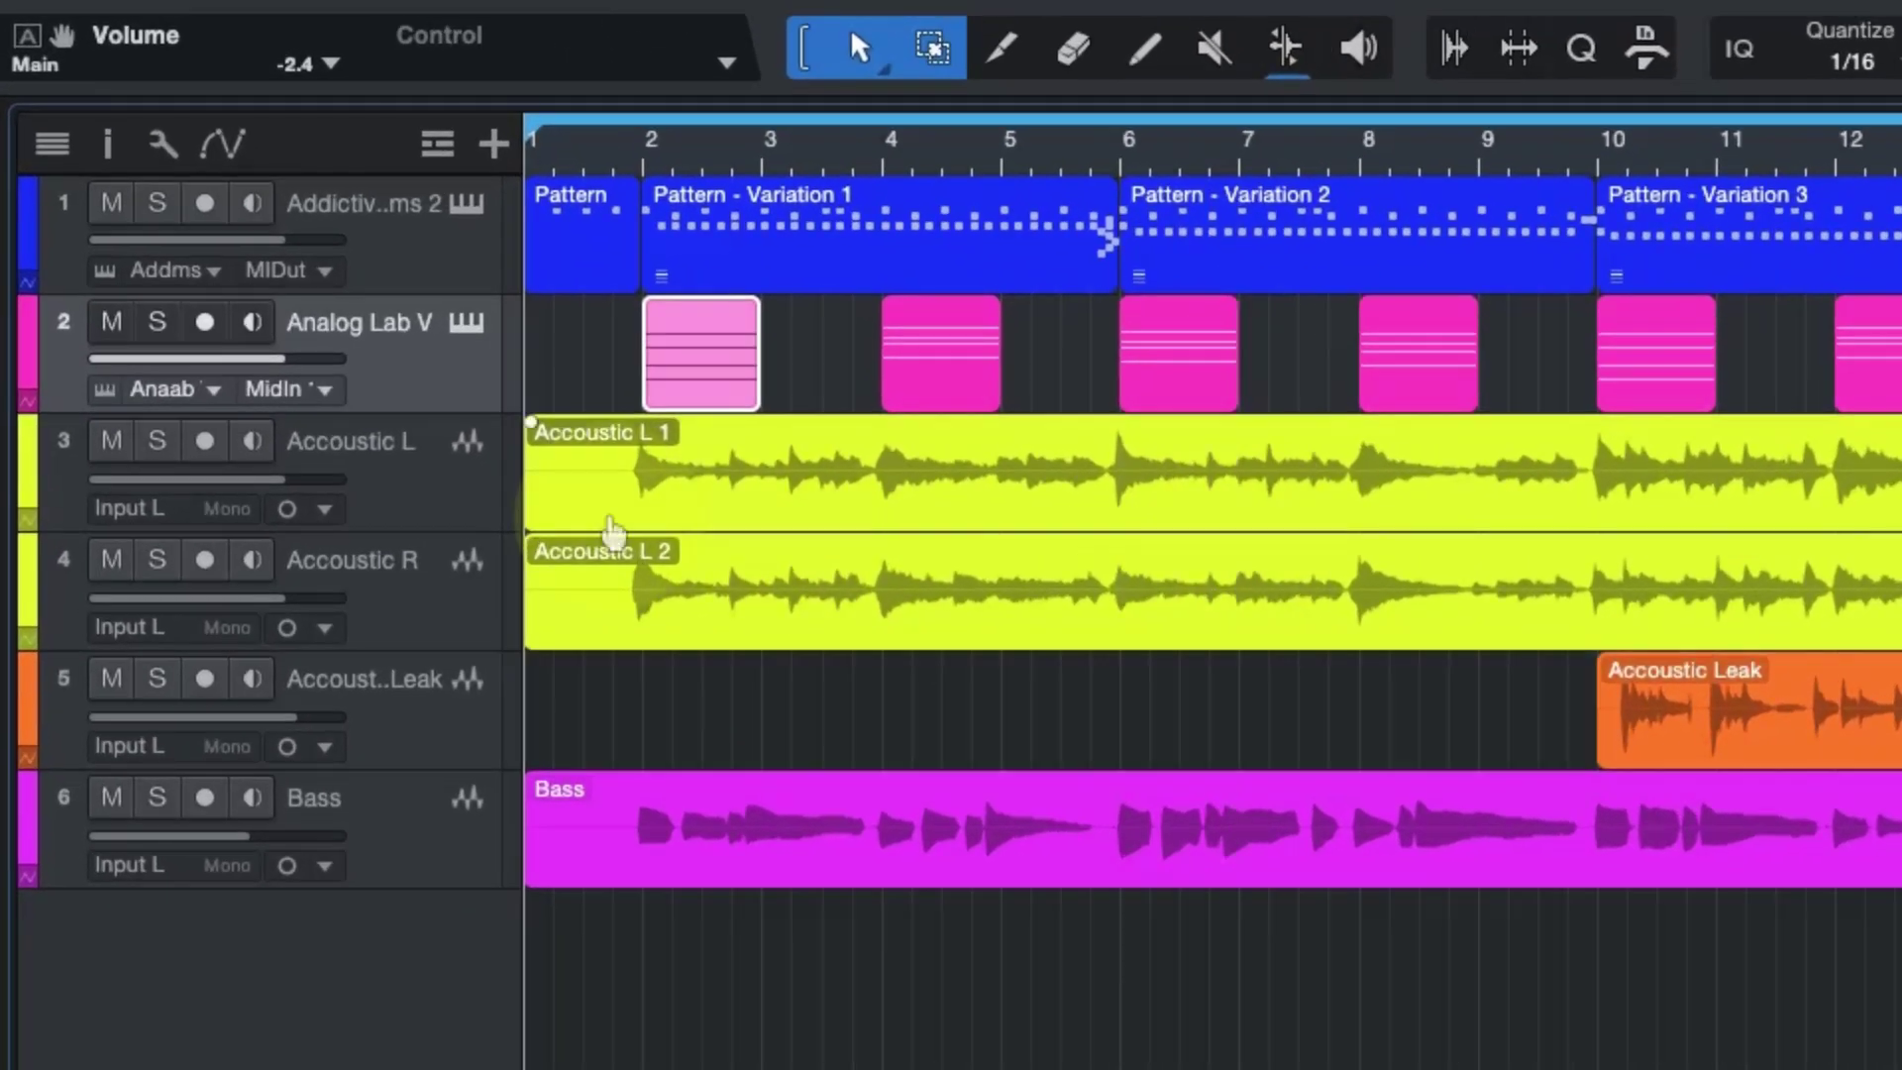
click(406, 444)
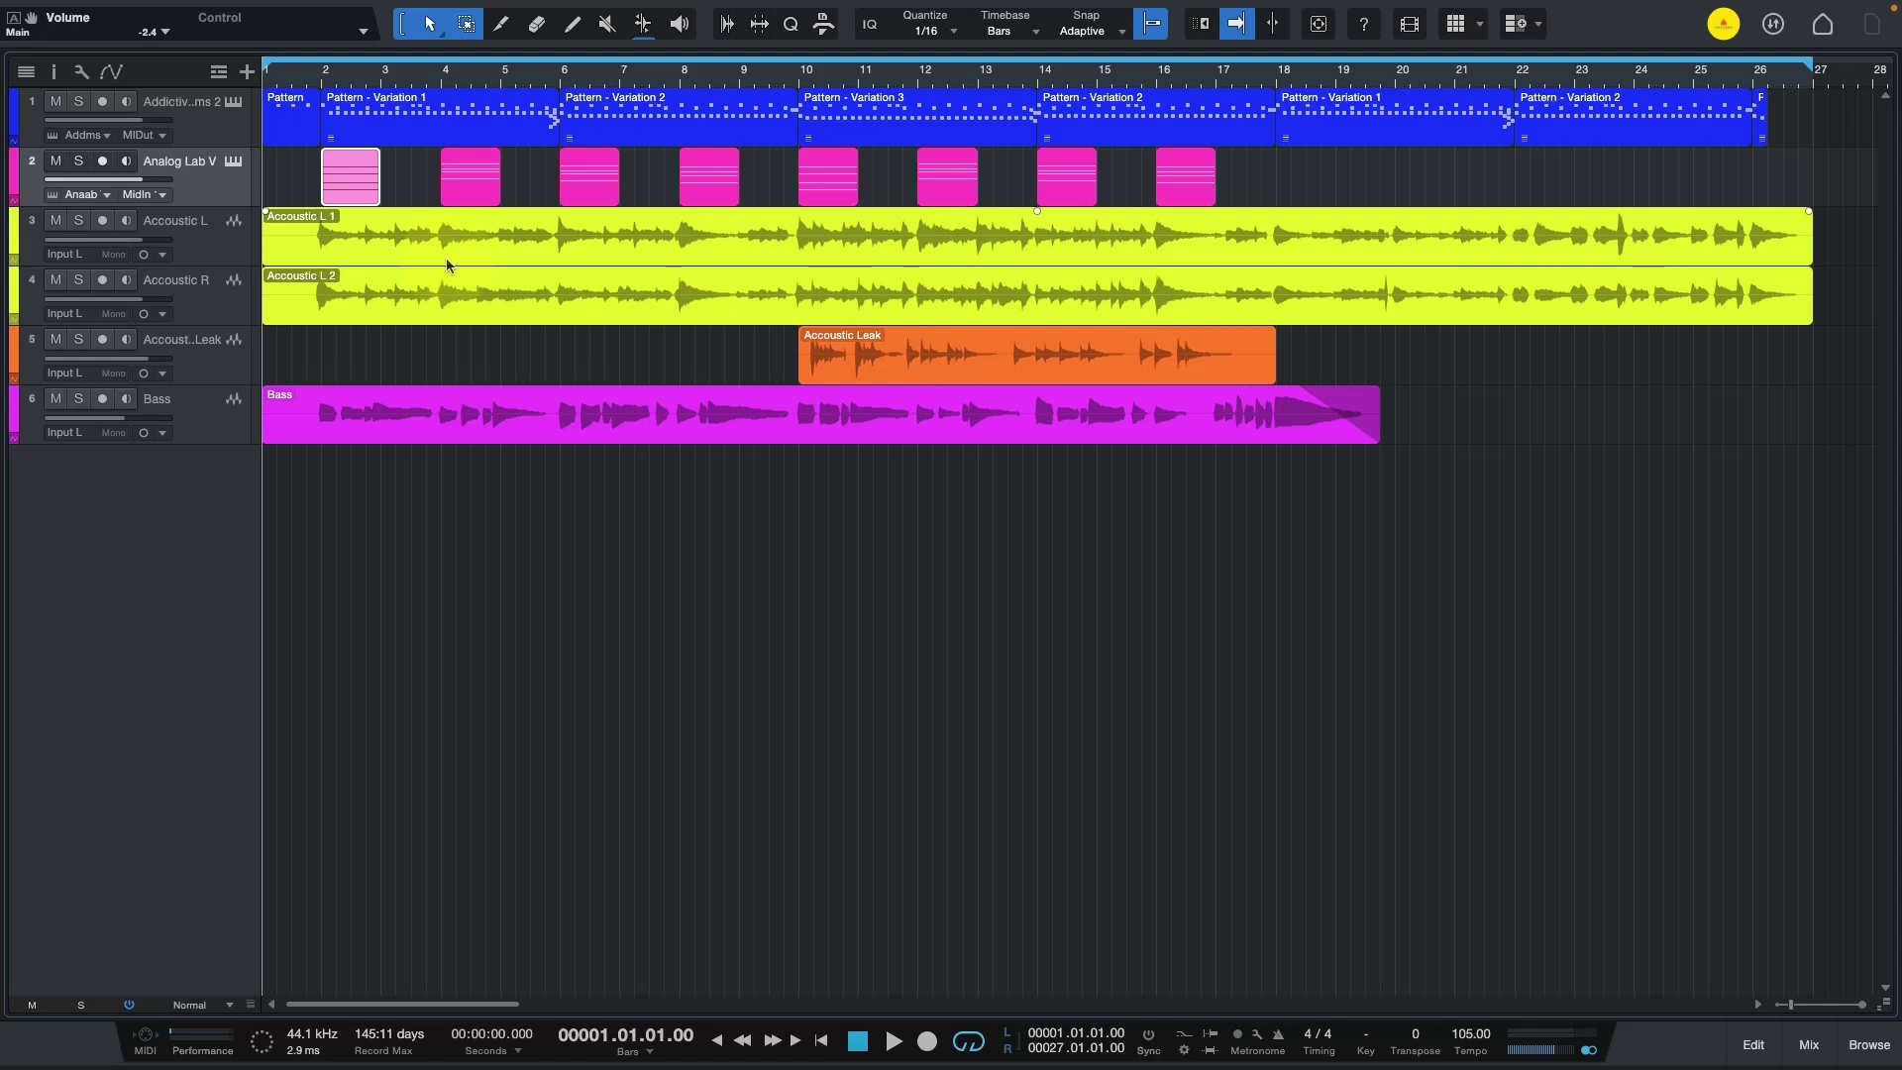
click(378, 341)
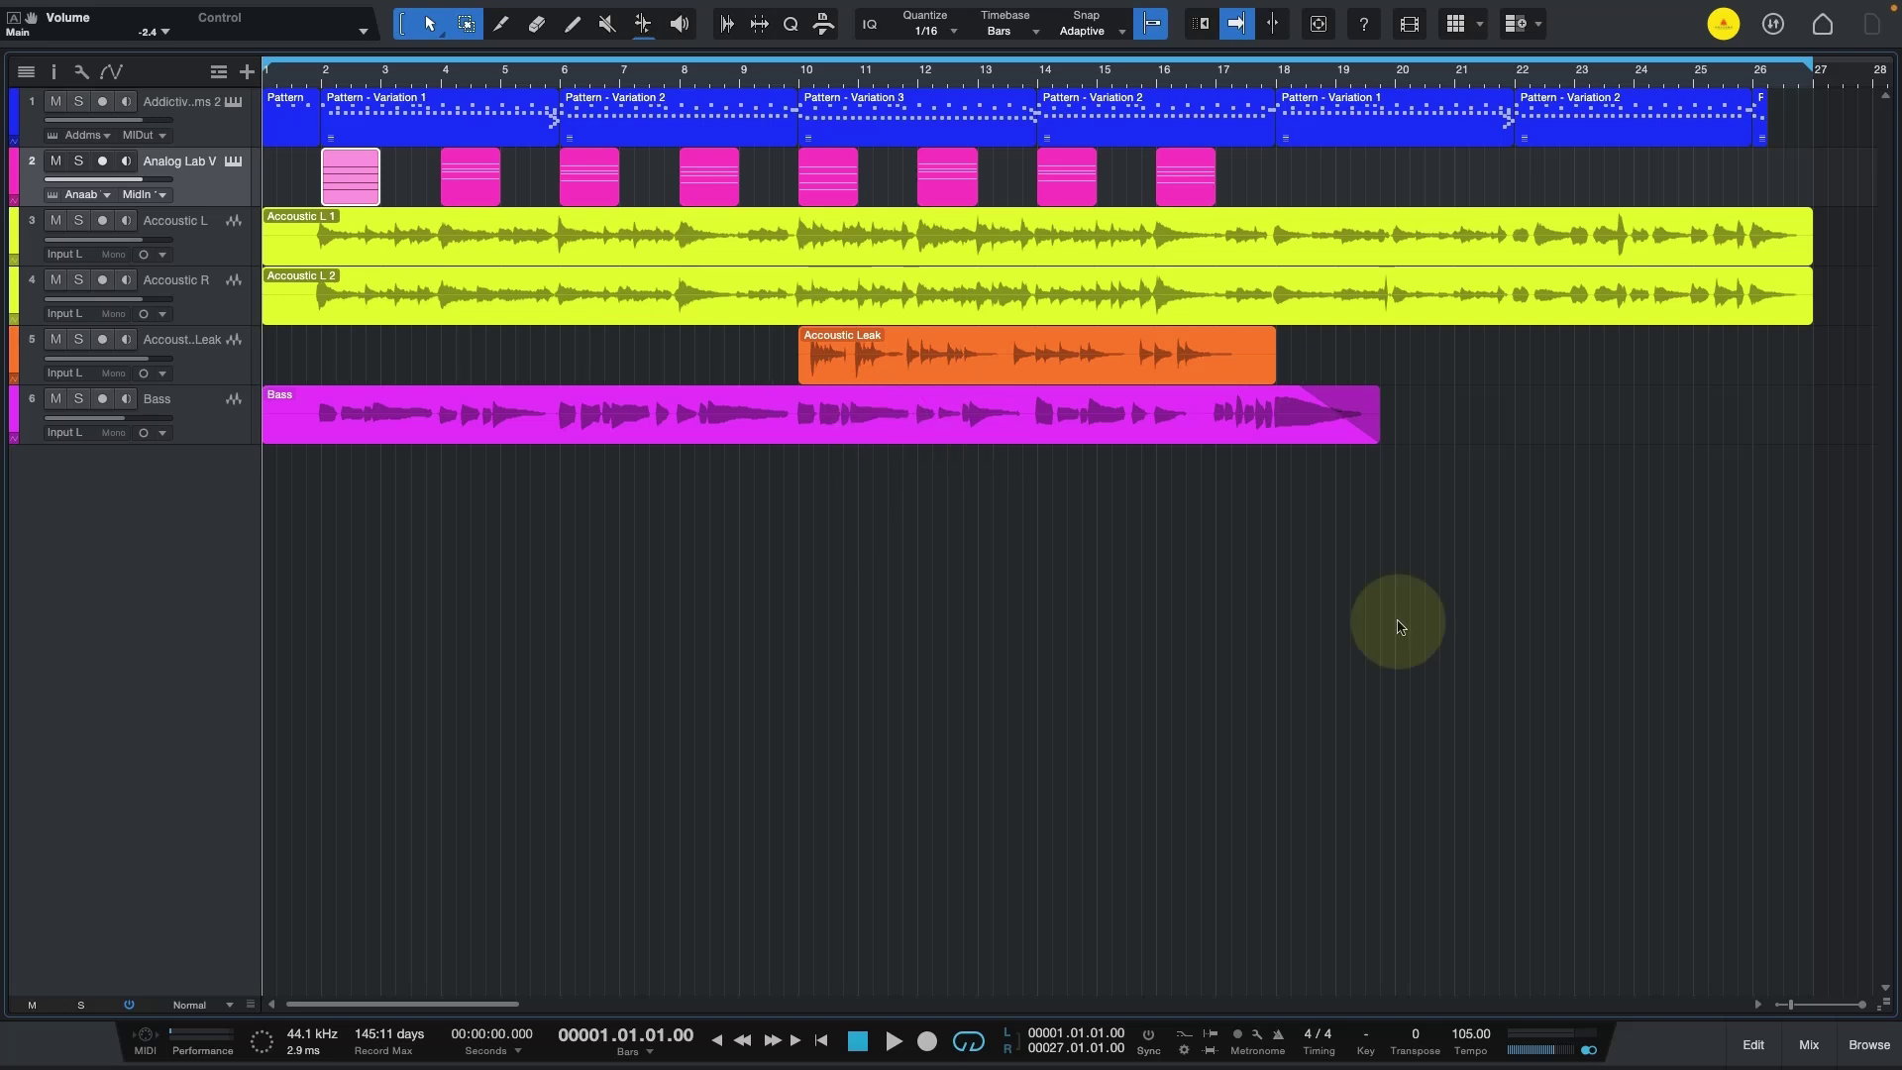
Show the mixer console and play the song from the start.
click(1808, 1044)
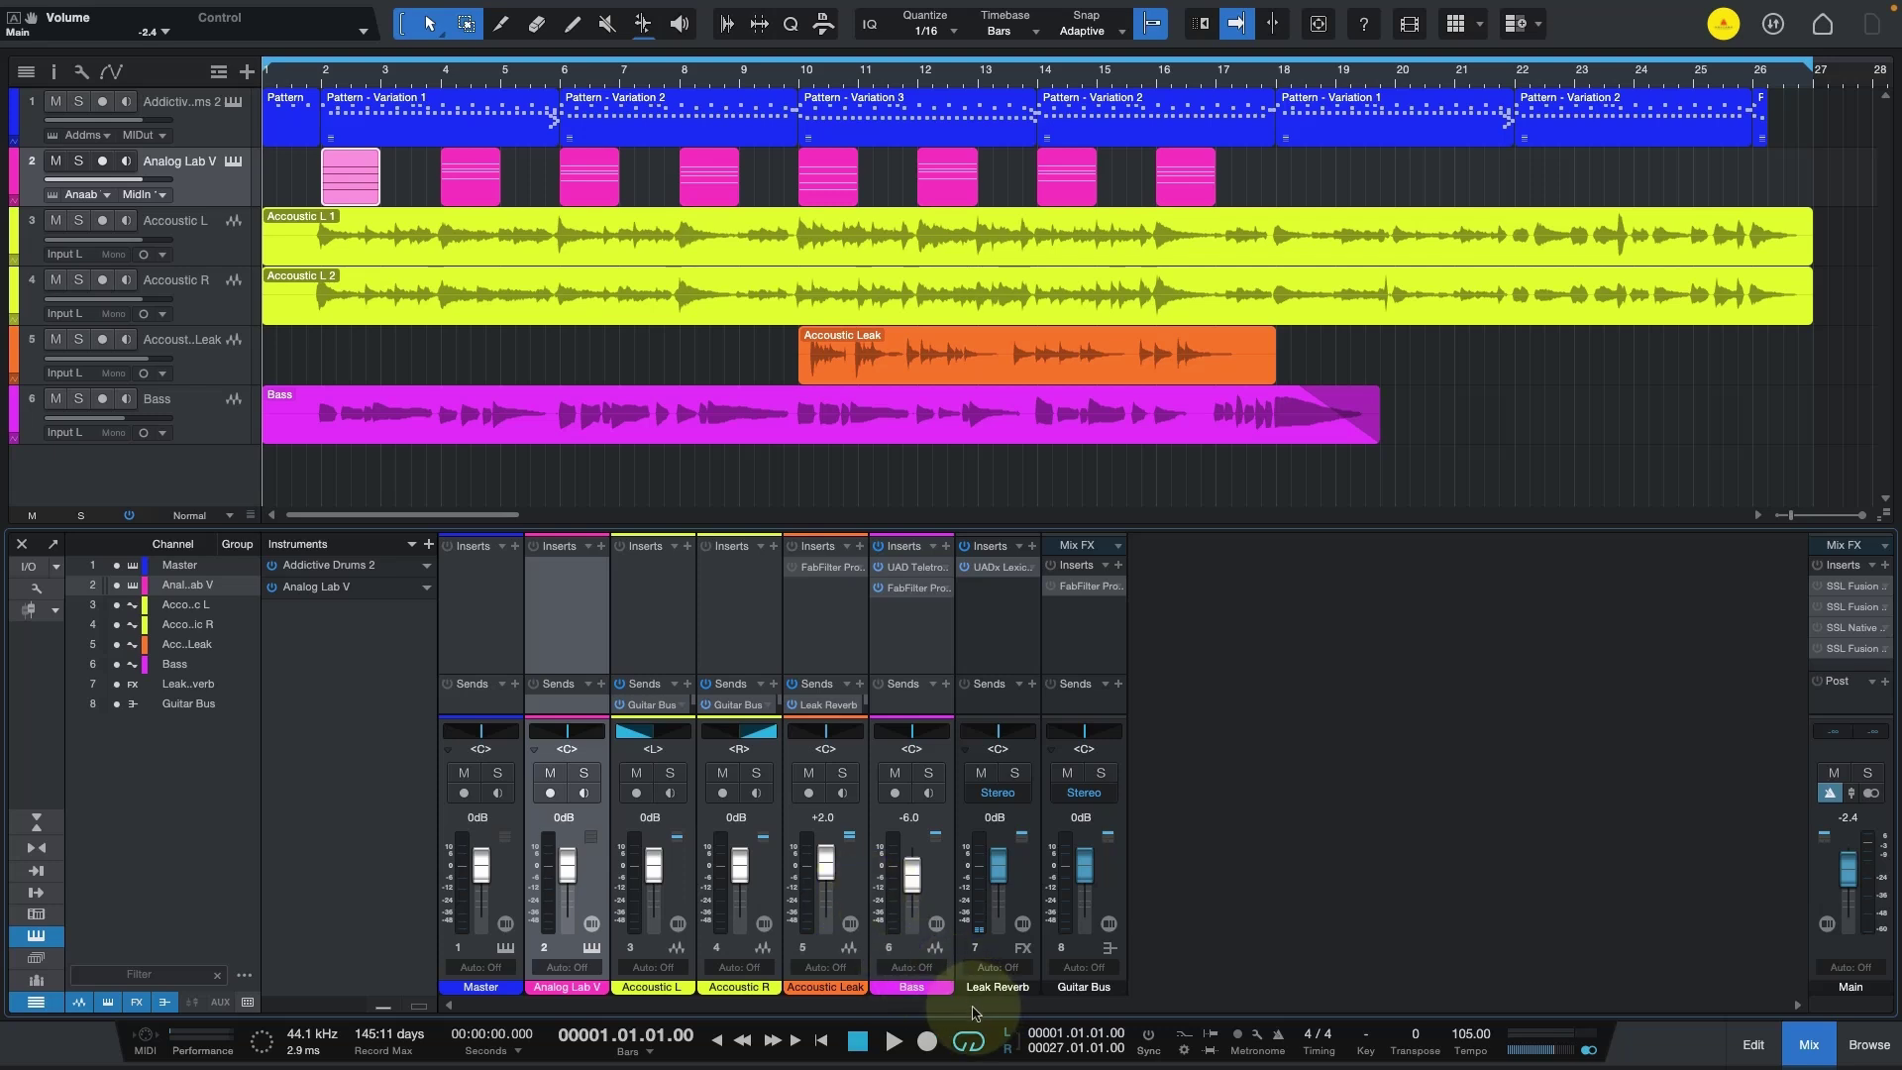
click(892, 1042)
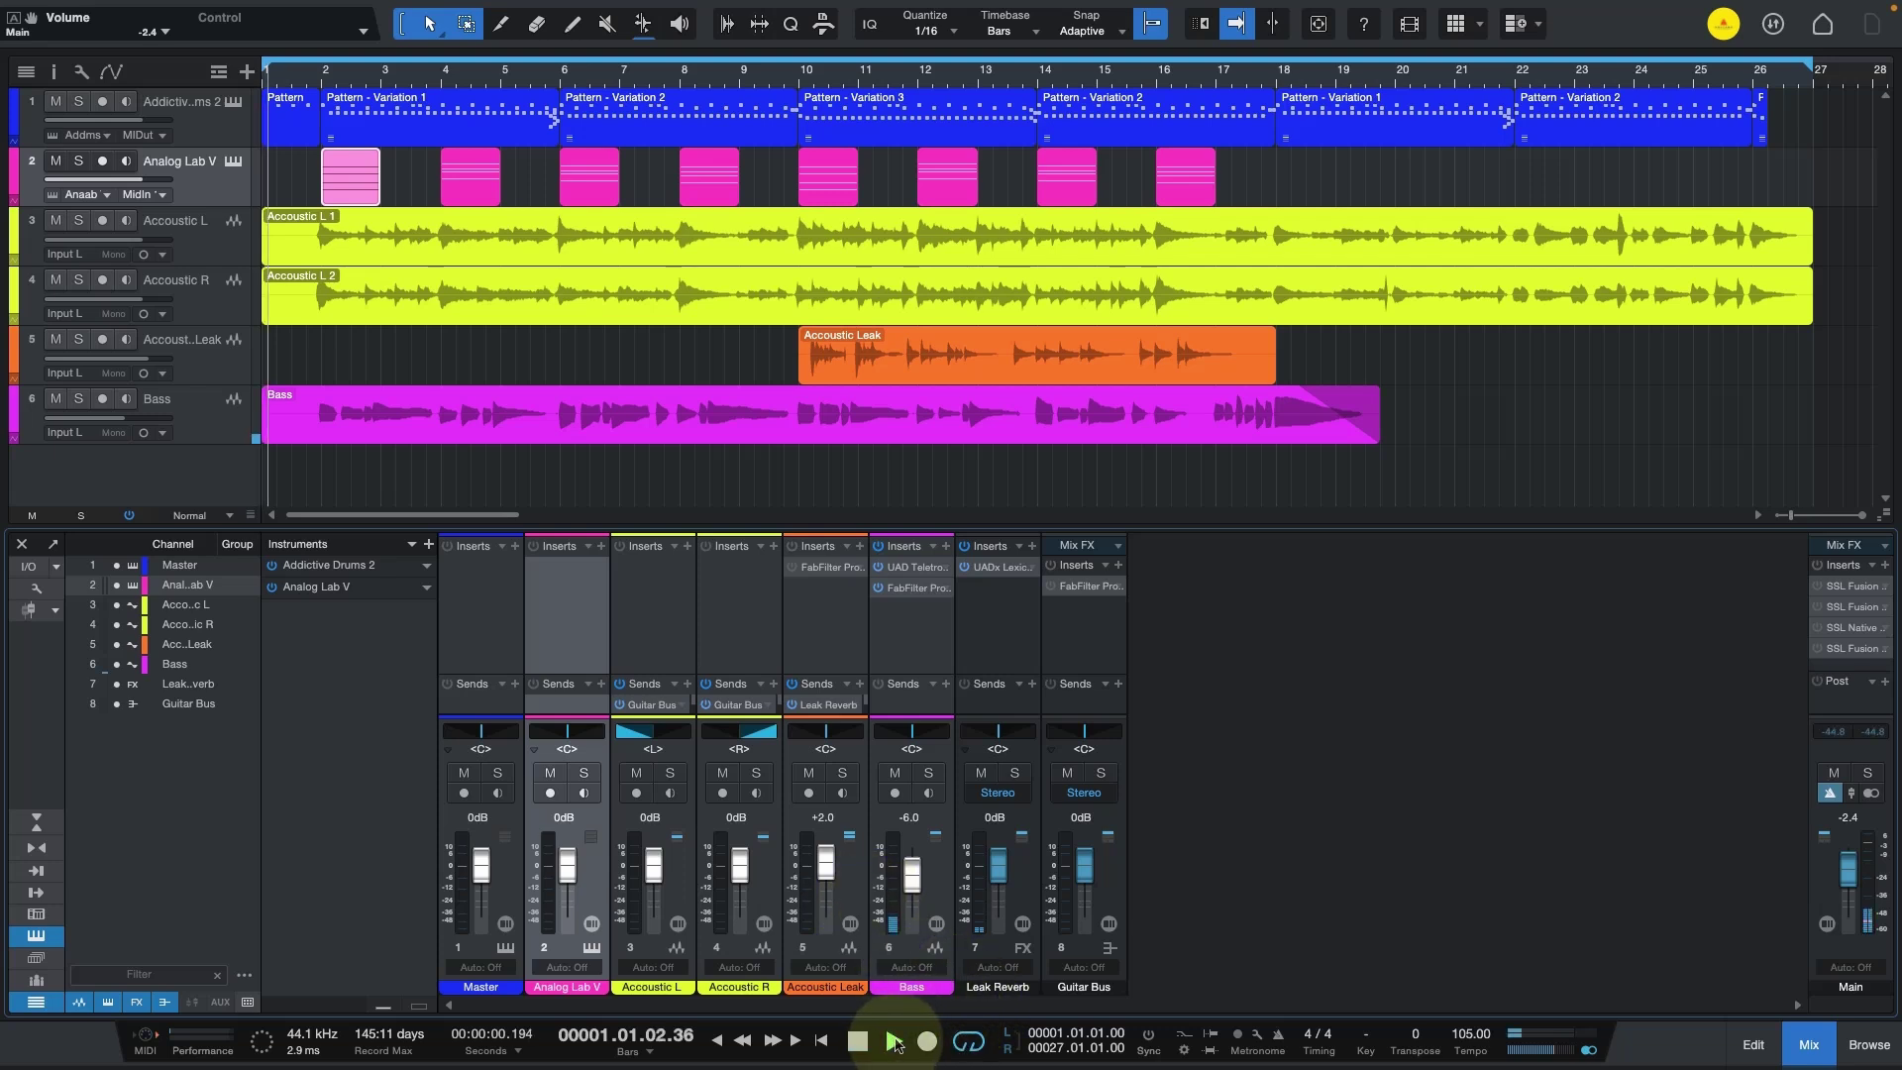
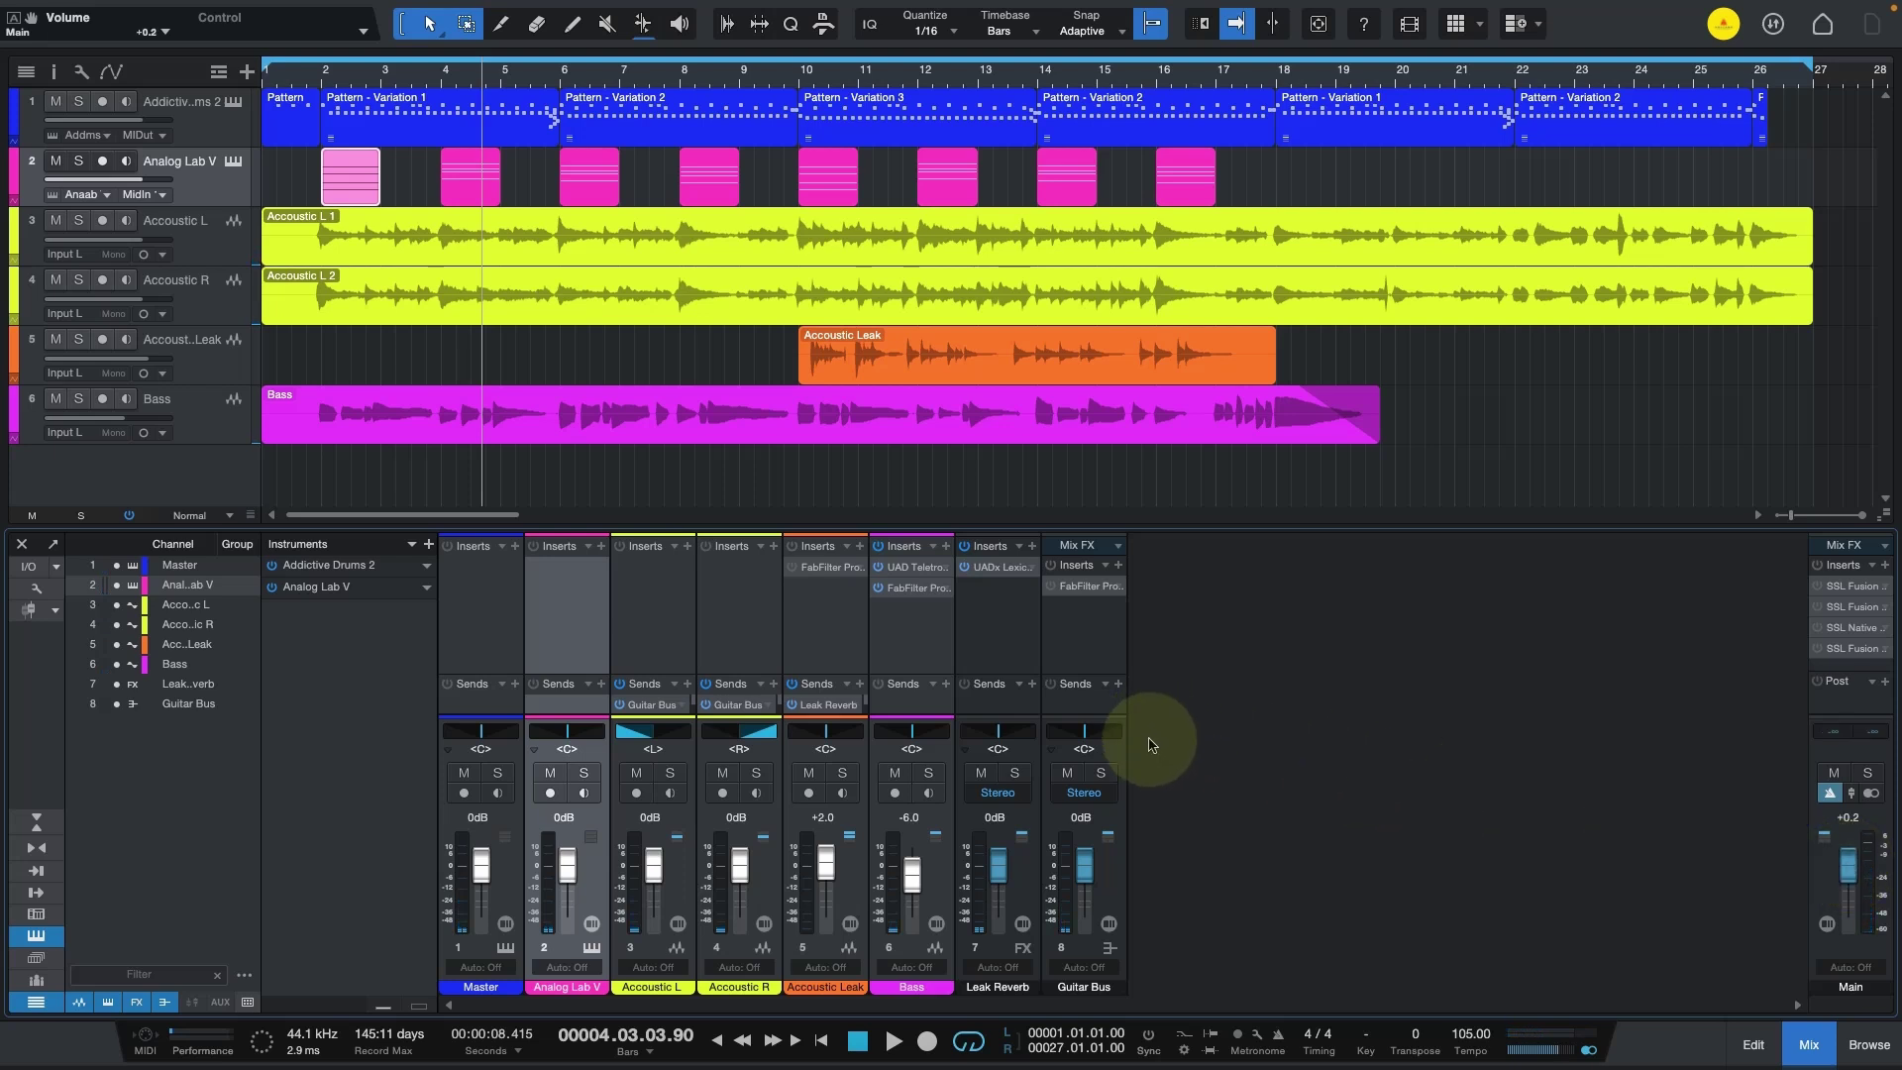
Solo the Guitar Bus channel and set the loop range from bar 2 to bar 27.
click(1103, 773)
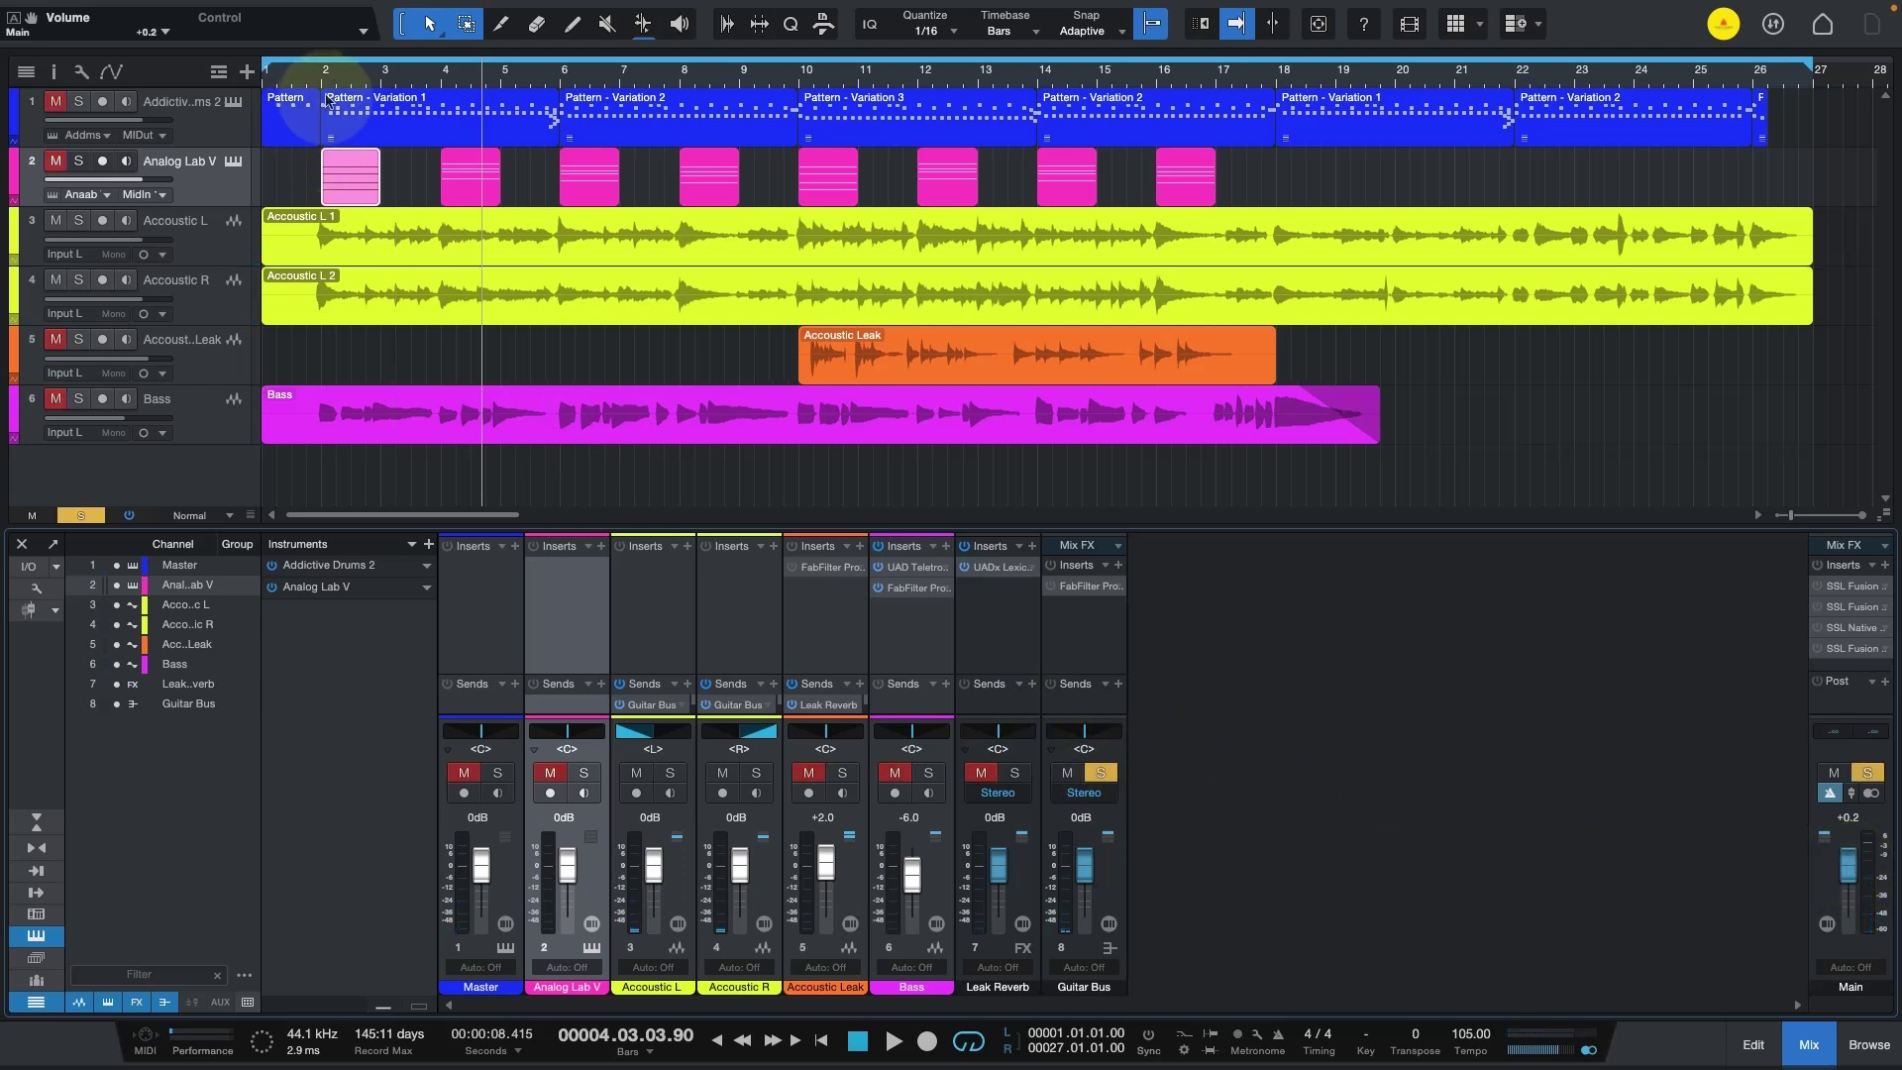
drag(337, 60, 1809, 99)
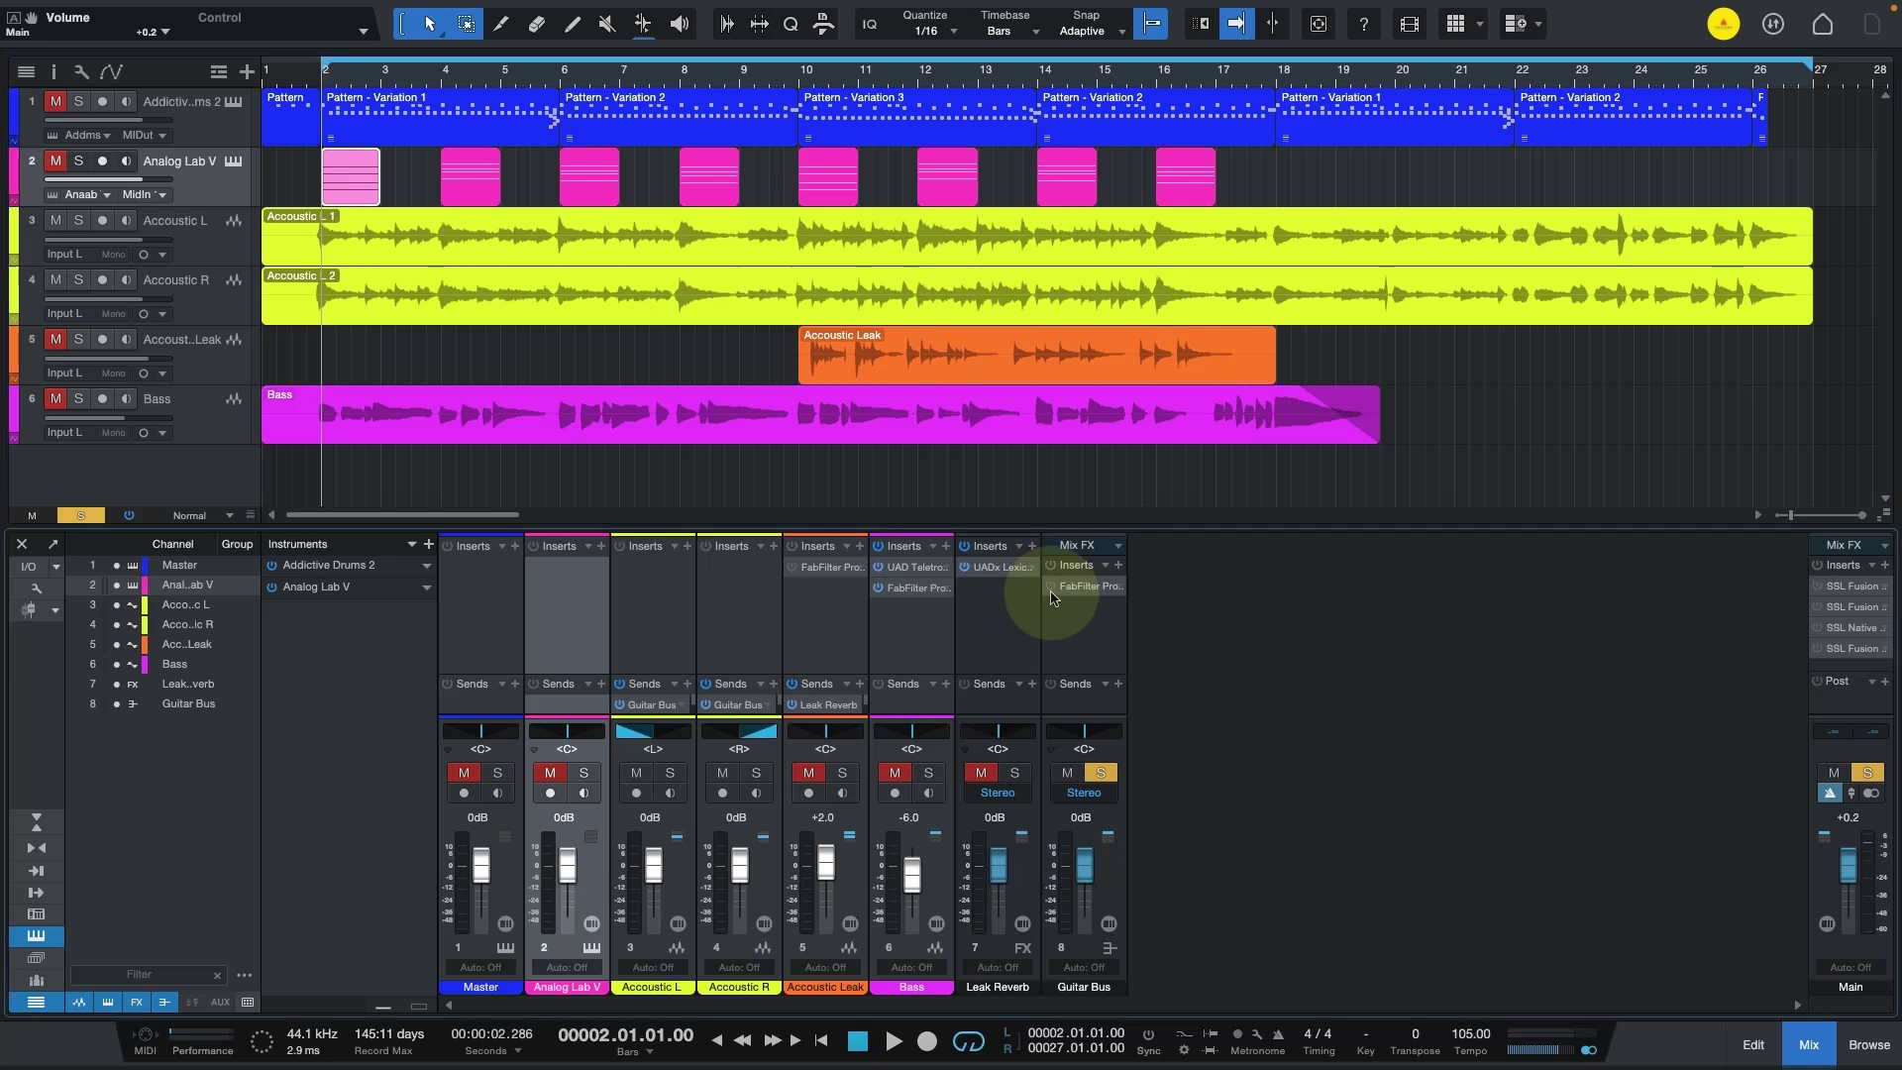
Open the FabFilter Pro-Q 4 insert on the Guitar Bus for editing and expand it to full screen.
click(1117, 587)
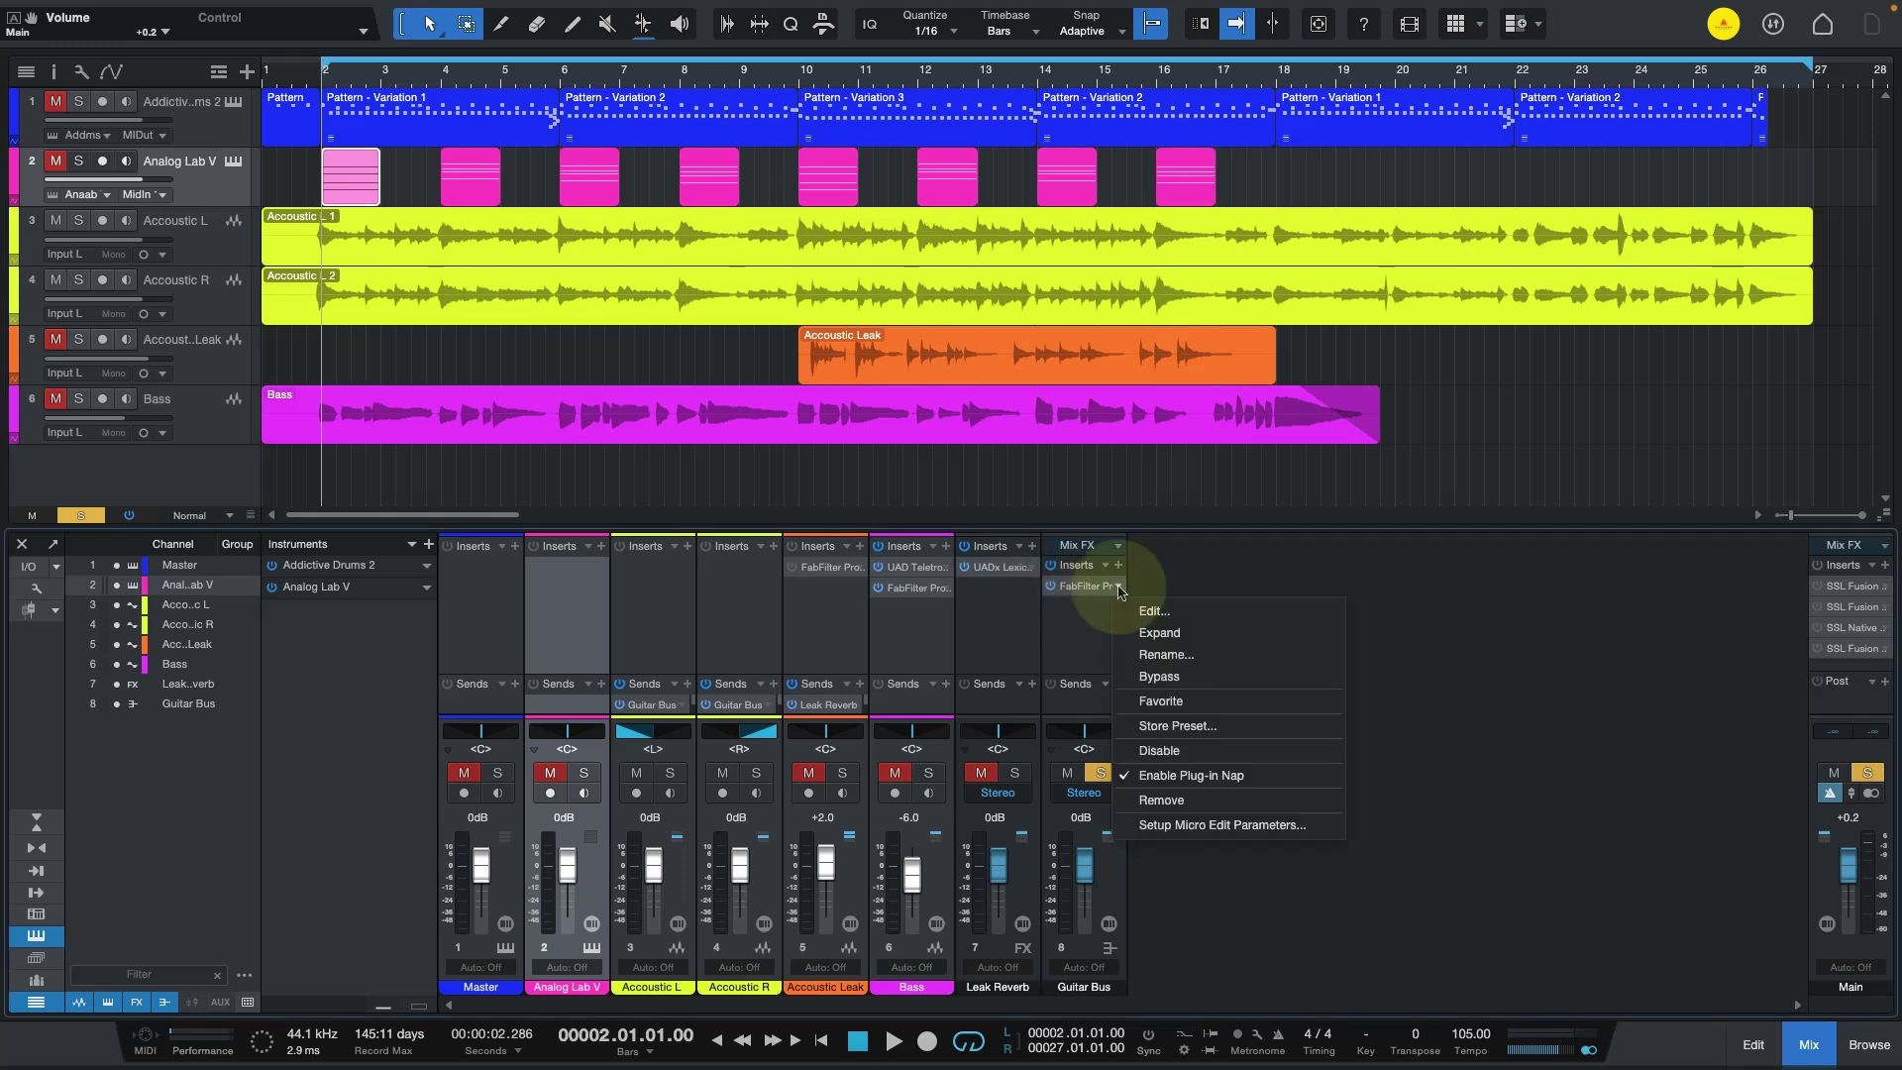
click(1154, 610)
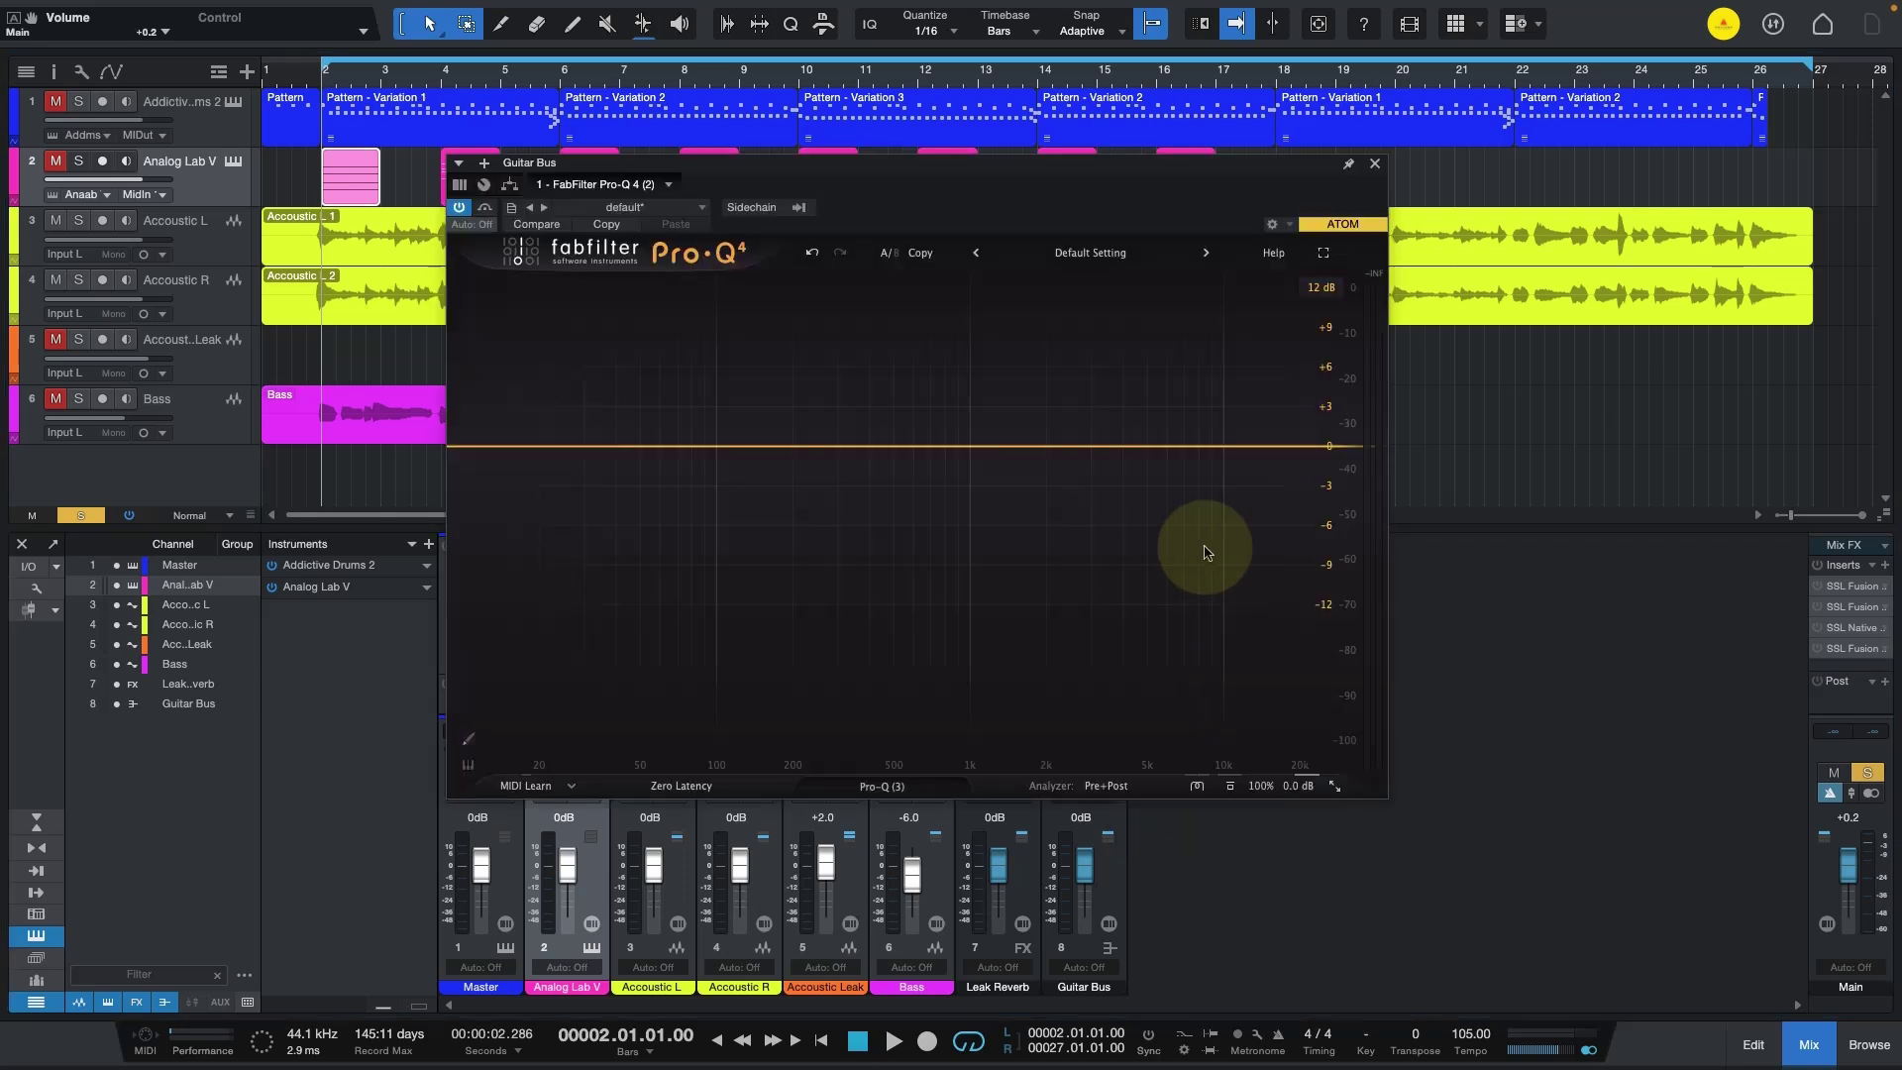
click(1324, 254)
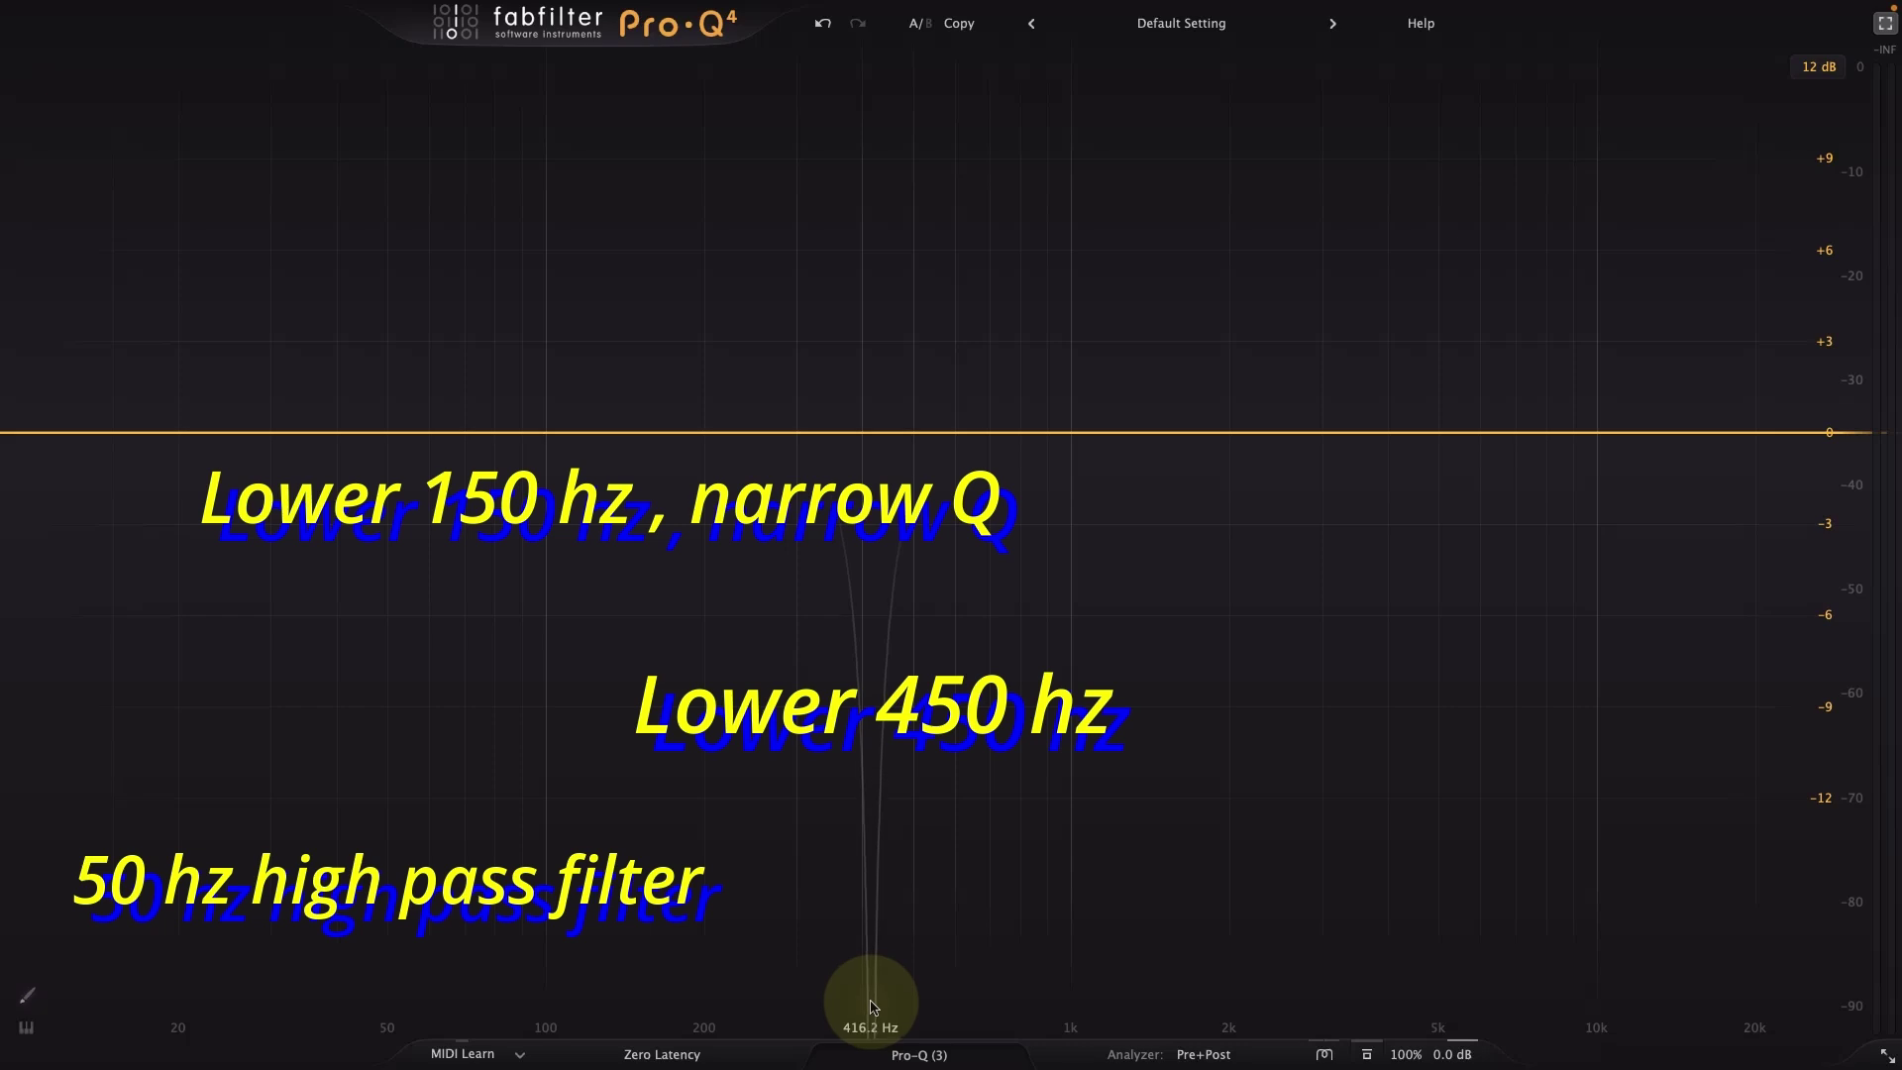
Sketch an EQ curve with a low cut and dips at about 167 Hz and 388 Hz during playback.
drag(871, 1006, 1581, 1003)
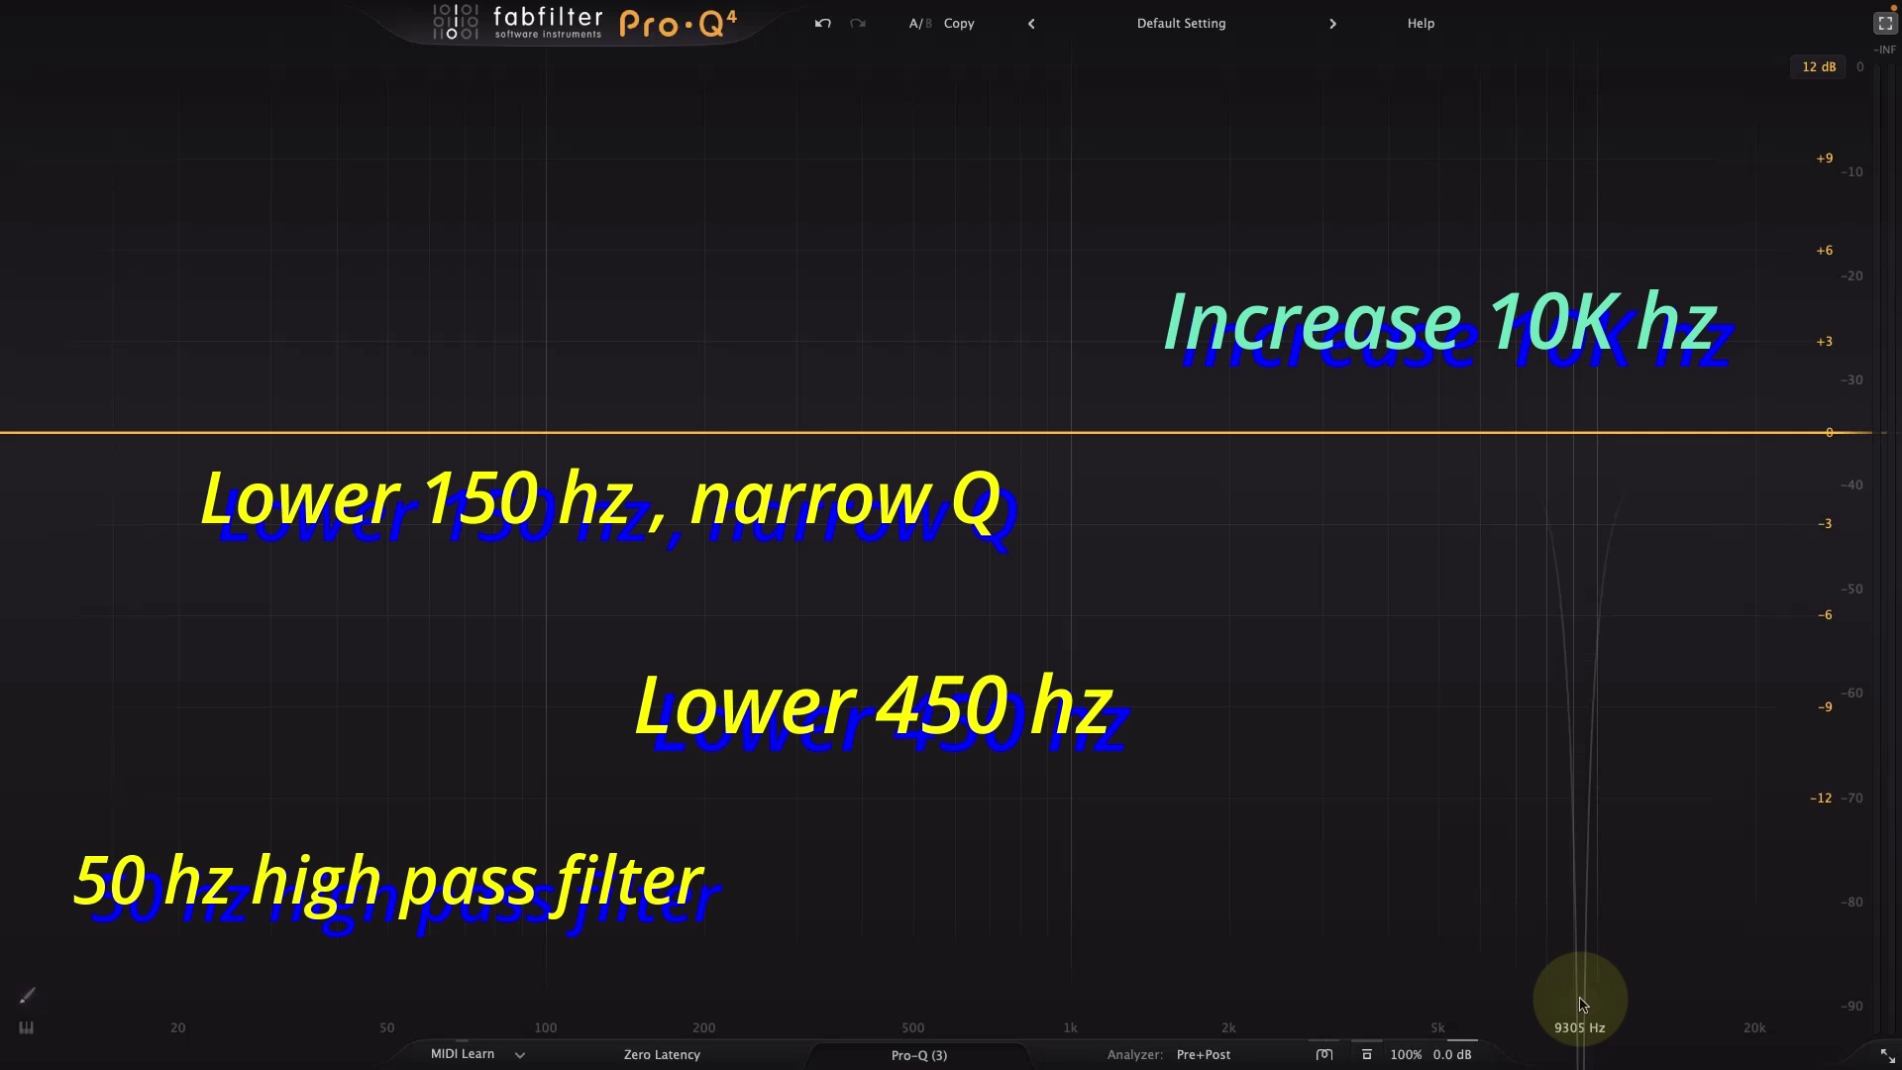
drag(1582, 1004, 685, 453)
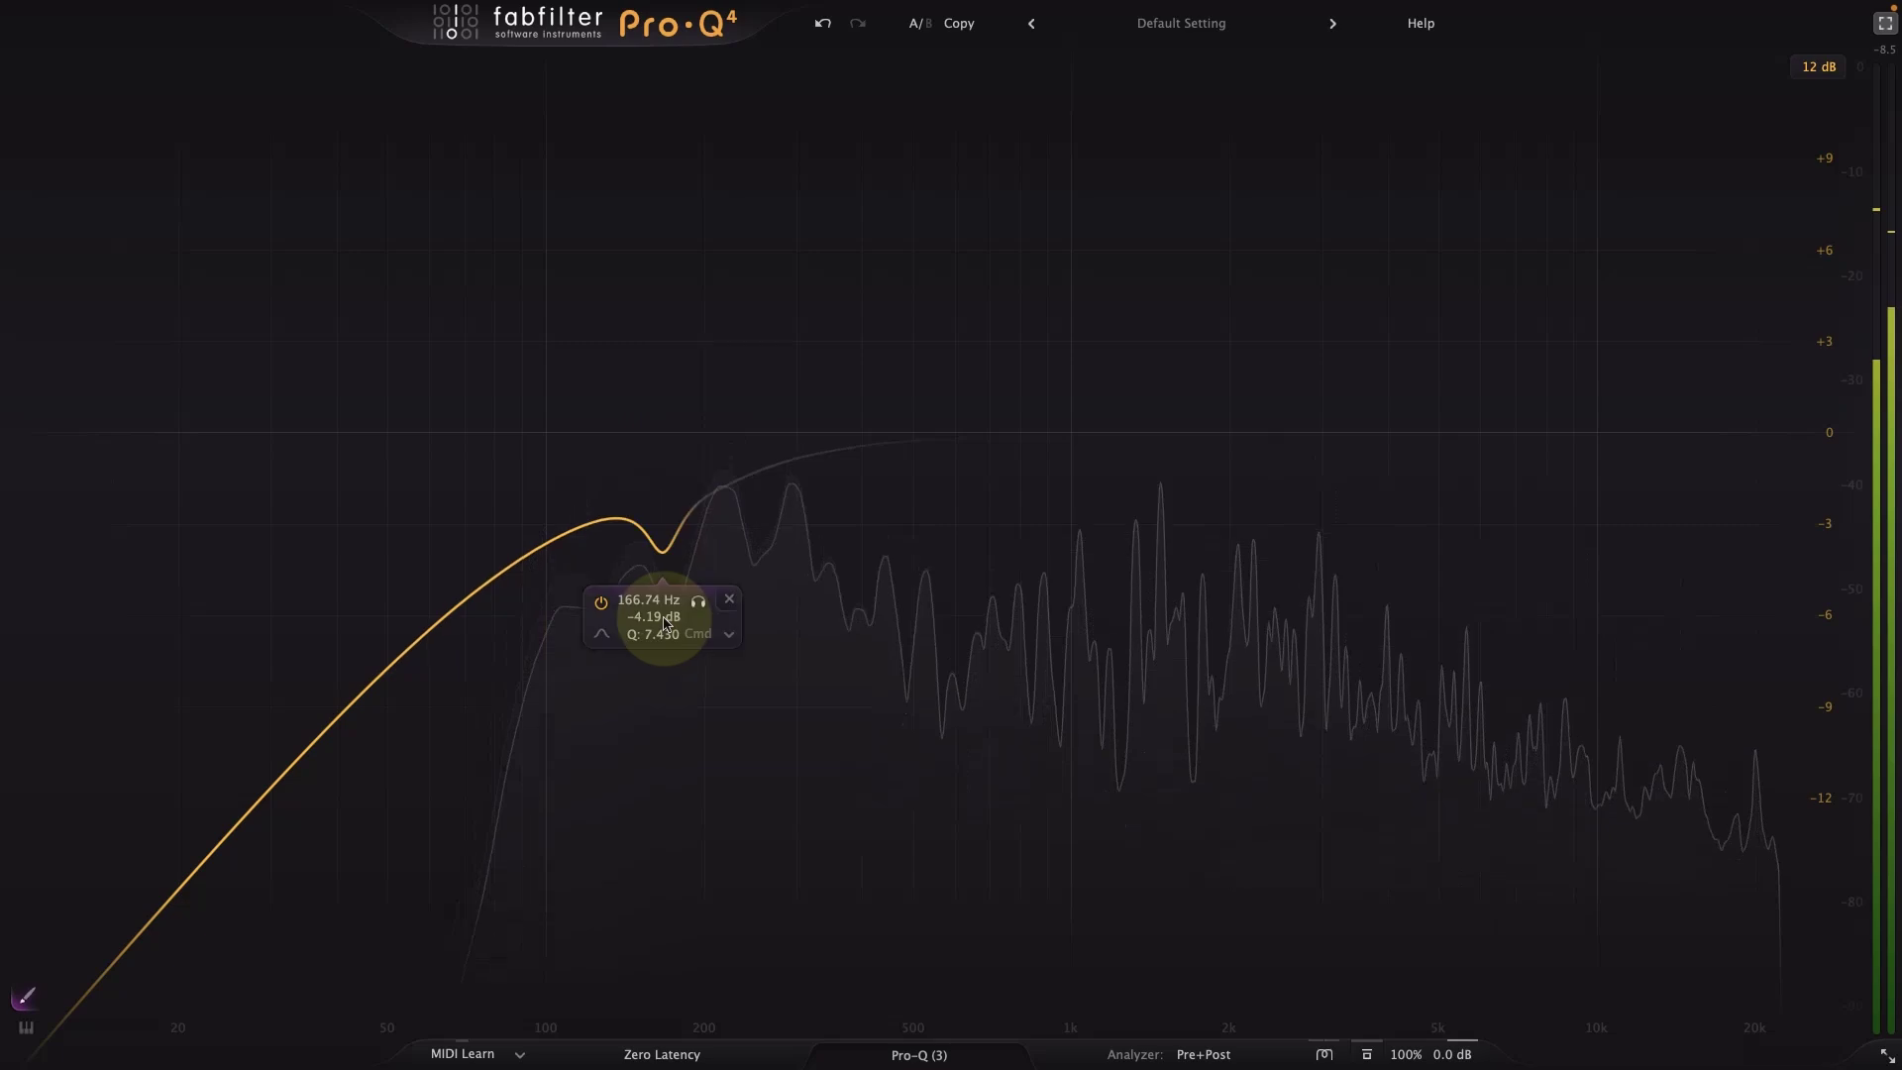
drag(743, 461, 1209, 452)
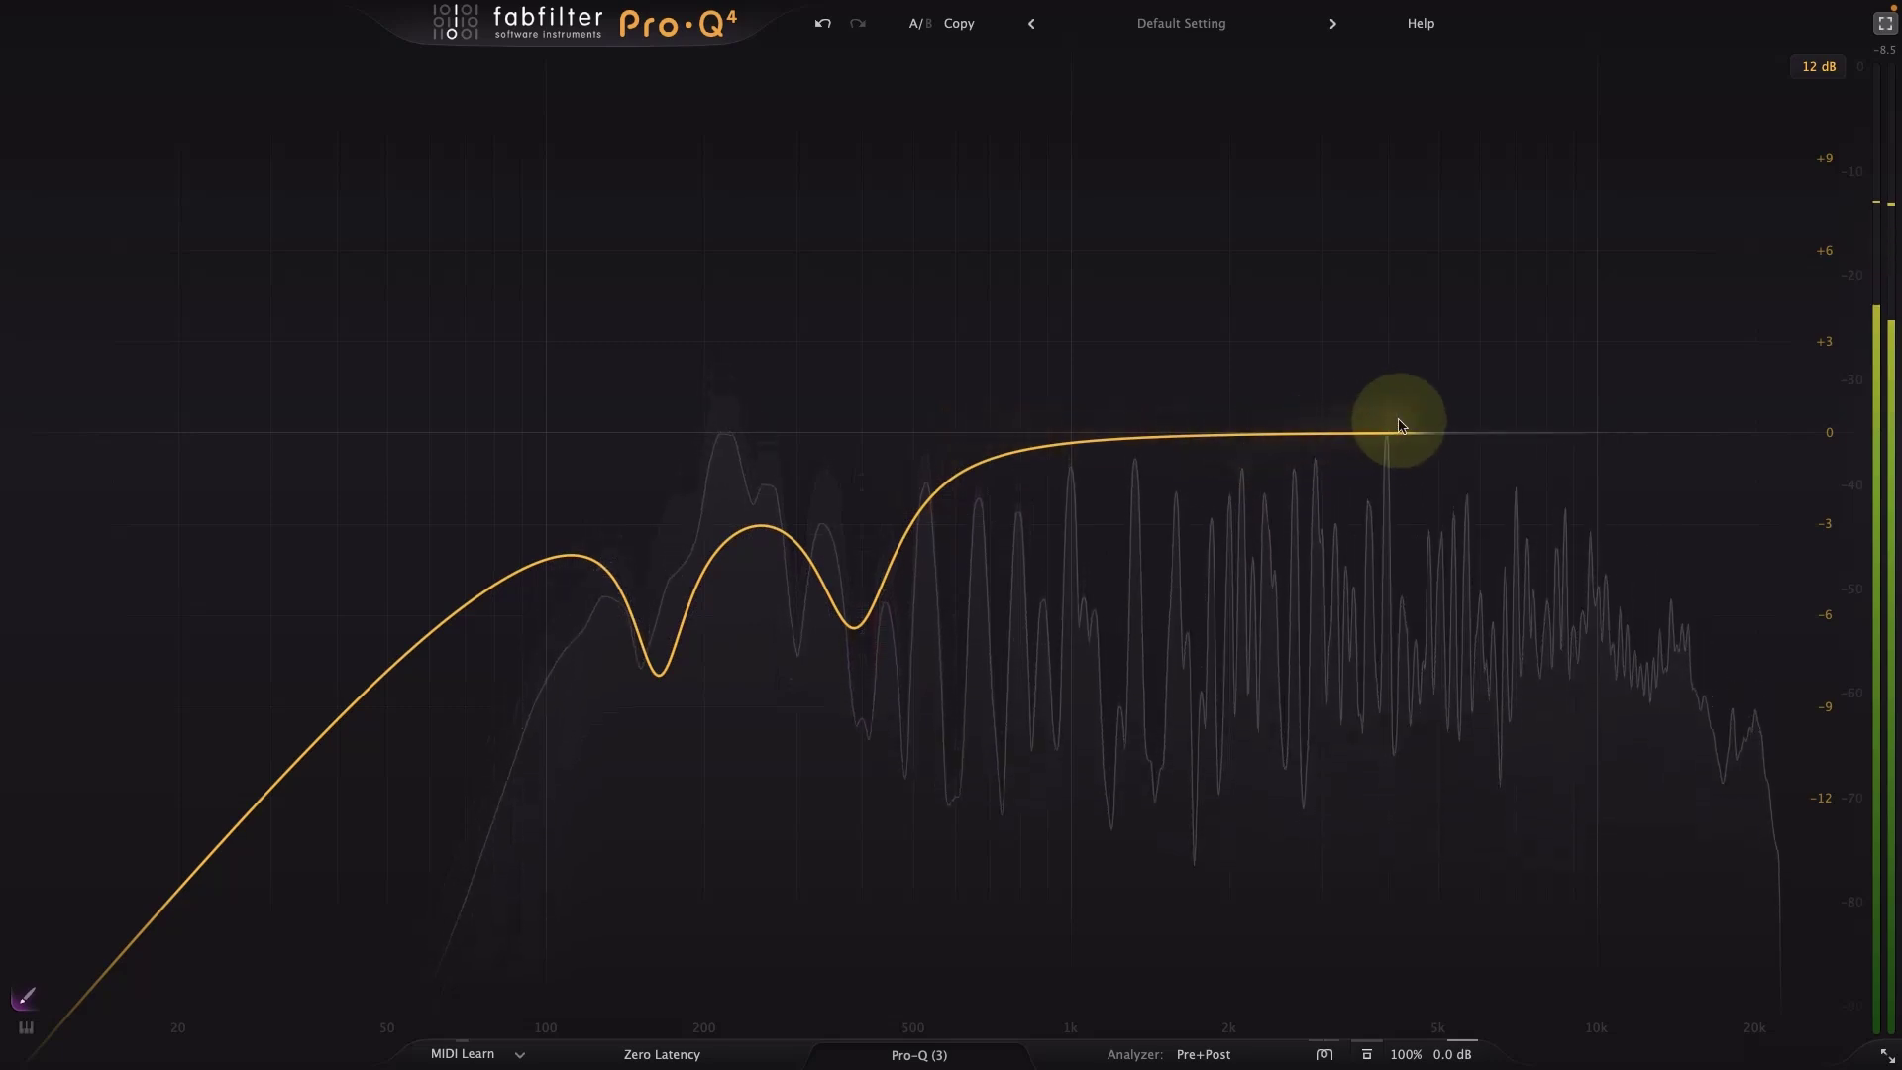
Extend the EQ sketch with a high-shelf boost of about 5 dB above roughly 4 kHz.
drag(1456, 382, 1486, 353)
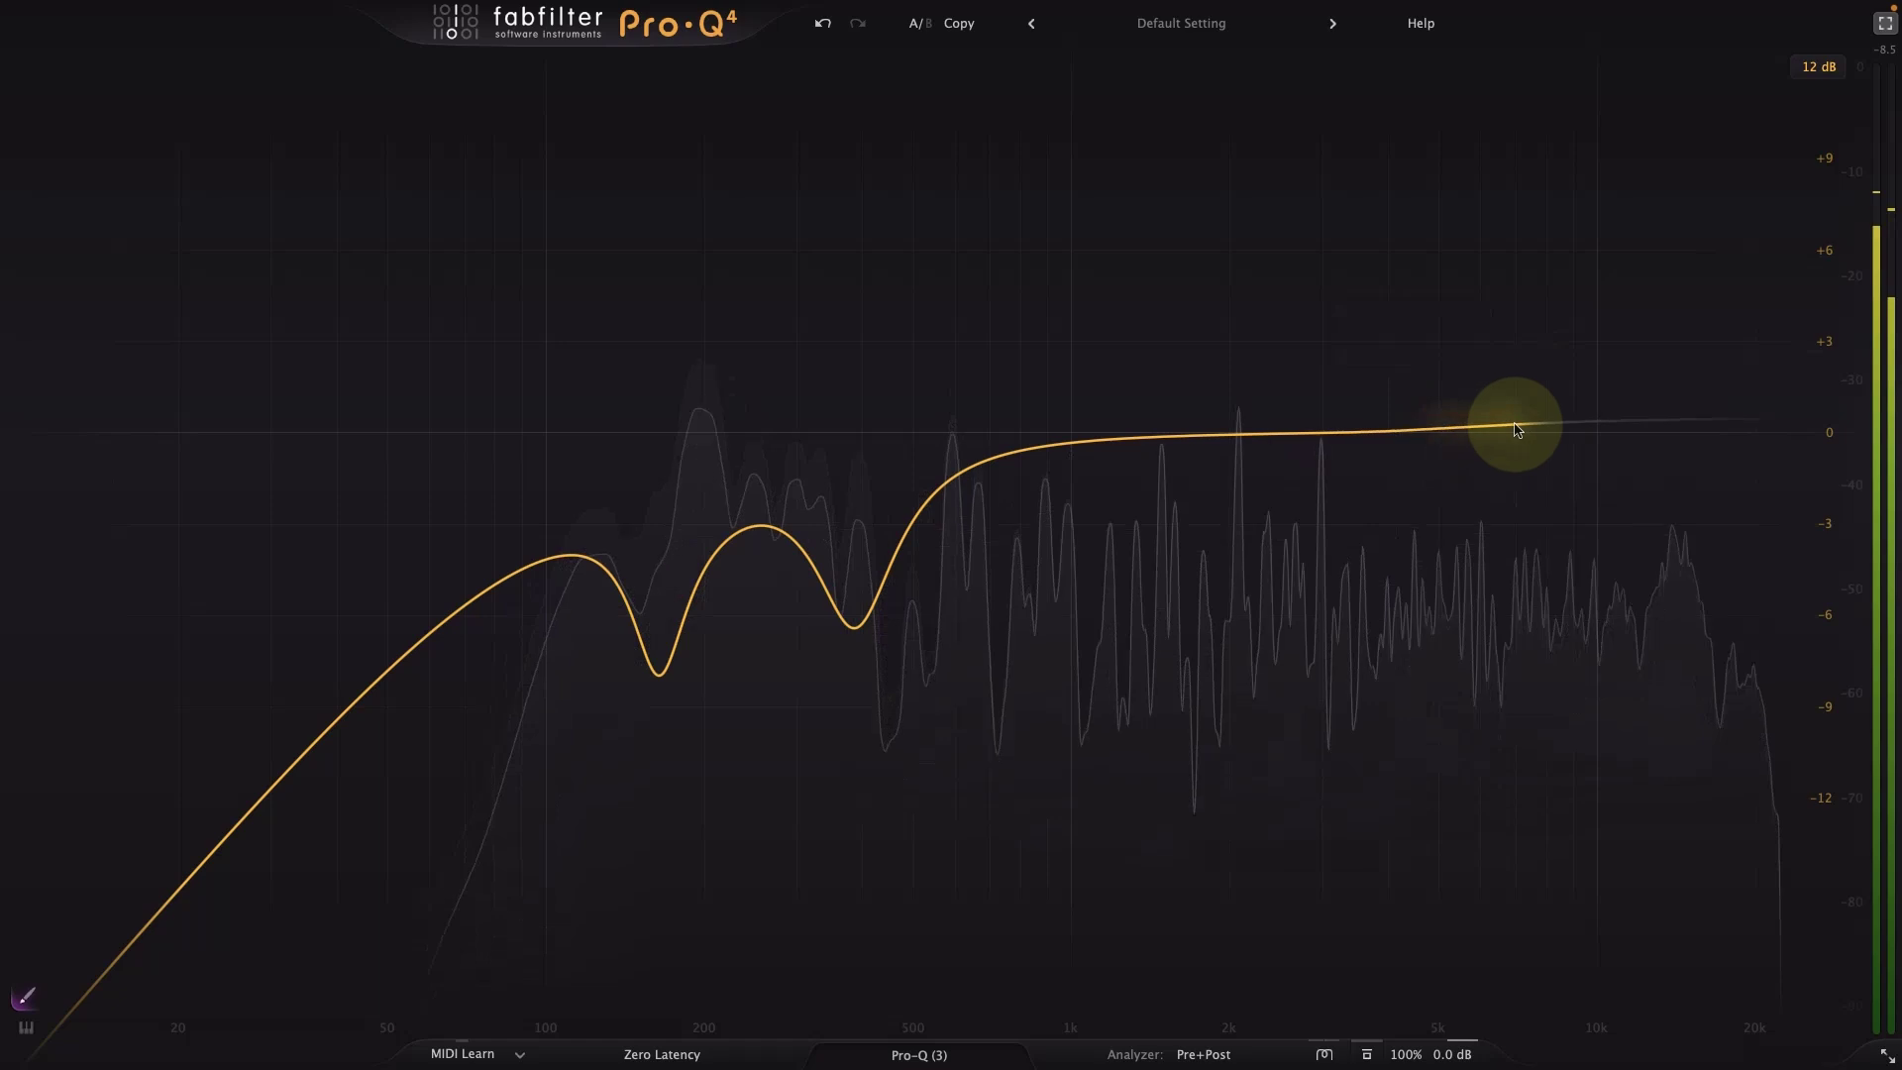
drag(1439, 368, 1502, 353)
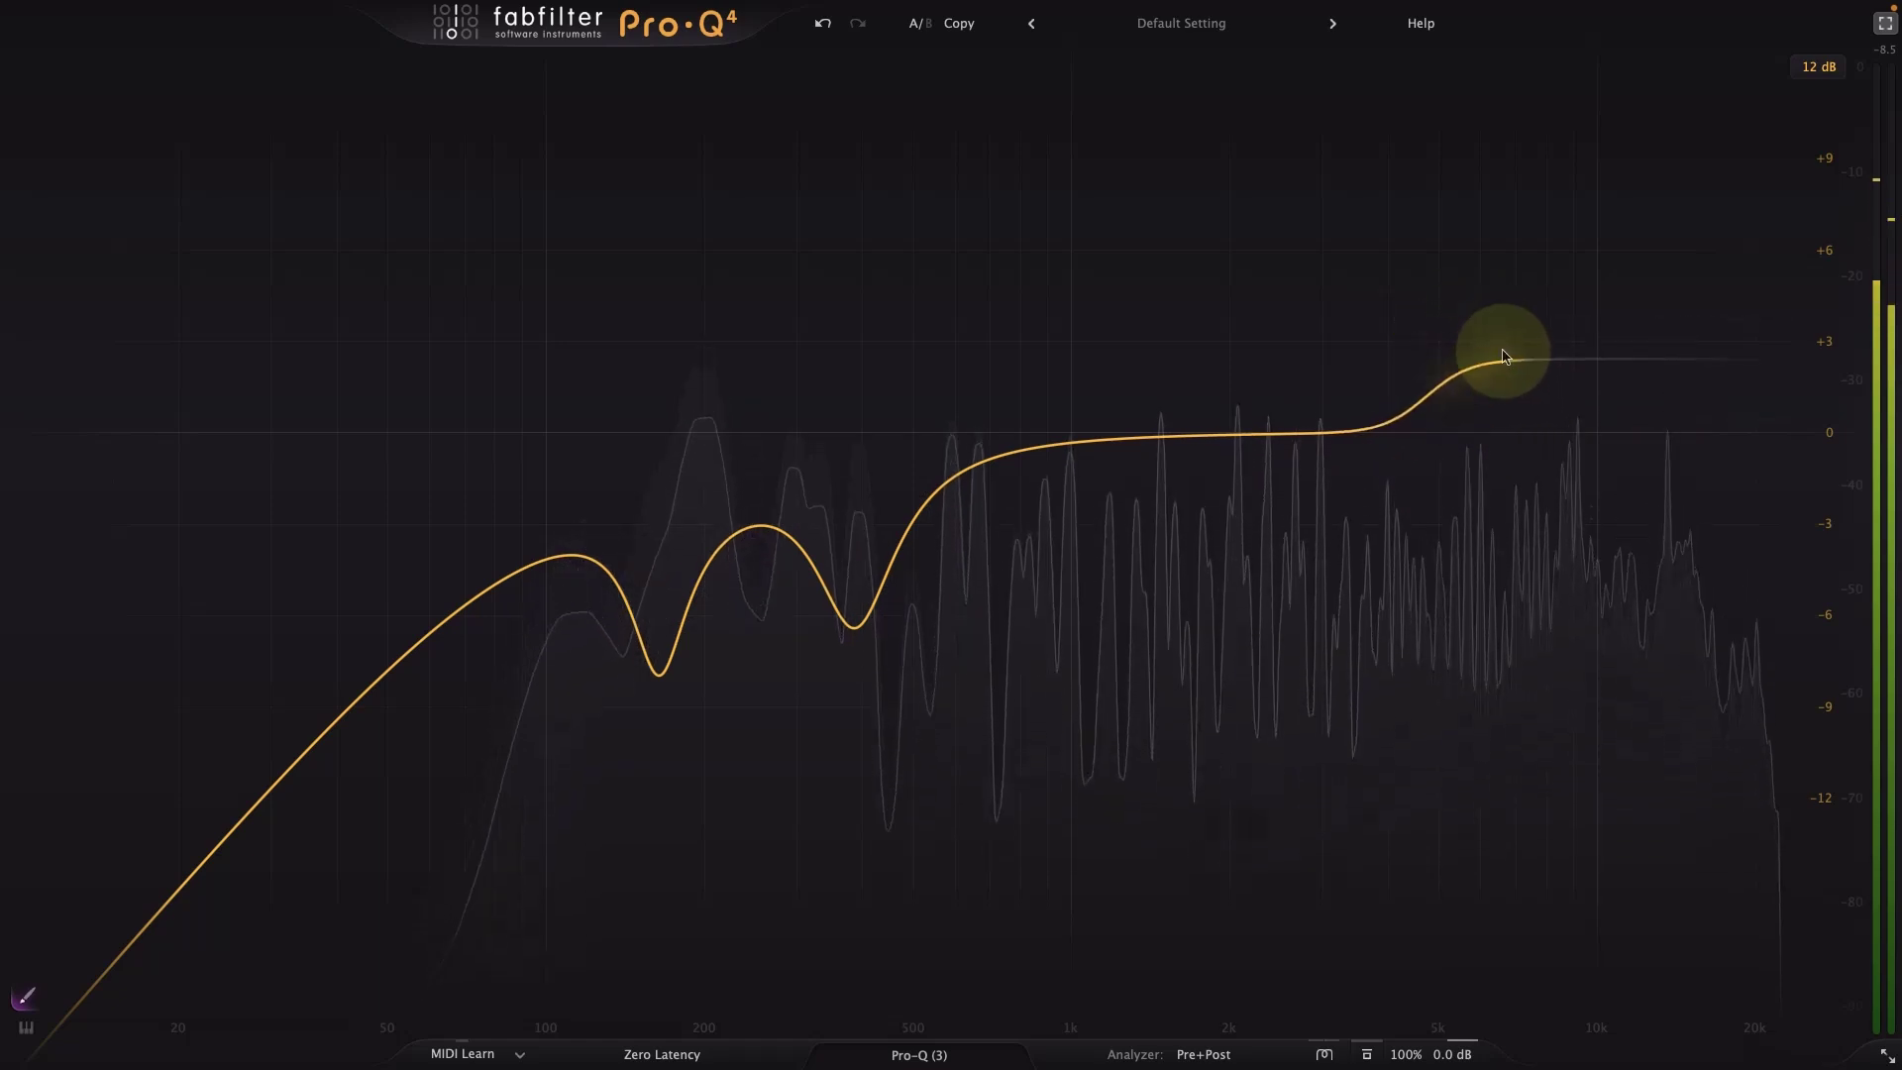
mouse_move(1473, 428)
mouse_down()
mouse_move(1418, 357)
mouse_move(1439, 339)
mouse_move(1472, 377)
mouse_move(1473, 425)
mouse_move(1494, 425)
mouse_up()
drag(1419, 284, 1562, 446)
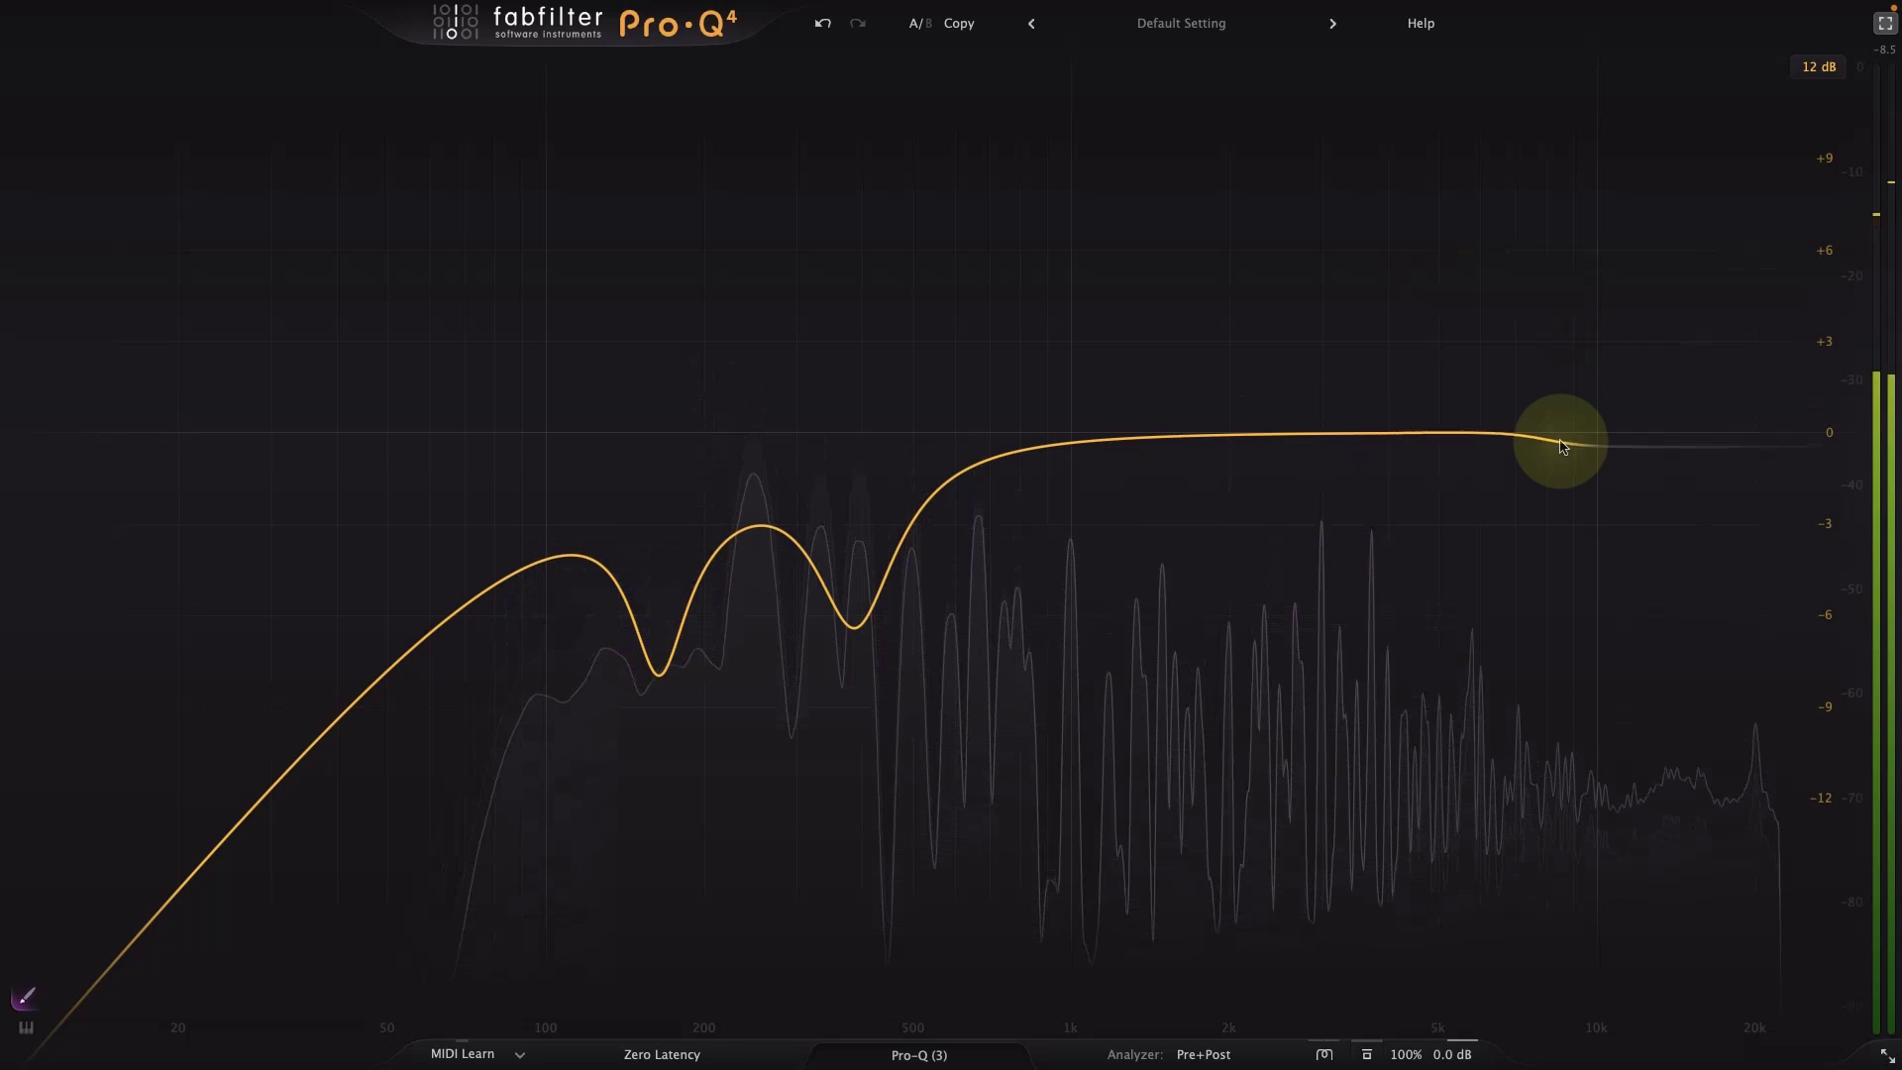
drag(1473, 347, 1501, 334)
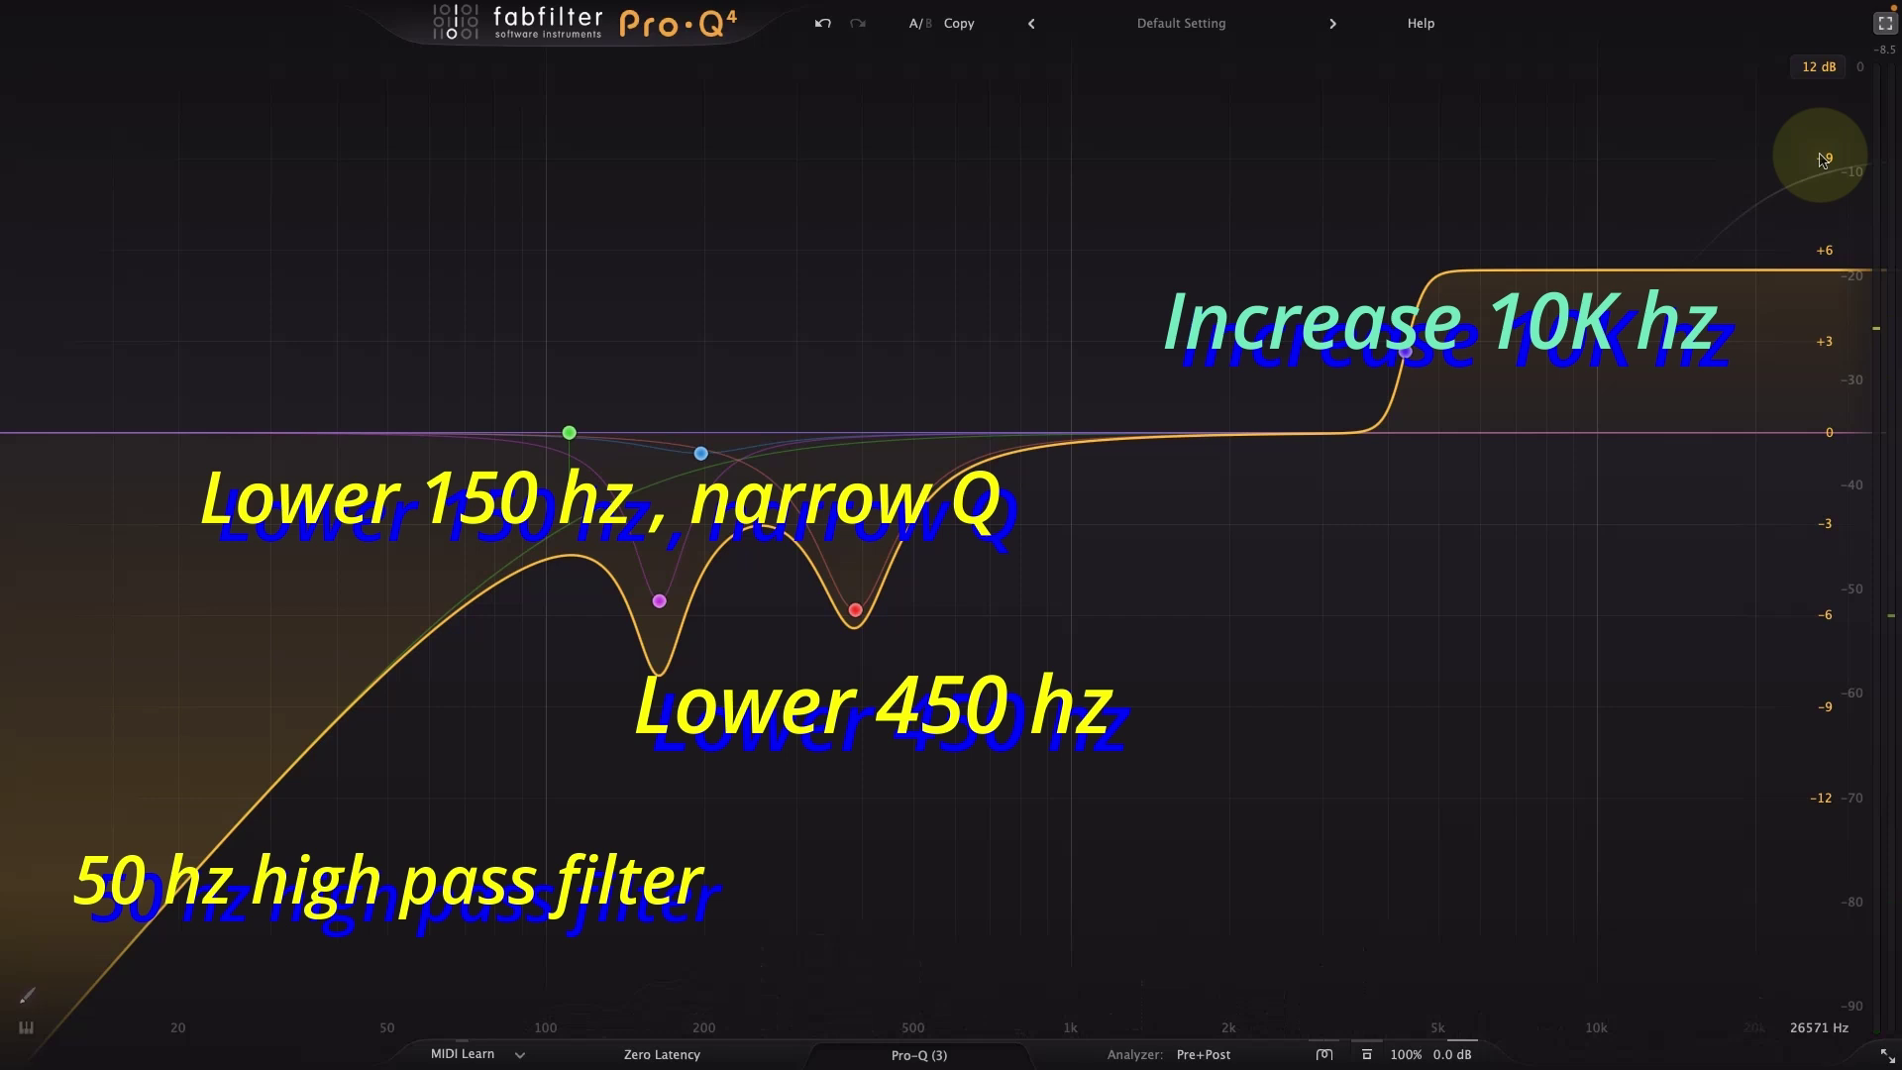
Move the low-cut band up to about 365 Hz, and reset the EQ by reloading the Default Setting preset.
mouse_move(871, 551)
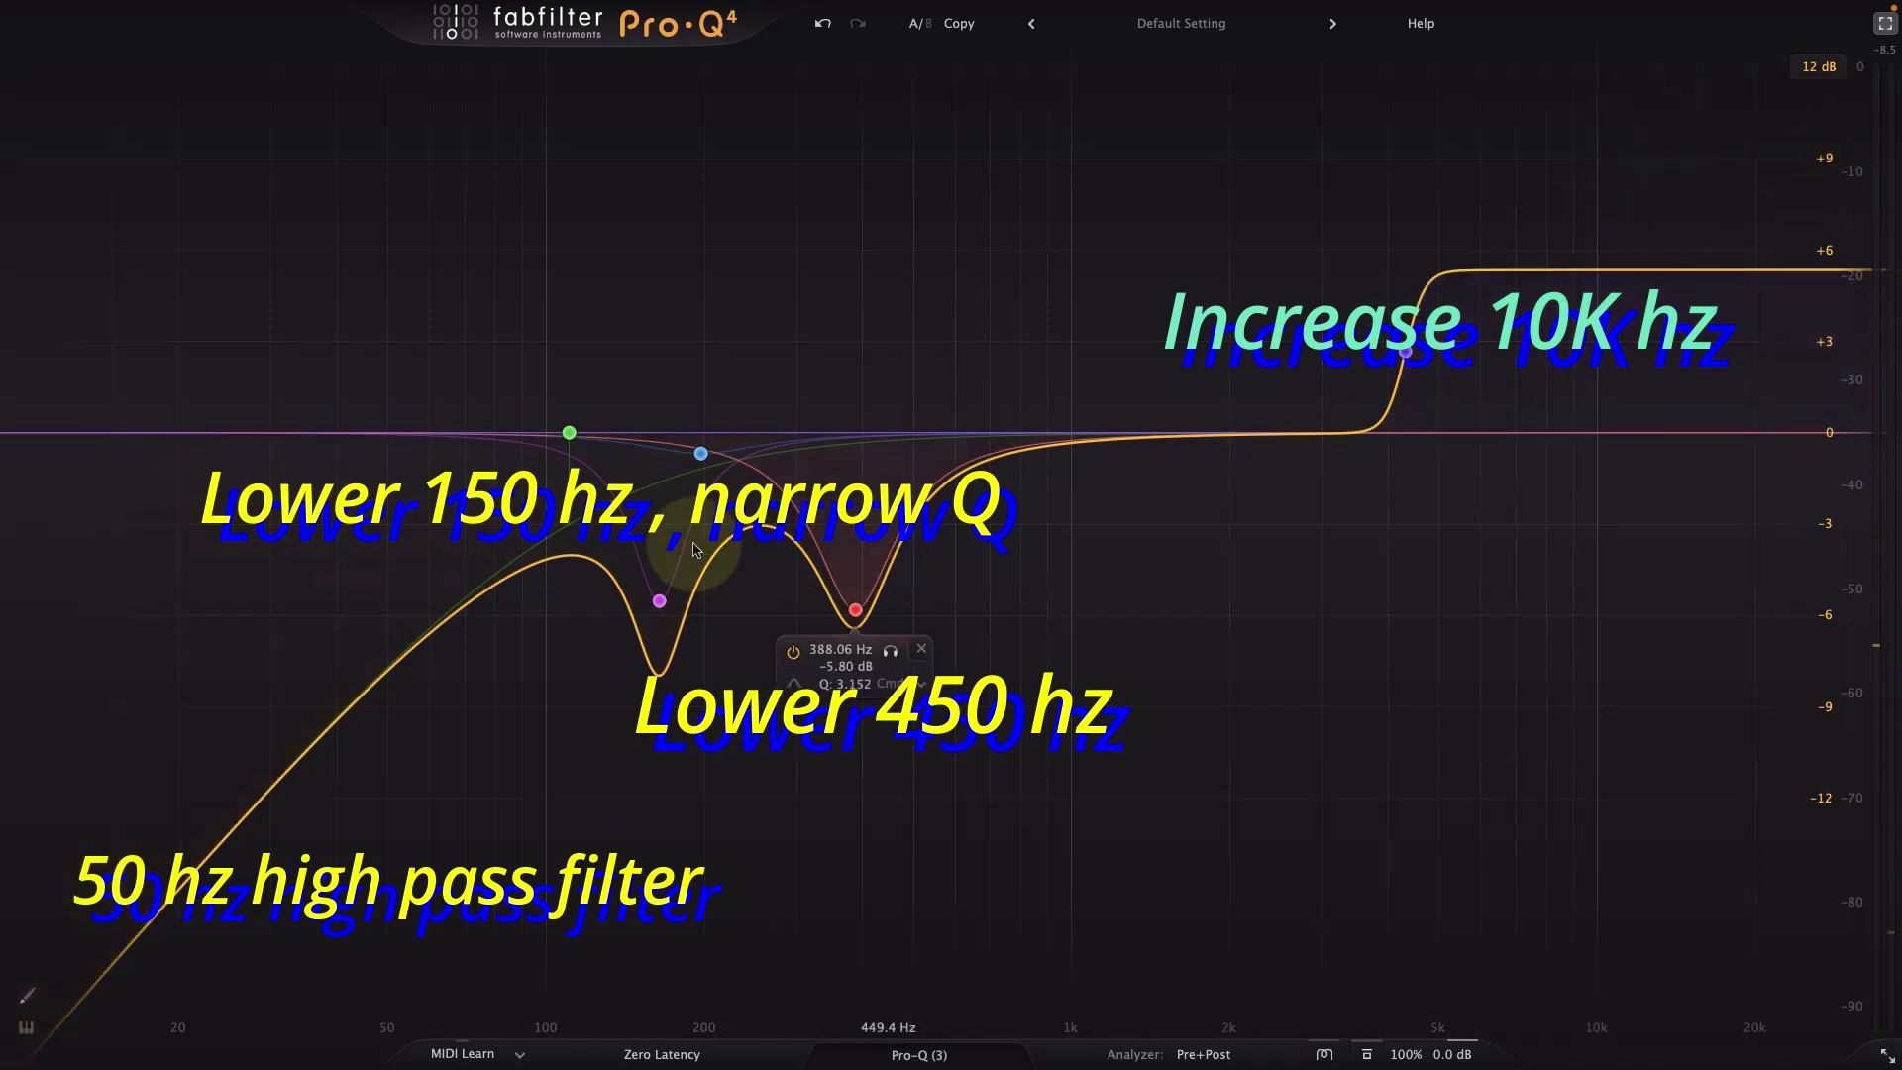
mouse_move(571, 443)
drag(571, 446, 845, 439)
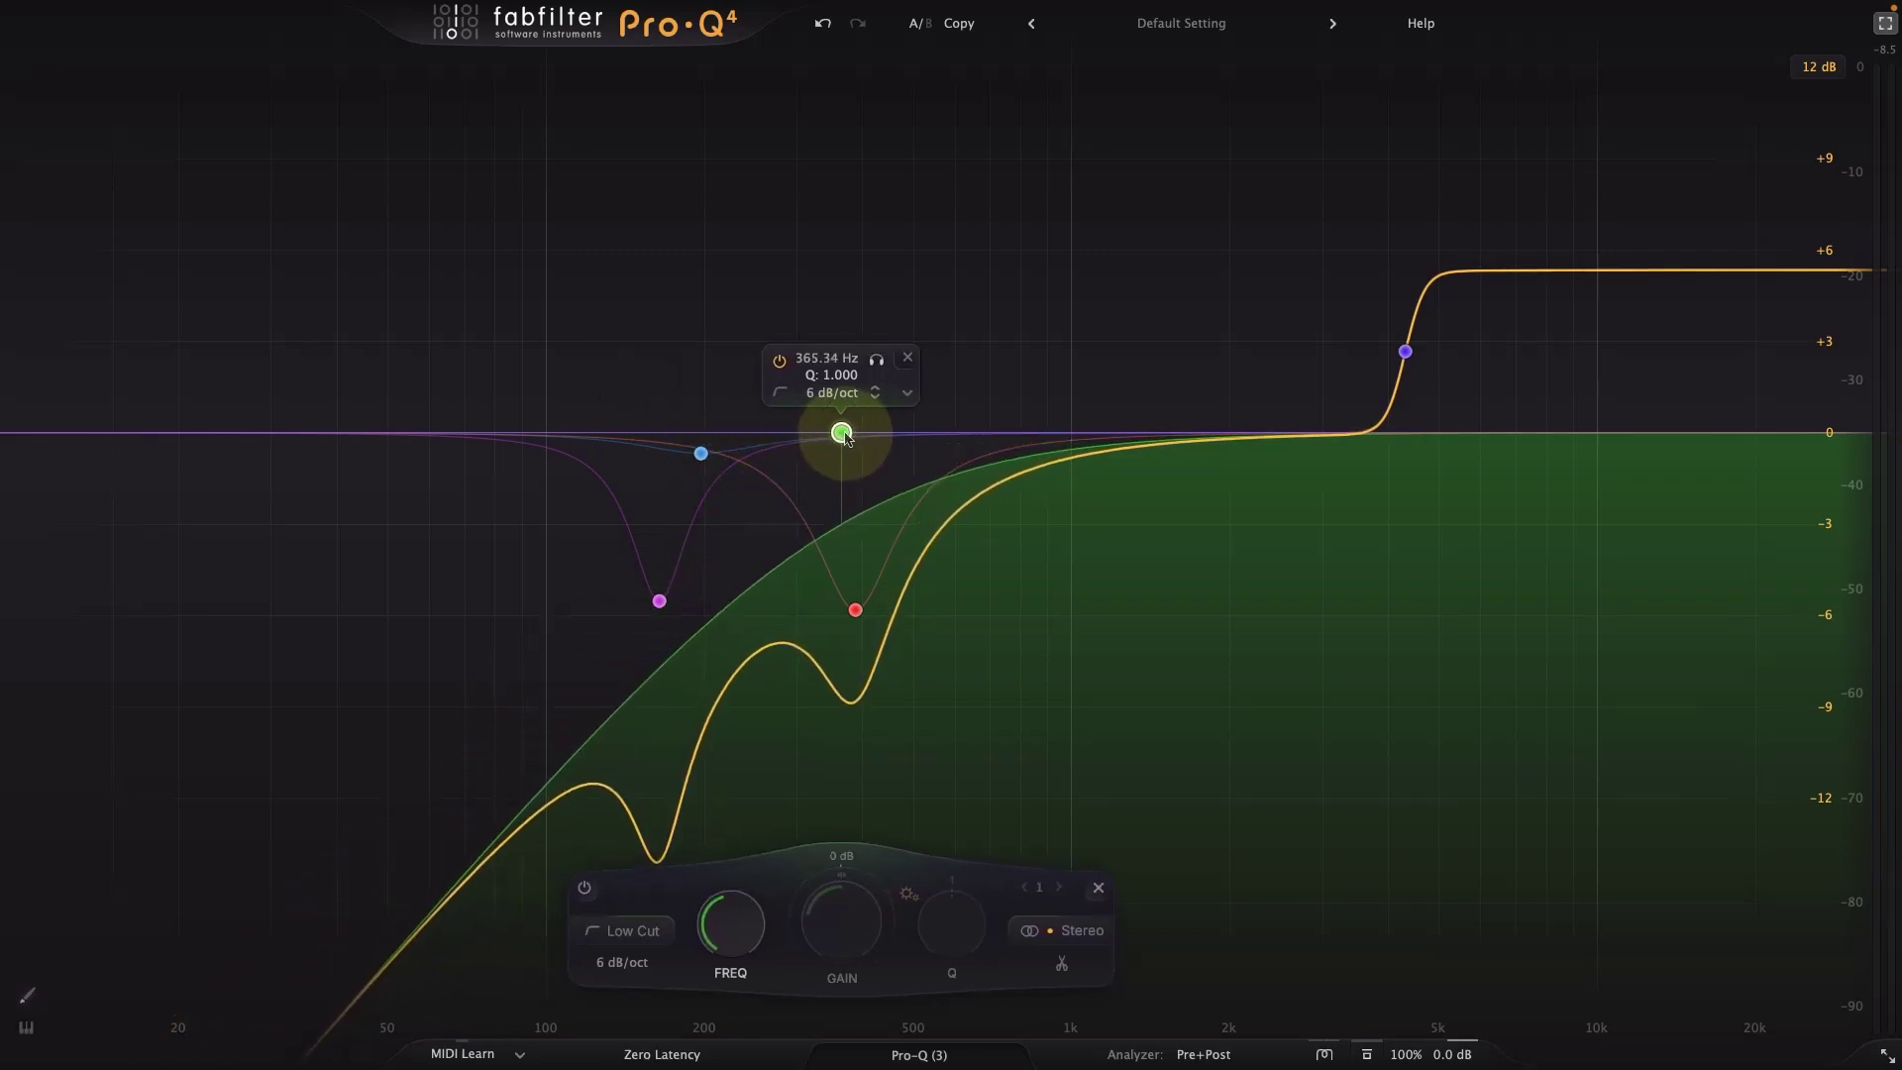
click(1033, 26)
click(1332, 26)
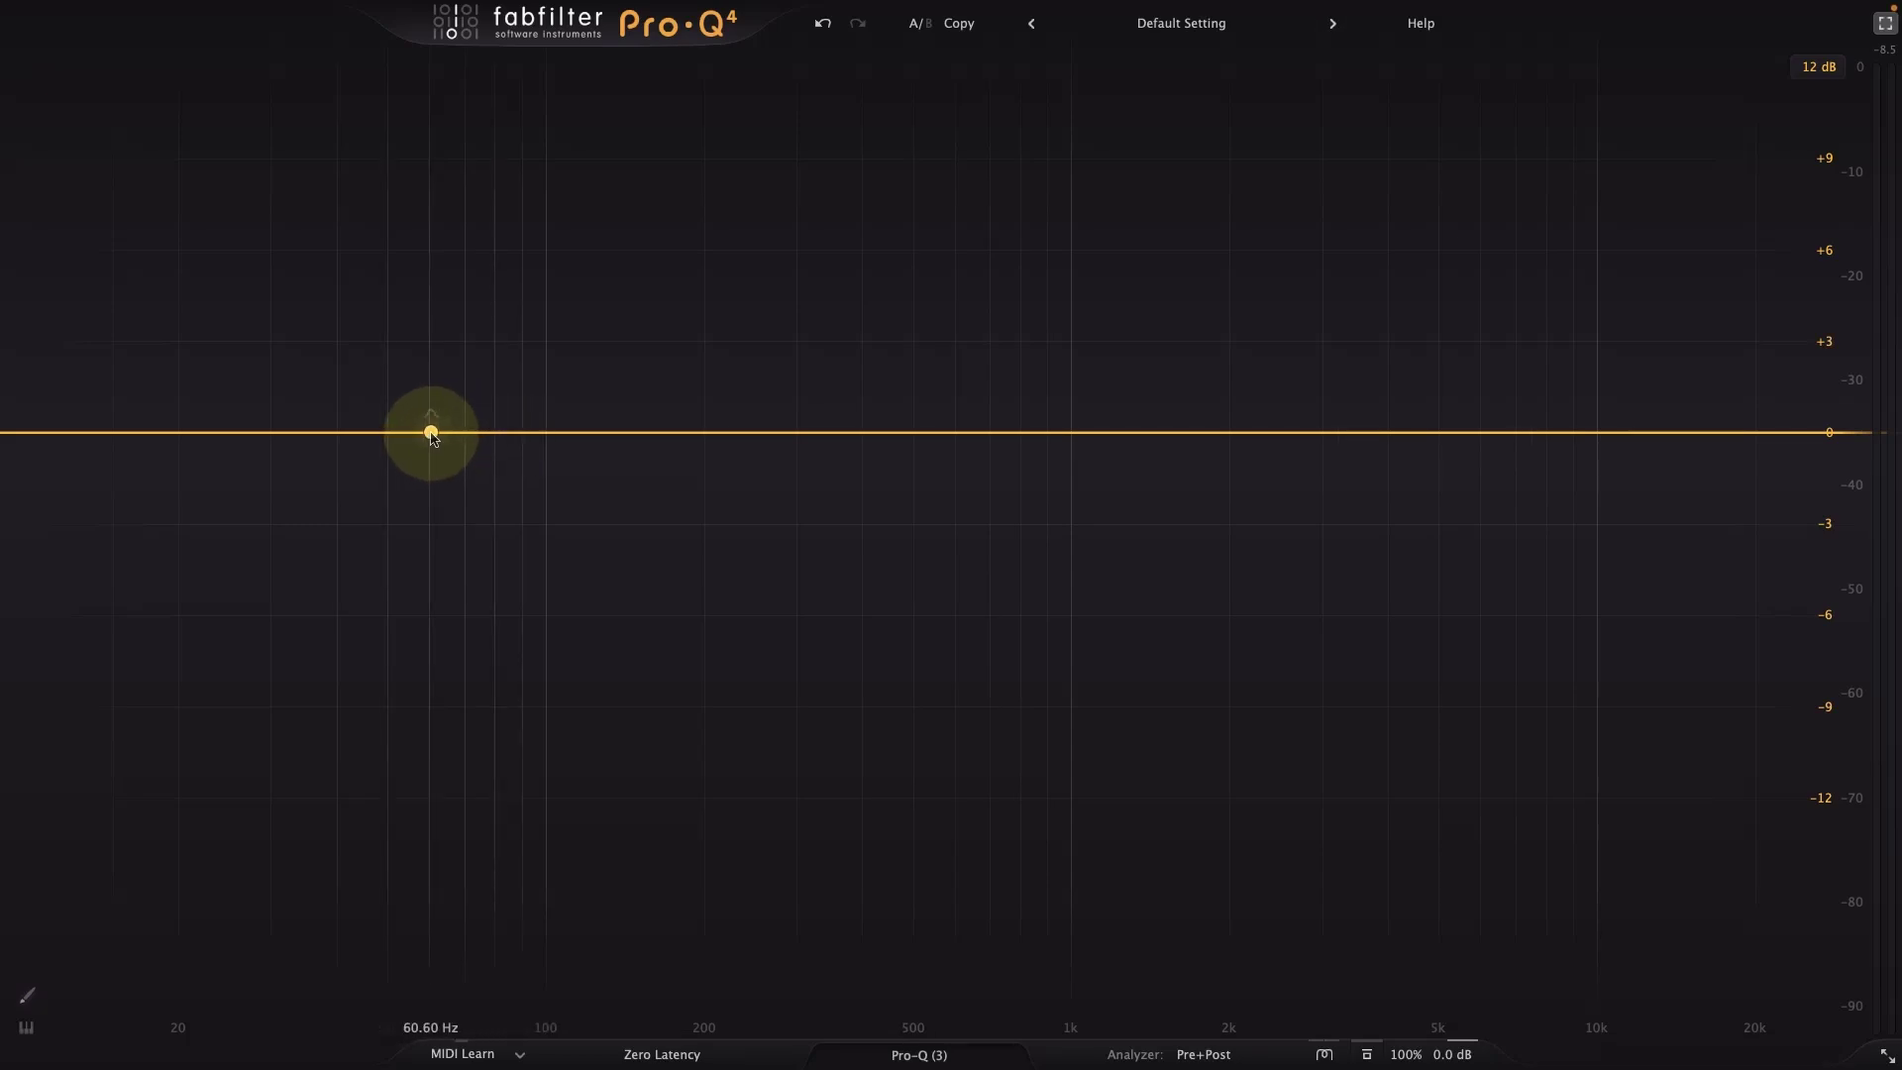
Add an EQ band at about 61 Hz and change its shape to Low Cut.
drag(432, 436, 435, 445)
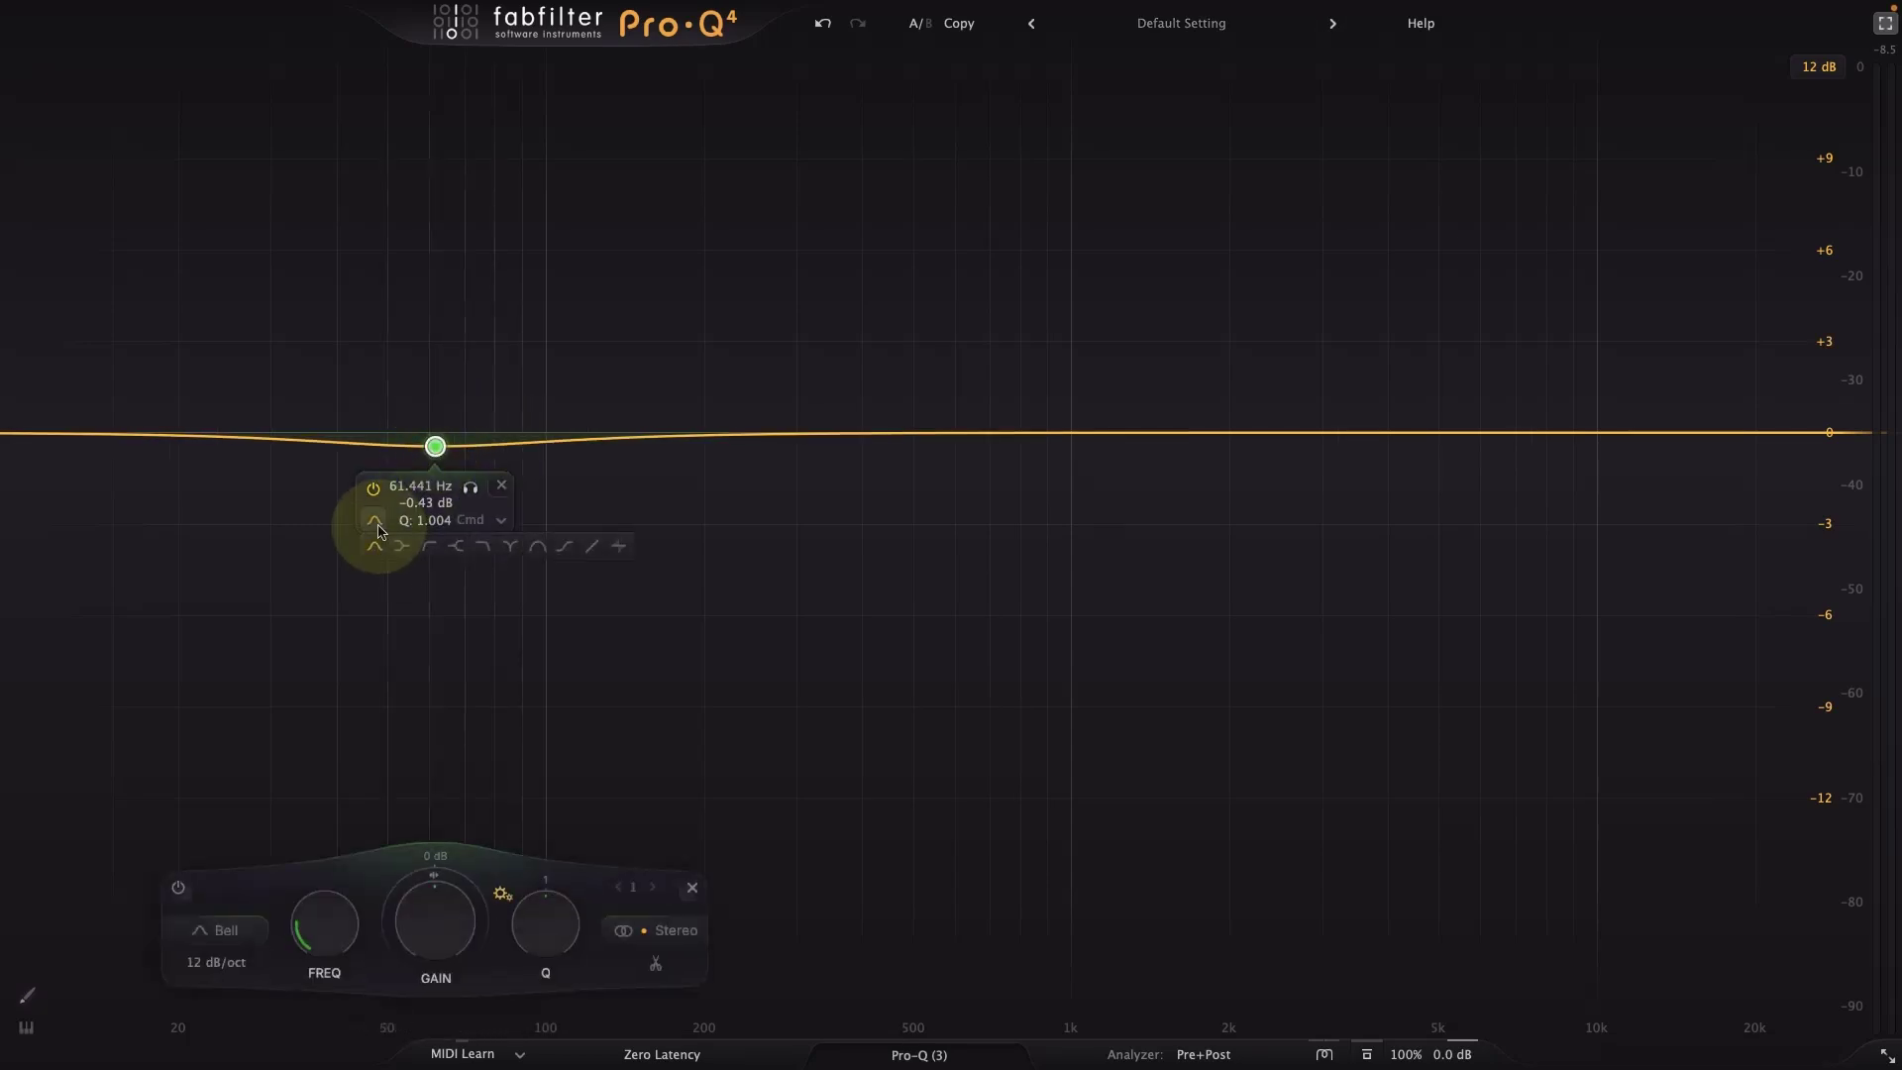
click(429, 545)
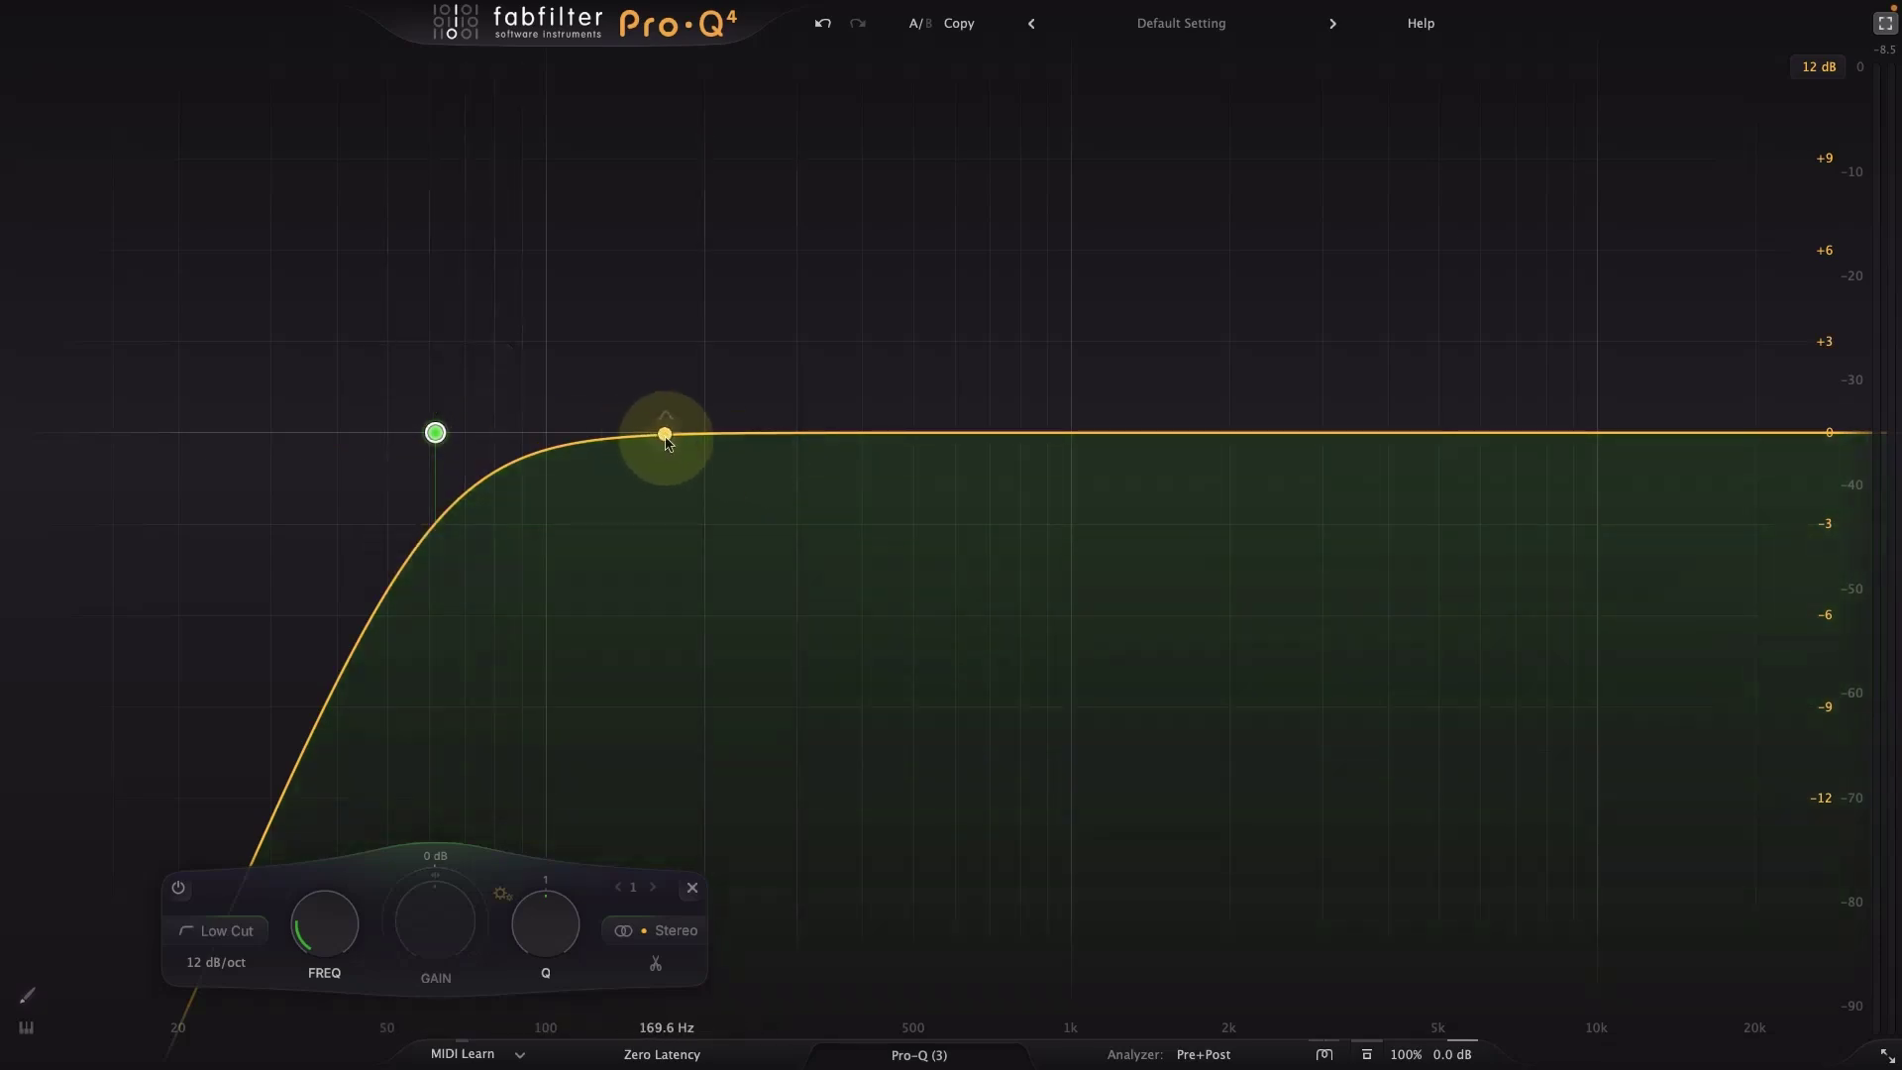
Add a bell cut of about 1.7 dB at about 161 Hz and narrow its Q to about 26.
drag(657, 437, 657, 448)
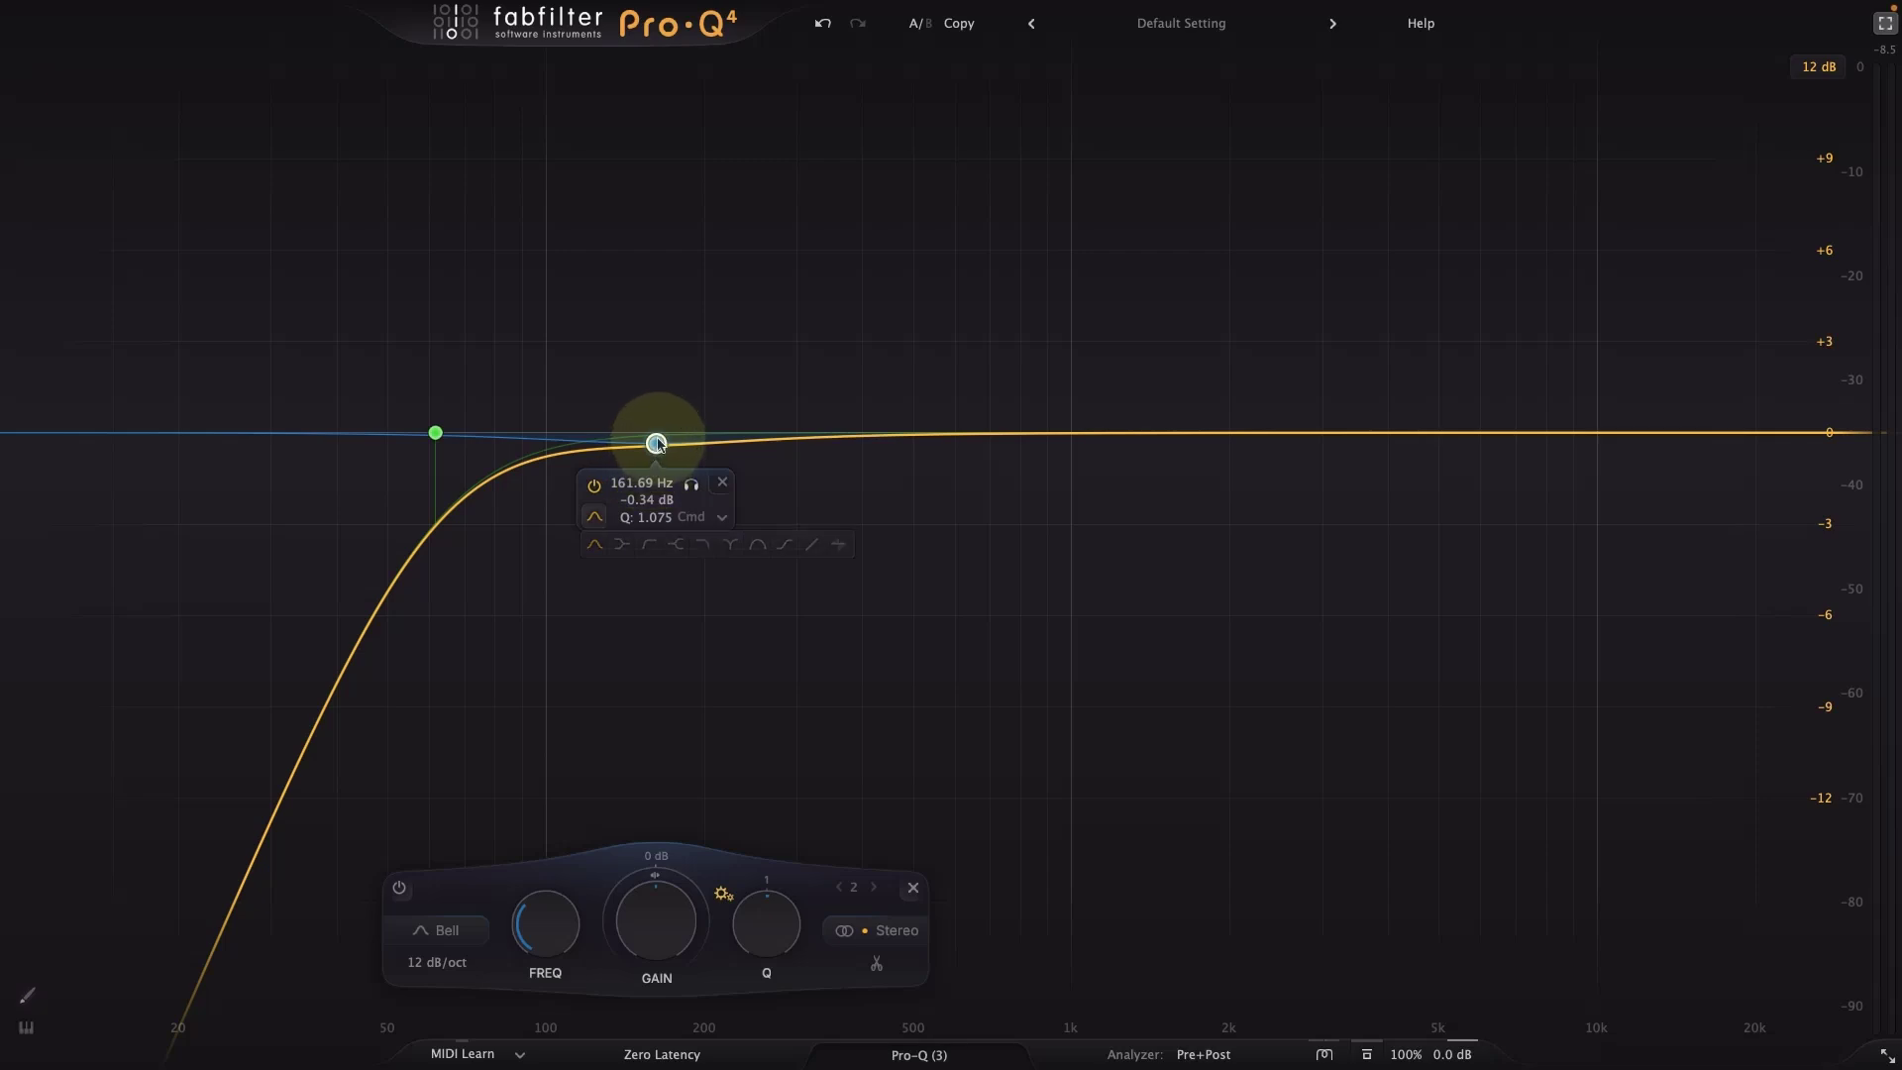
drag(662, 463, 660, 496)
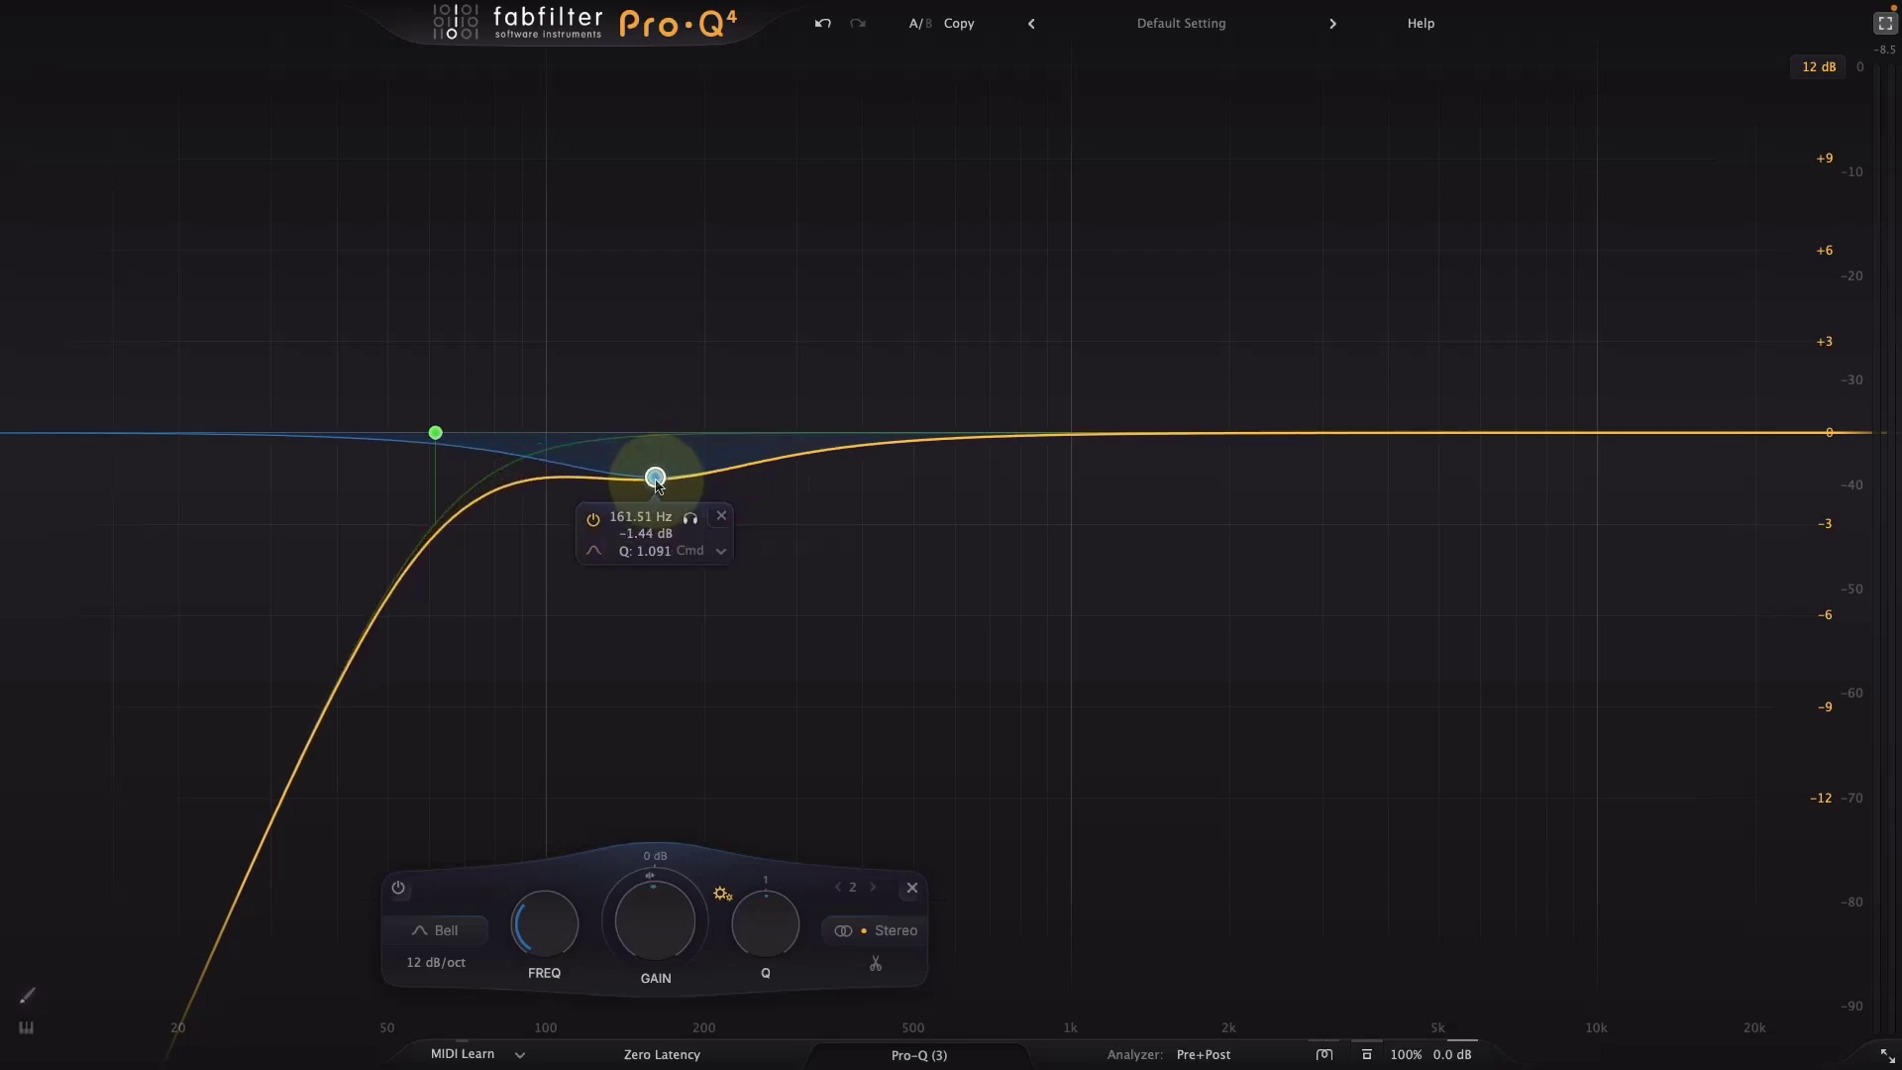
drag(753, 917, 777, 806)
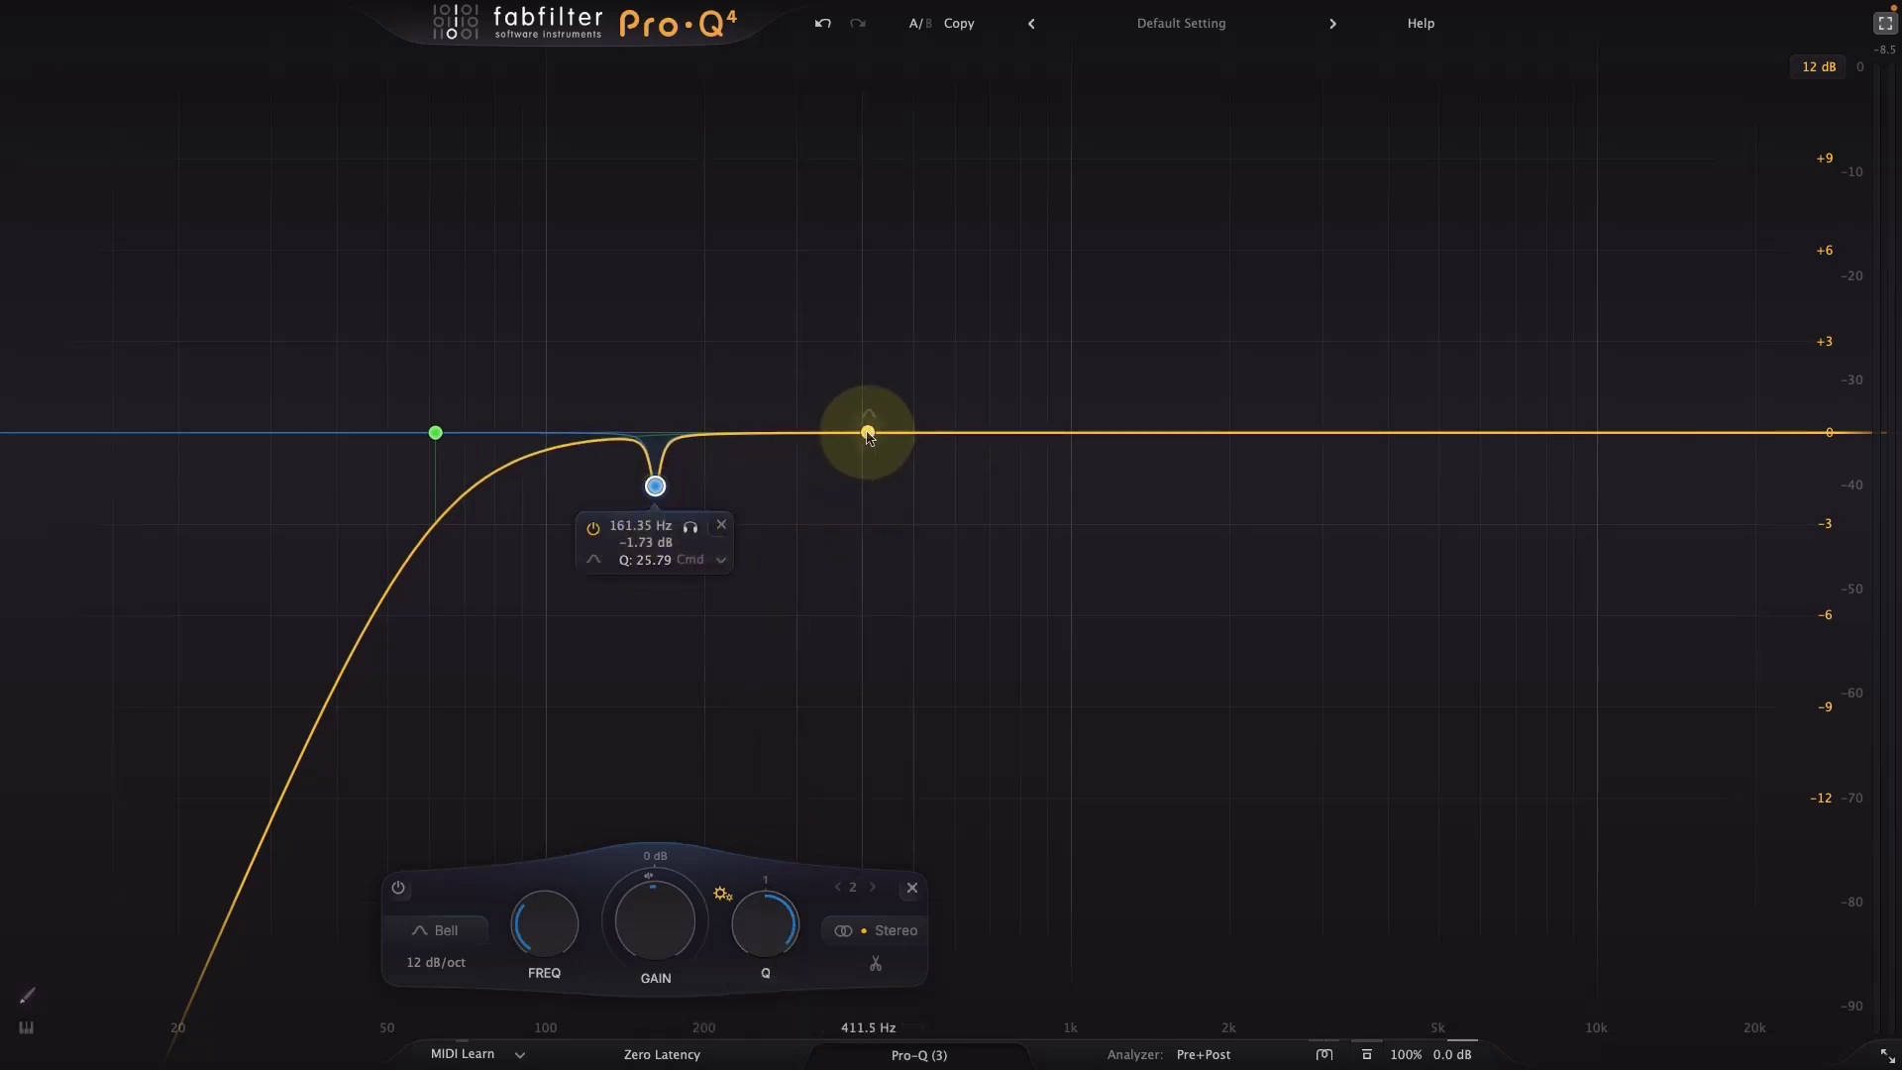
Add a bell cut of about 1 dB at about 388 Hz and narrow its Q moderately.
drag(860, 433, 855, 458)
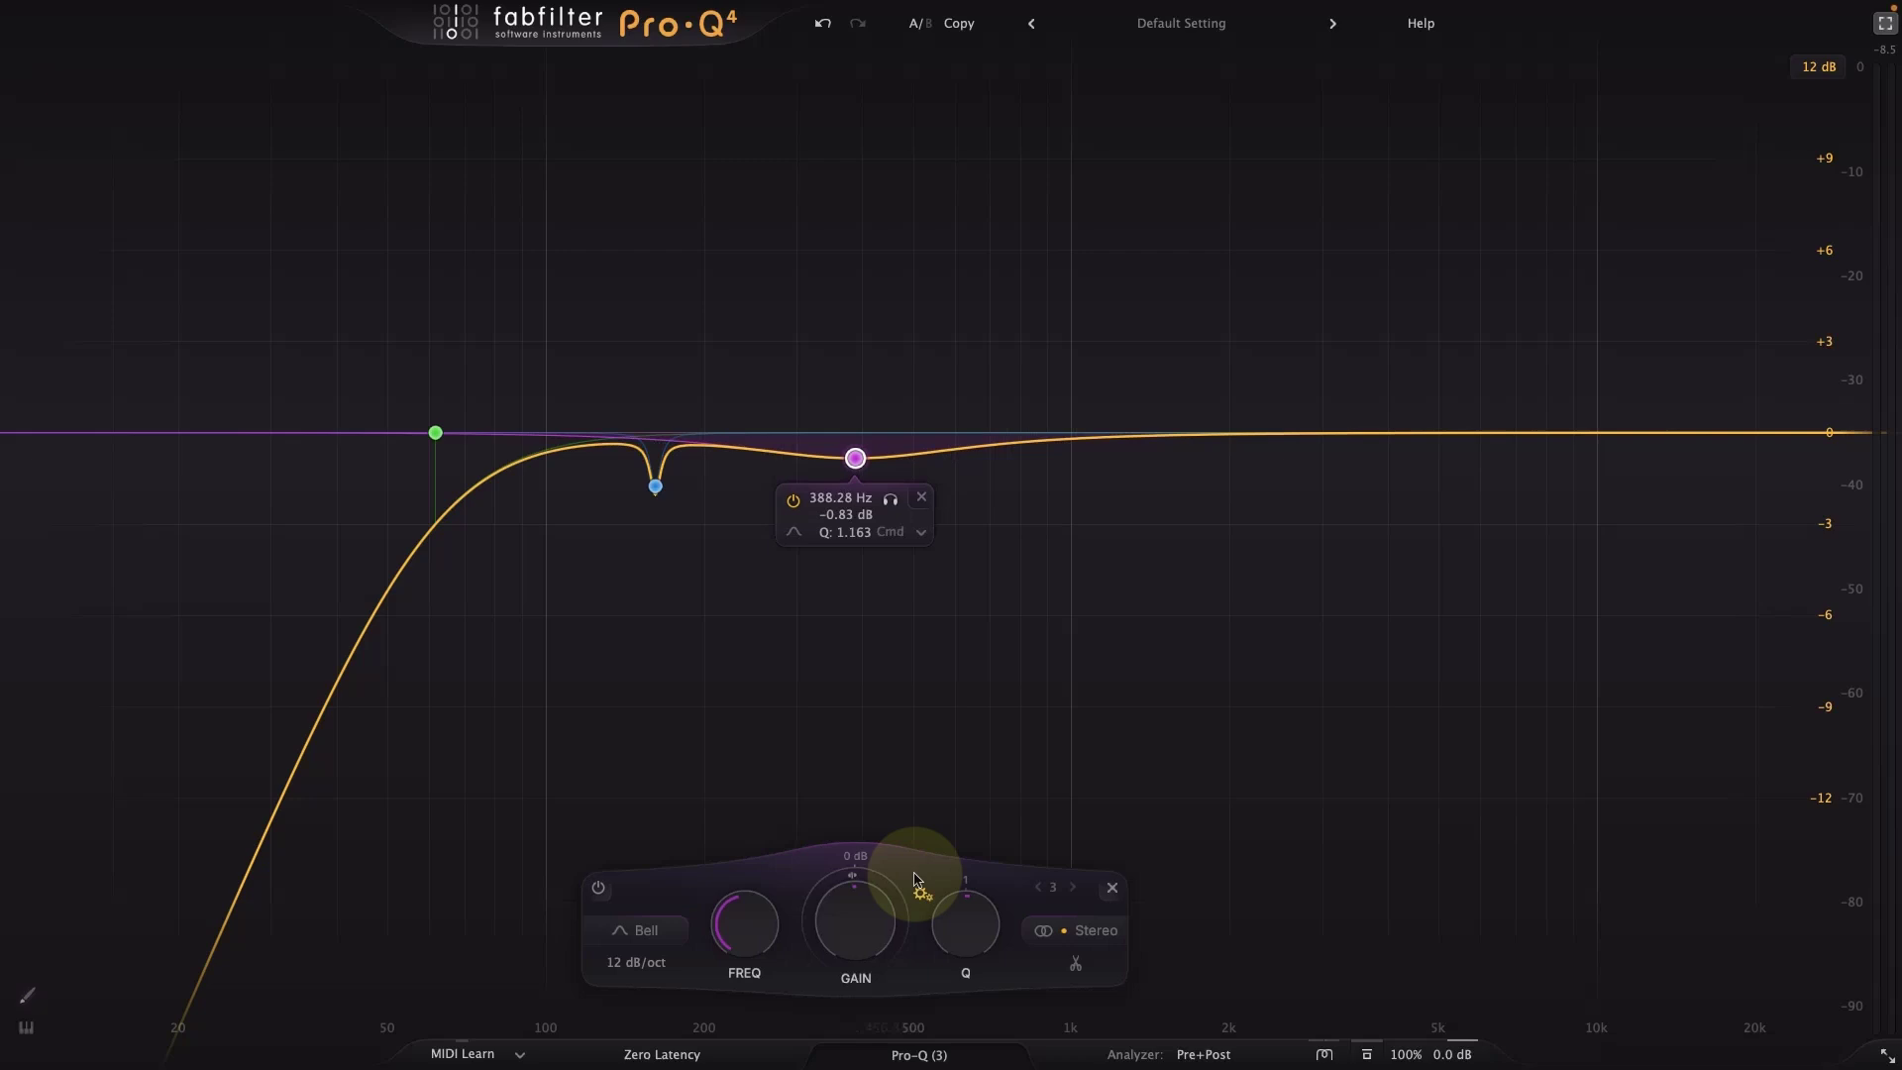
scroll(949, 911, up, 3)
drag(948, 911, 954, 869)
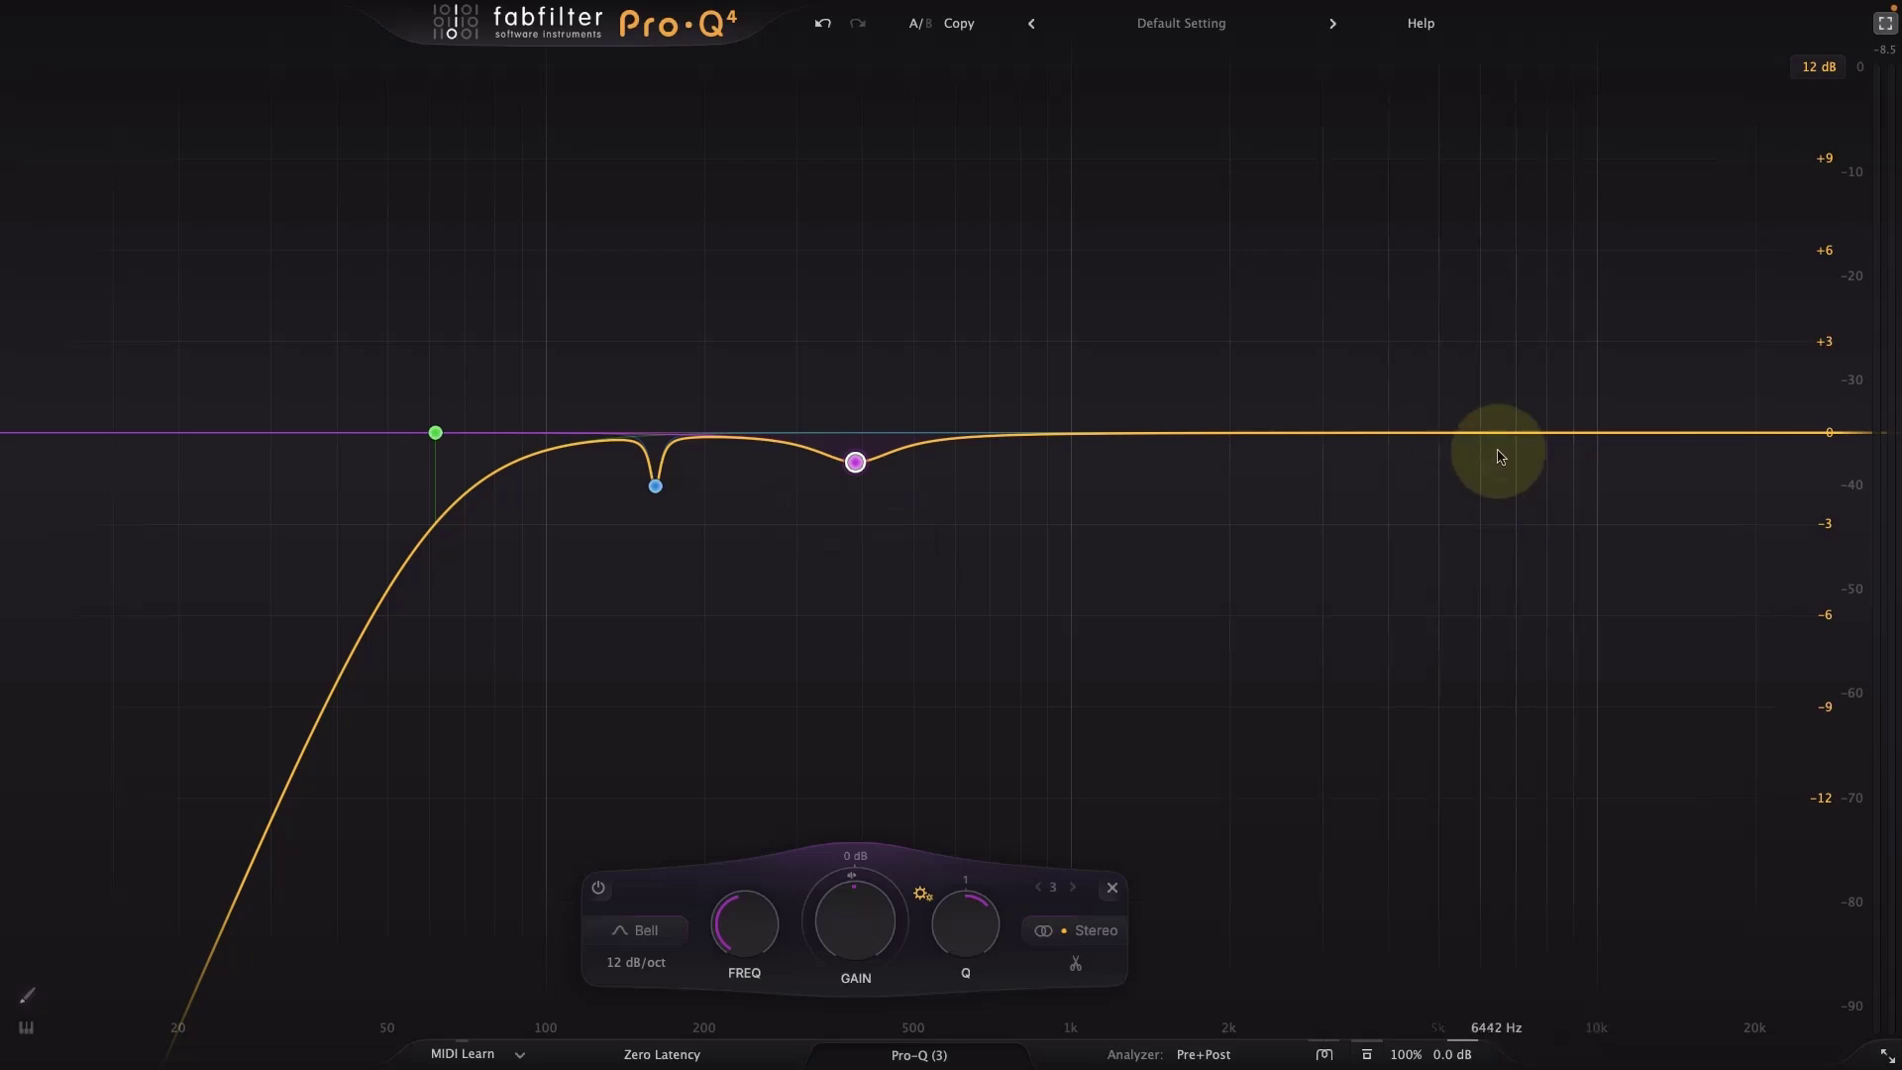
Add a bell boost of about 1.6 dB at about 9 kHz and narrow its Q to about 2.7.
drag(1575, 432, 1575, 395)
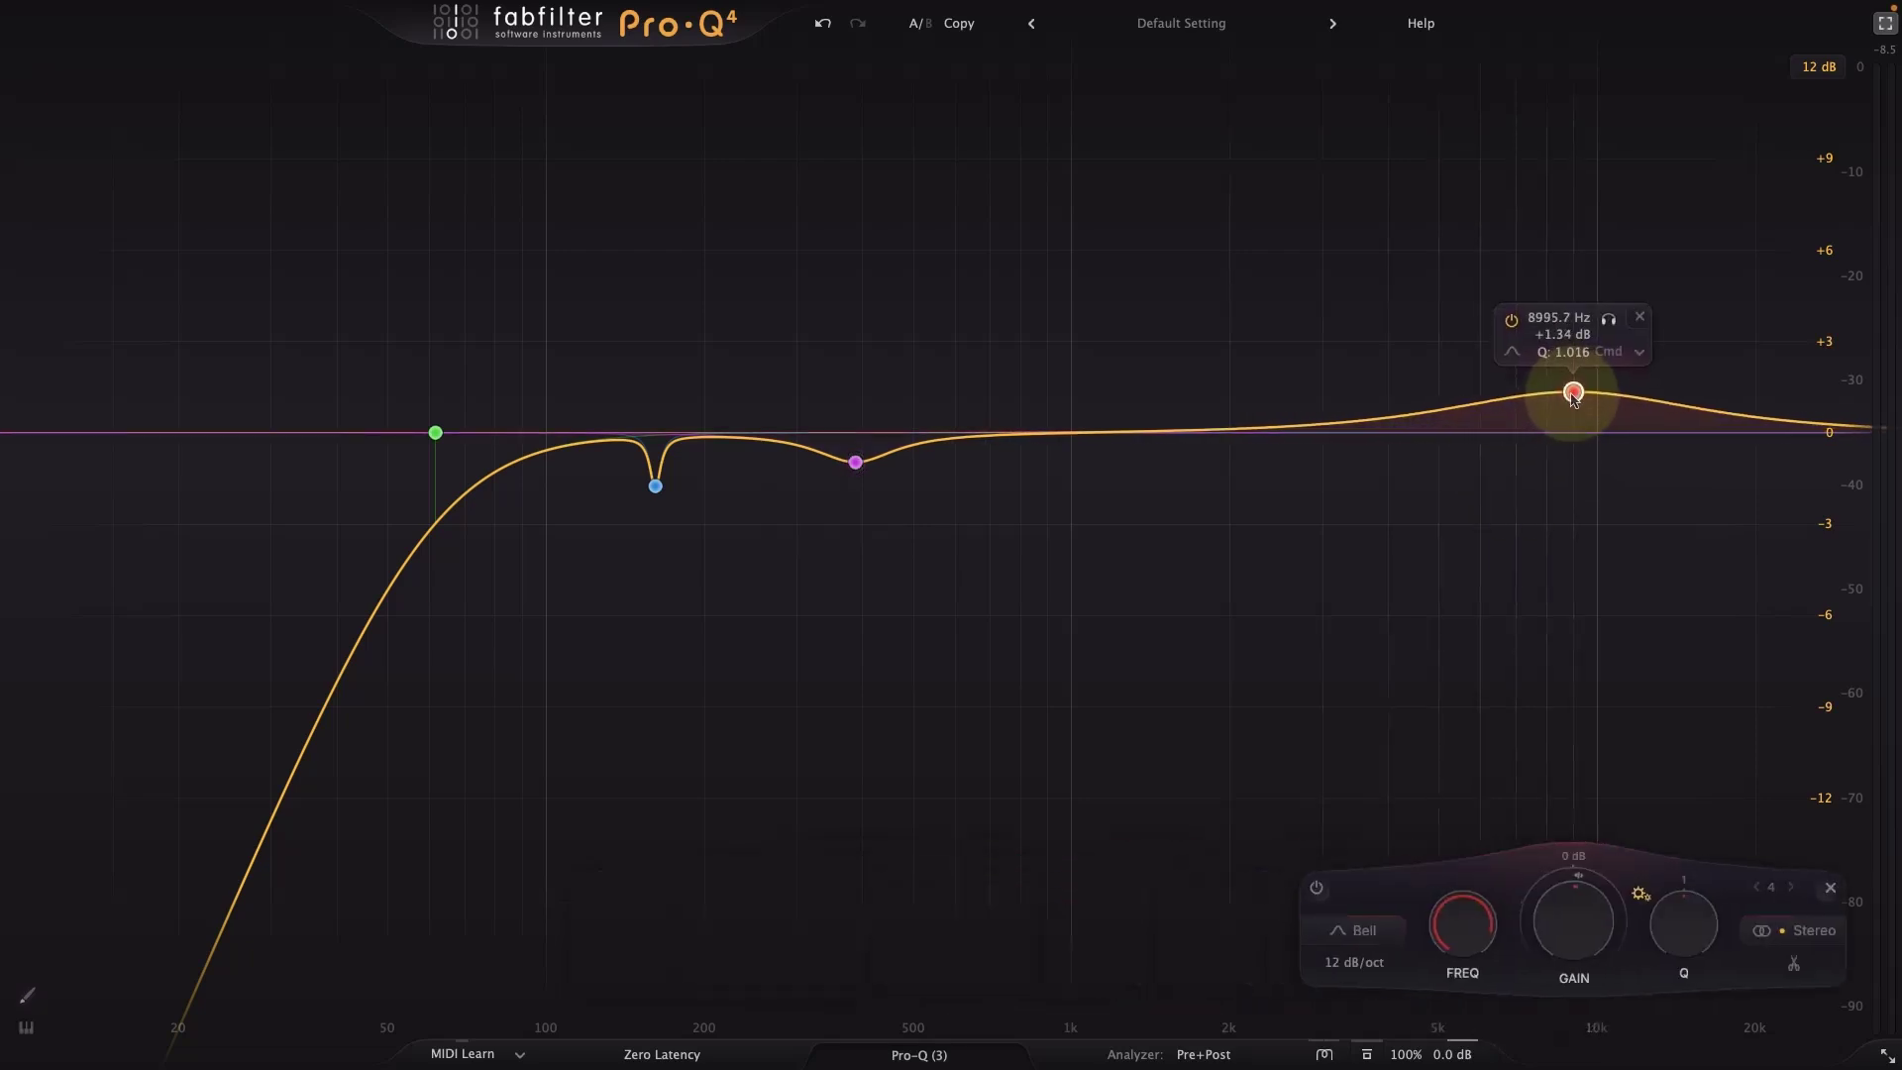
drag(1674, 953, 1685, 849)
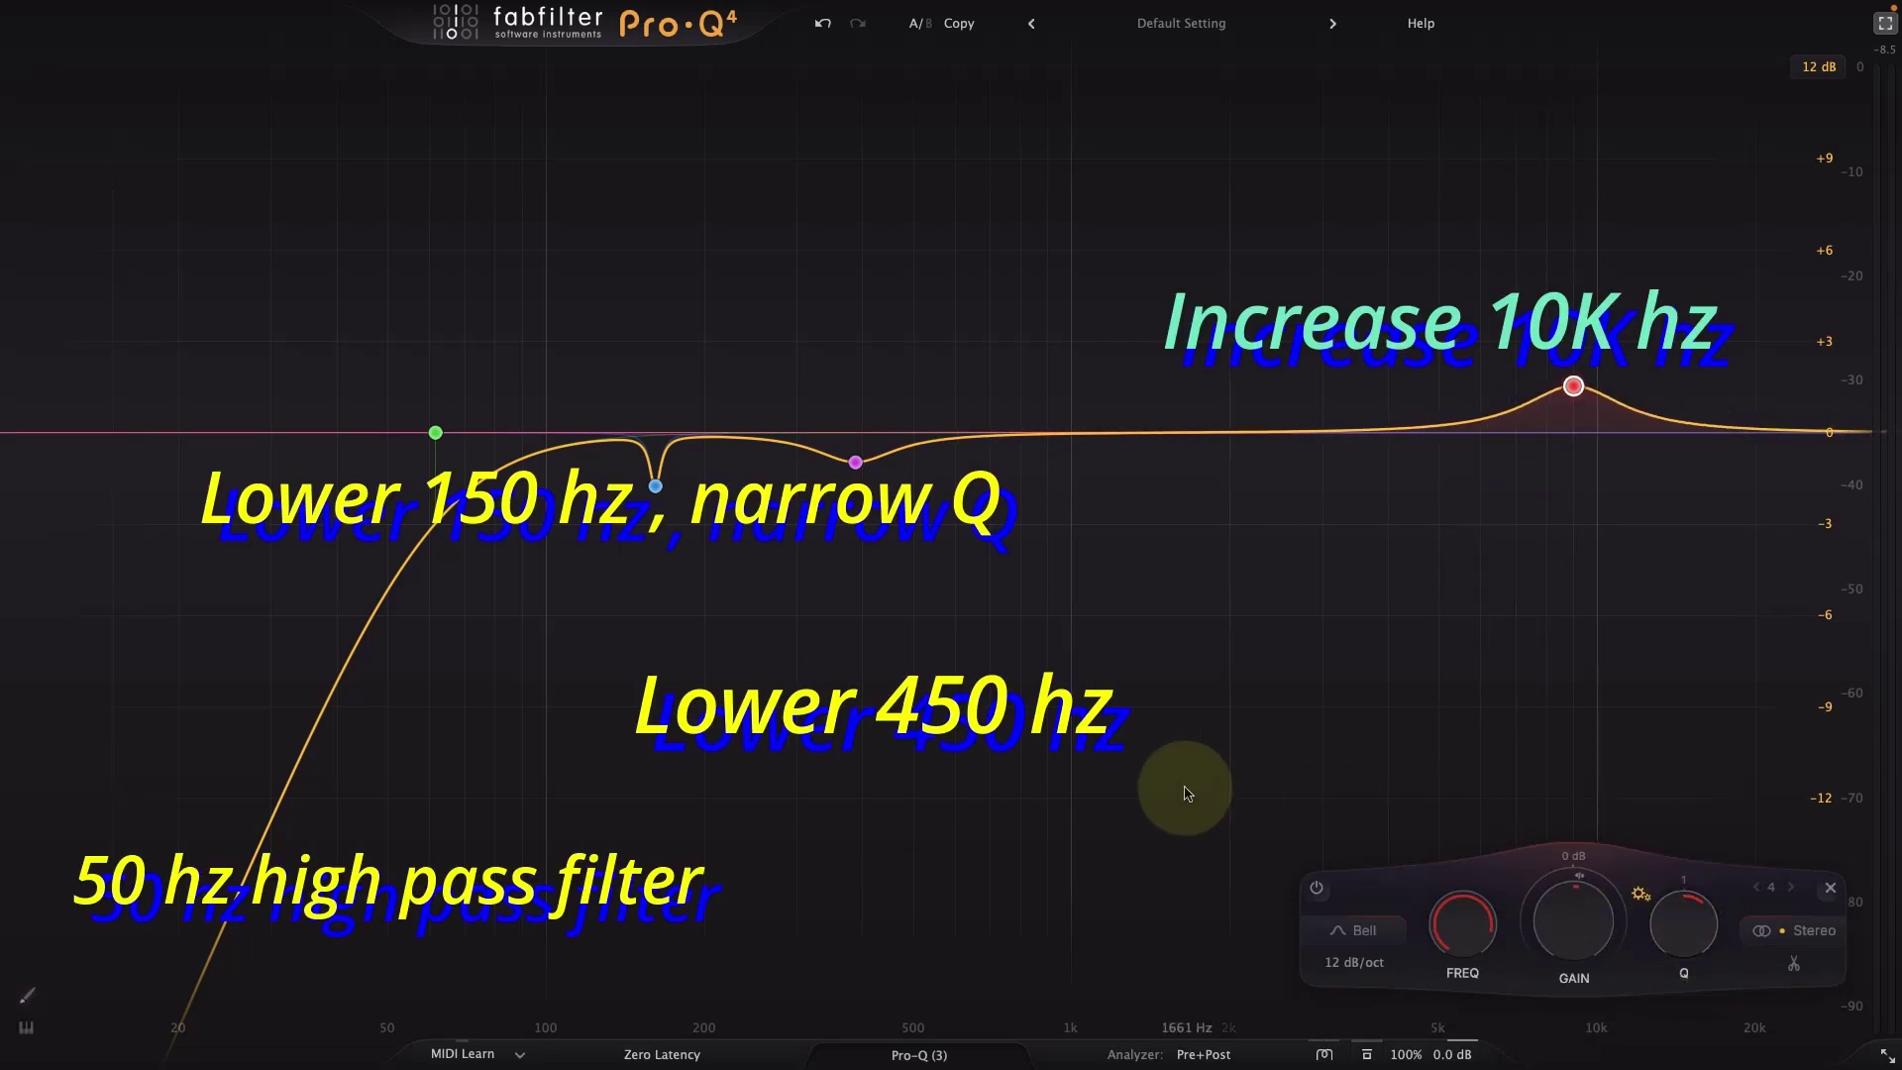
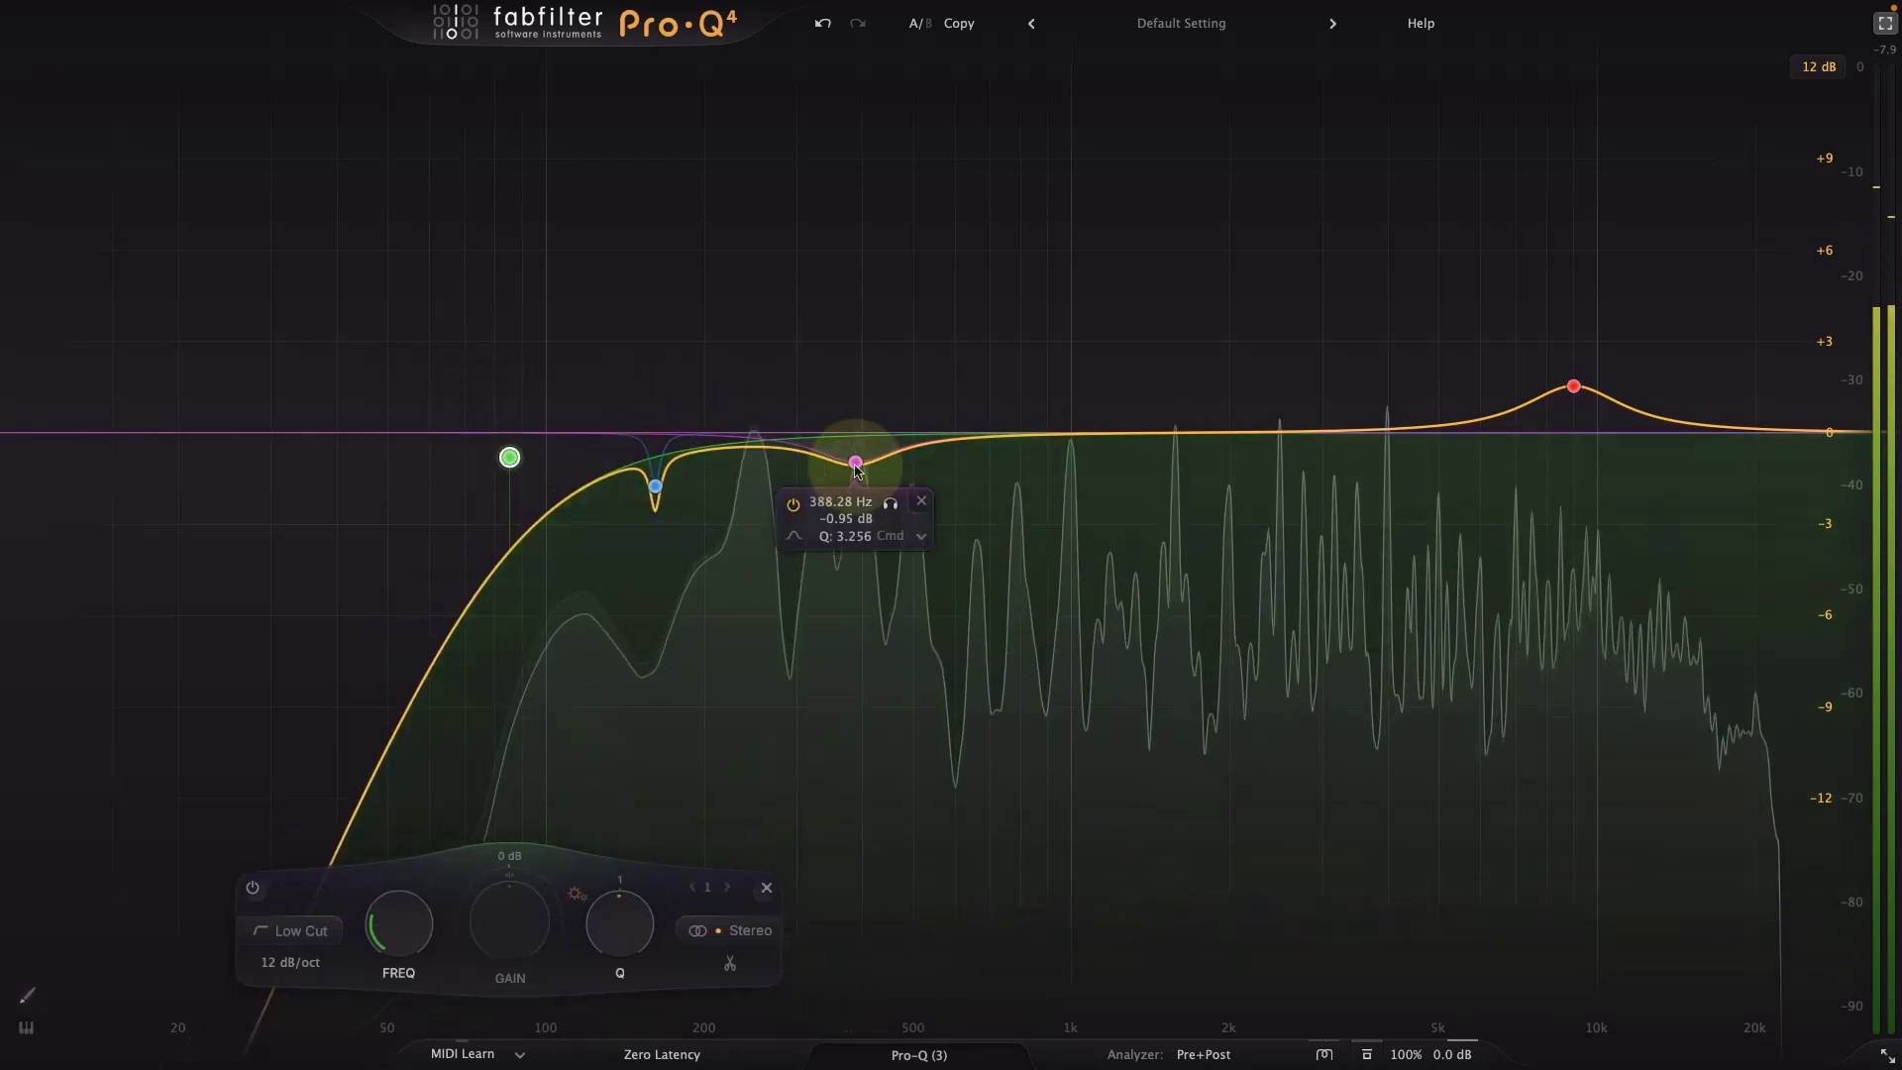
Move the low cut to about 150 Hz, the narrow bell cut to about 290 Hz, and the wider cut to about 540 Hz.
drag(675, 492, 755, 461)
drag(509, 458, 643, 454)
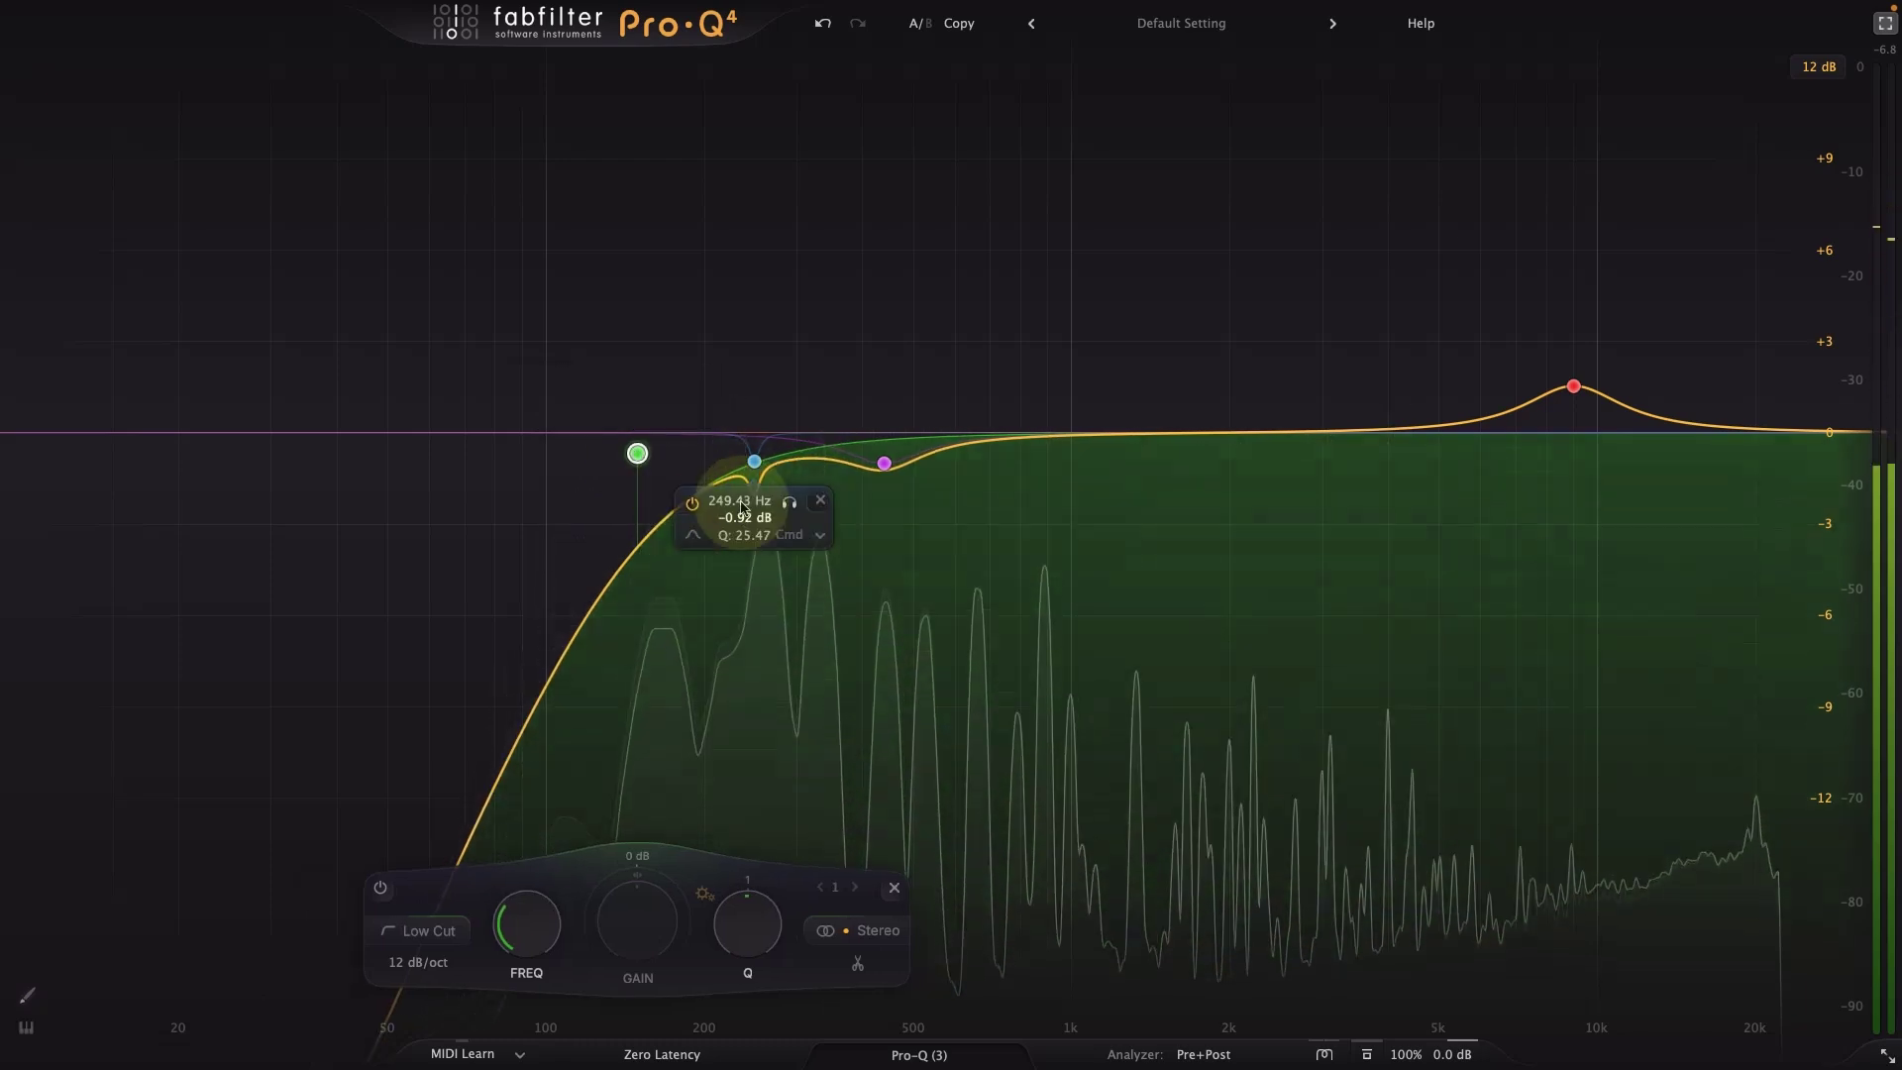
drag(756, 460, 935, 462)
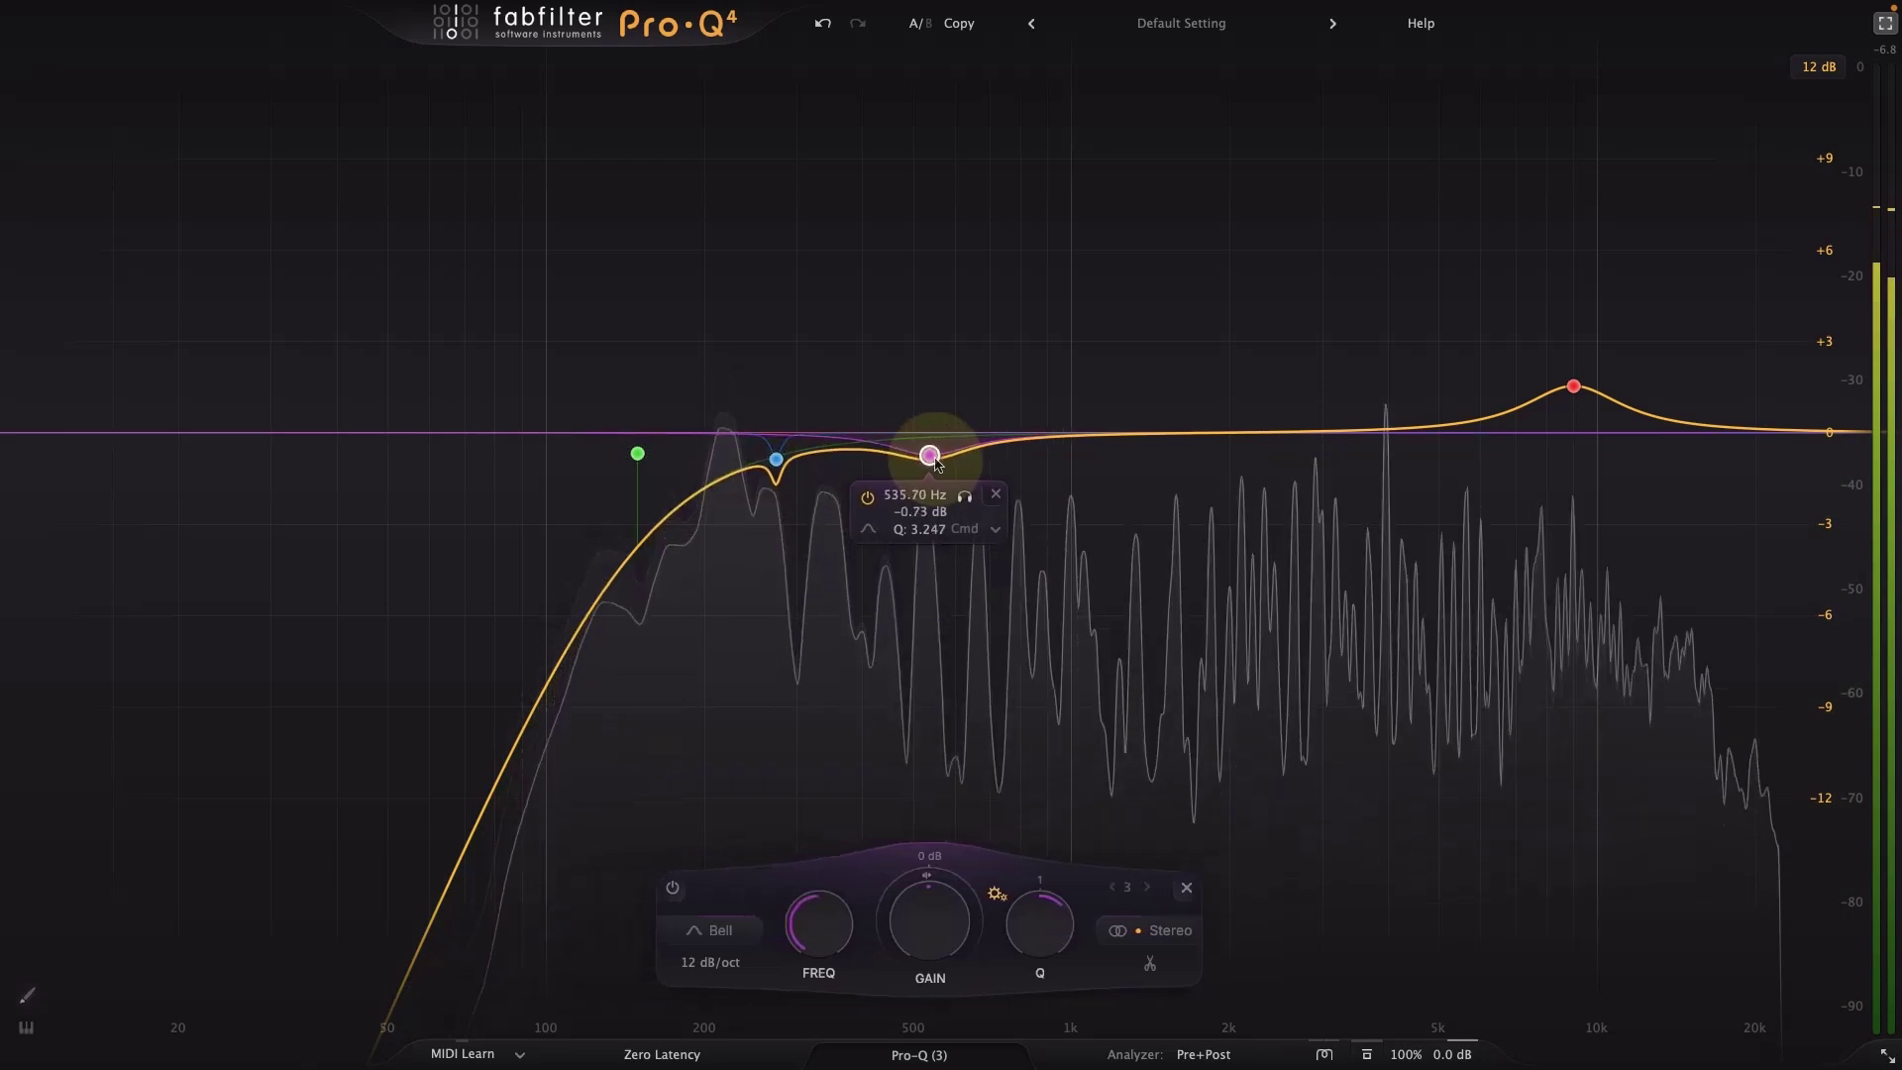
drag(776, 461, 784, 468)
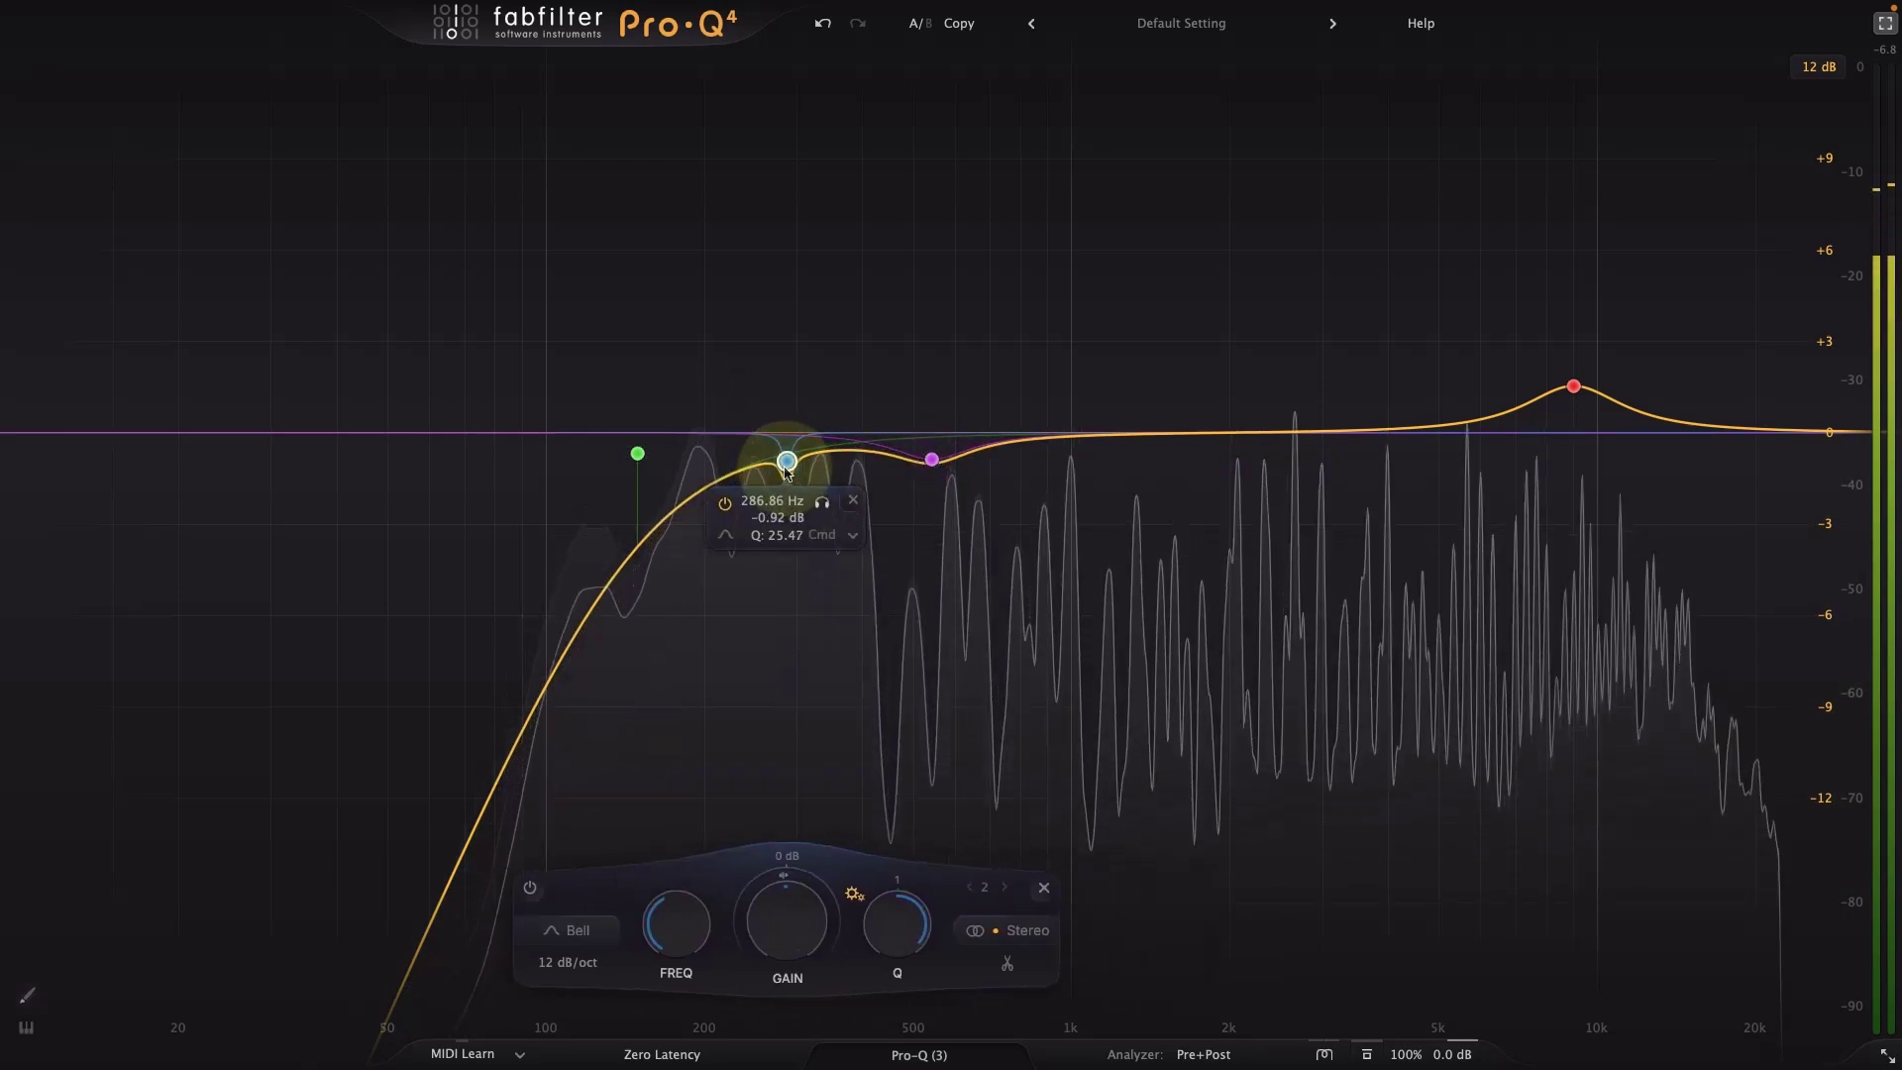
Narrow the 9 kHz bell boost to a Q of about 4.
click(1576, 391)
click(1639, 345)
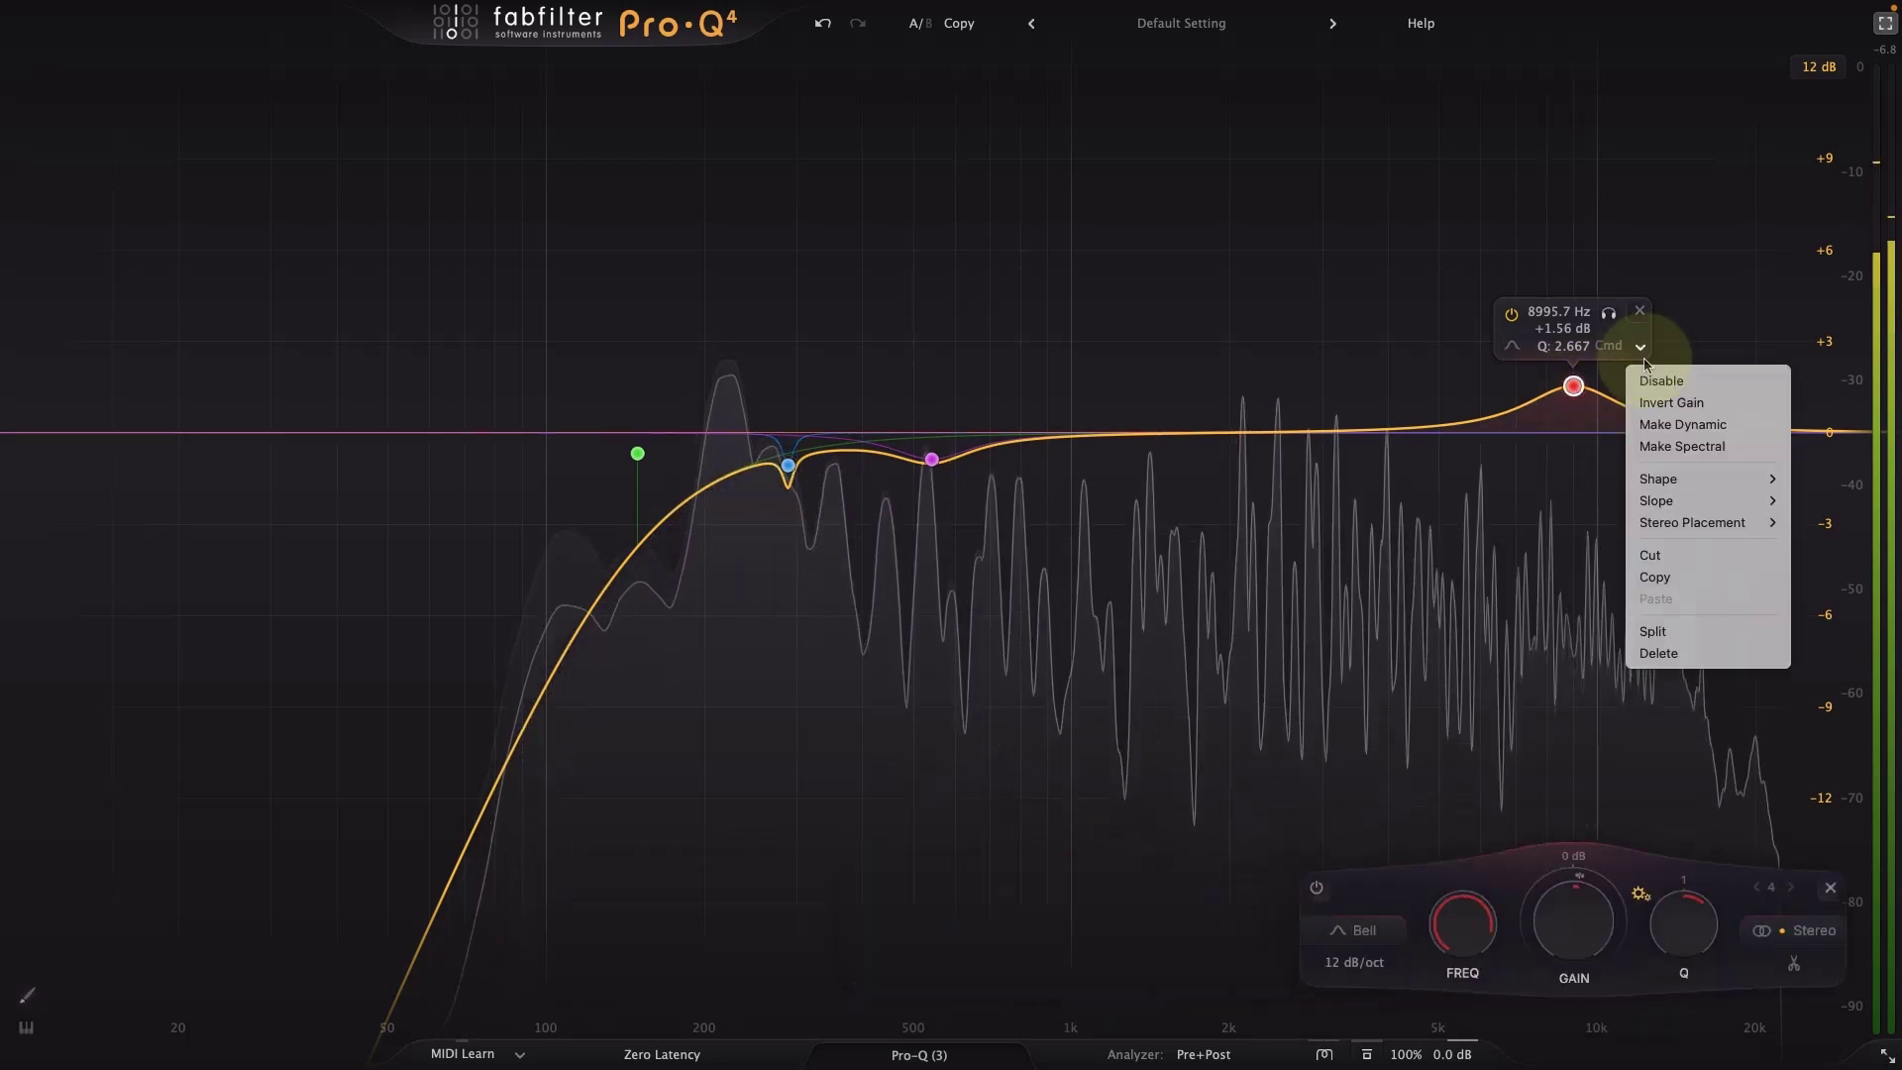
click(1644, 358)
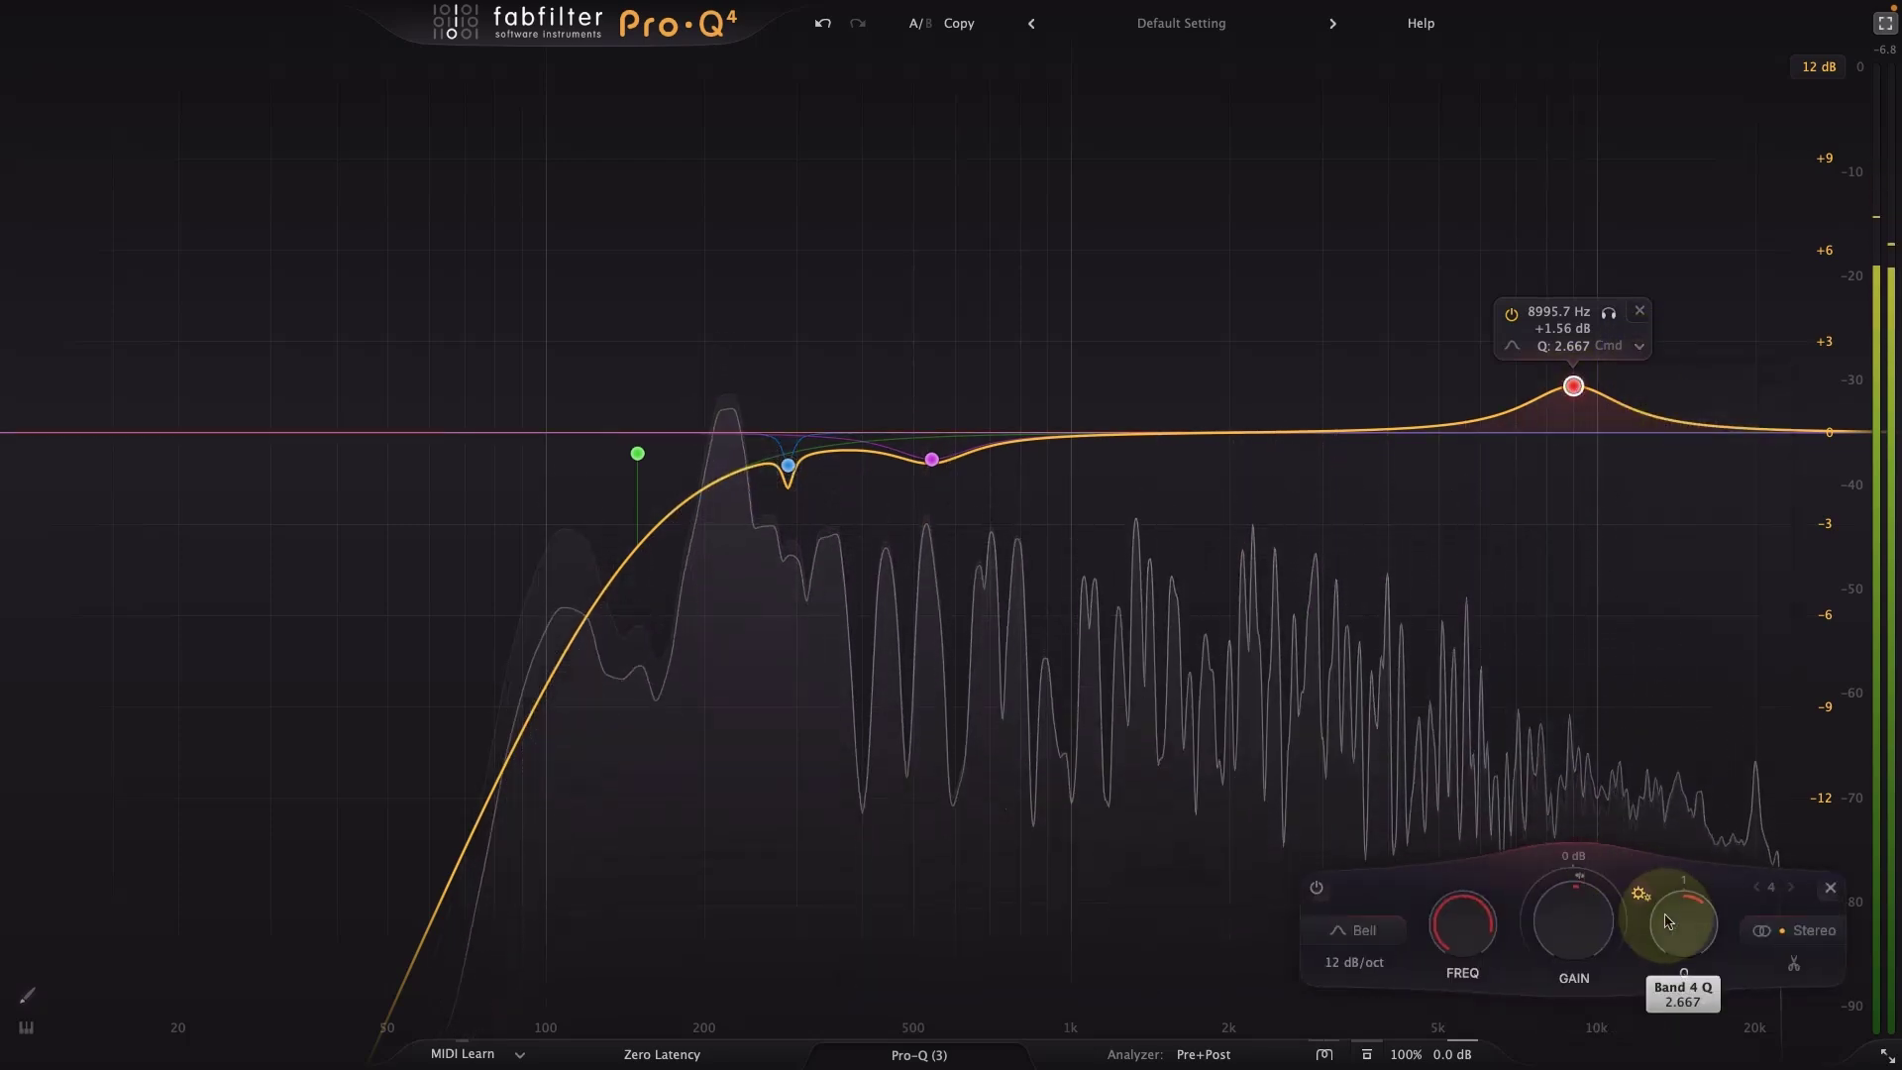
scroll(1673, 896, up, 2)
drag(1673, 896, 1679, 866)
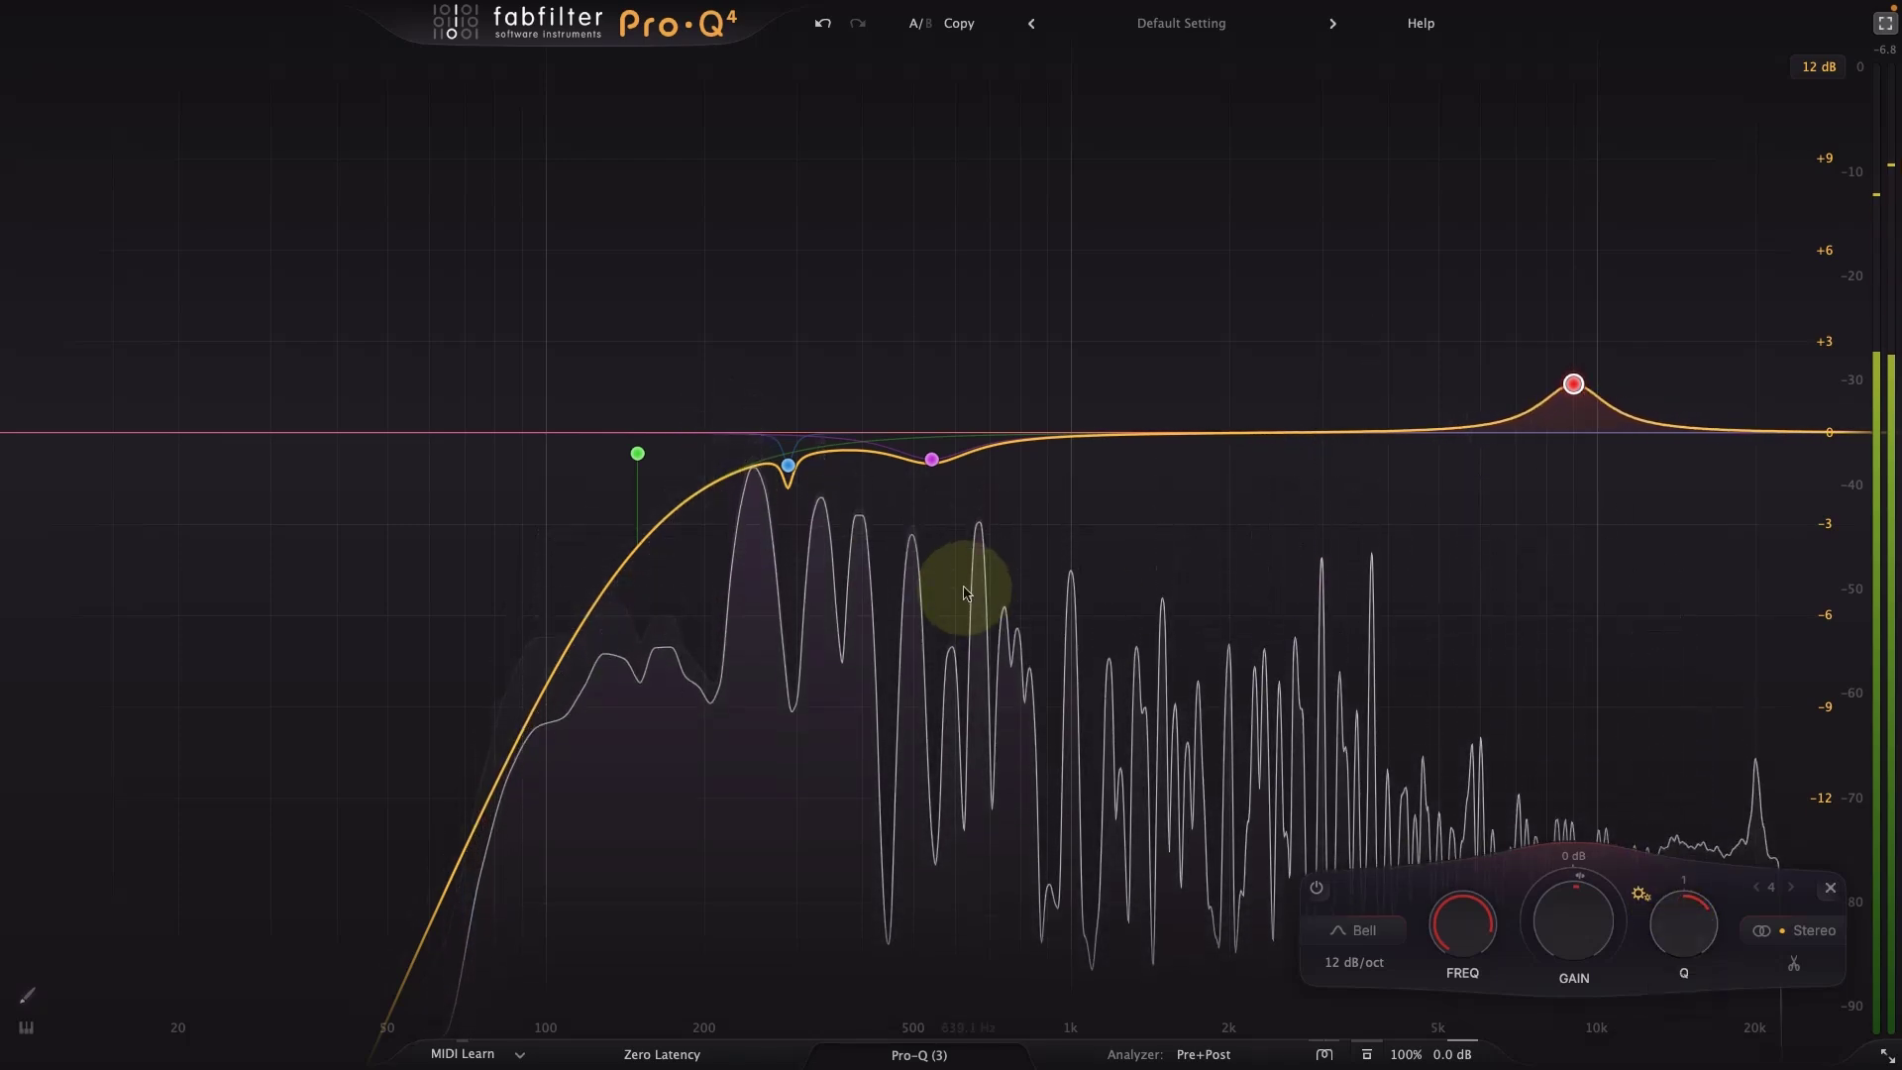
Raise the low cut to about 185 Hz and shift the bell cuts to about 330 Hz and 578 Hz, deepening both slightly.
drag(643, 457, 683, 464)
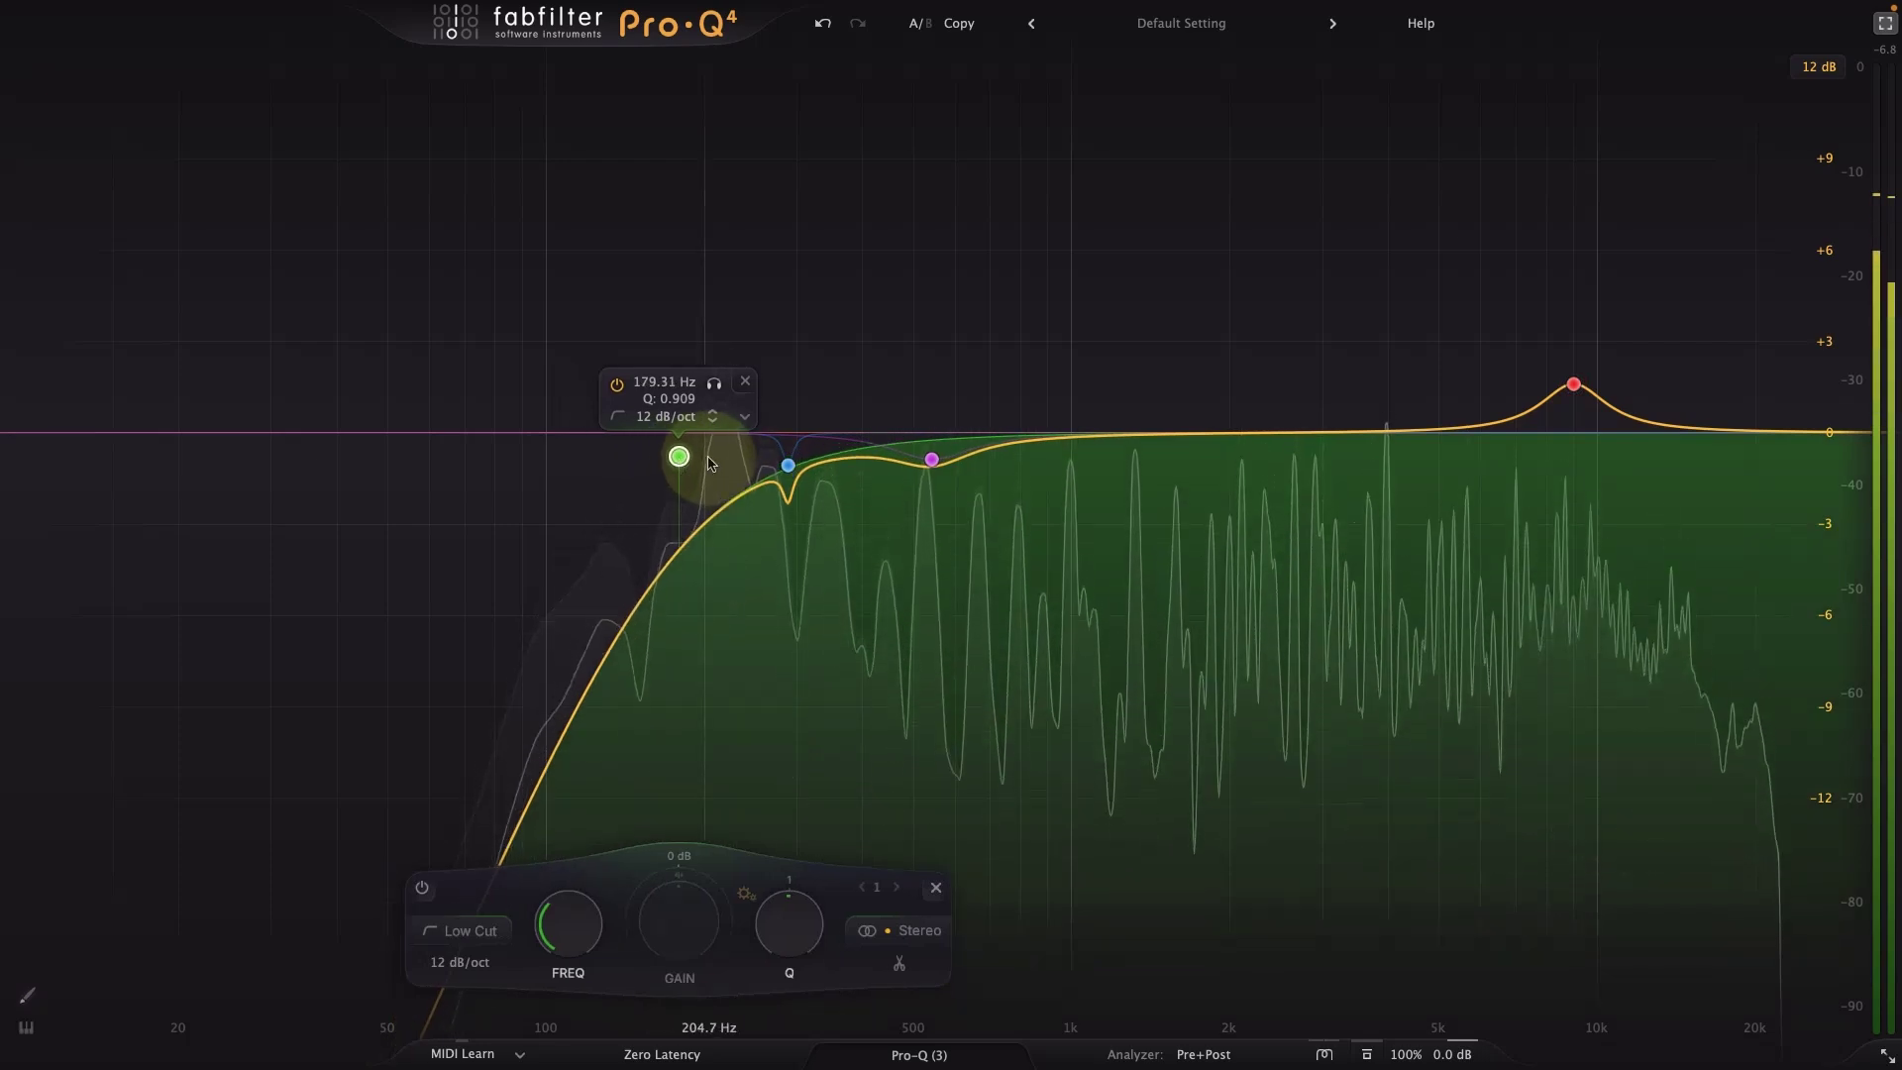
mouse_move(788, 464)
mouse_down()
mouse_move(827, 449)
mouse_move(818, 477)
mouse_up()
drag(931, 463, 946, 467)
drag(679, 457, 687, 465)
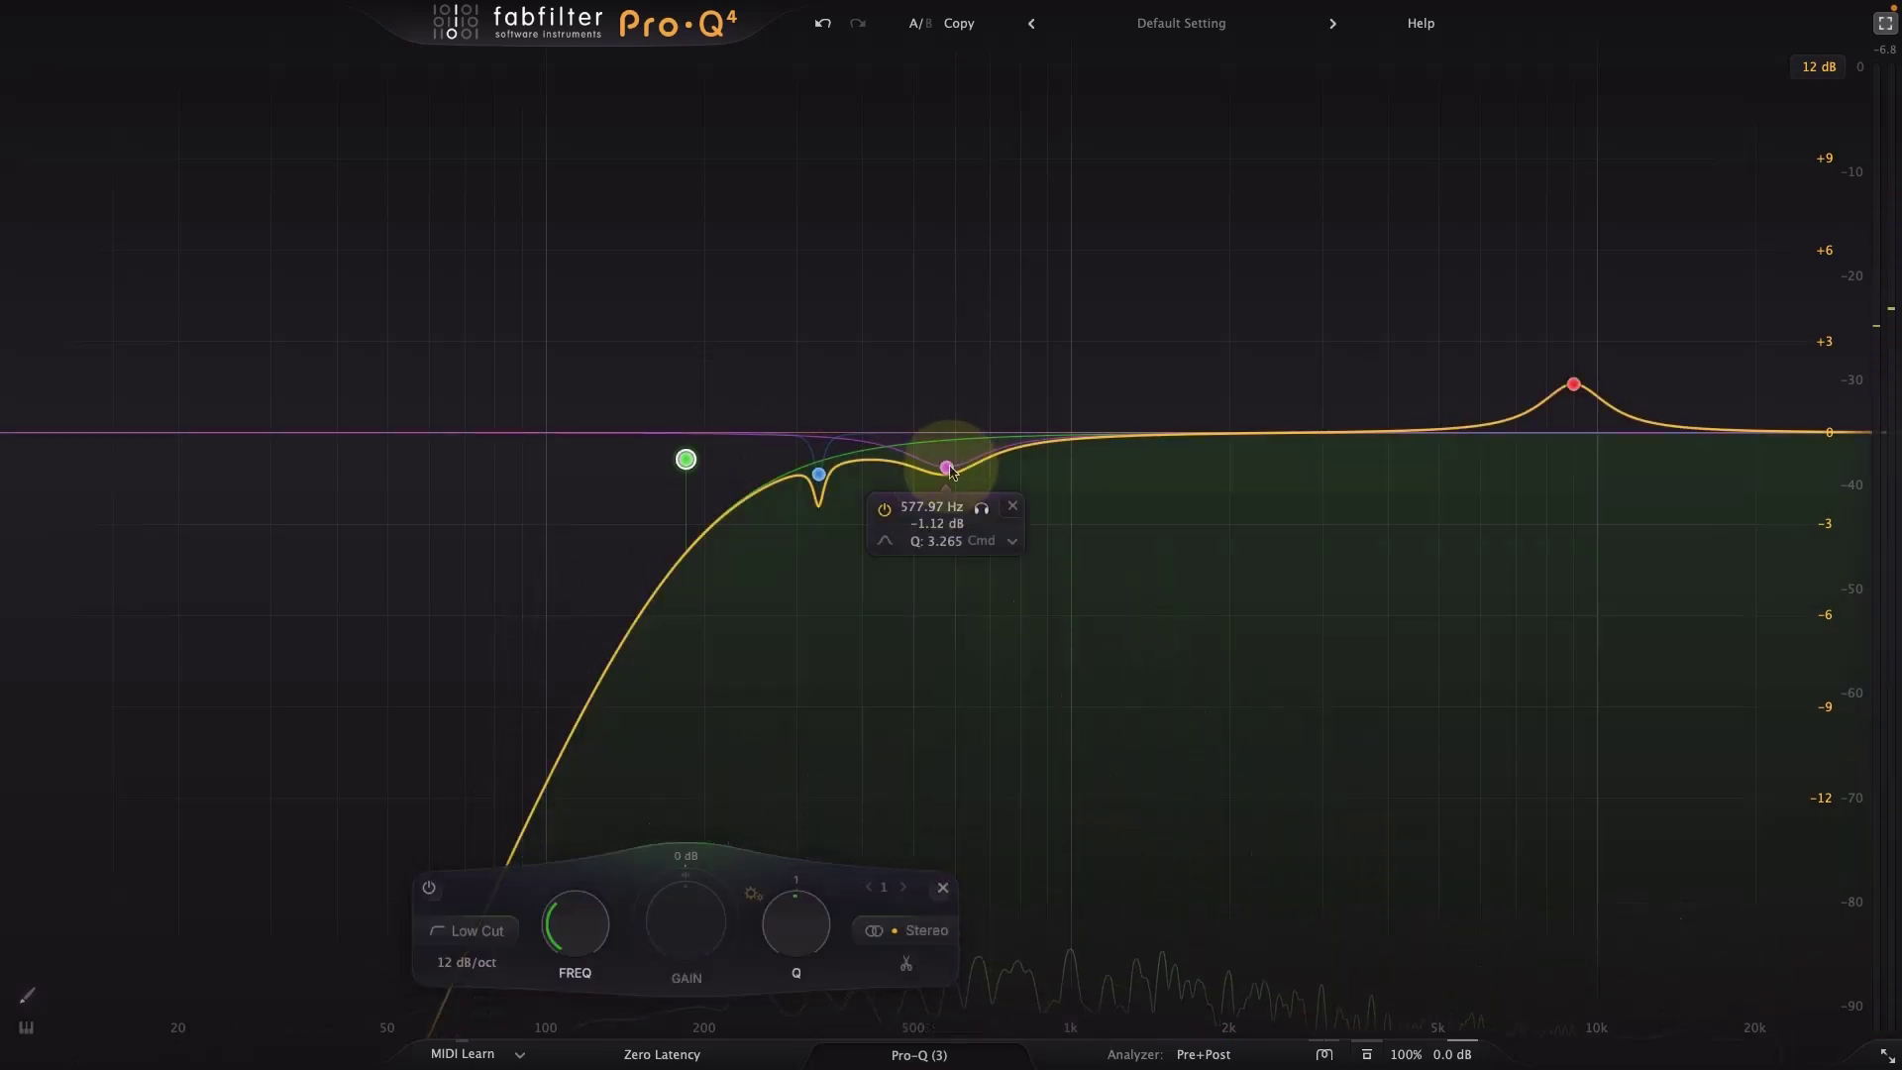
Make the 578 Hz band spectral and change it to a boost of about 1.9 dB at about 597 Hz with downward dynamic range.
click(1014, 544)
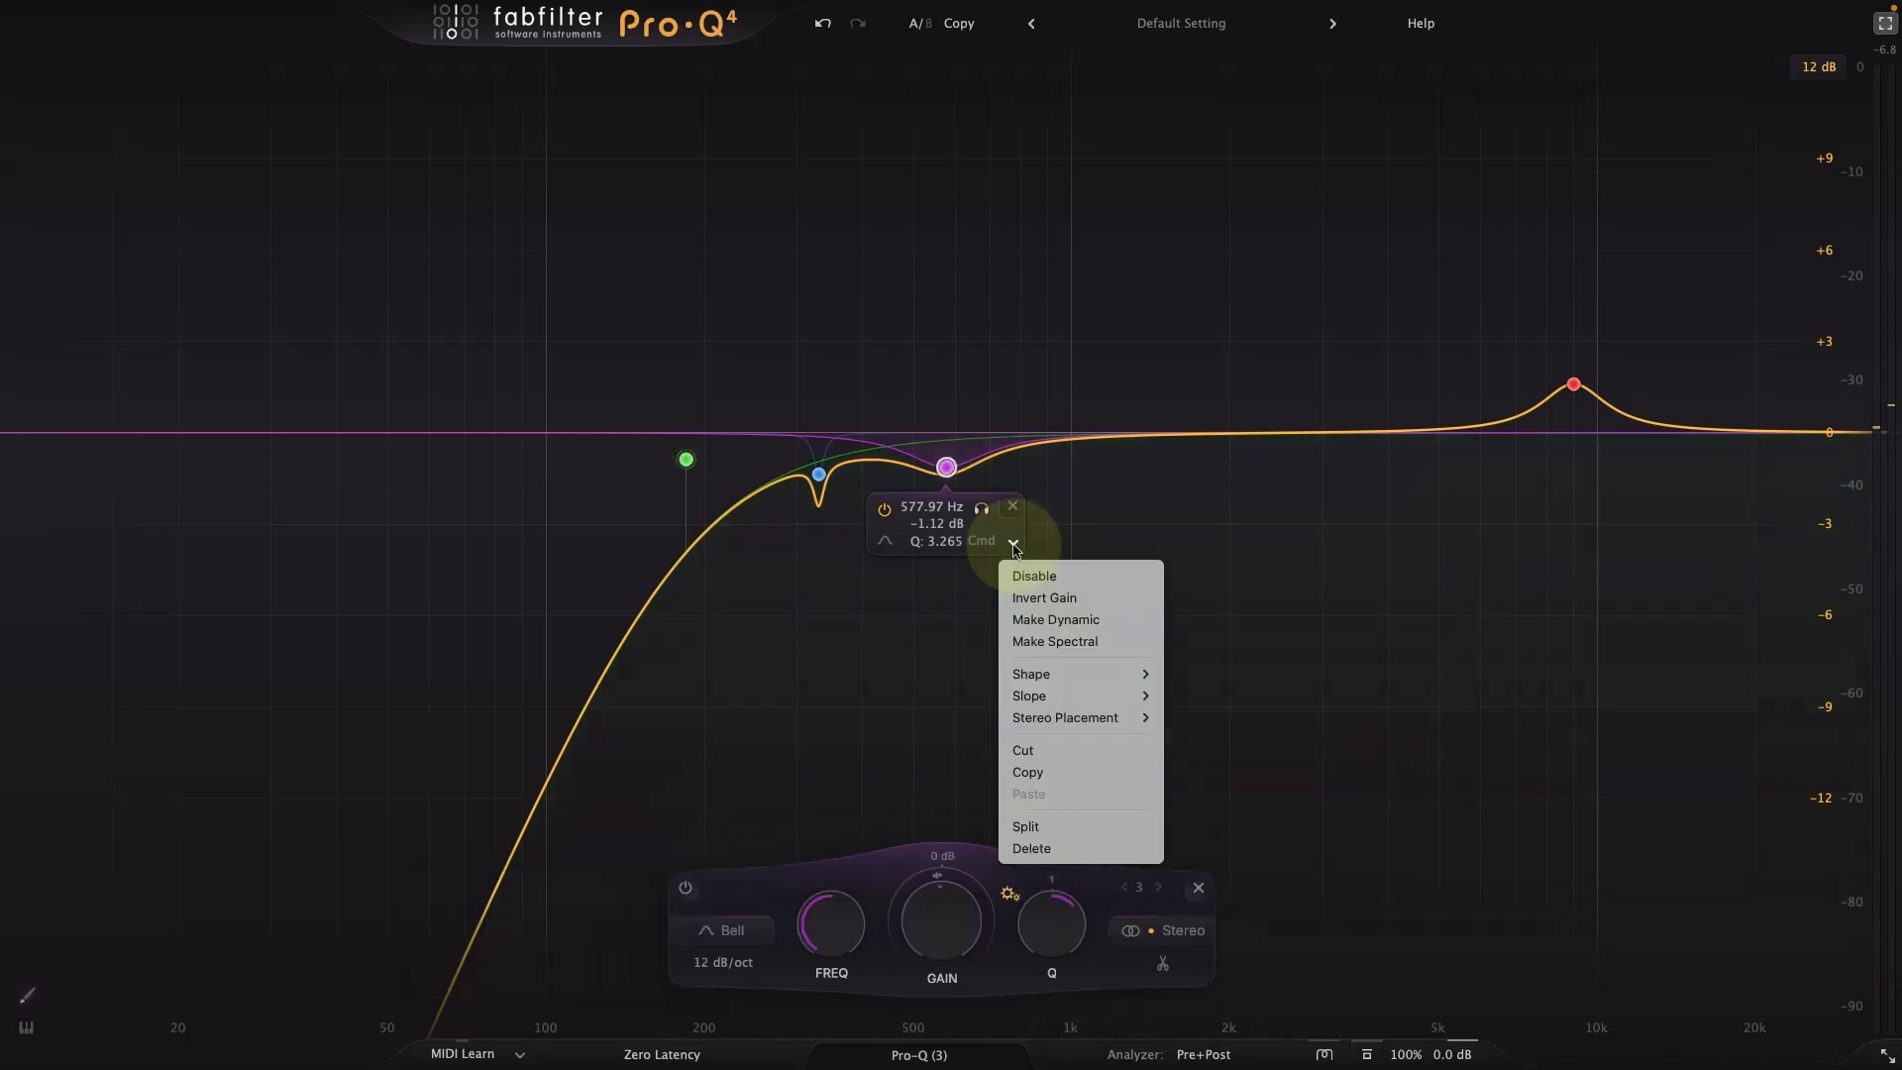
click(1058, 641)
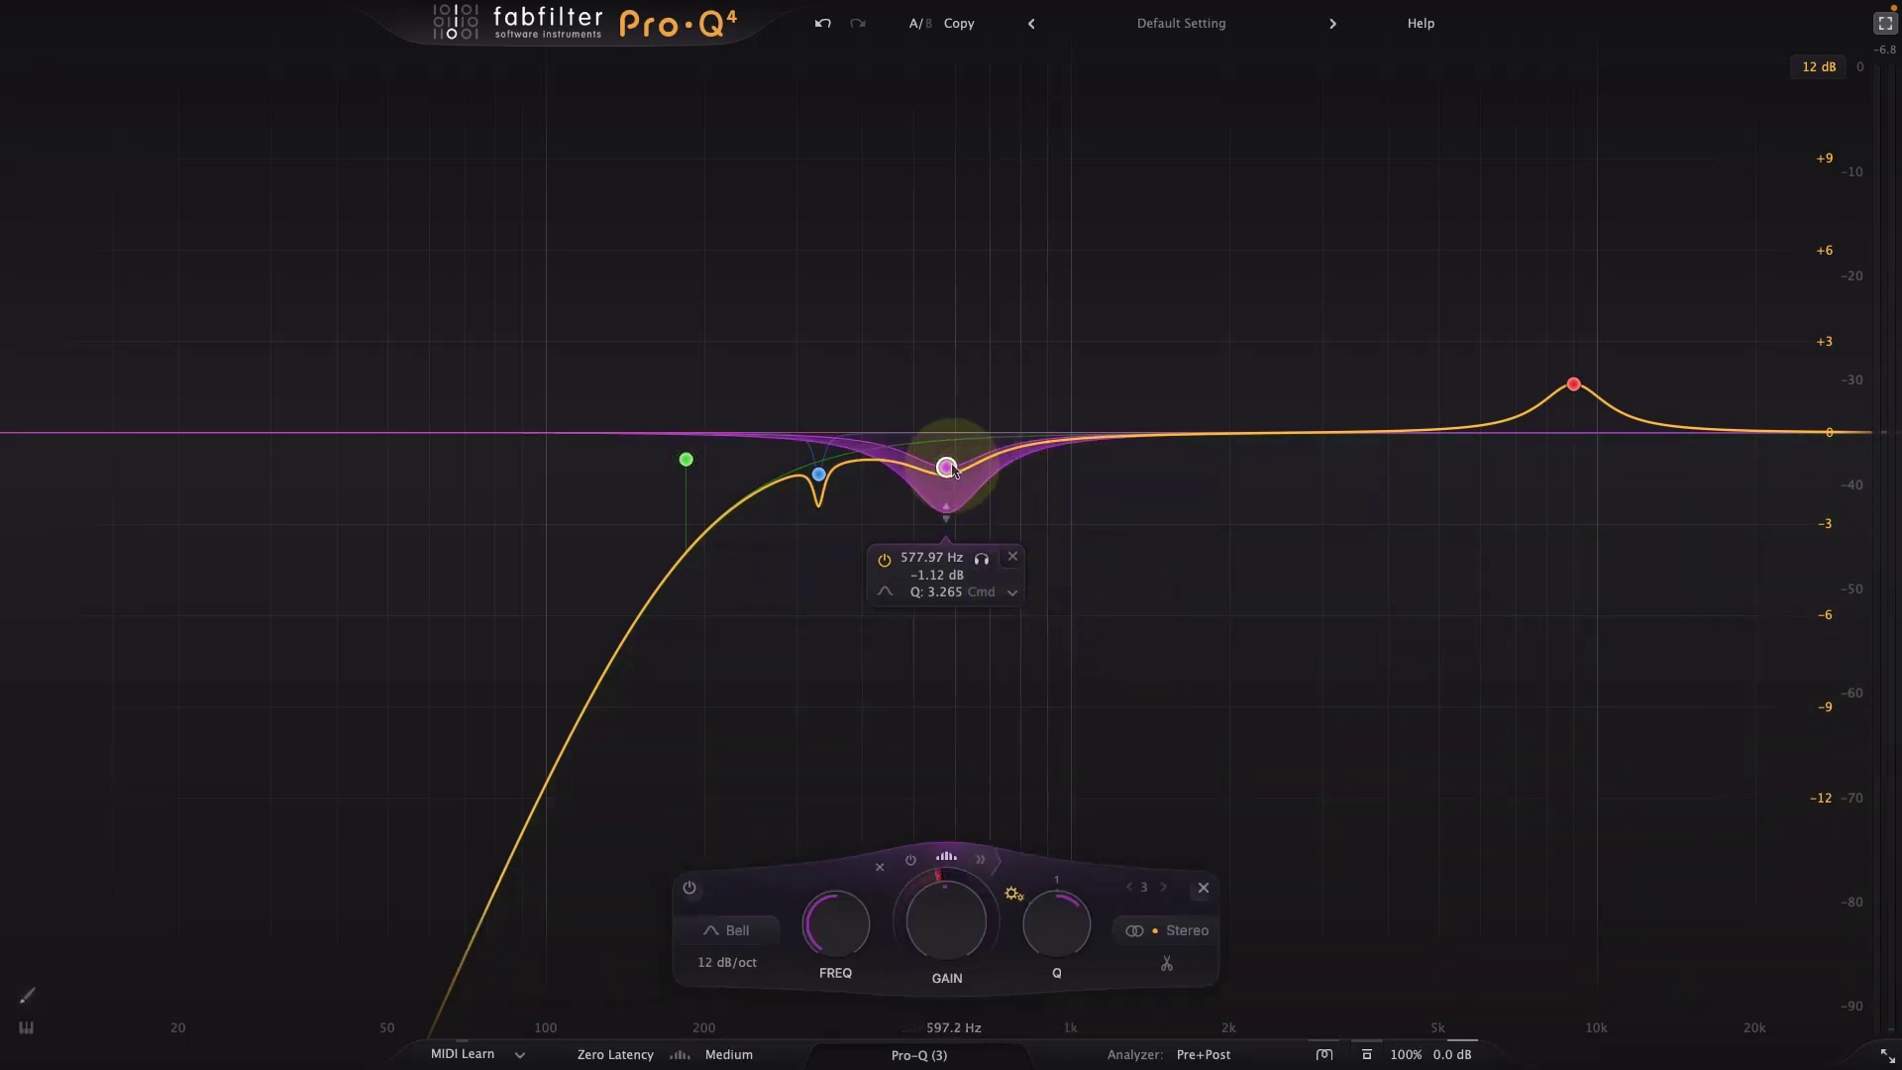
mouse_move(948, 464)
mouse_down()
mouse_move(952, 384)
mouse_move(953, 500)
mouse_up()
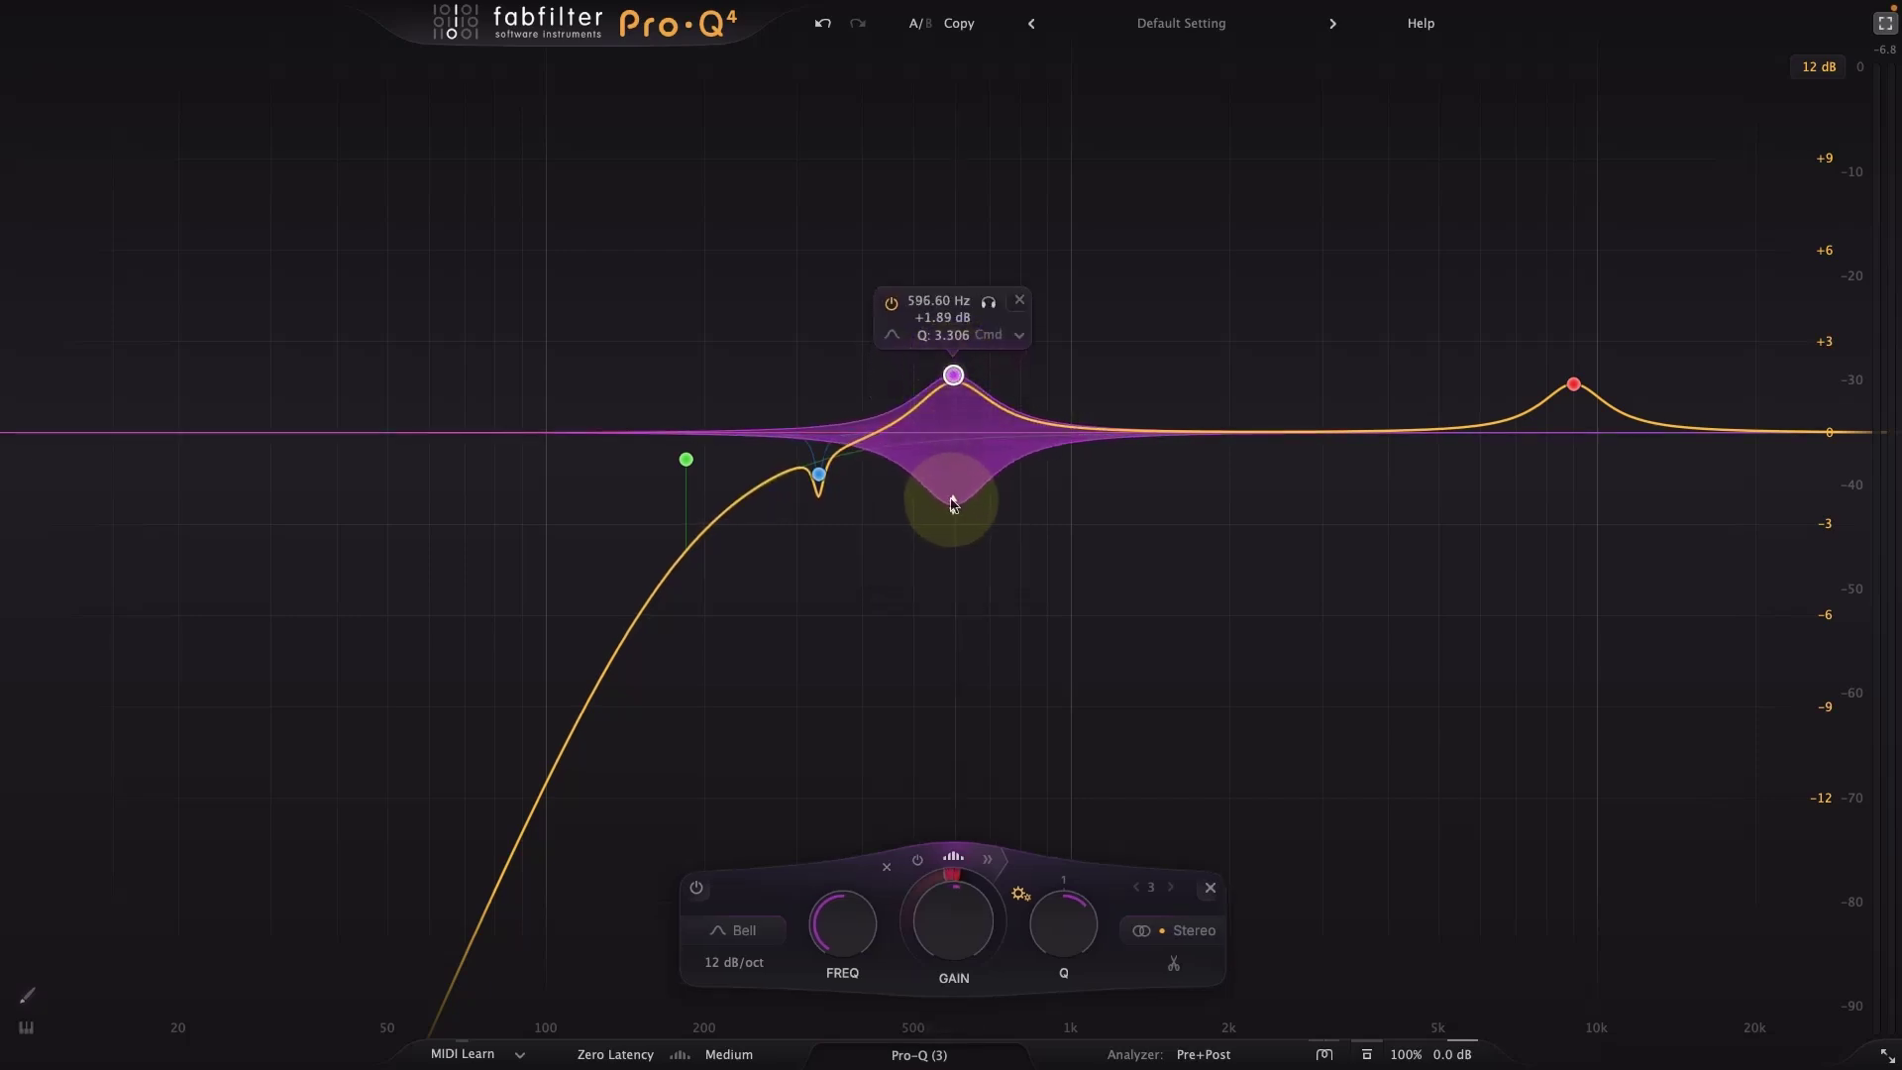
Adjust the spectral band's attack, set its release to about 65%, and play the song.
click(987, 859)
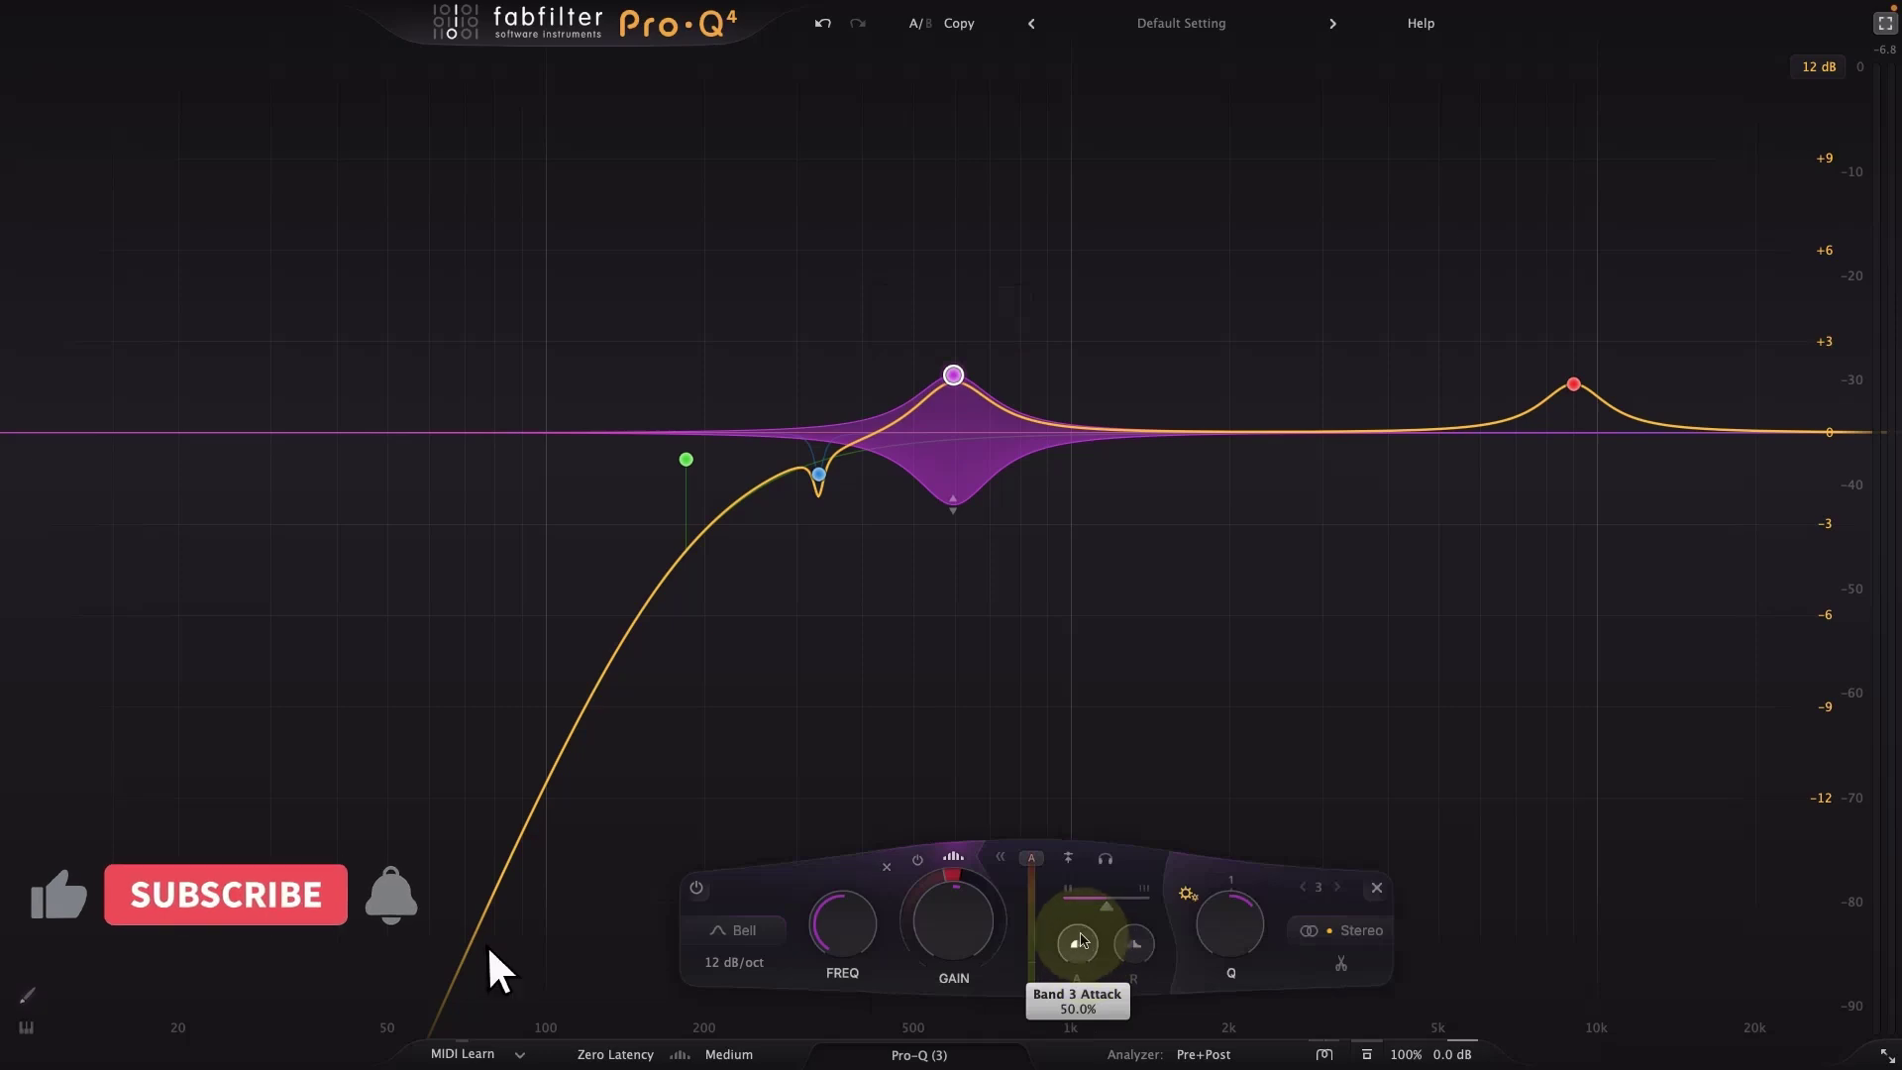
drag(1067, 958, 1048, 1069)
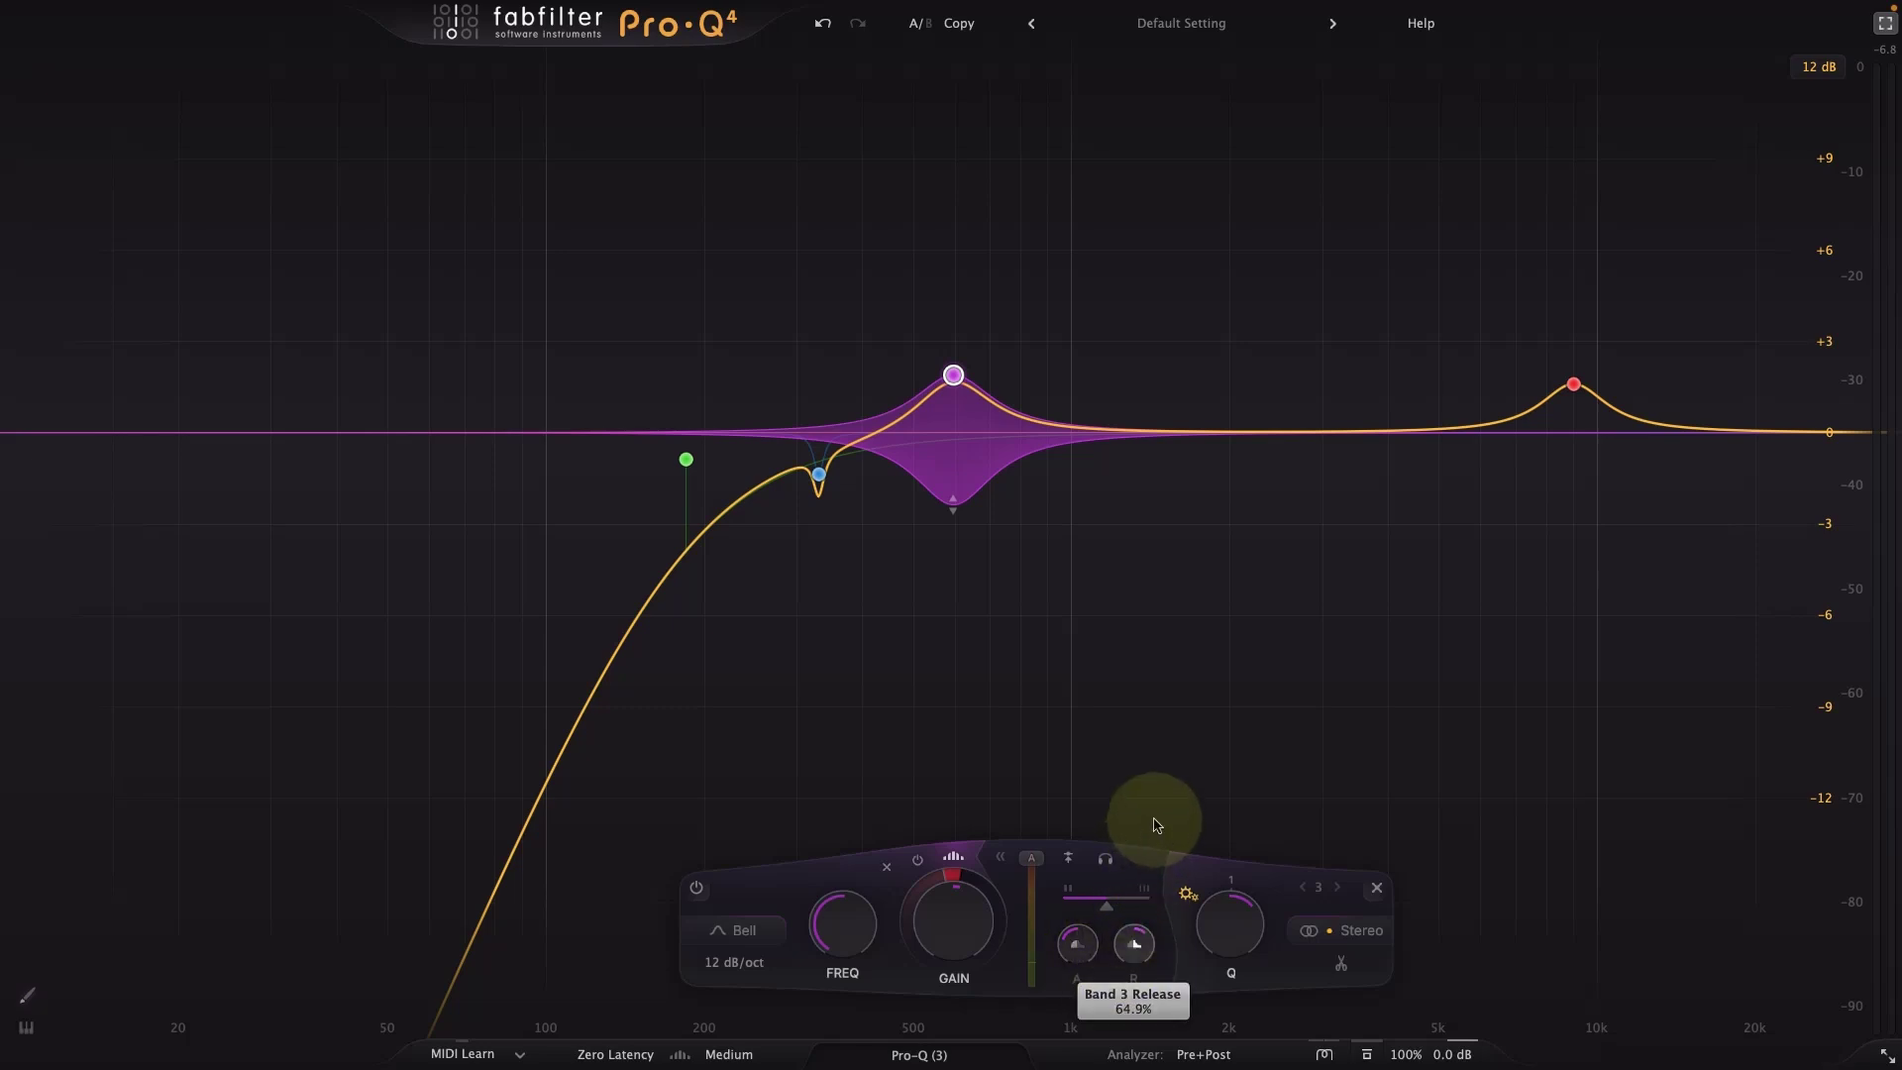
key(space)
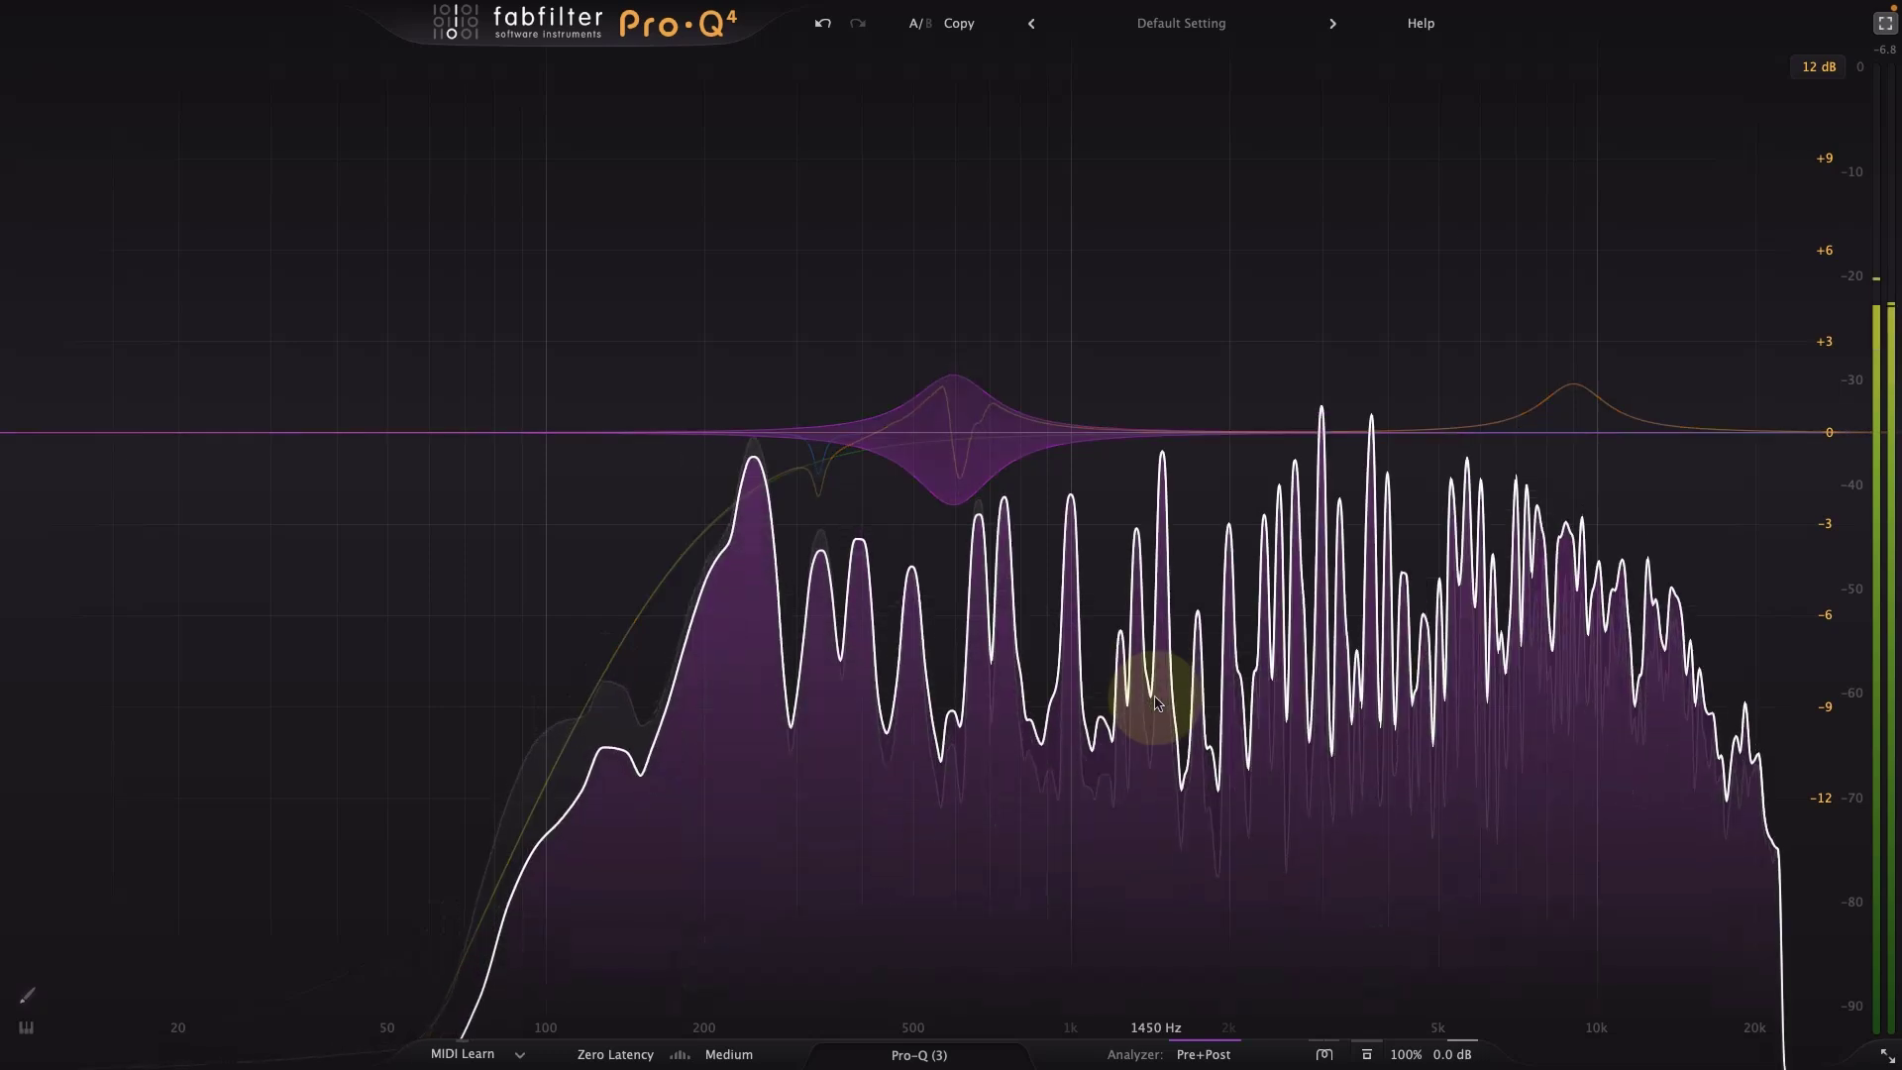
Make the 9 kHz boost dynamic and fine-tune it to about +1.4 dB at about 9.2 kHz.
mouse_move(1501, 533)
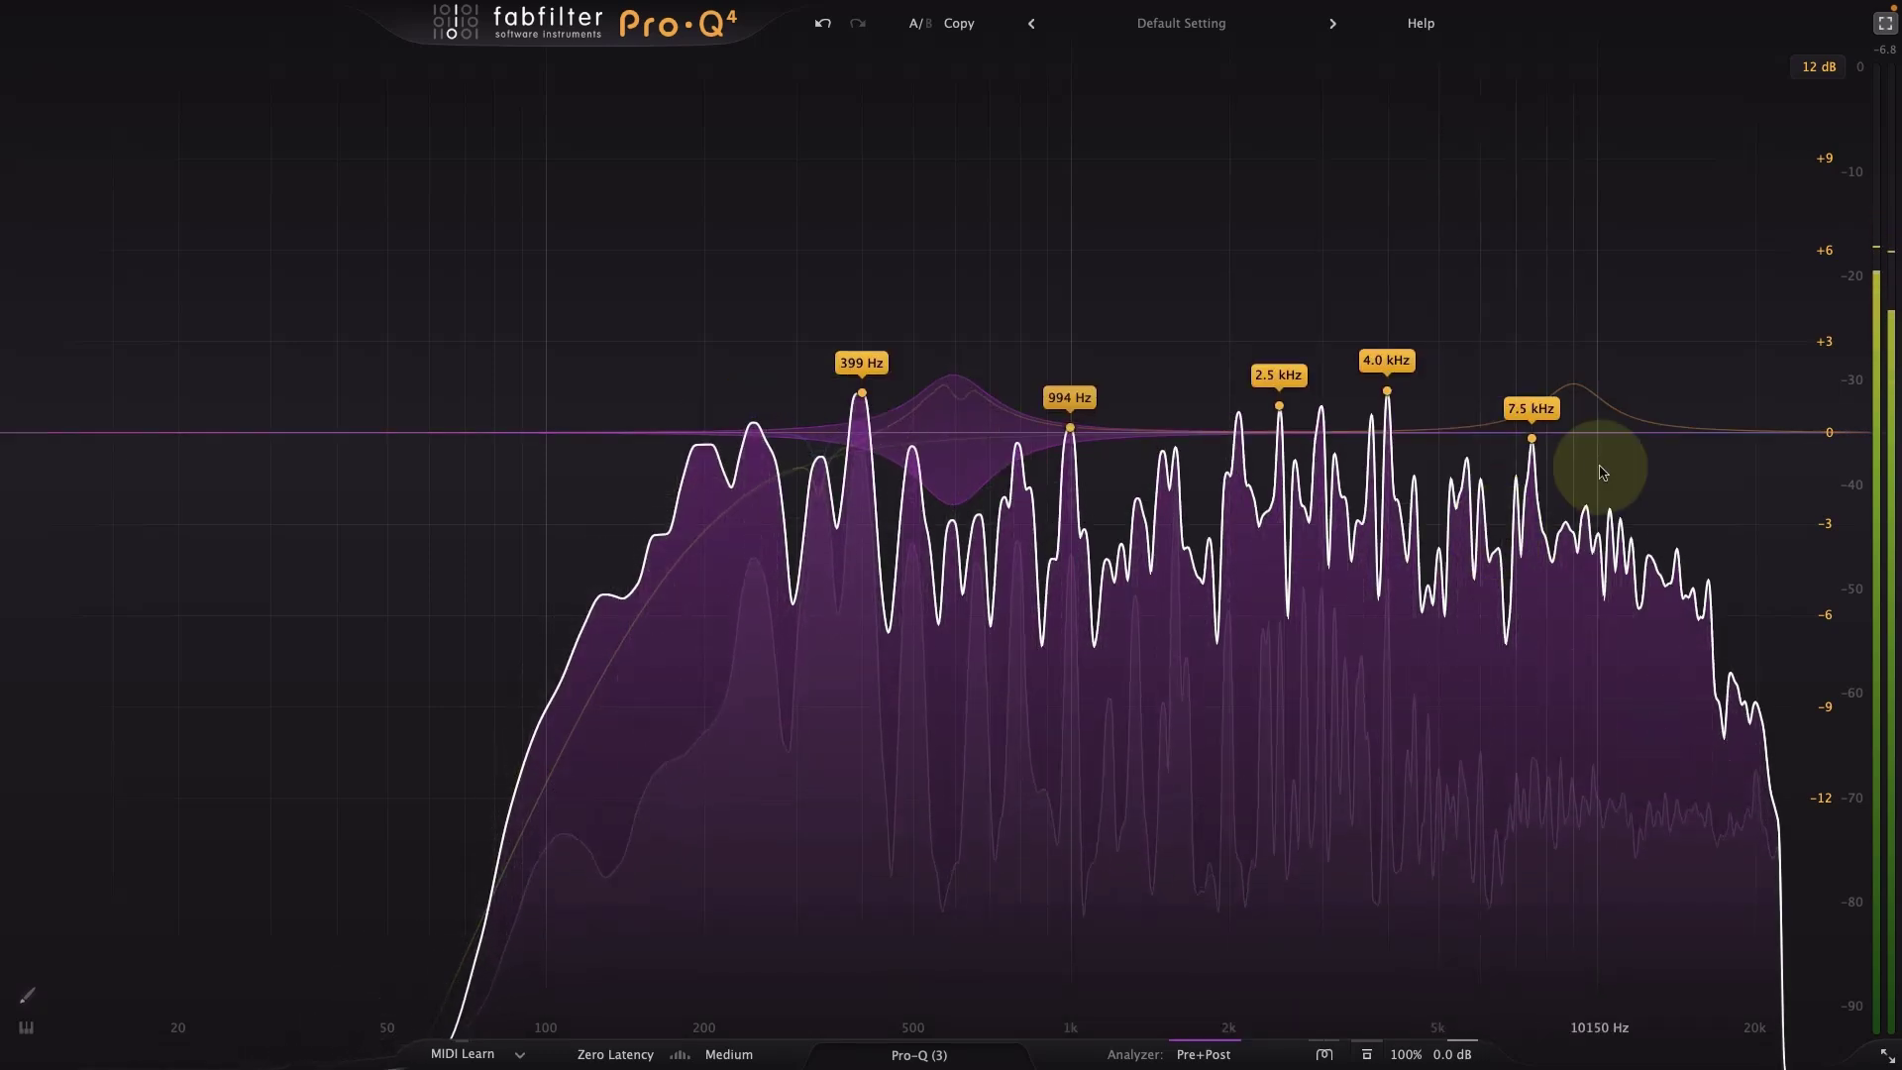
mouse_move(1573, 386)
mouse_down()
mouse_move(1674, 390)
mouse_move(1577, 393)
mouse_up()
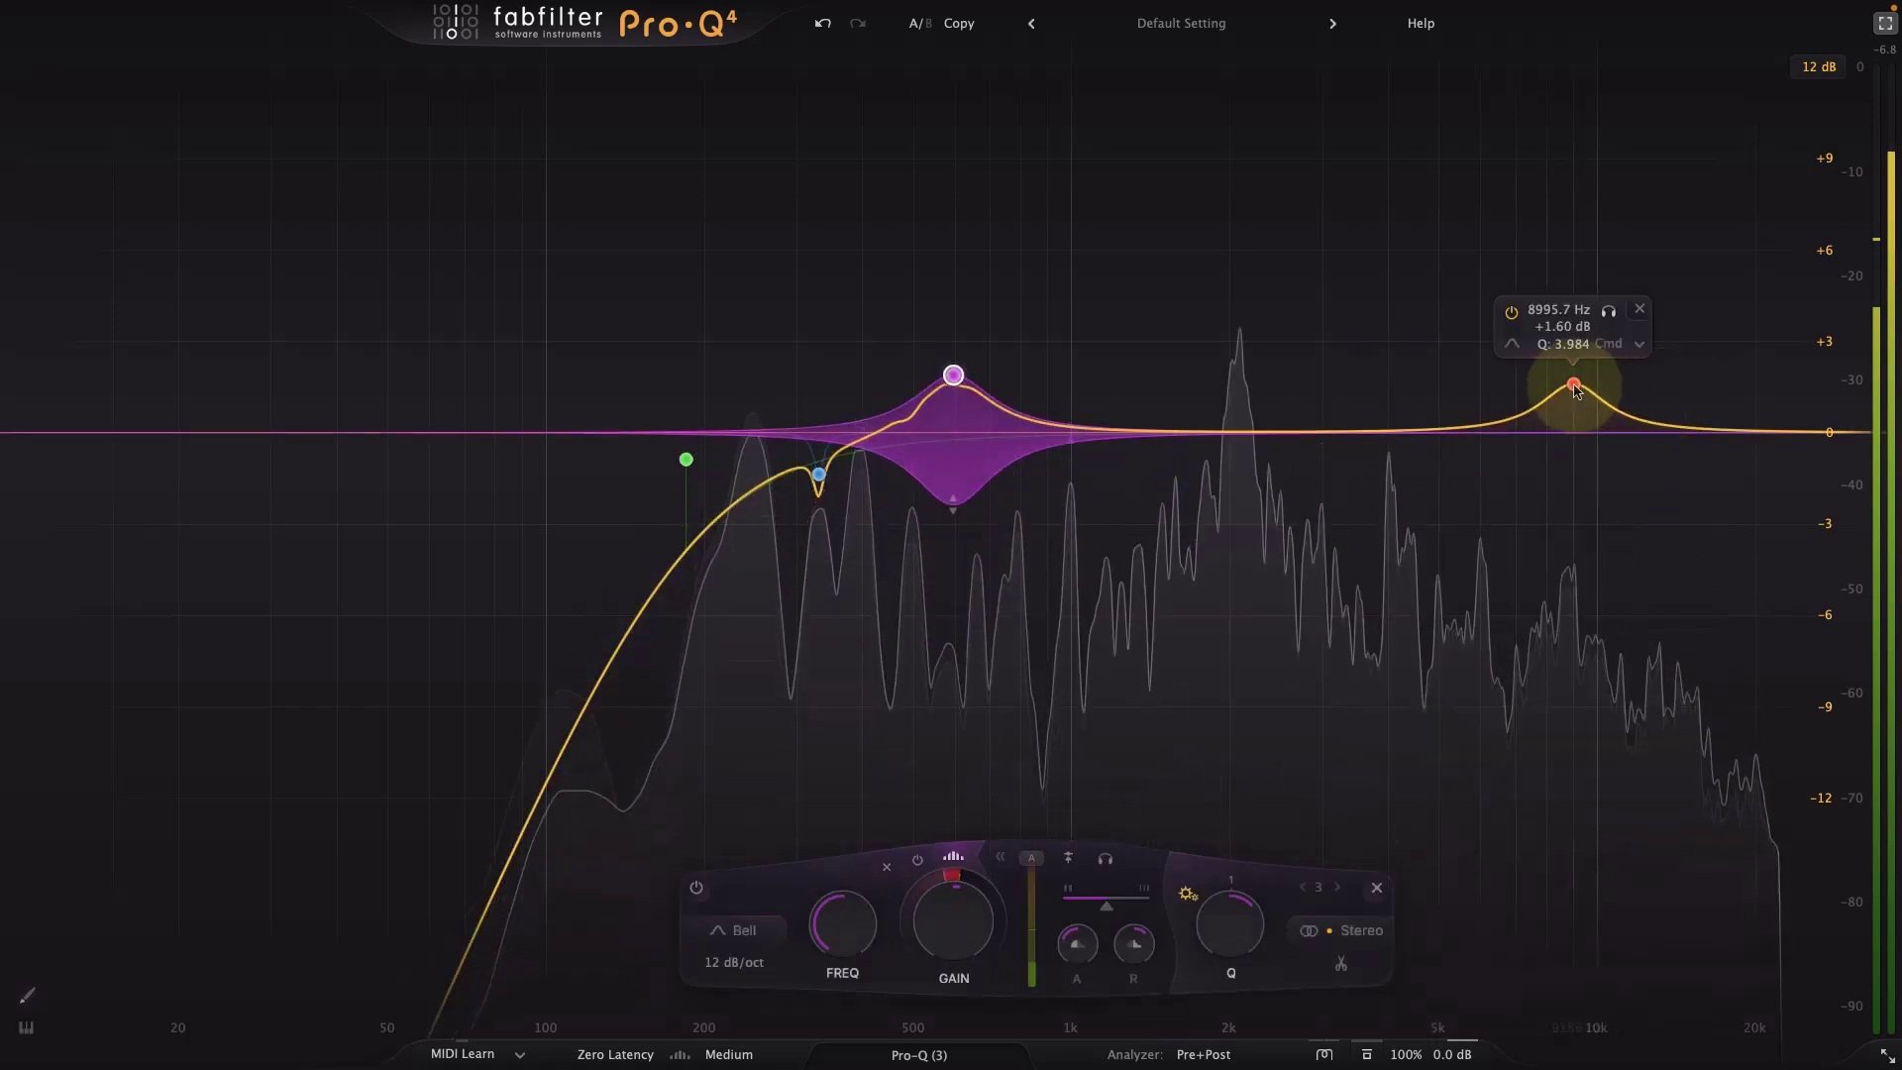
click(1639, 343)
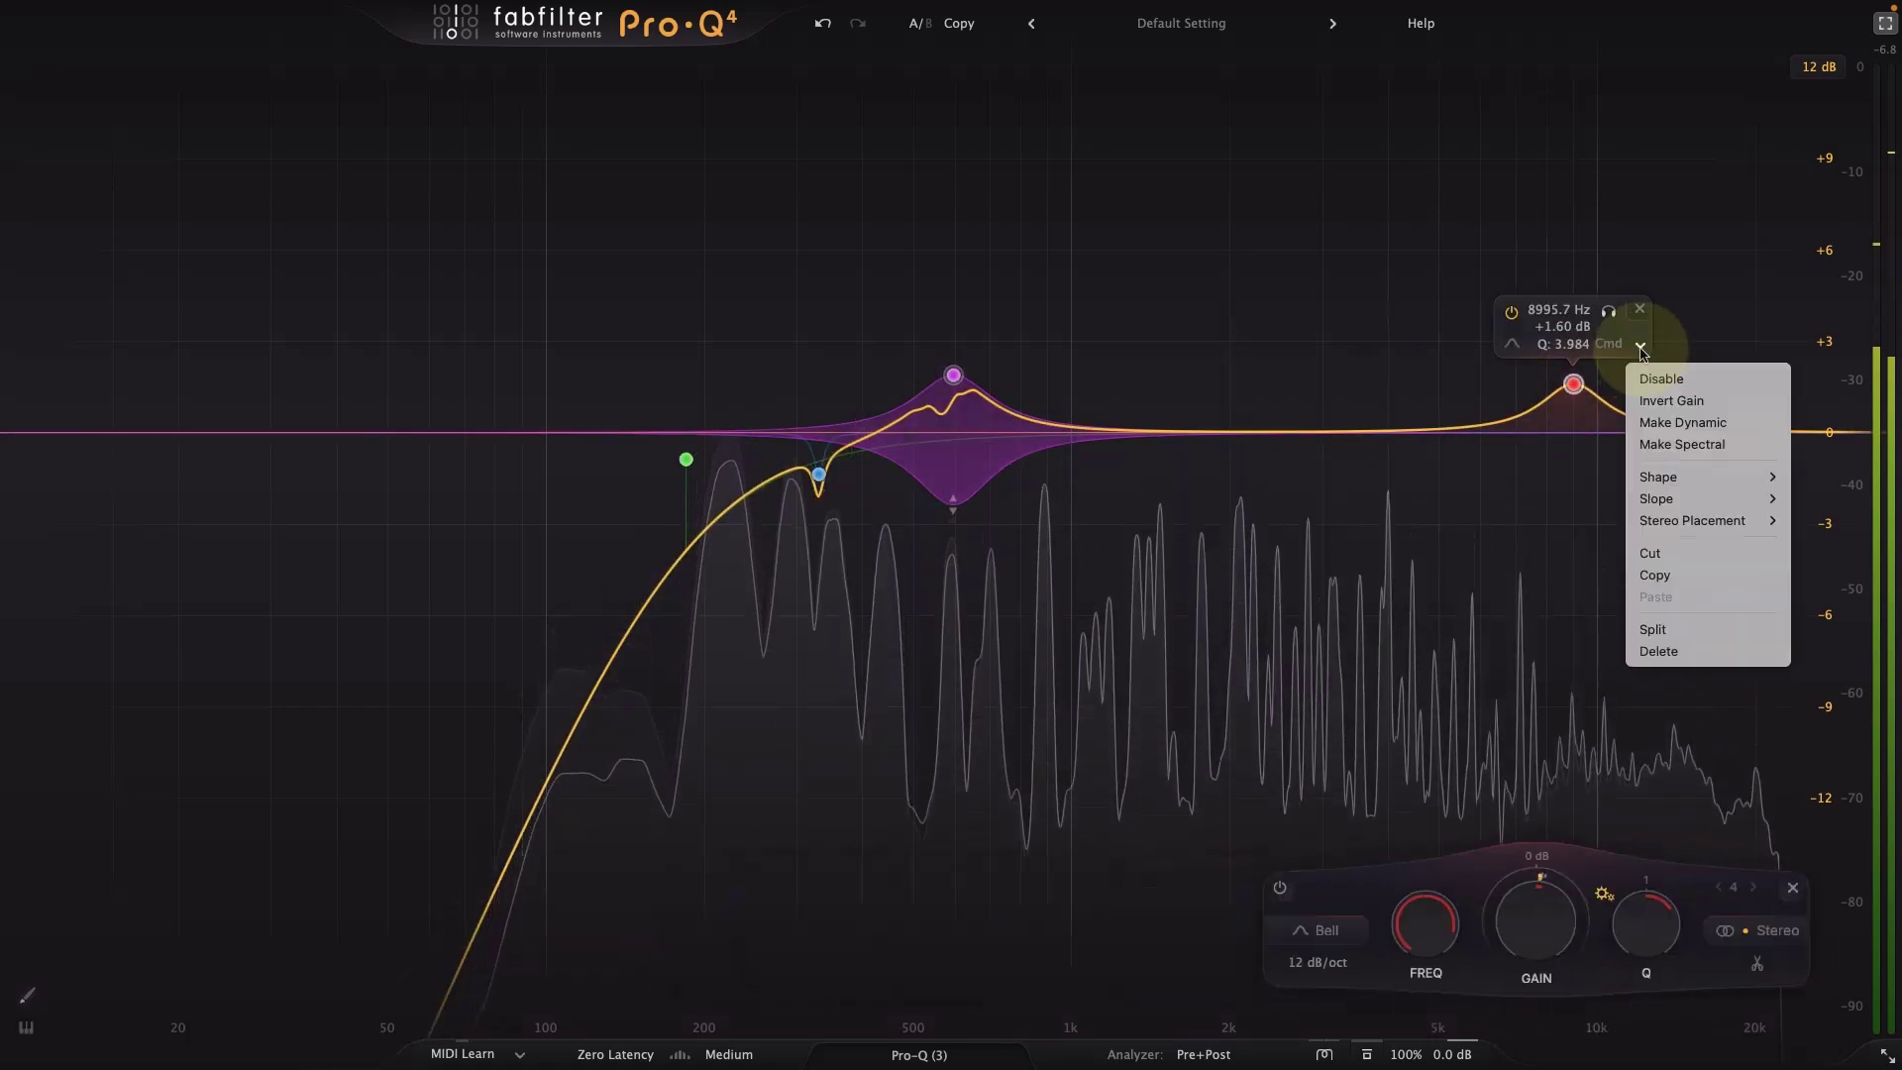
click(1673, 422)
mouse_move(1576, 388)
mouse_down()
mouse_move(1574, 442)
mouse_move(1574, 366)
mouse_move(1580, 396)
mouse_up()
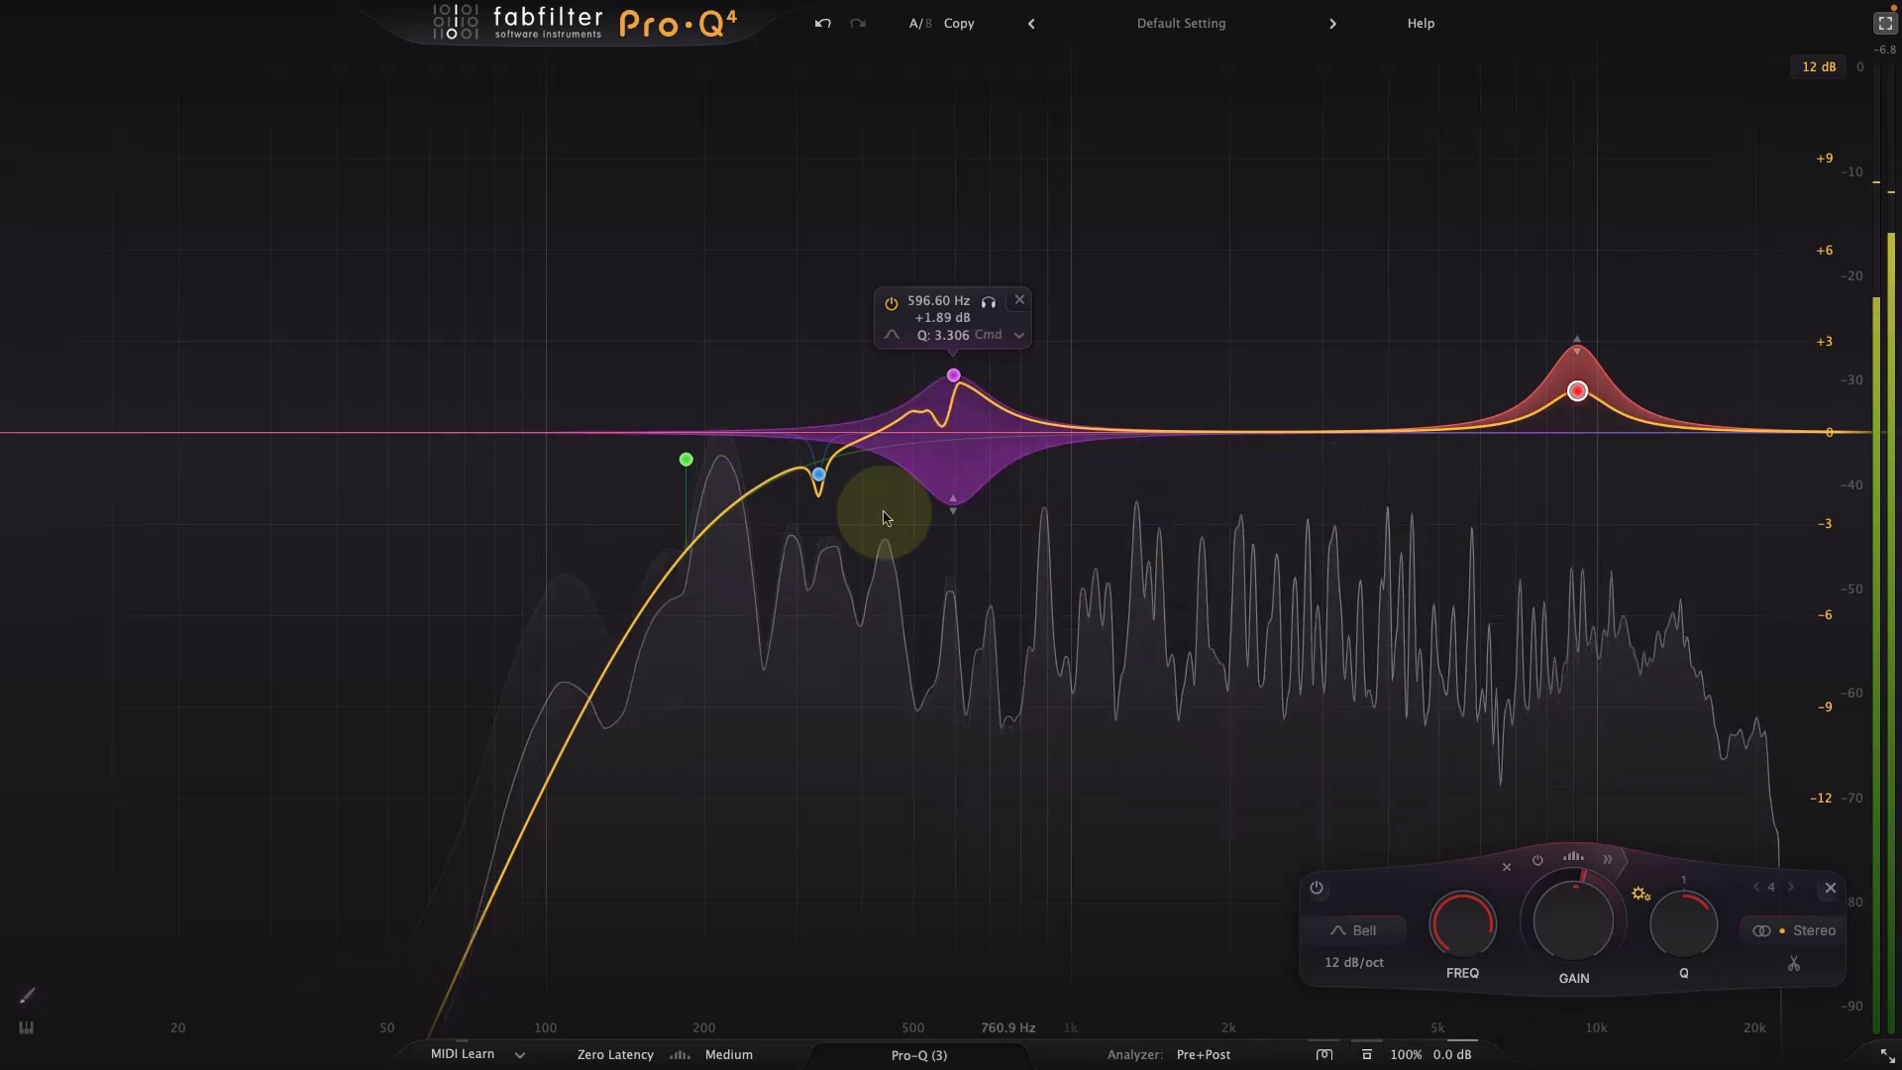
Give the narrow cut downward dynamic range at about 341 Hz and -0.6 dB, and lower the low cut to about 177 Hz.
drag(822, 476, 834, 476)
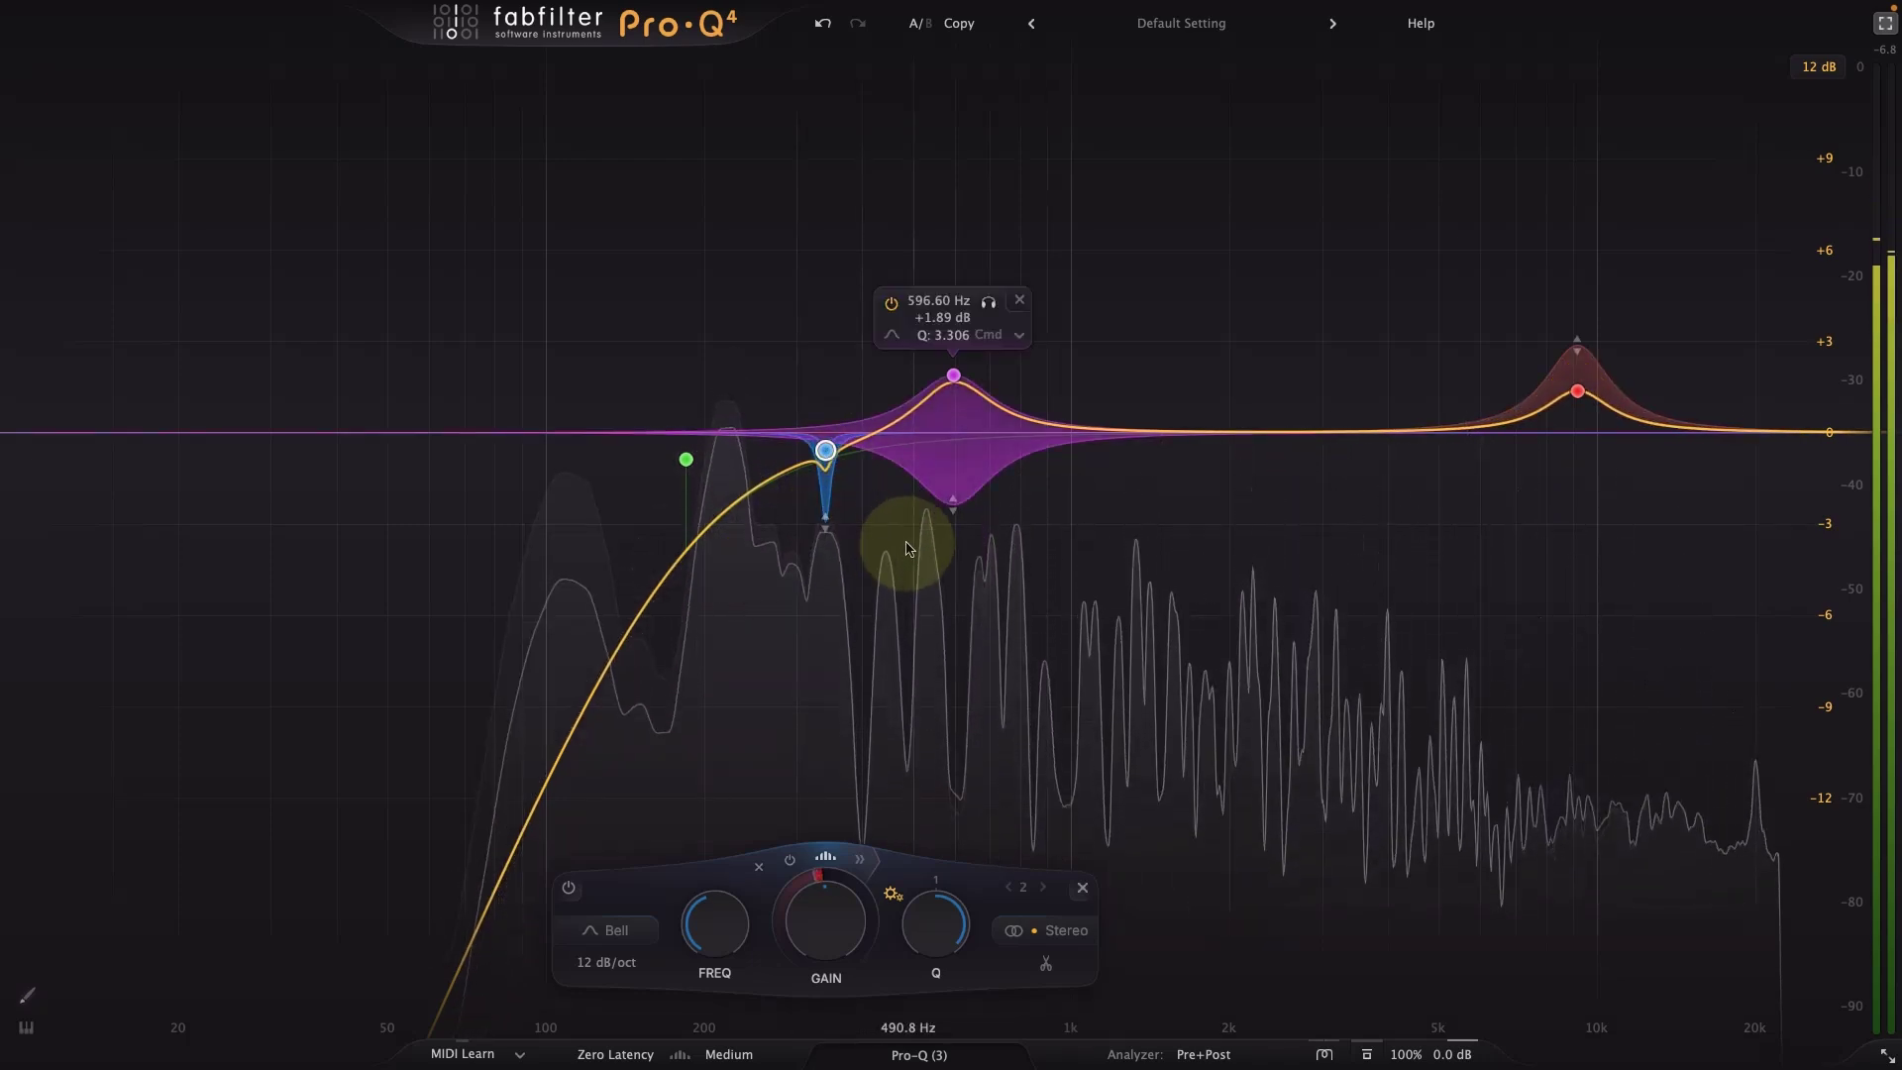
click(686, 458)
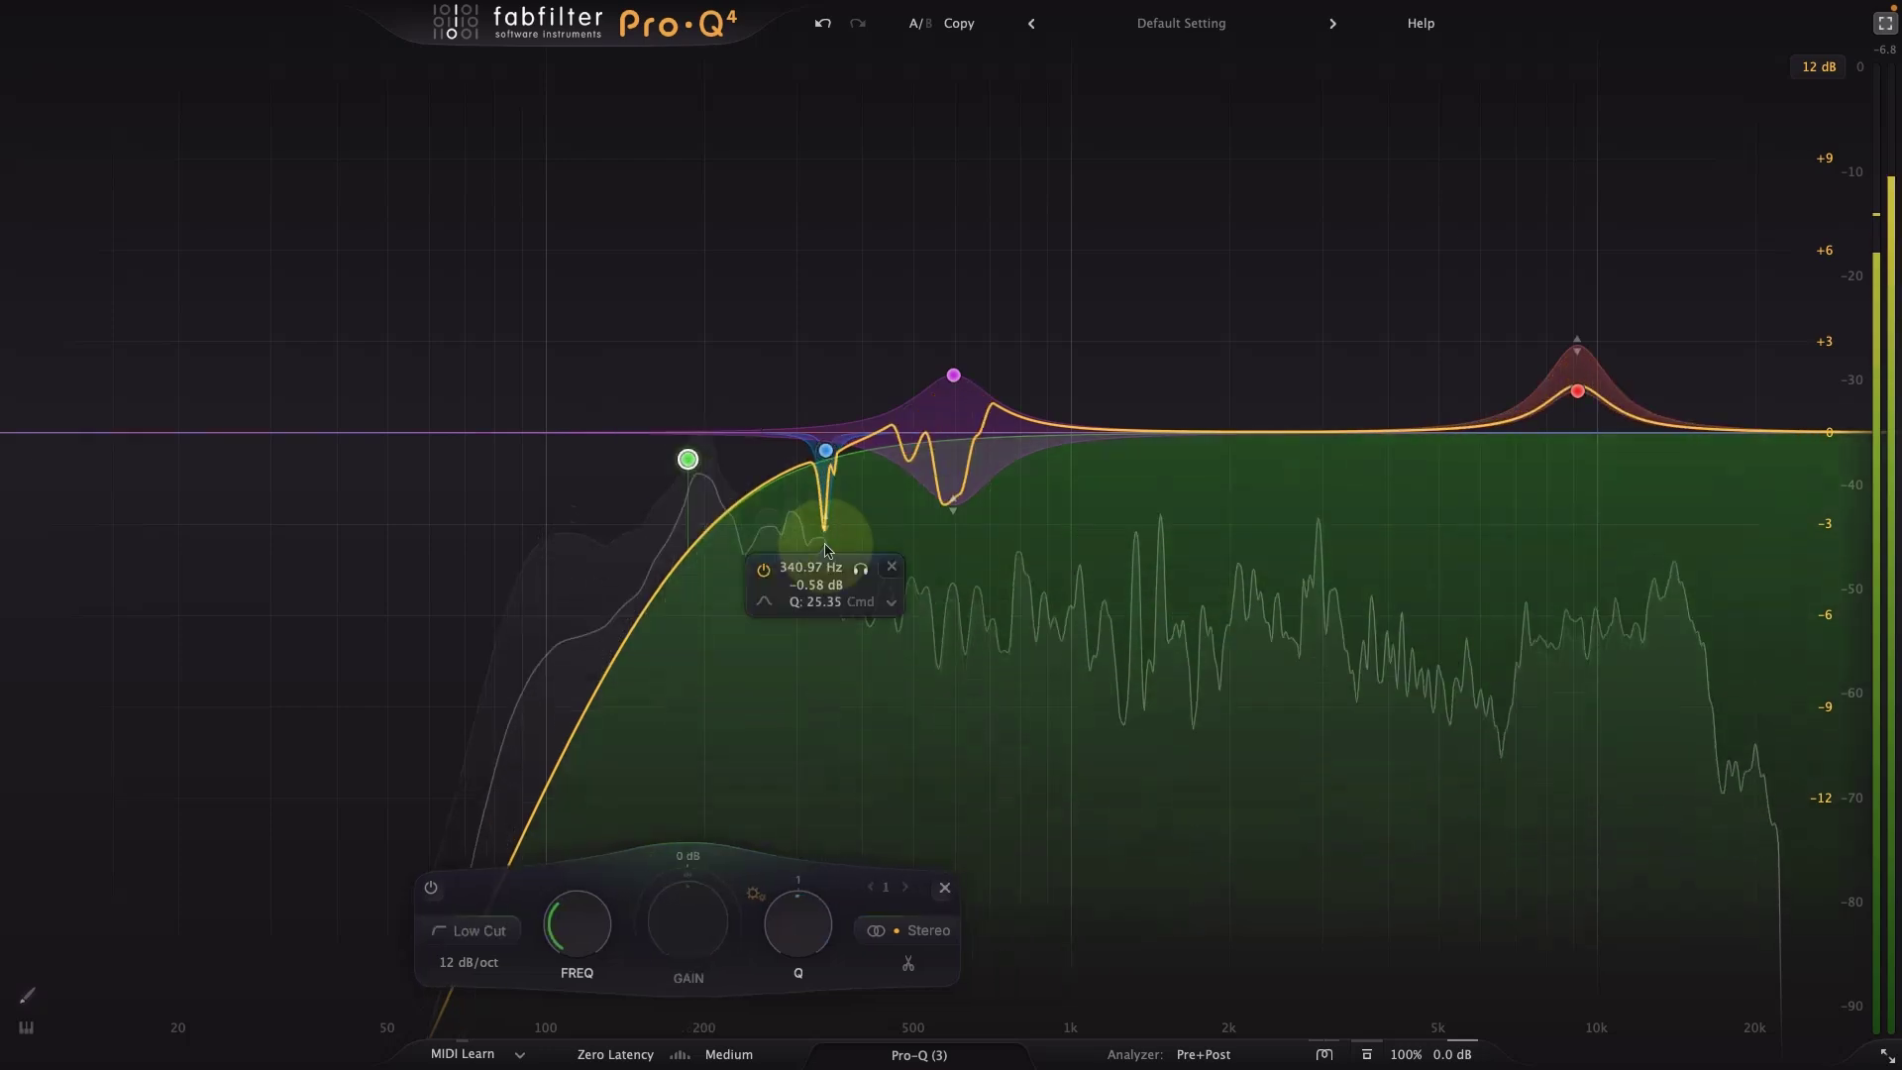
mouse_move(687, 459)
mouse_down()
mouse_move(798, 459)
mouse_move(676, 463)
mouse_up()
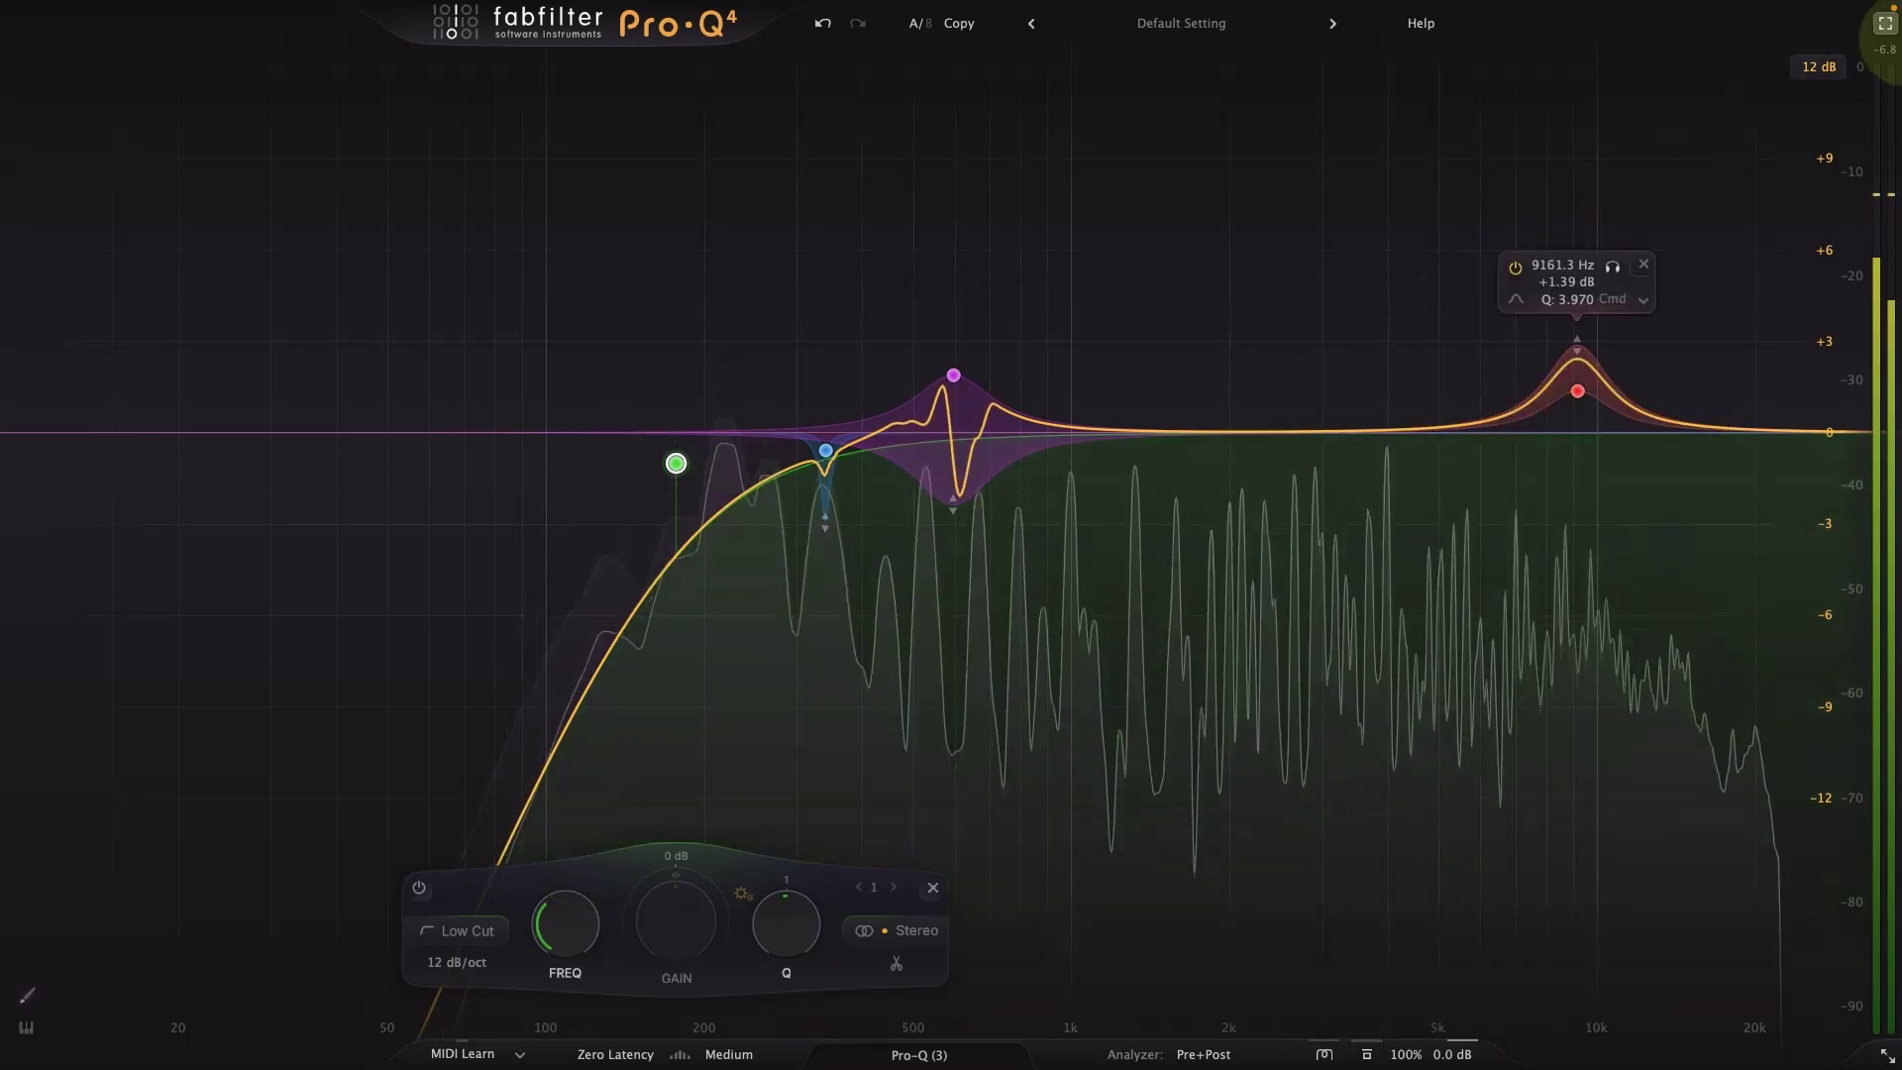
Leave the EQ's full-screen view and compare the Guitar Bus sound with the EQ bypassed and active during playback.
click(1884, 22)
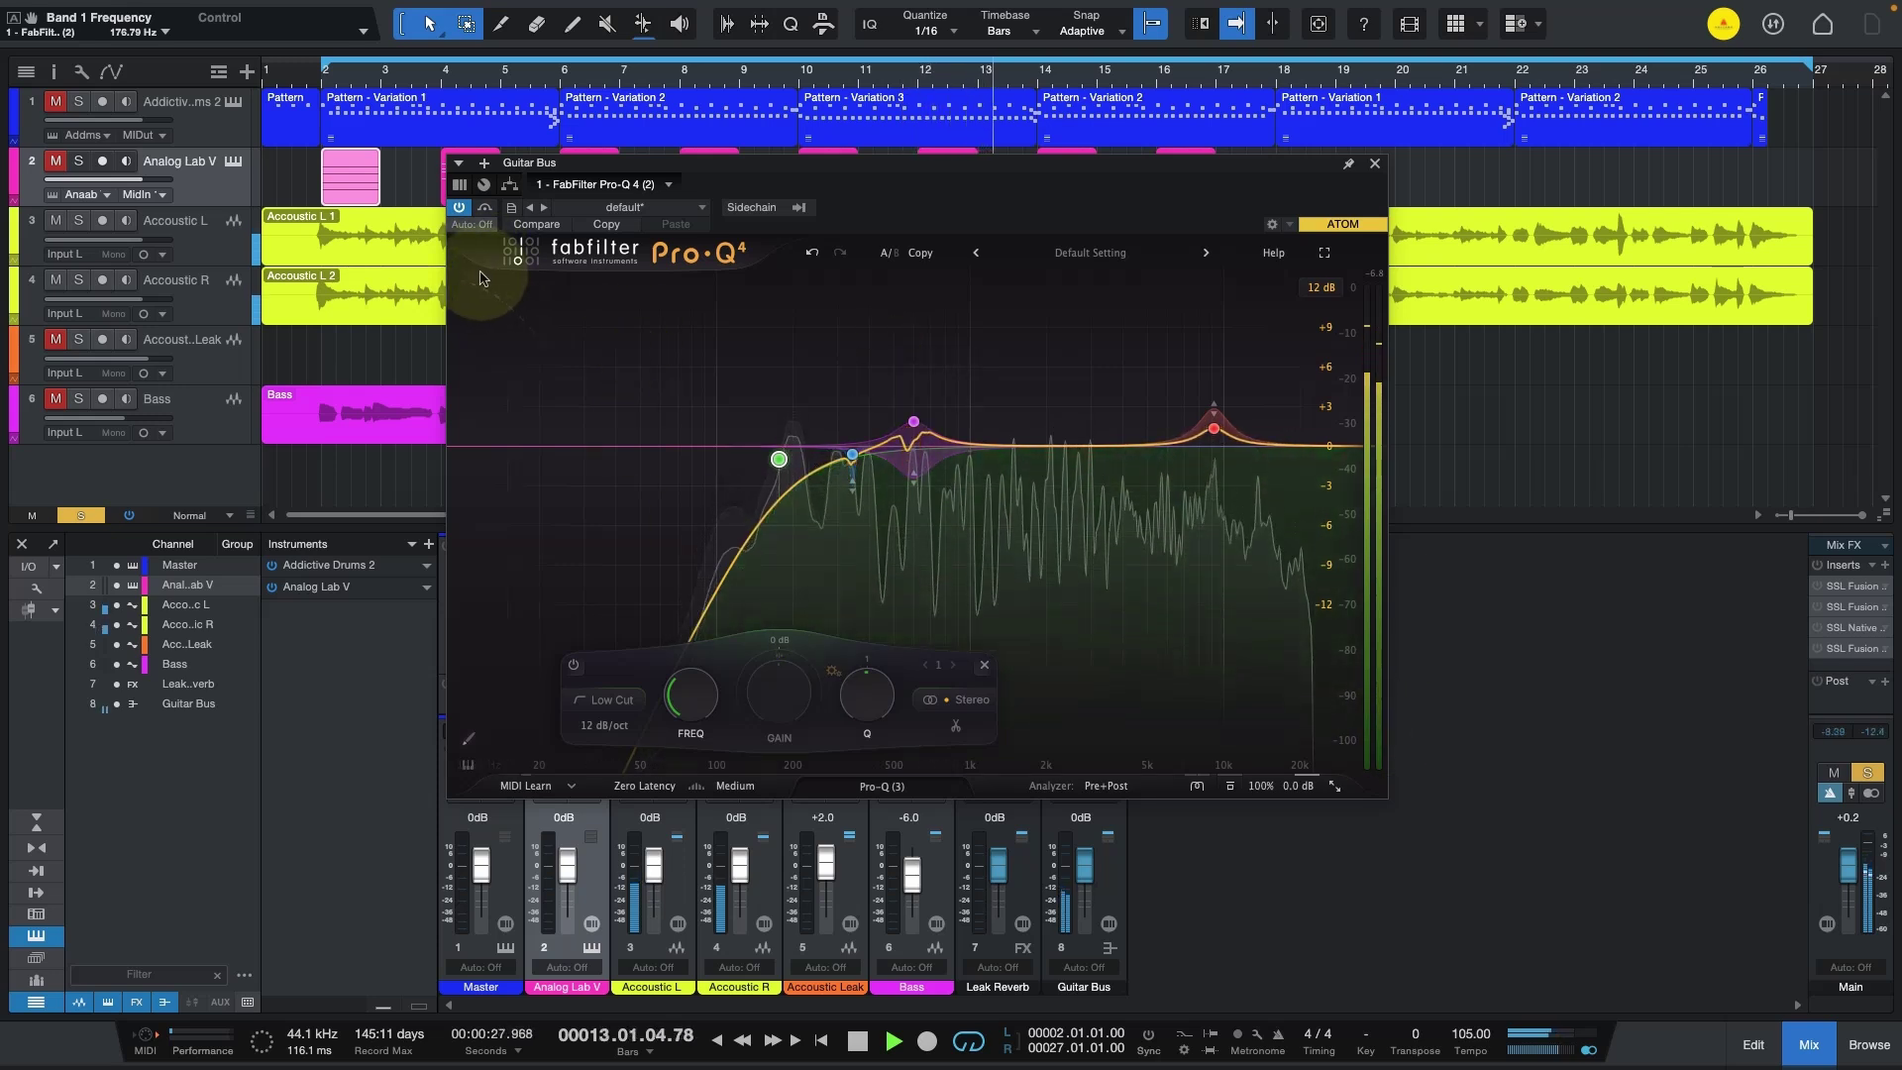
key(space)
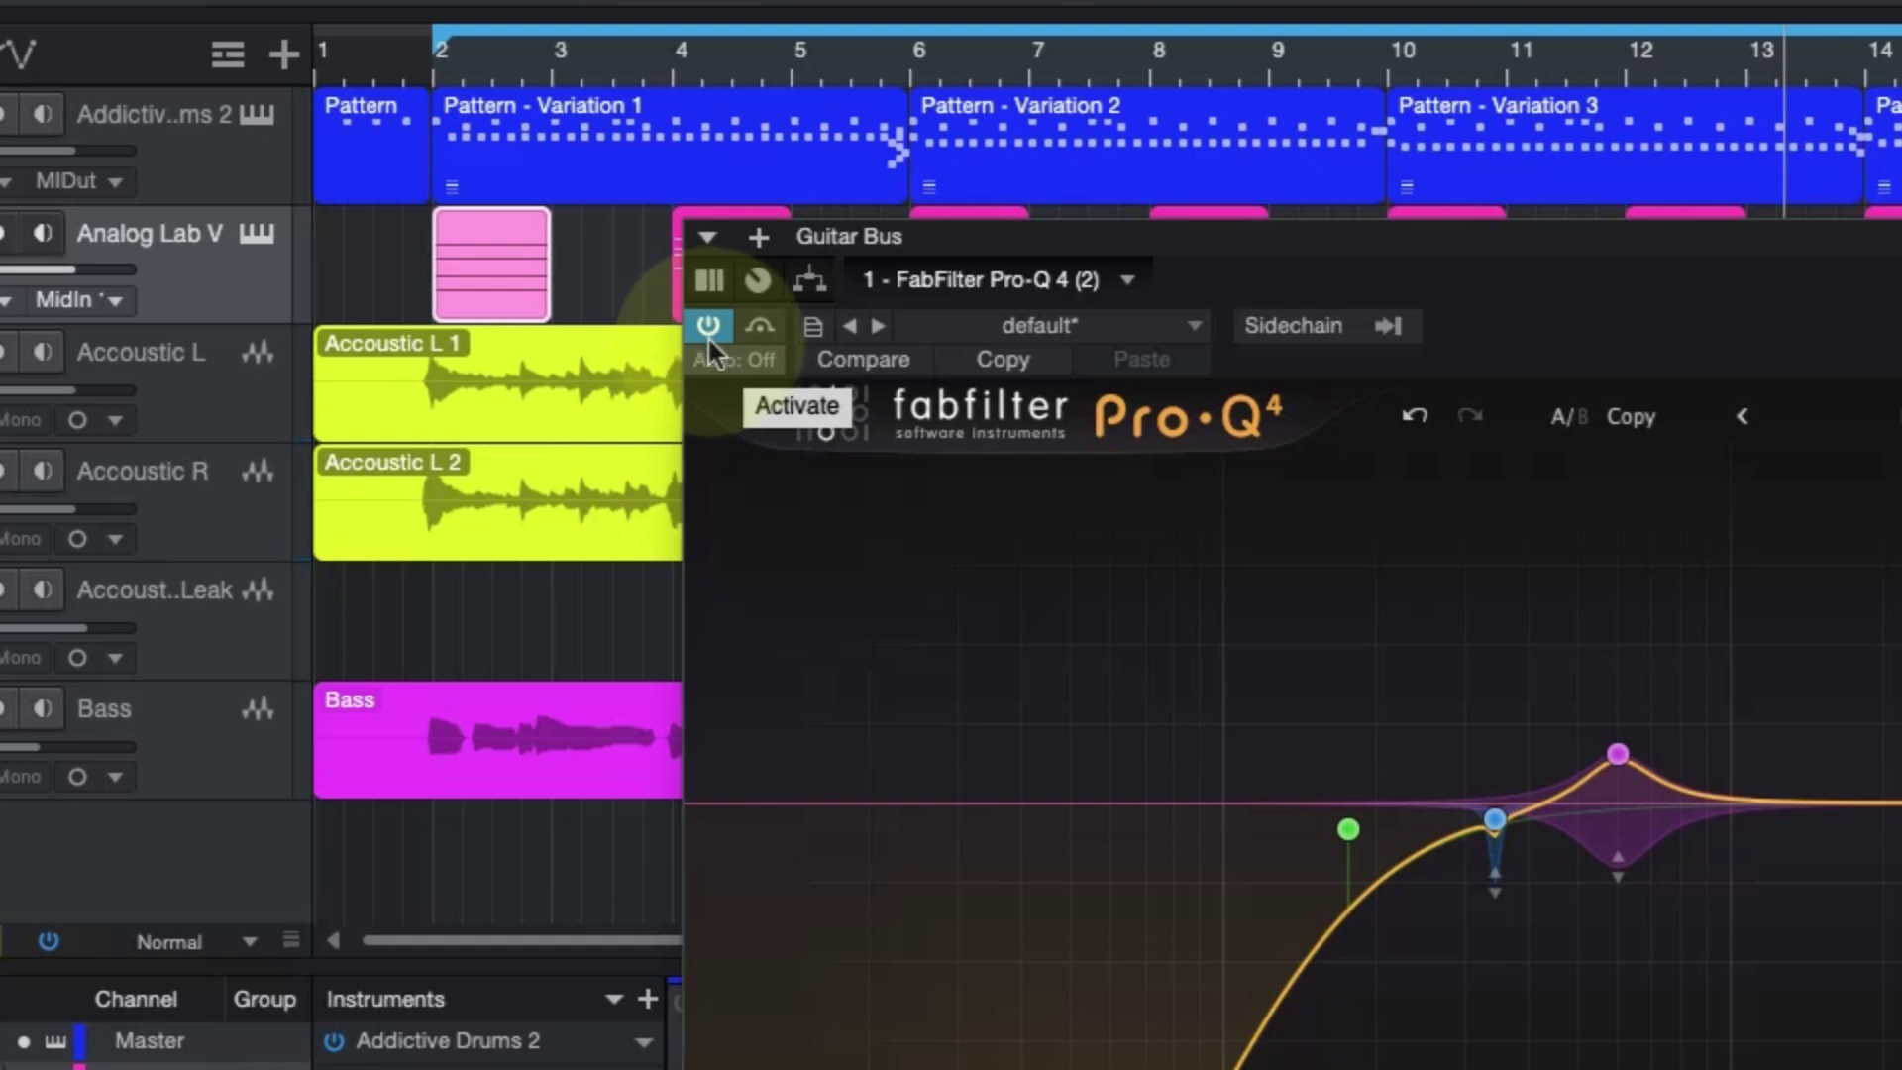
click(708, 329)
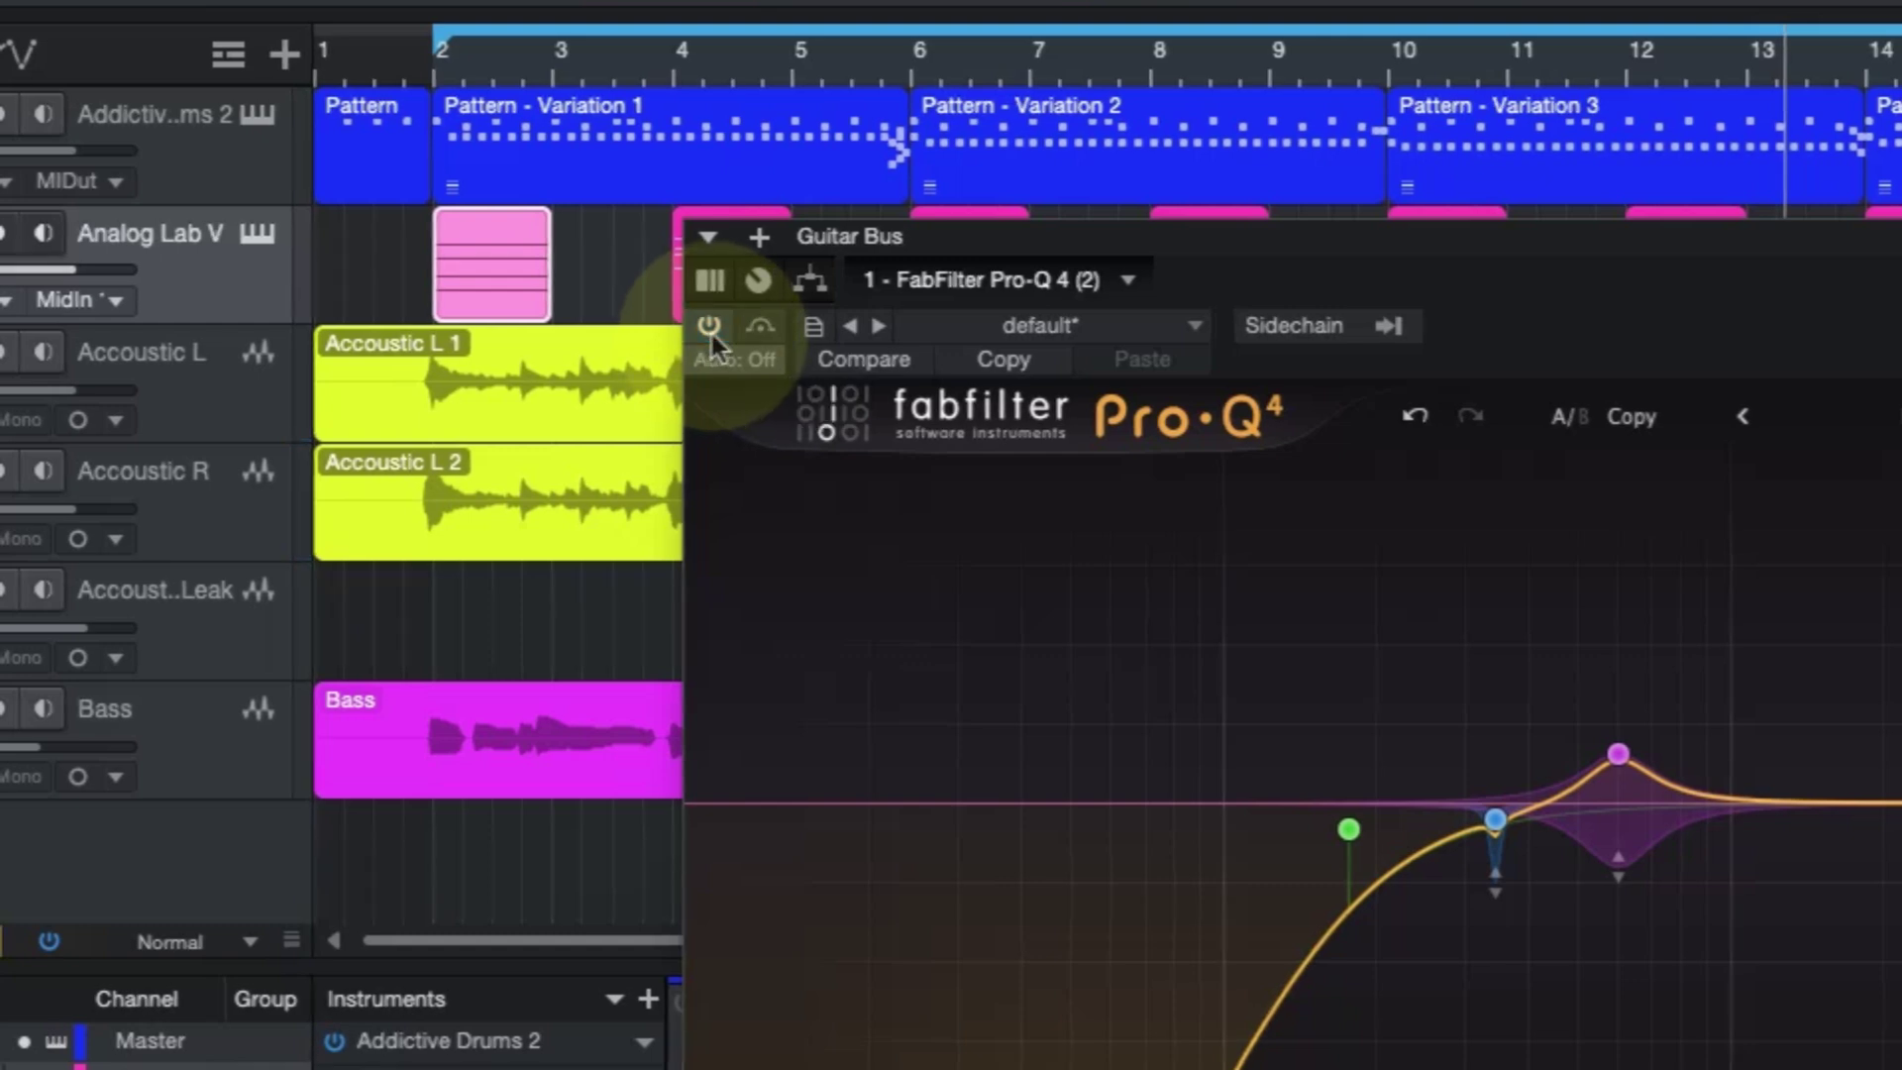
click(710, 331)
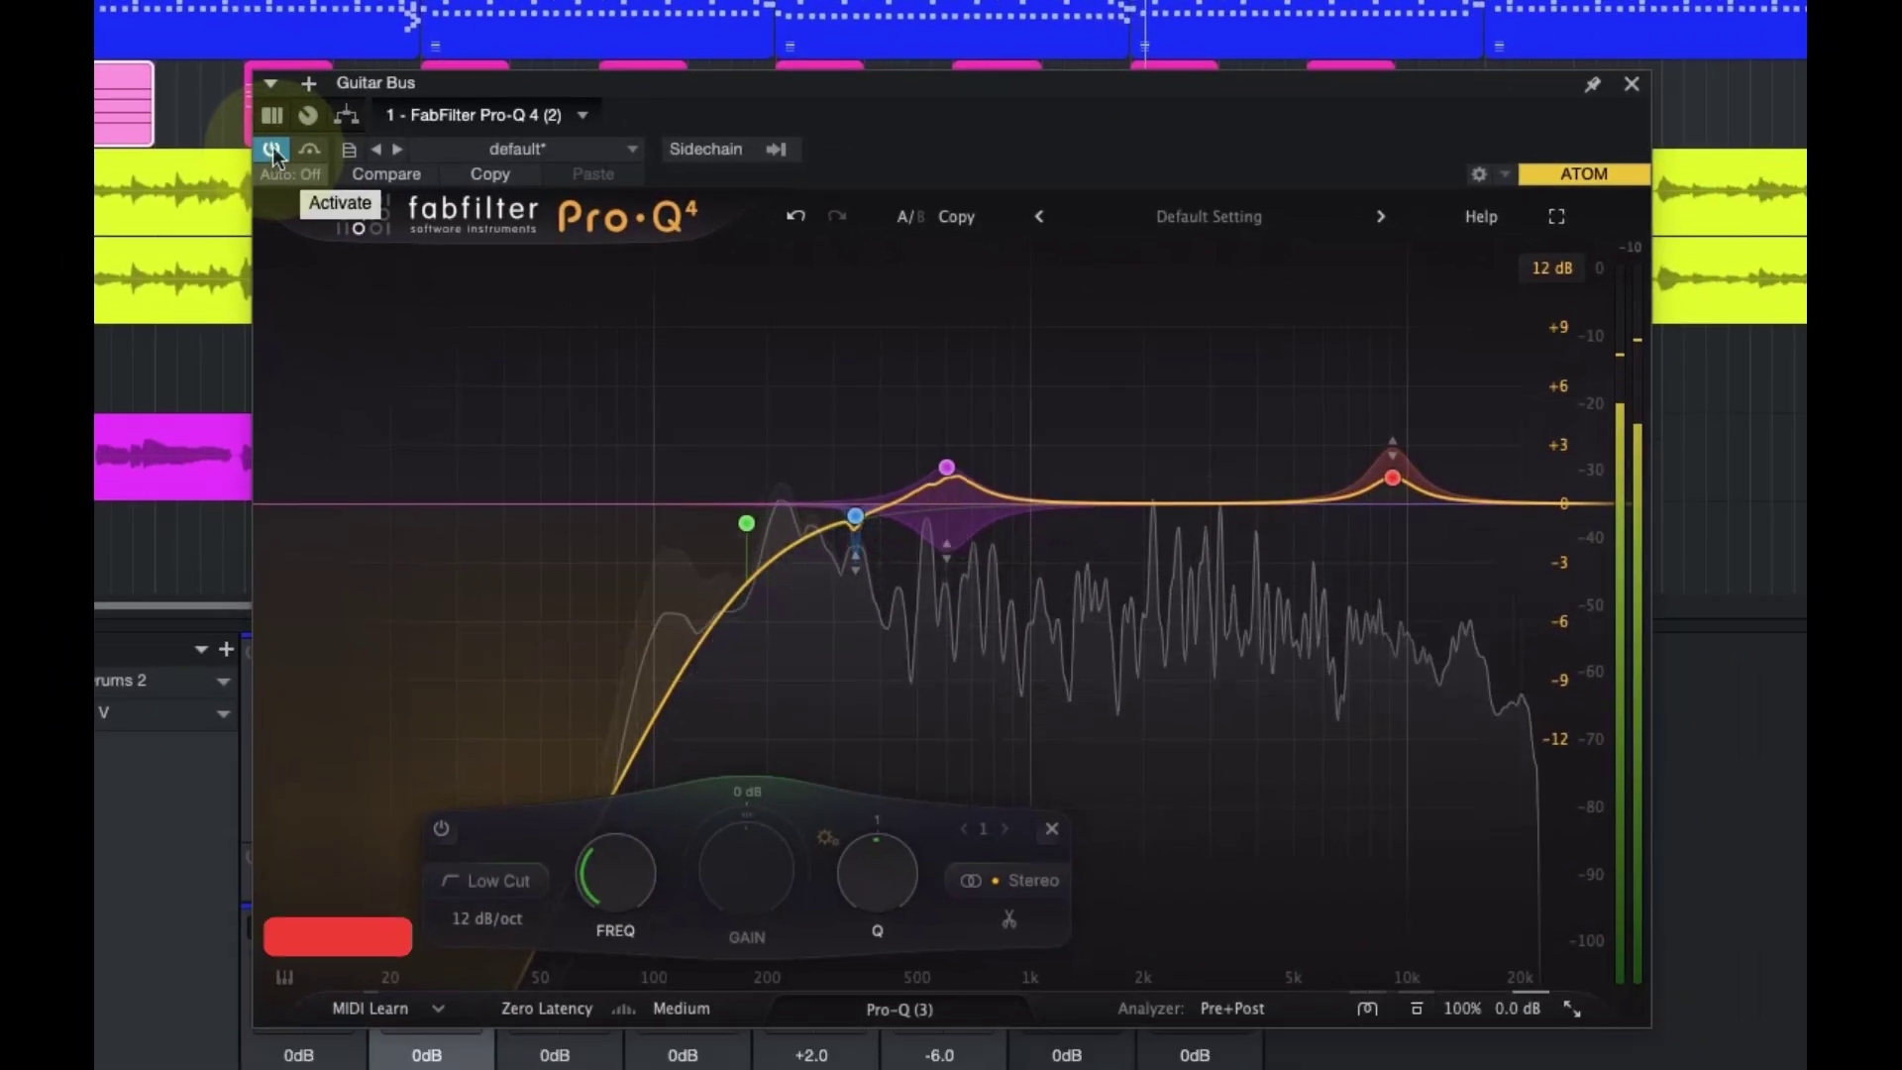
click(272, 149)
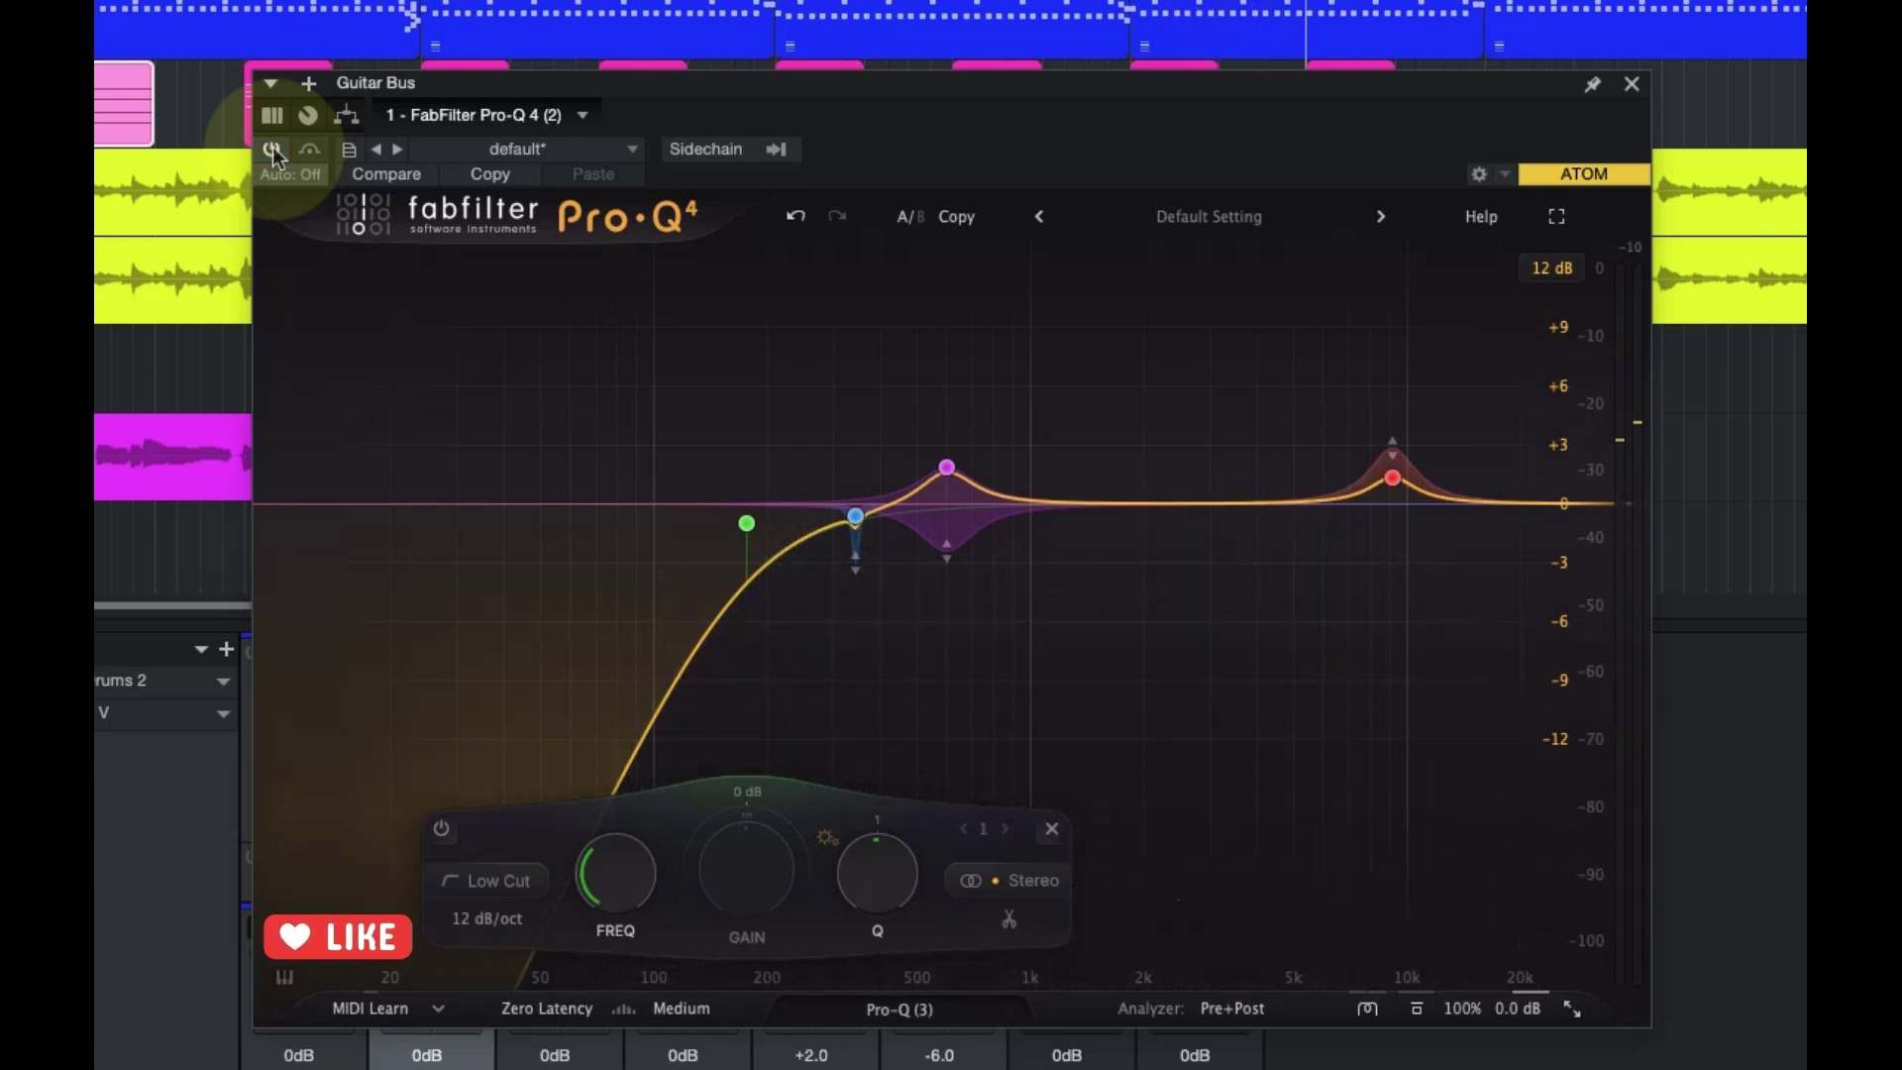
click(272, 150)
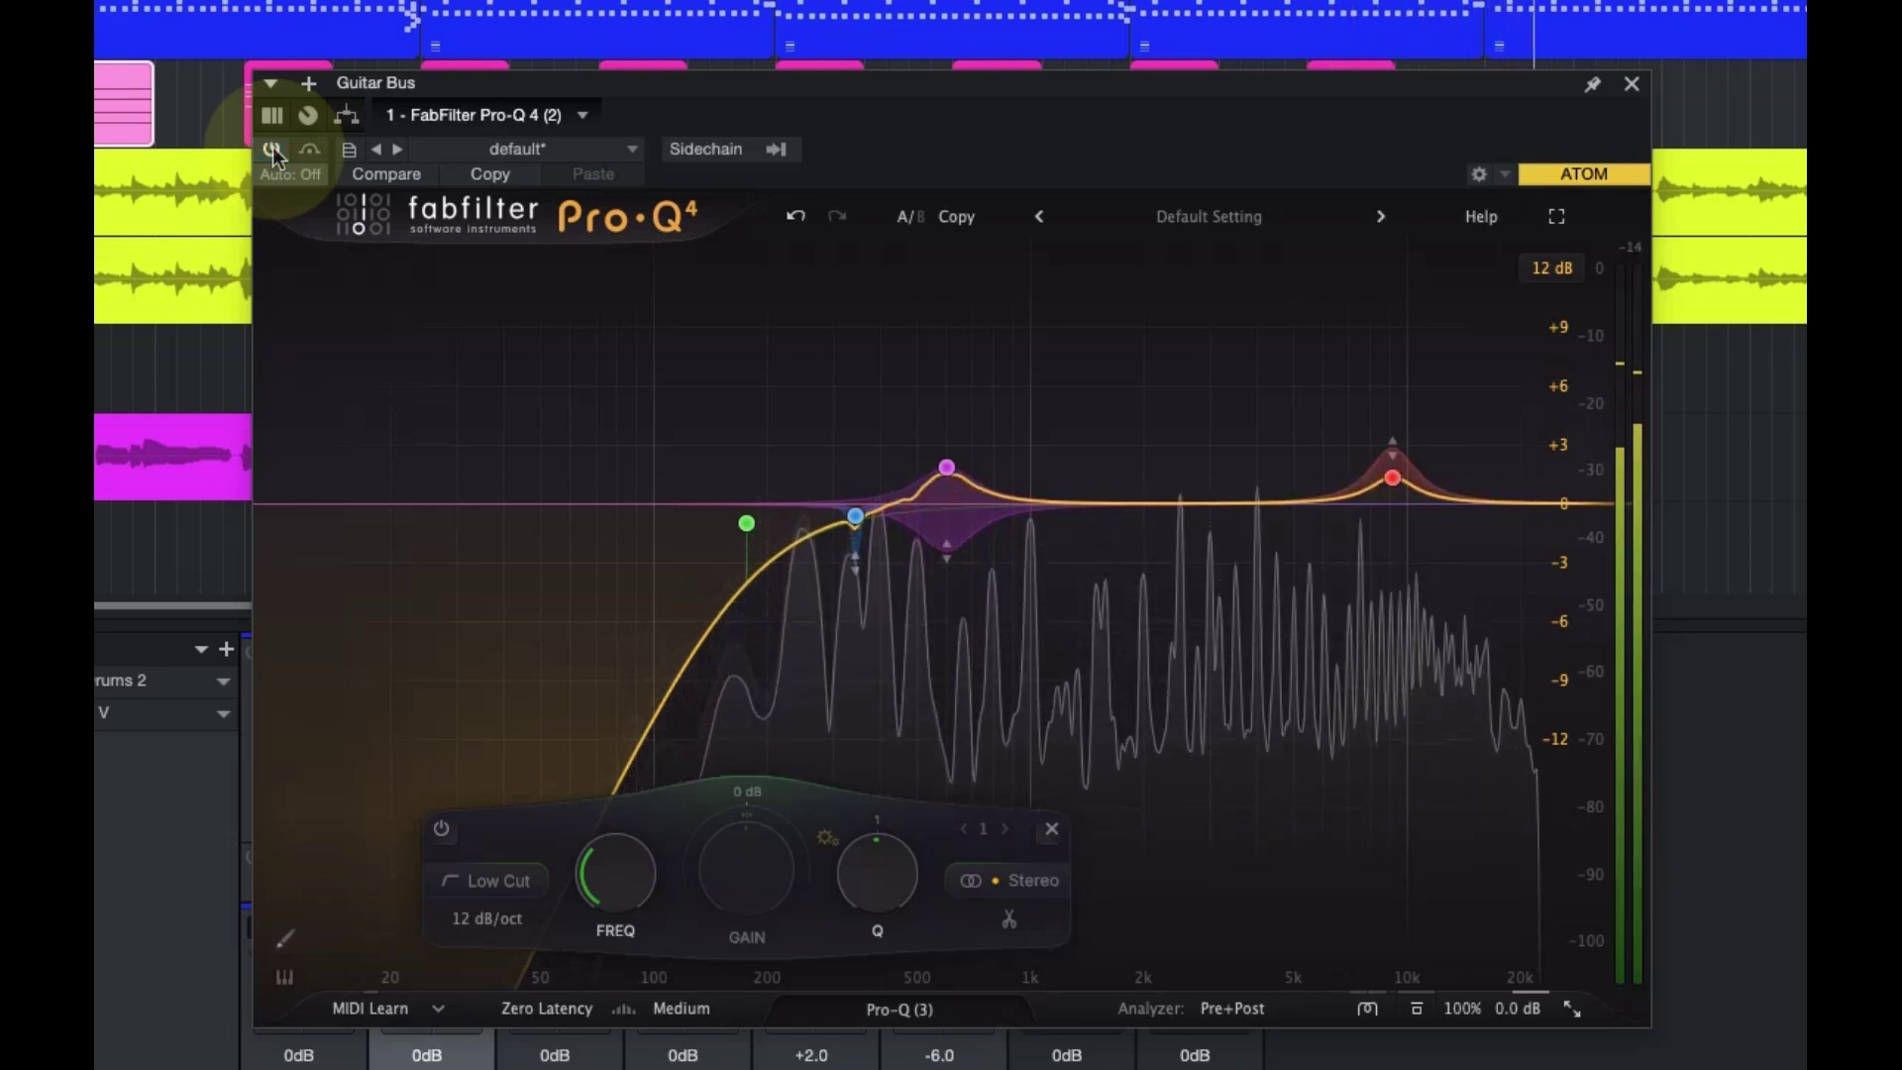
click(272, 150)
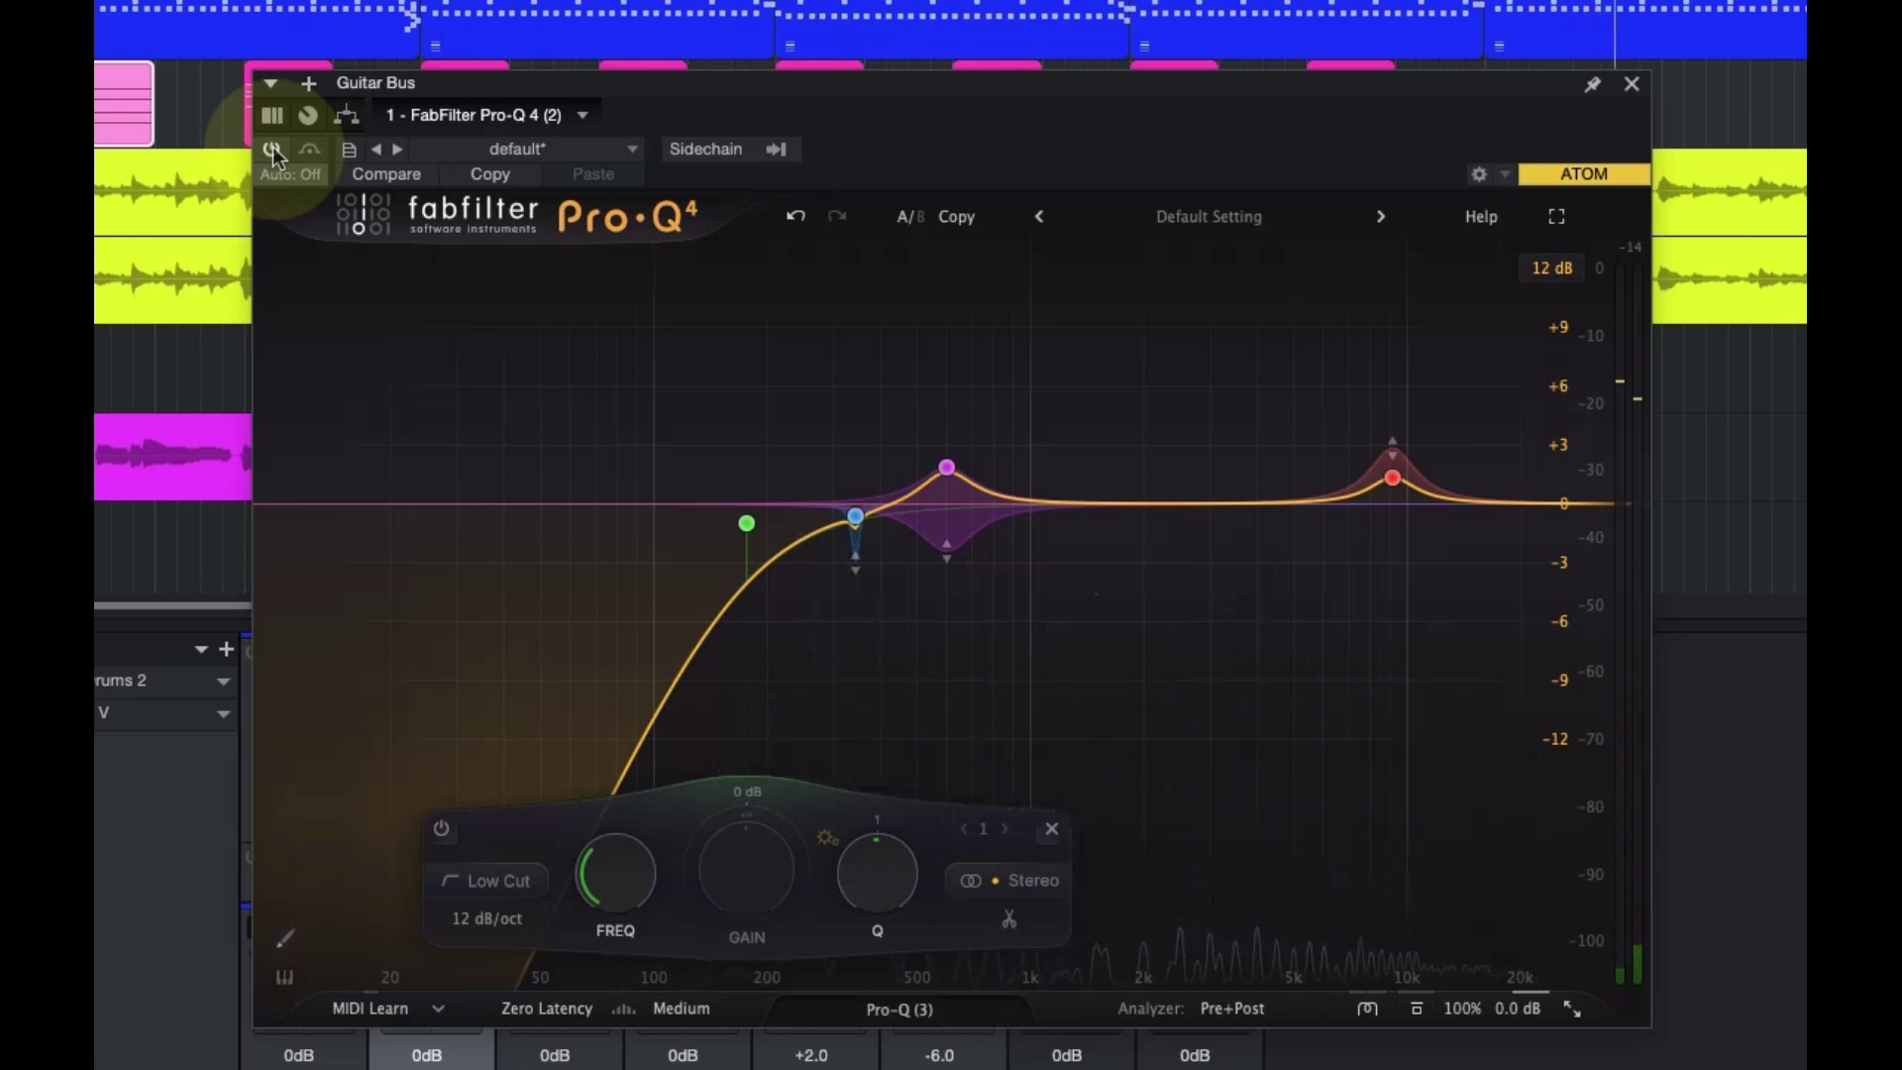
click(436, 51)
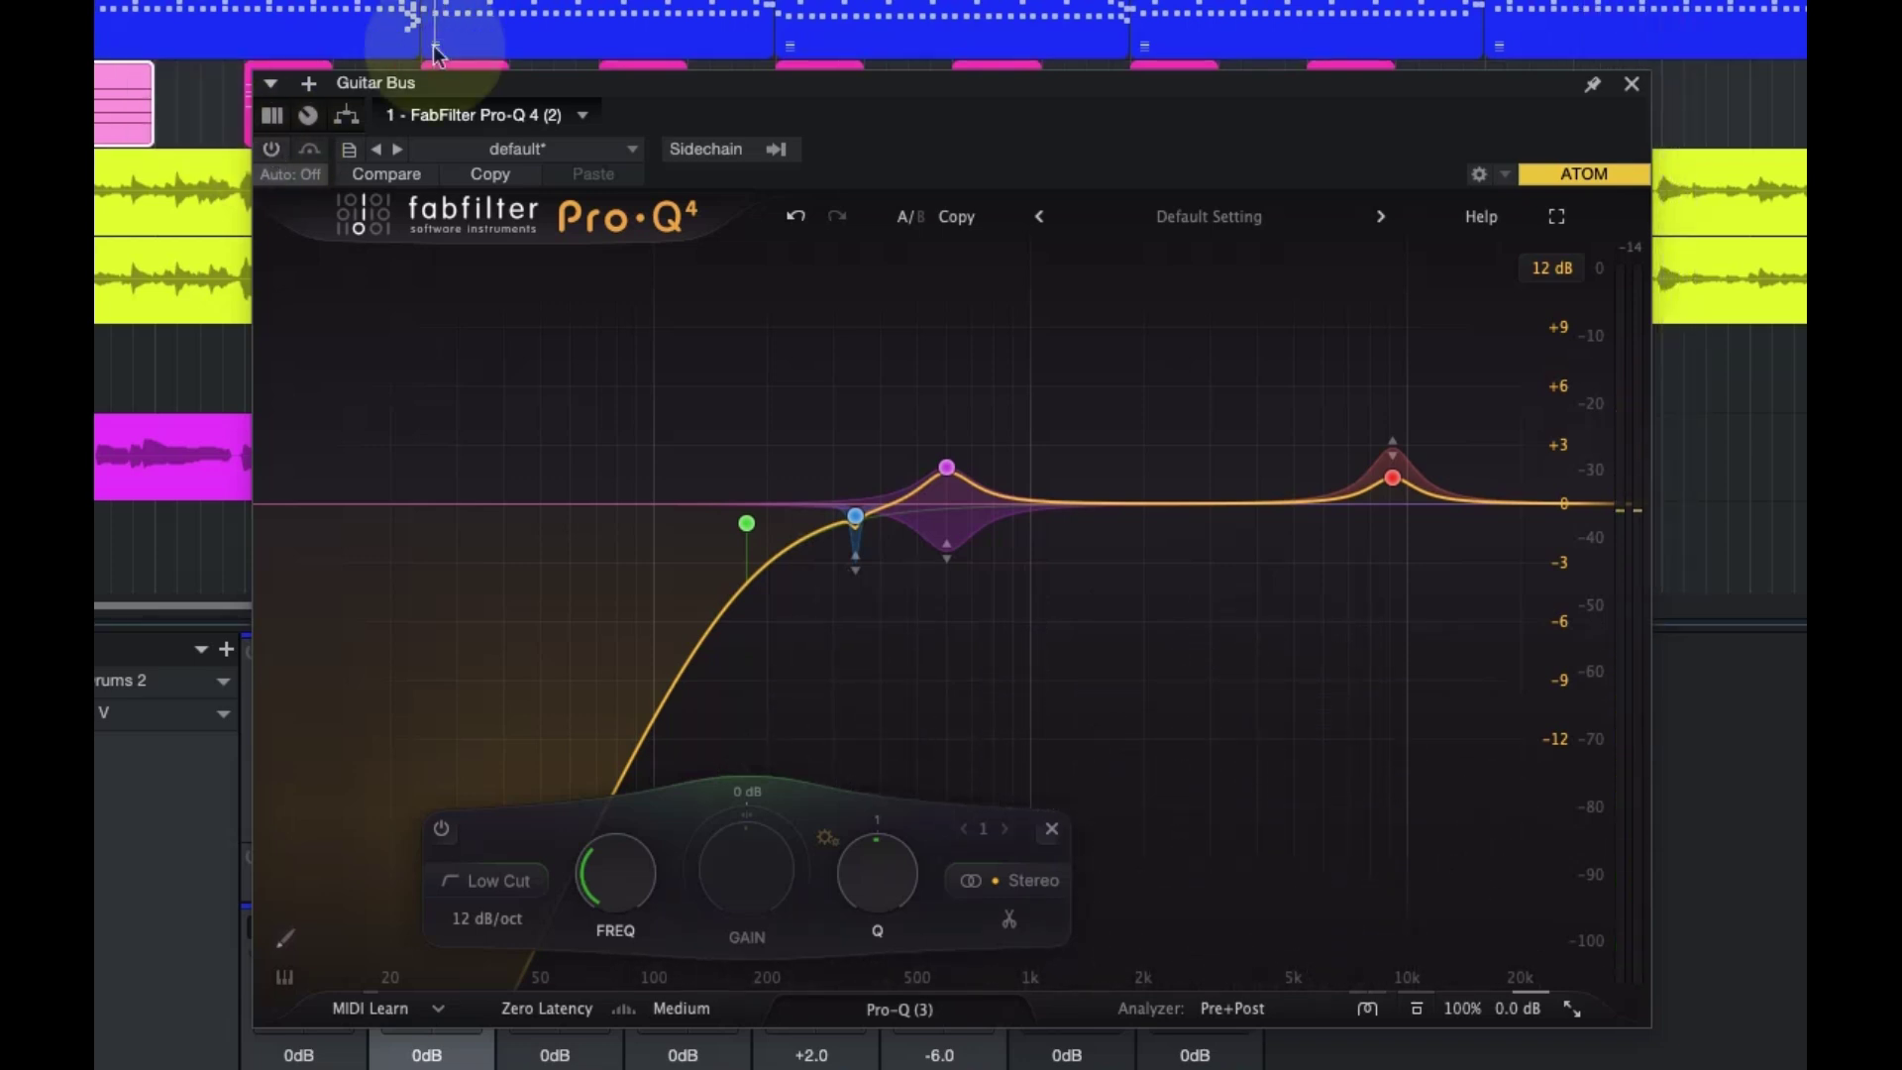
click(272, 150)
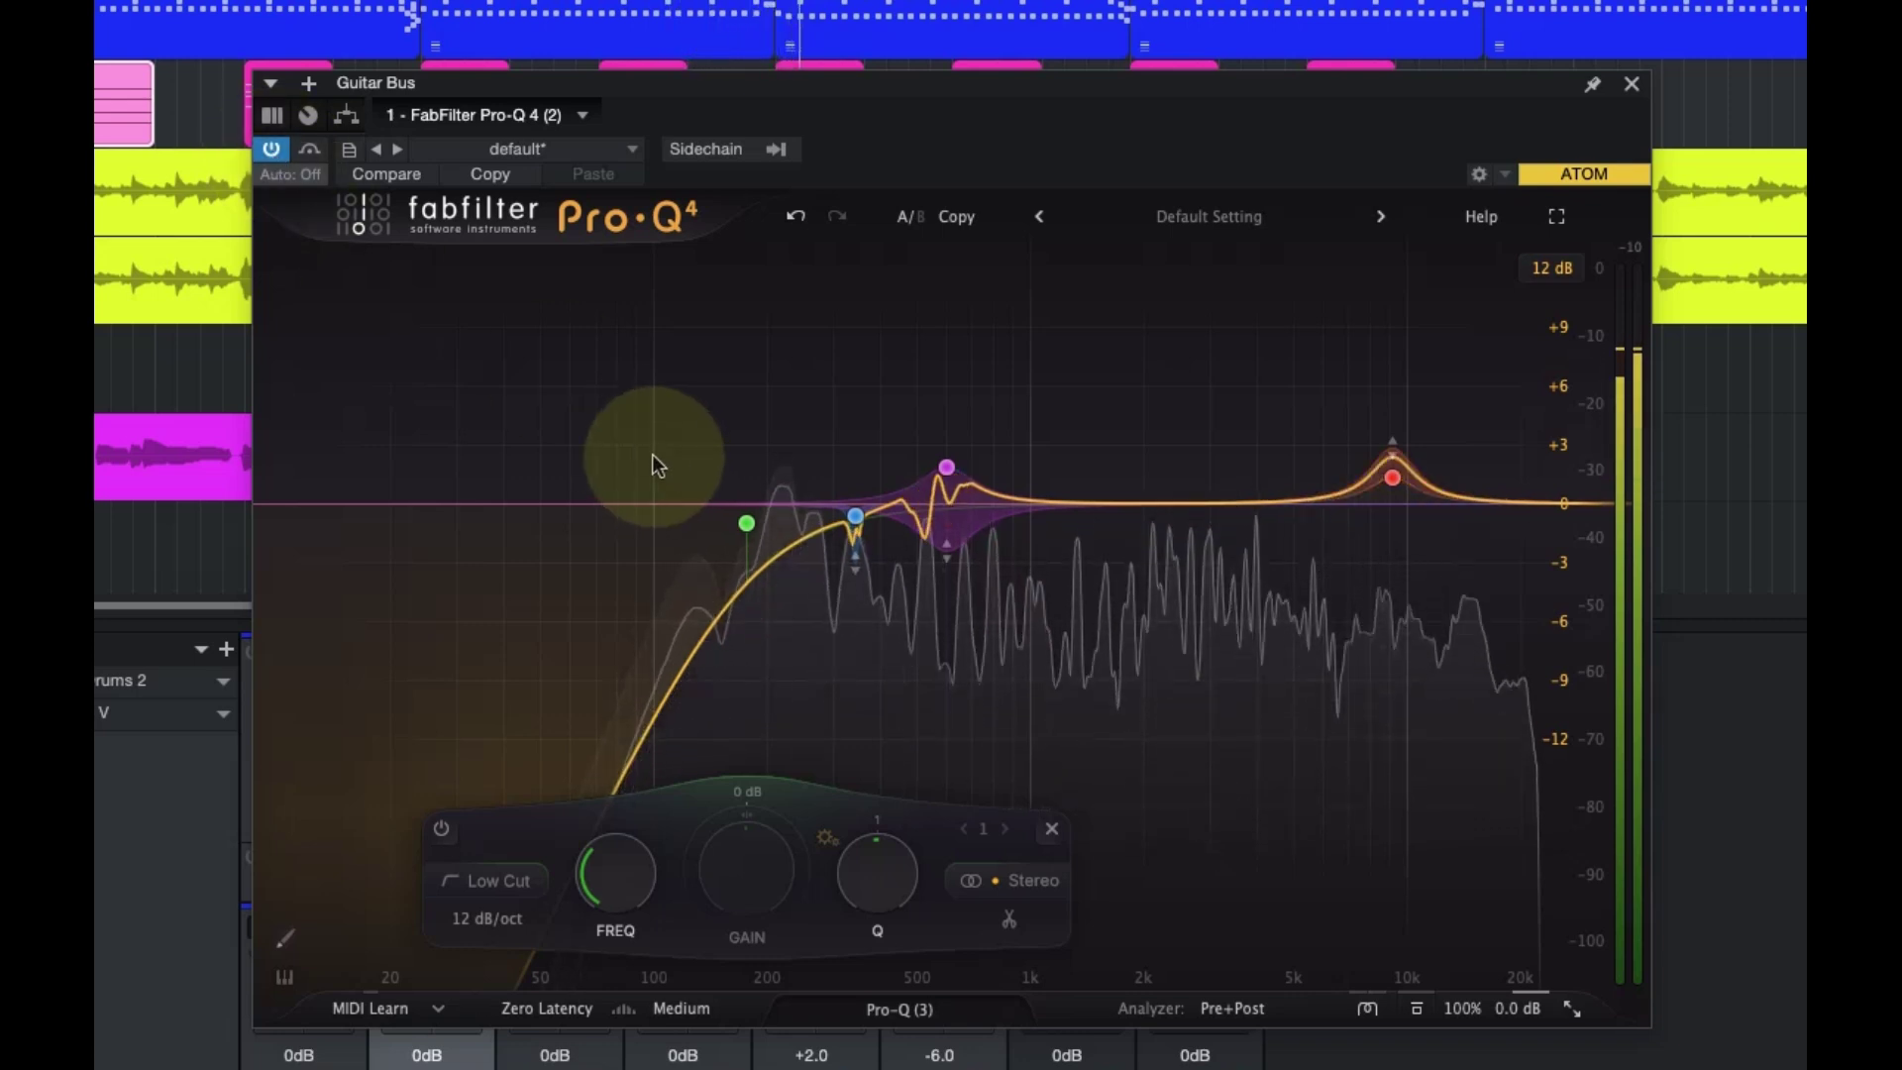
click(271, 152)
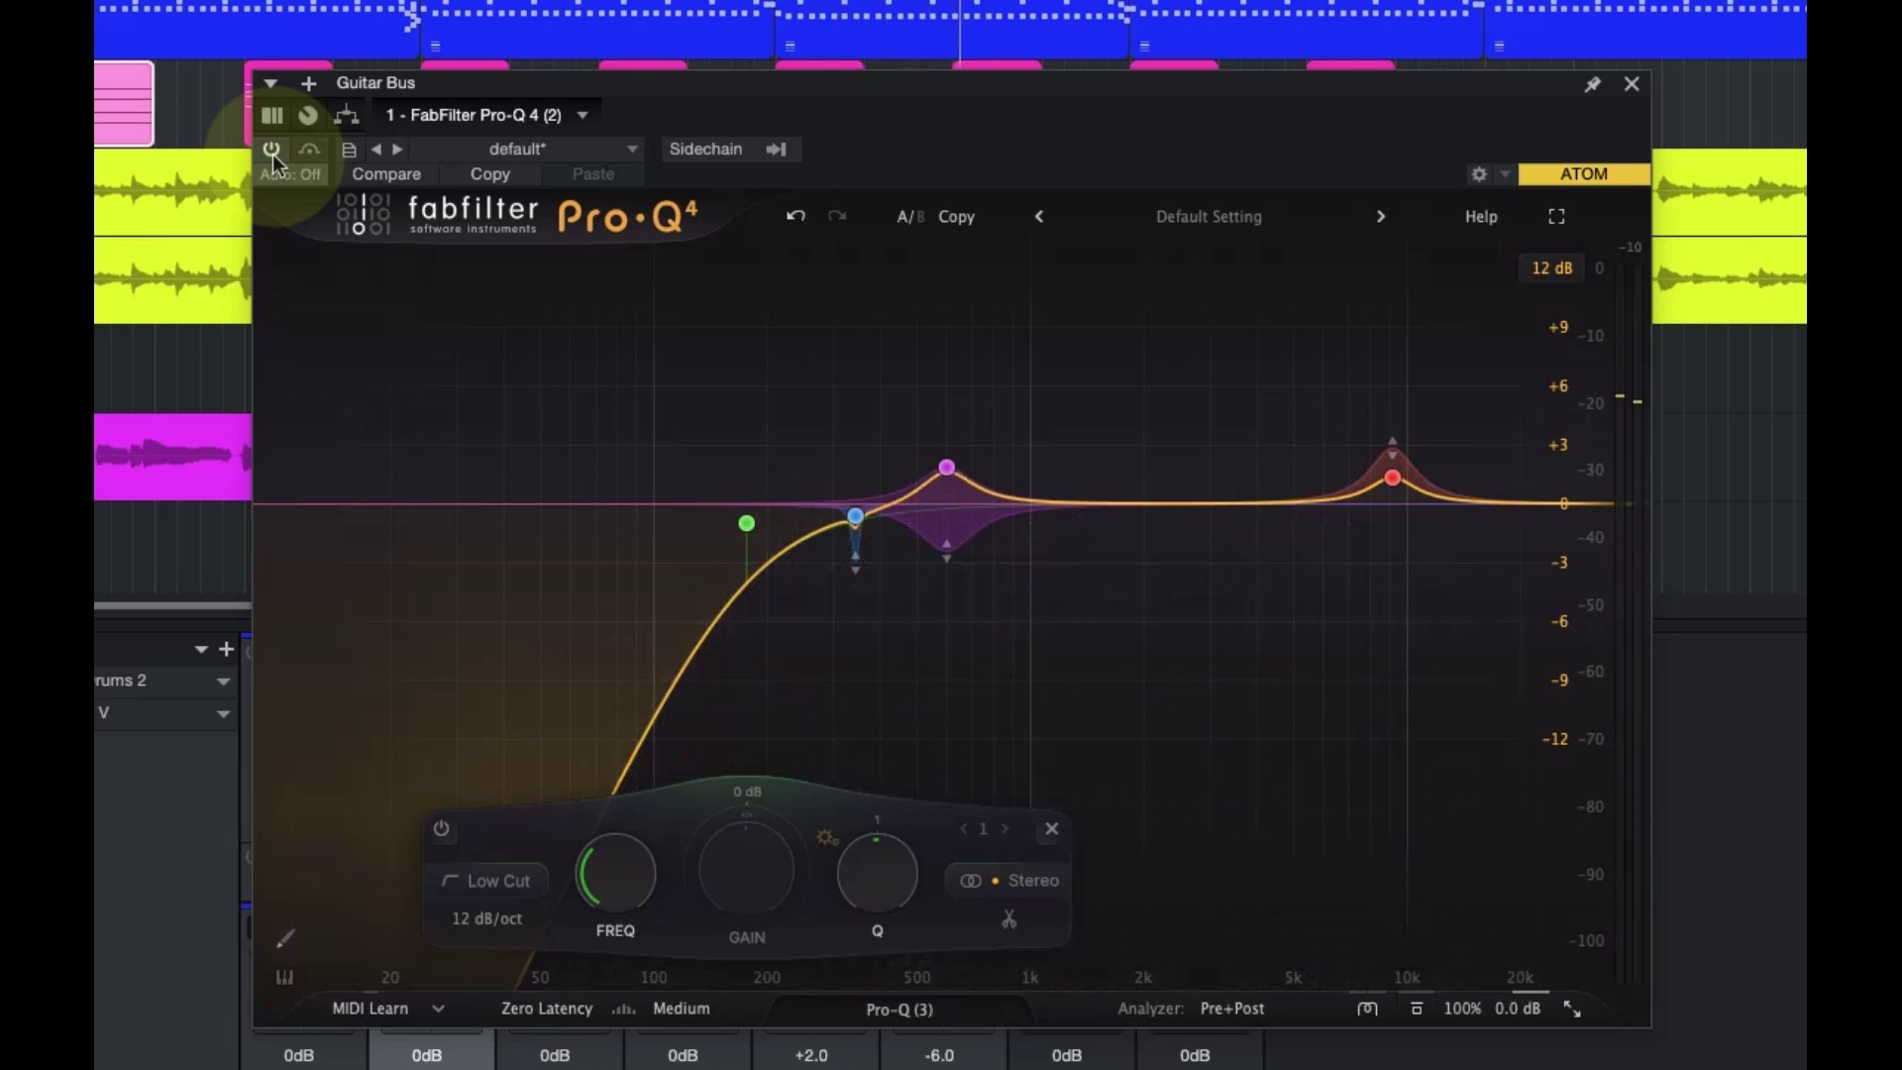
click(271, 153)
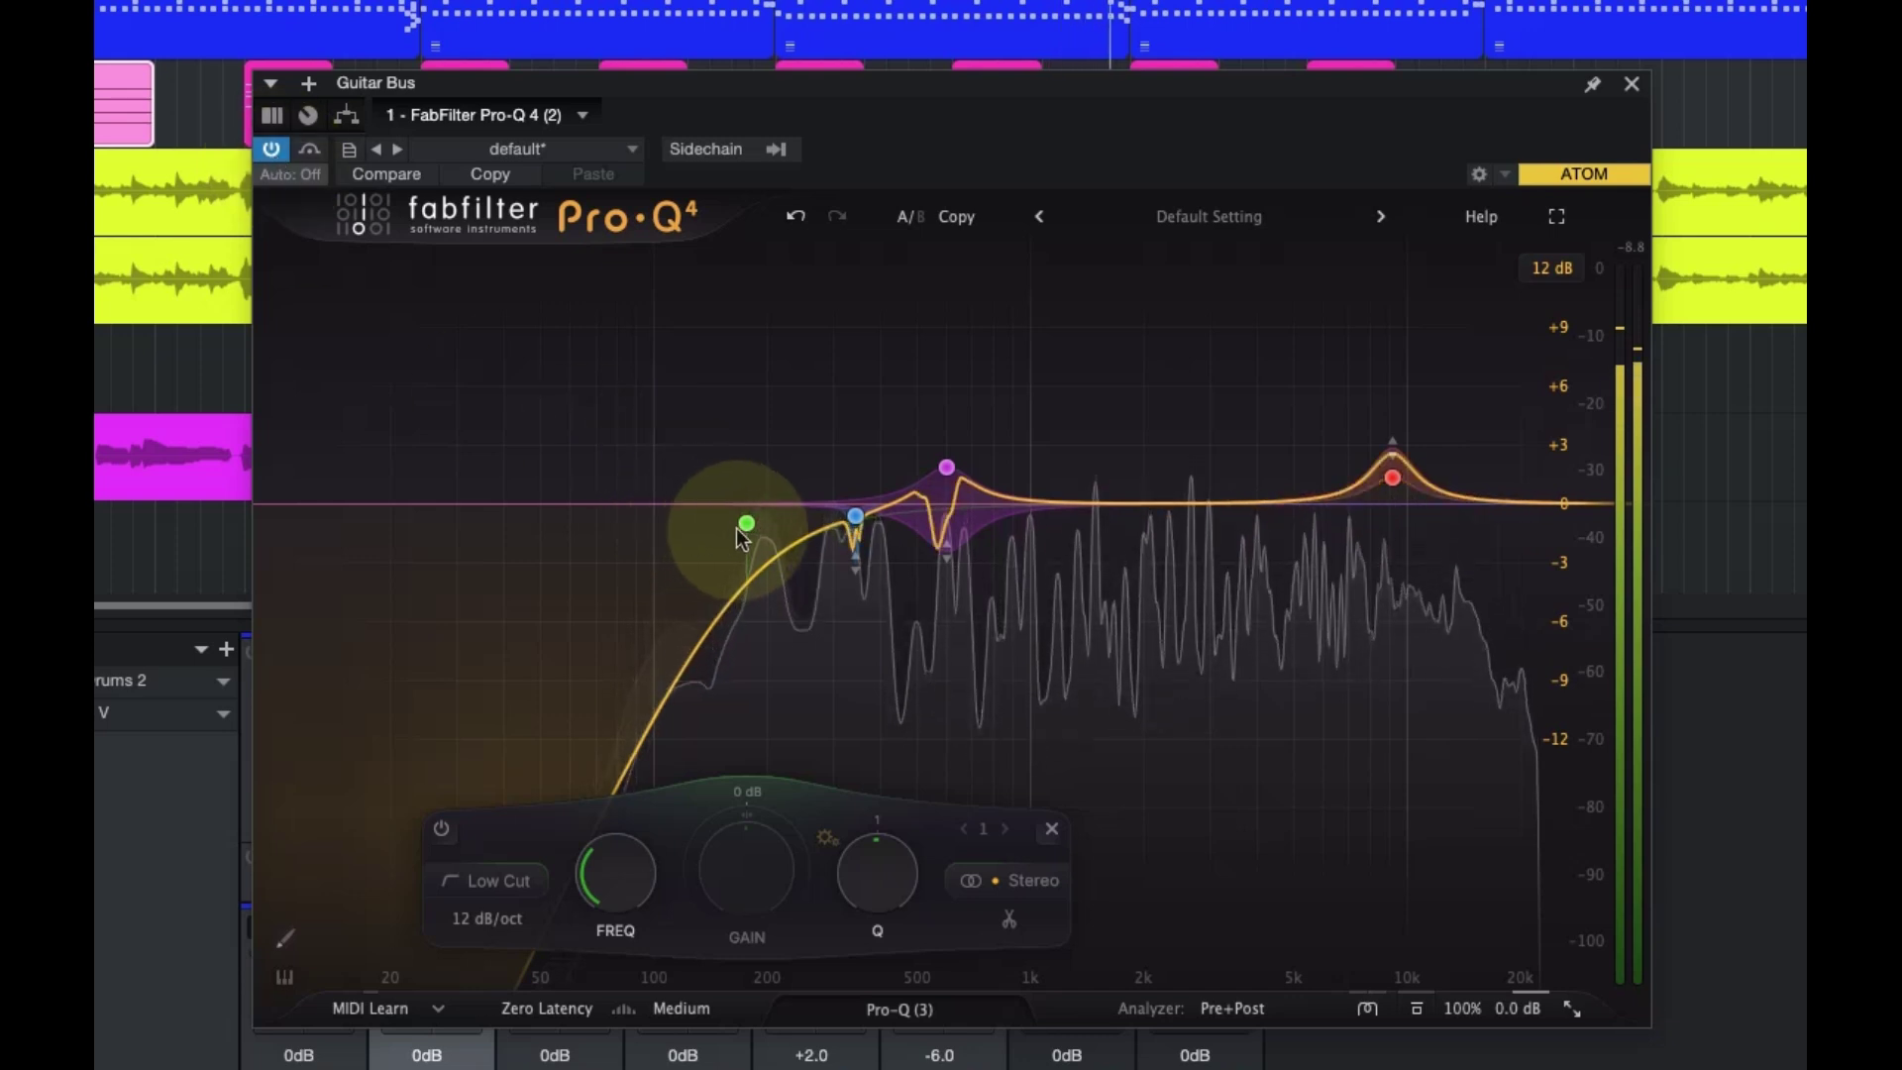
Lower the Guitar Bus EQ's low cut to about 162 Hz and reposition the EQ window.
drag(746, 523, 732, 524)
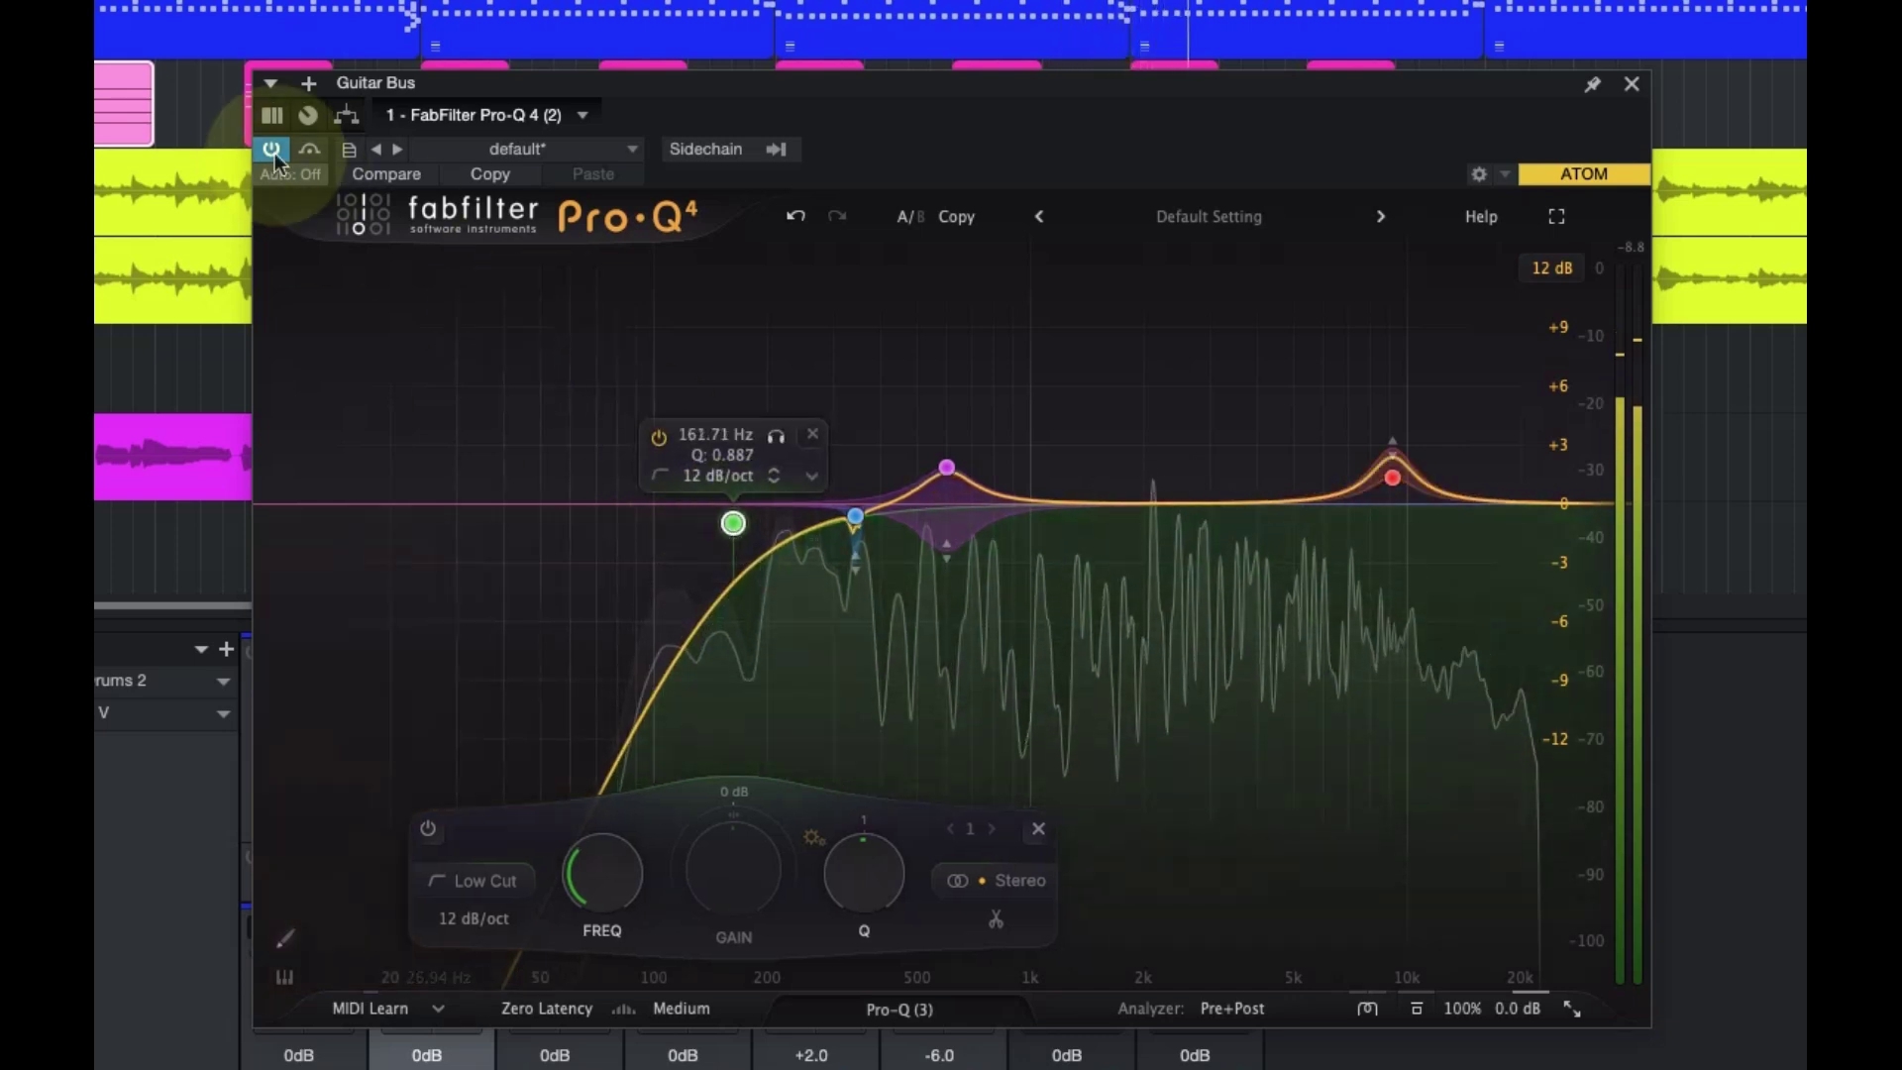
mouse_move(949, 475)
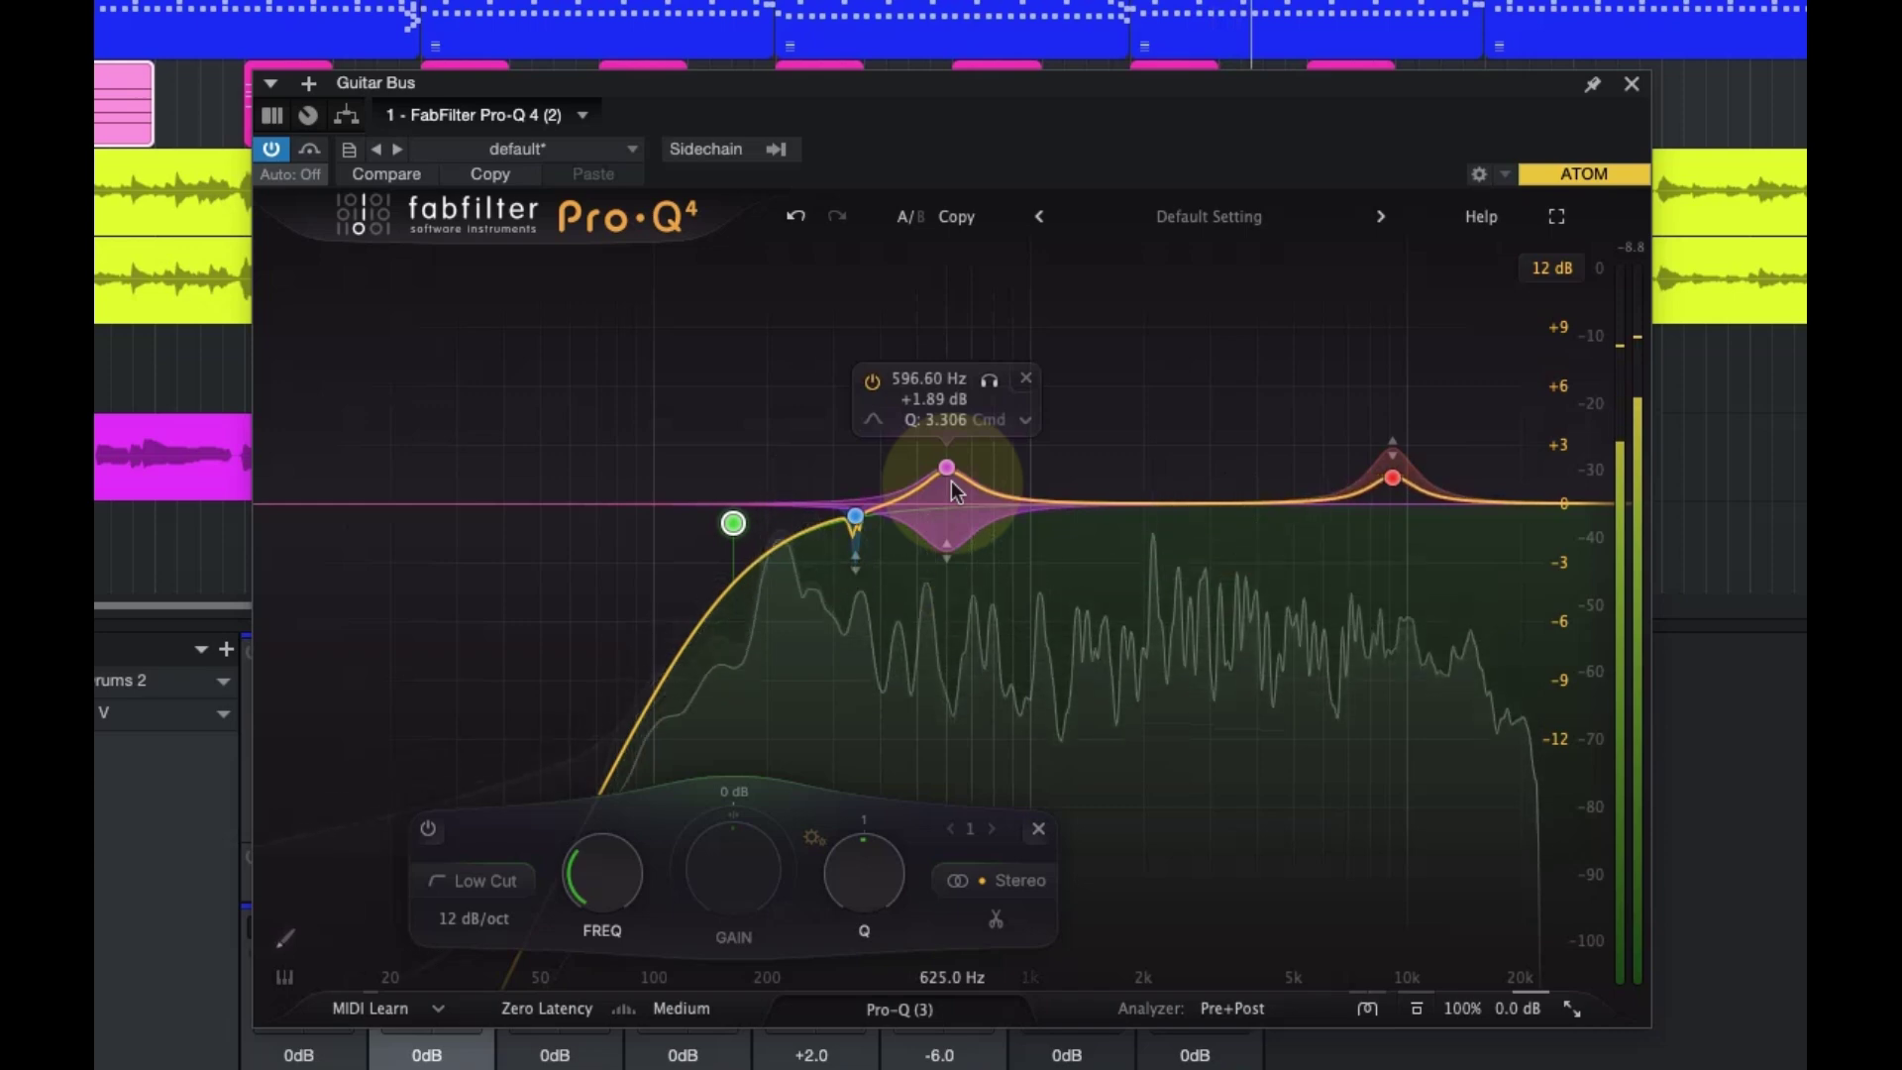
mouse_move(904, 684)
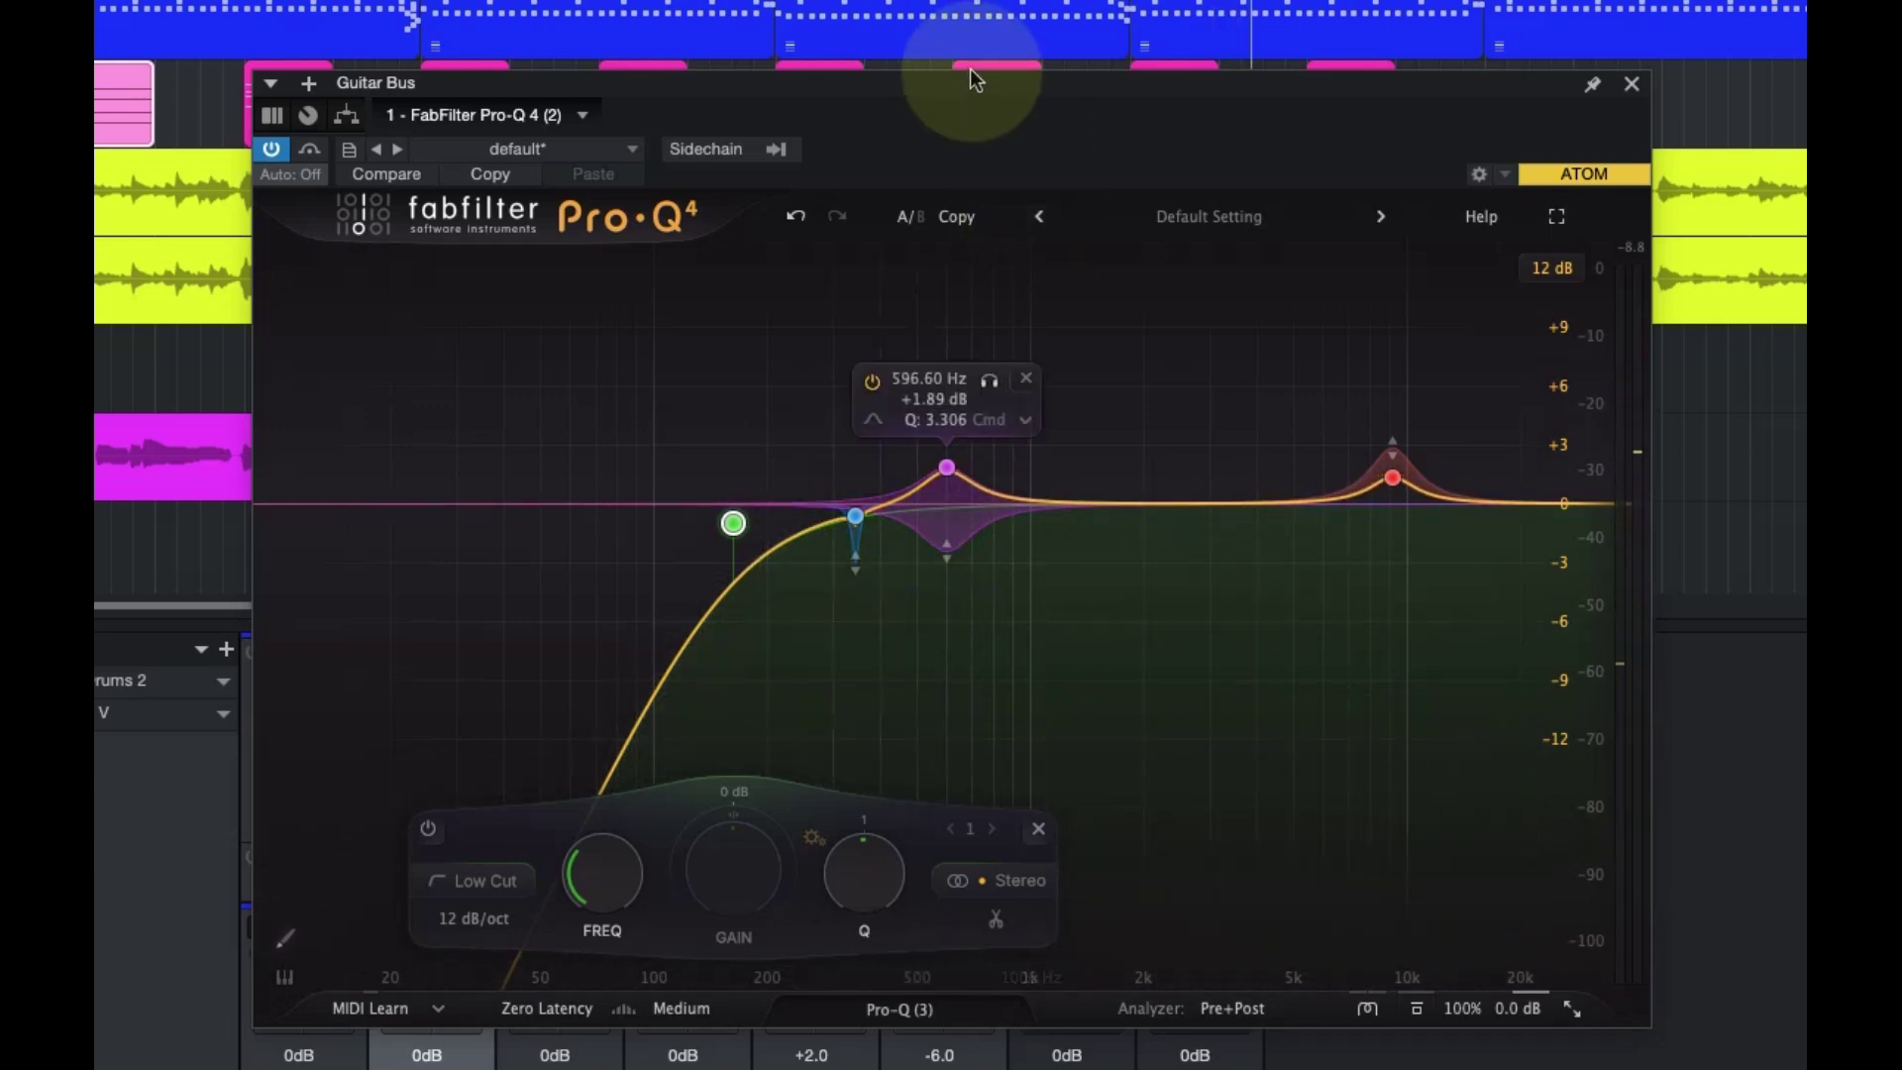
drag(972, 96, 1059, 85)
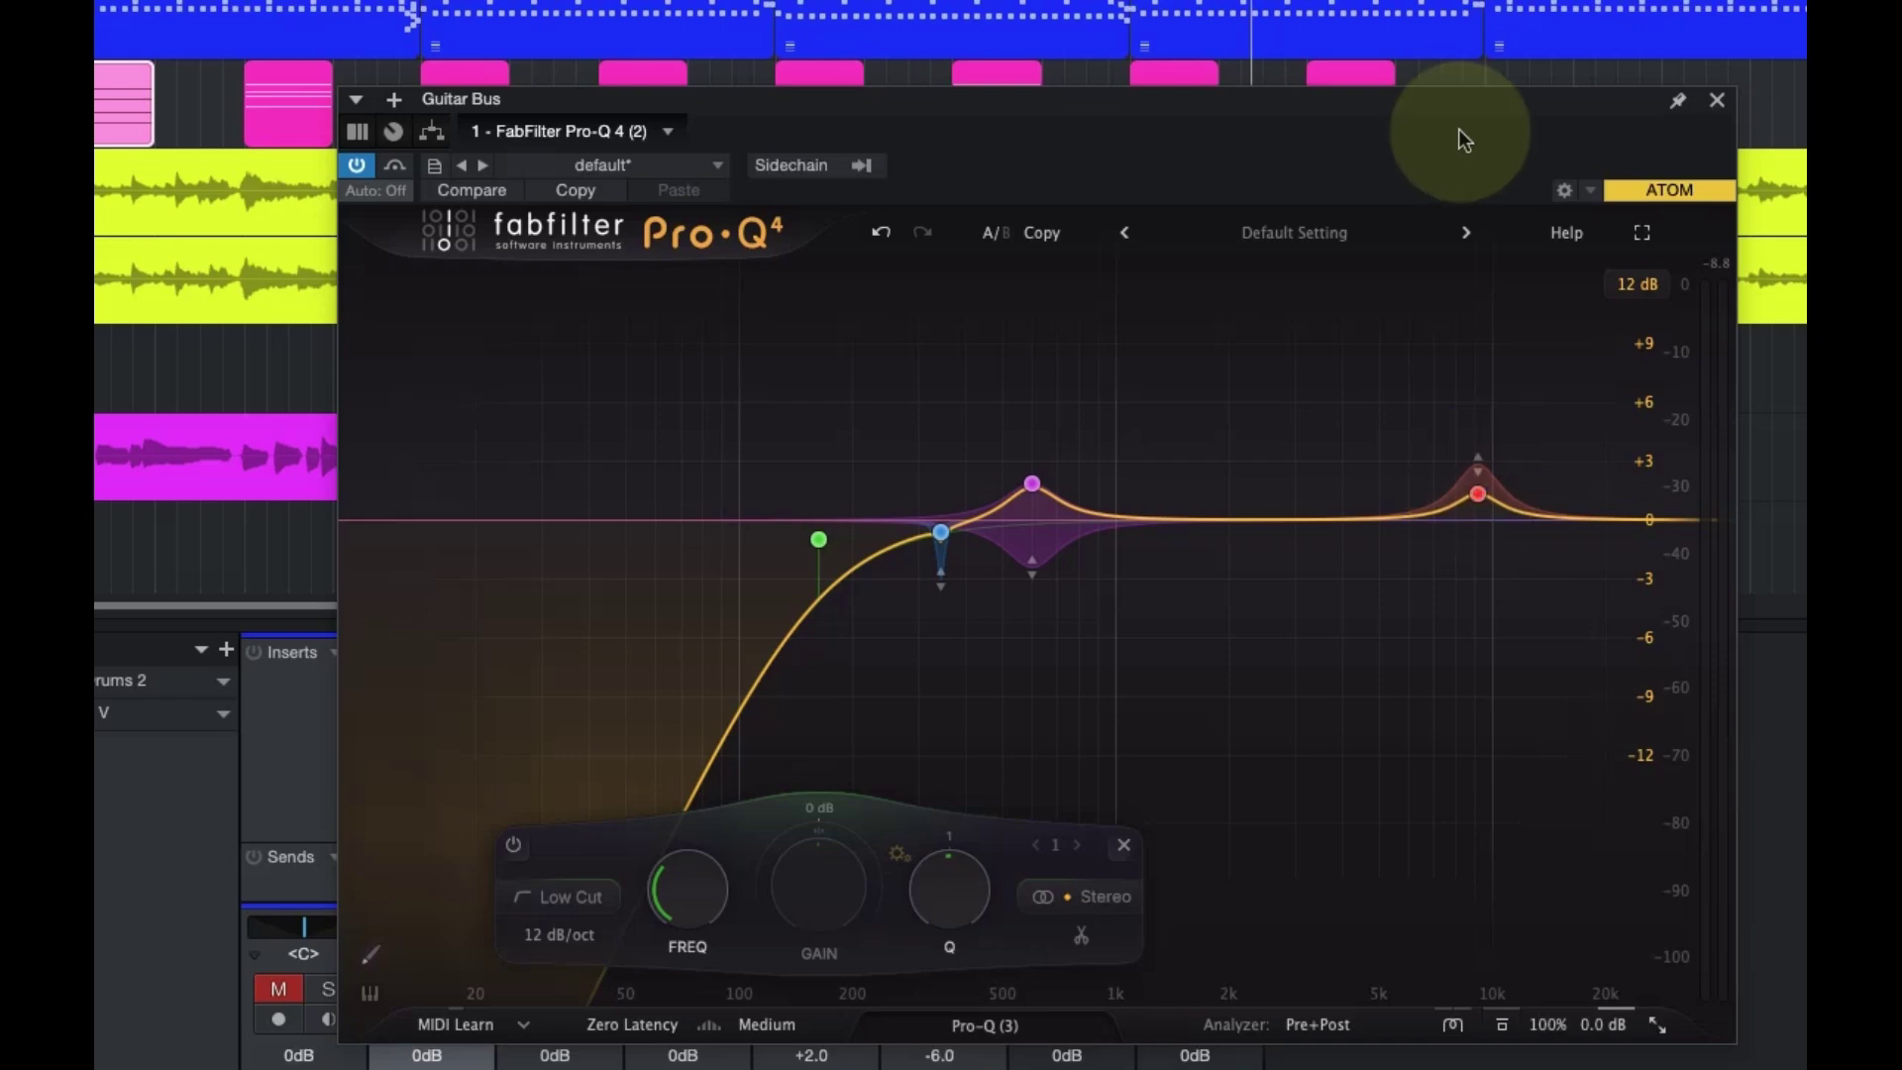
drag(1460, 136, 1185, 119)
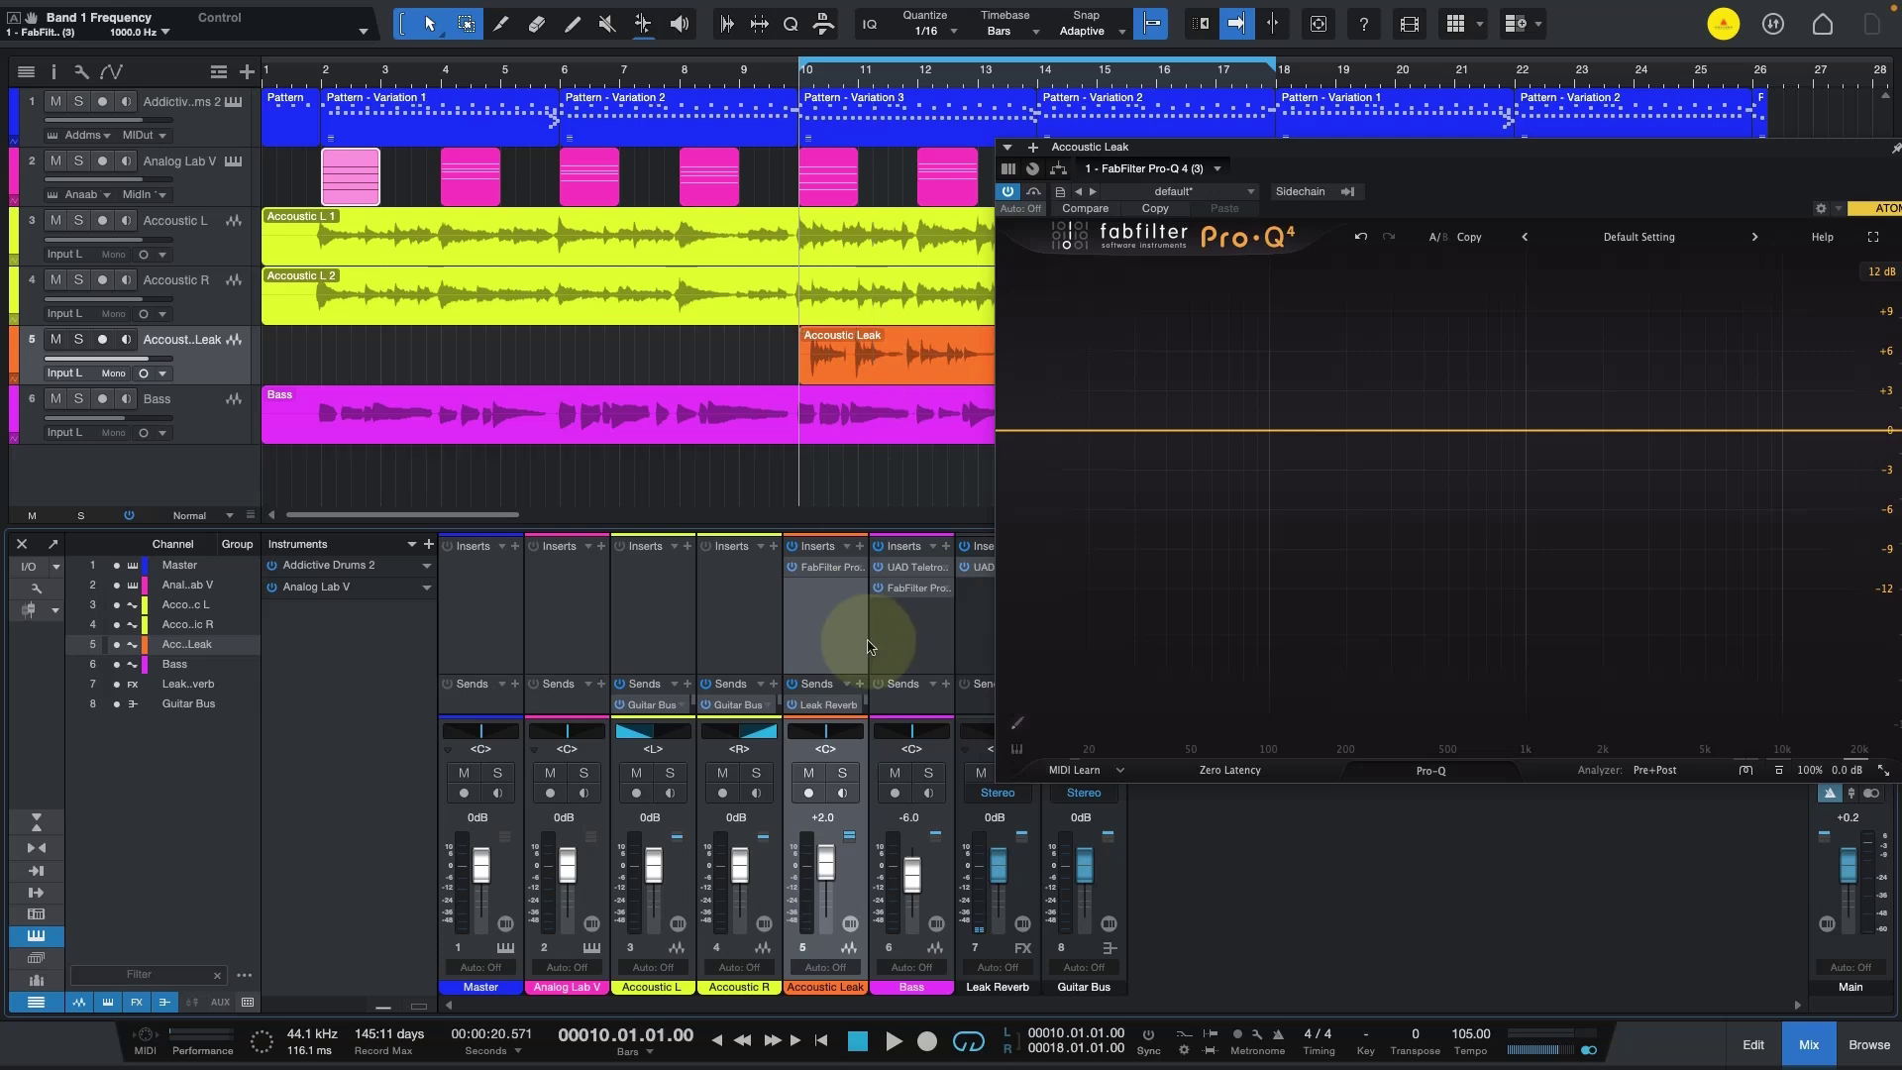
Raise the Main output to +2.8 dB and play the soloed Acoustic Leak track with its EQ in full-screen view.
drag(1462, 199, 1141, 185)
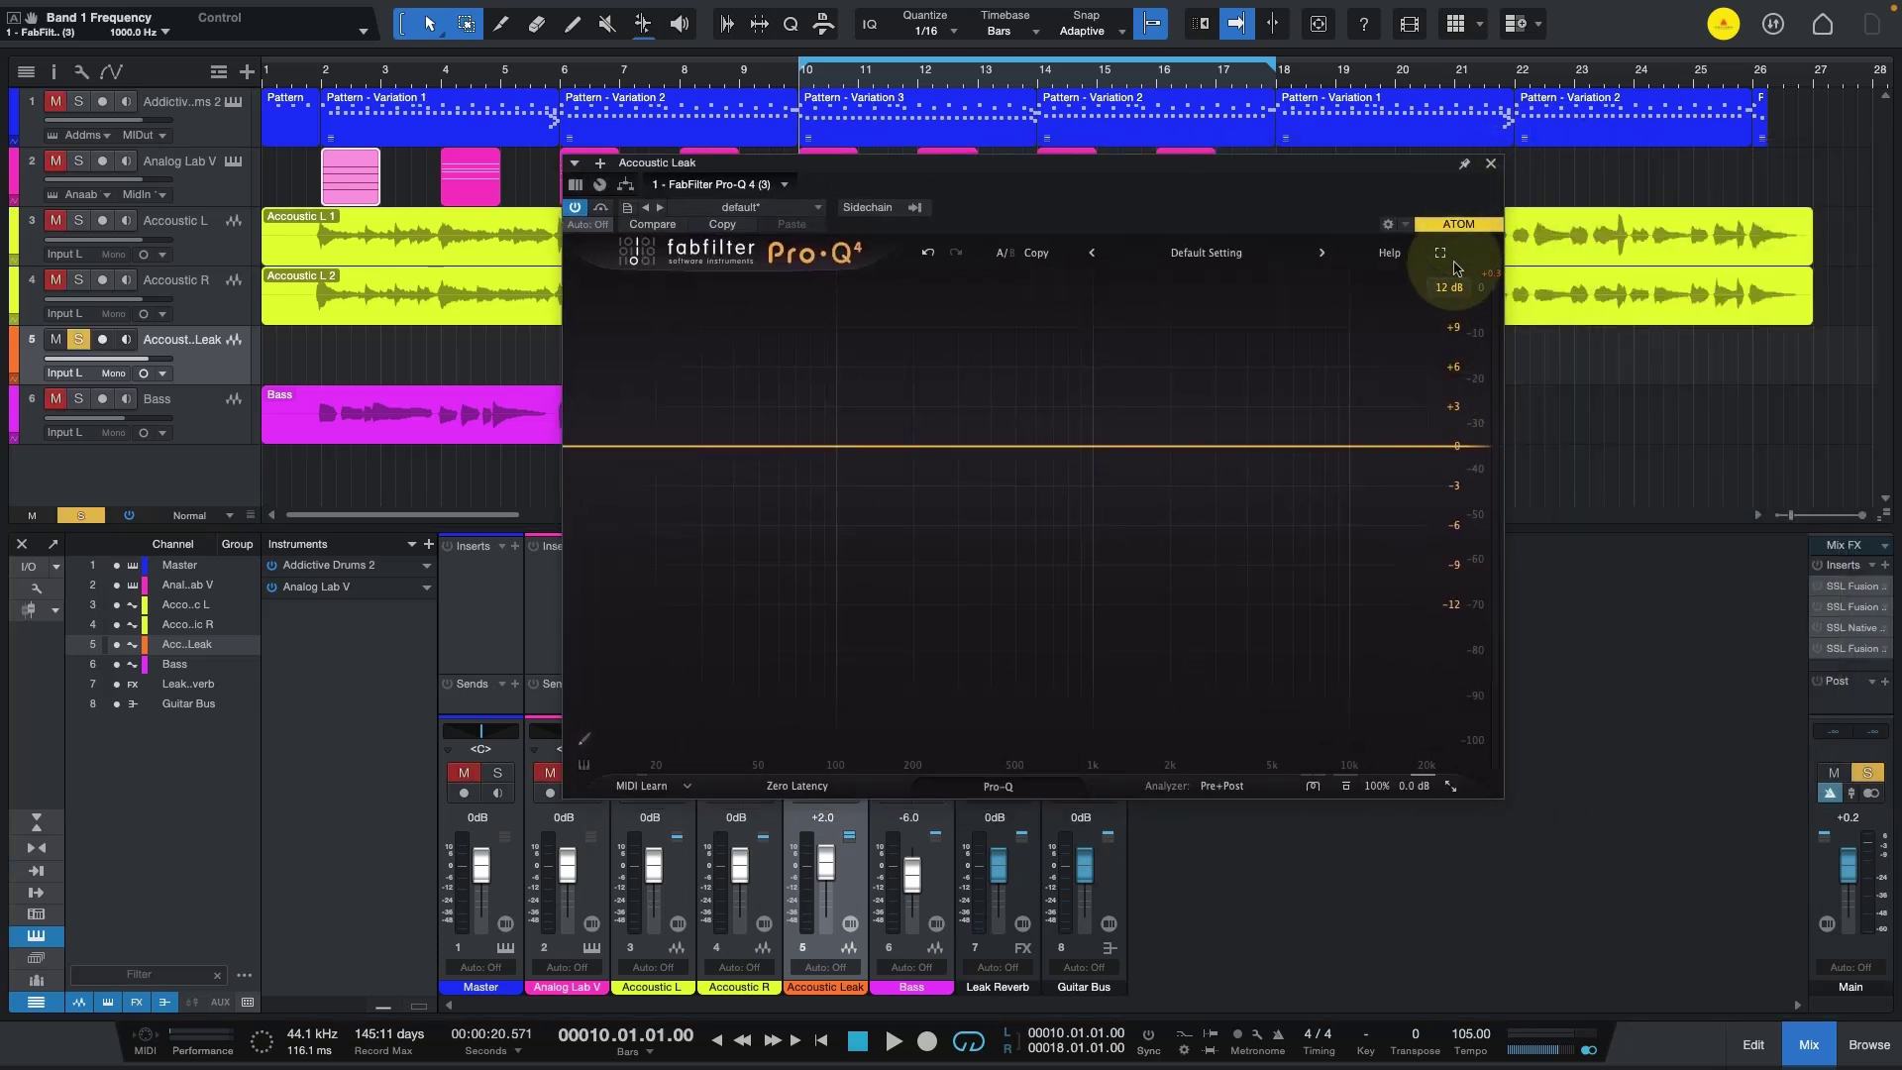
drag(1849, 878, 1851, 872)
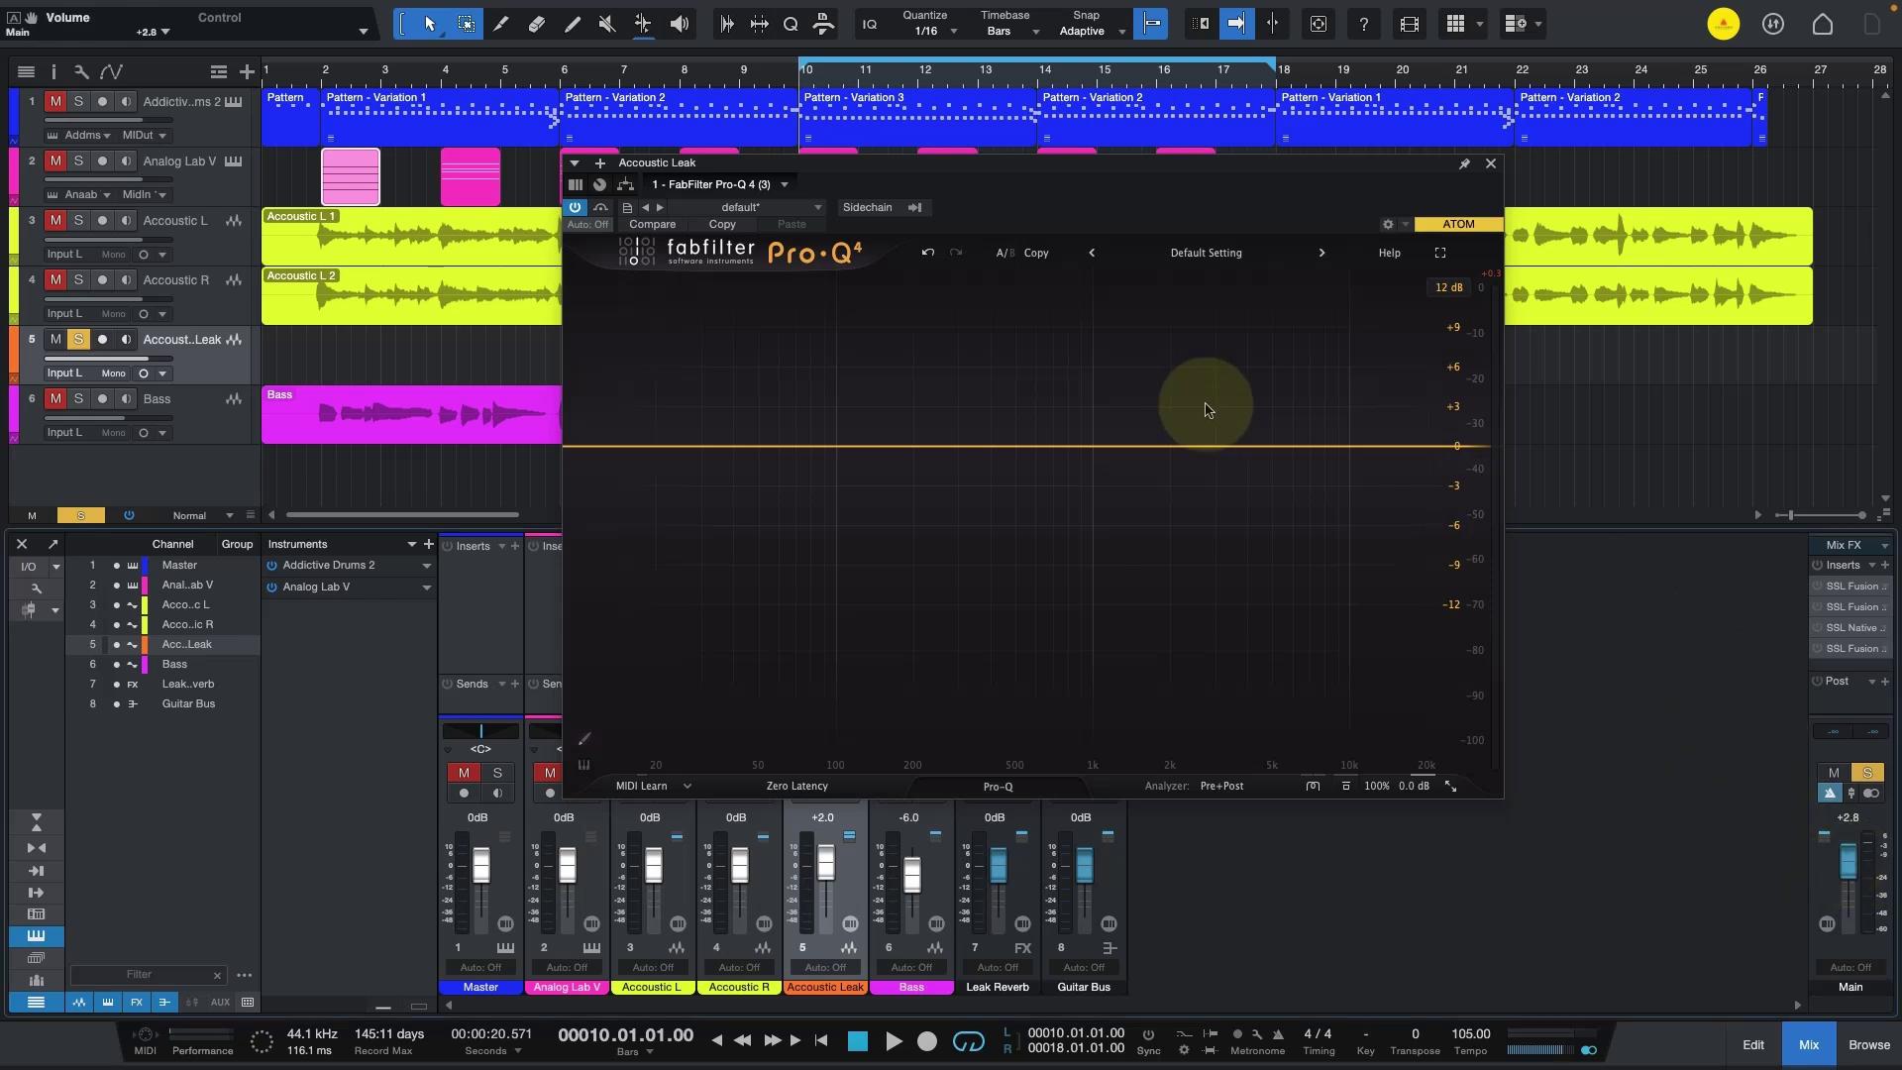
click(1439, 254)
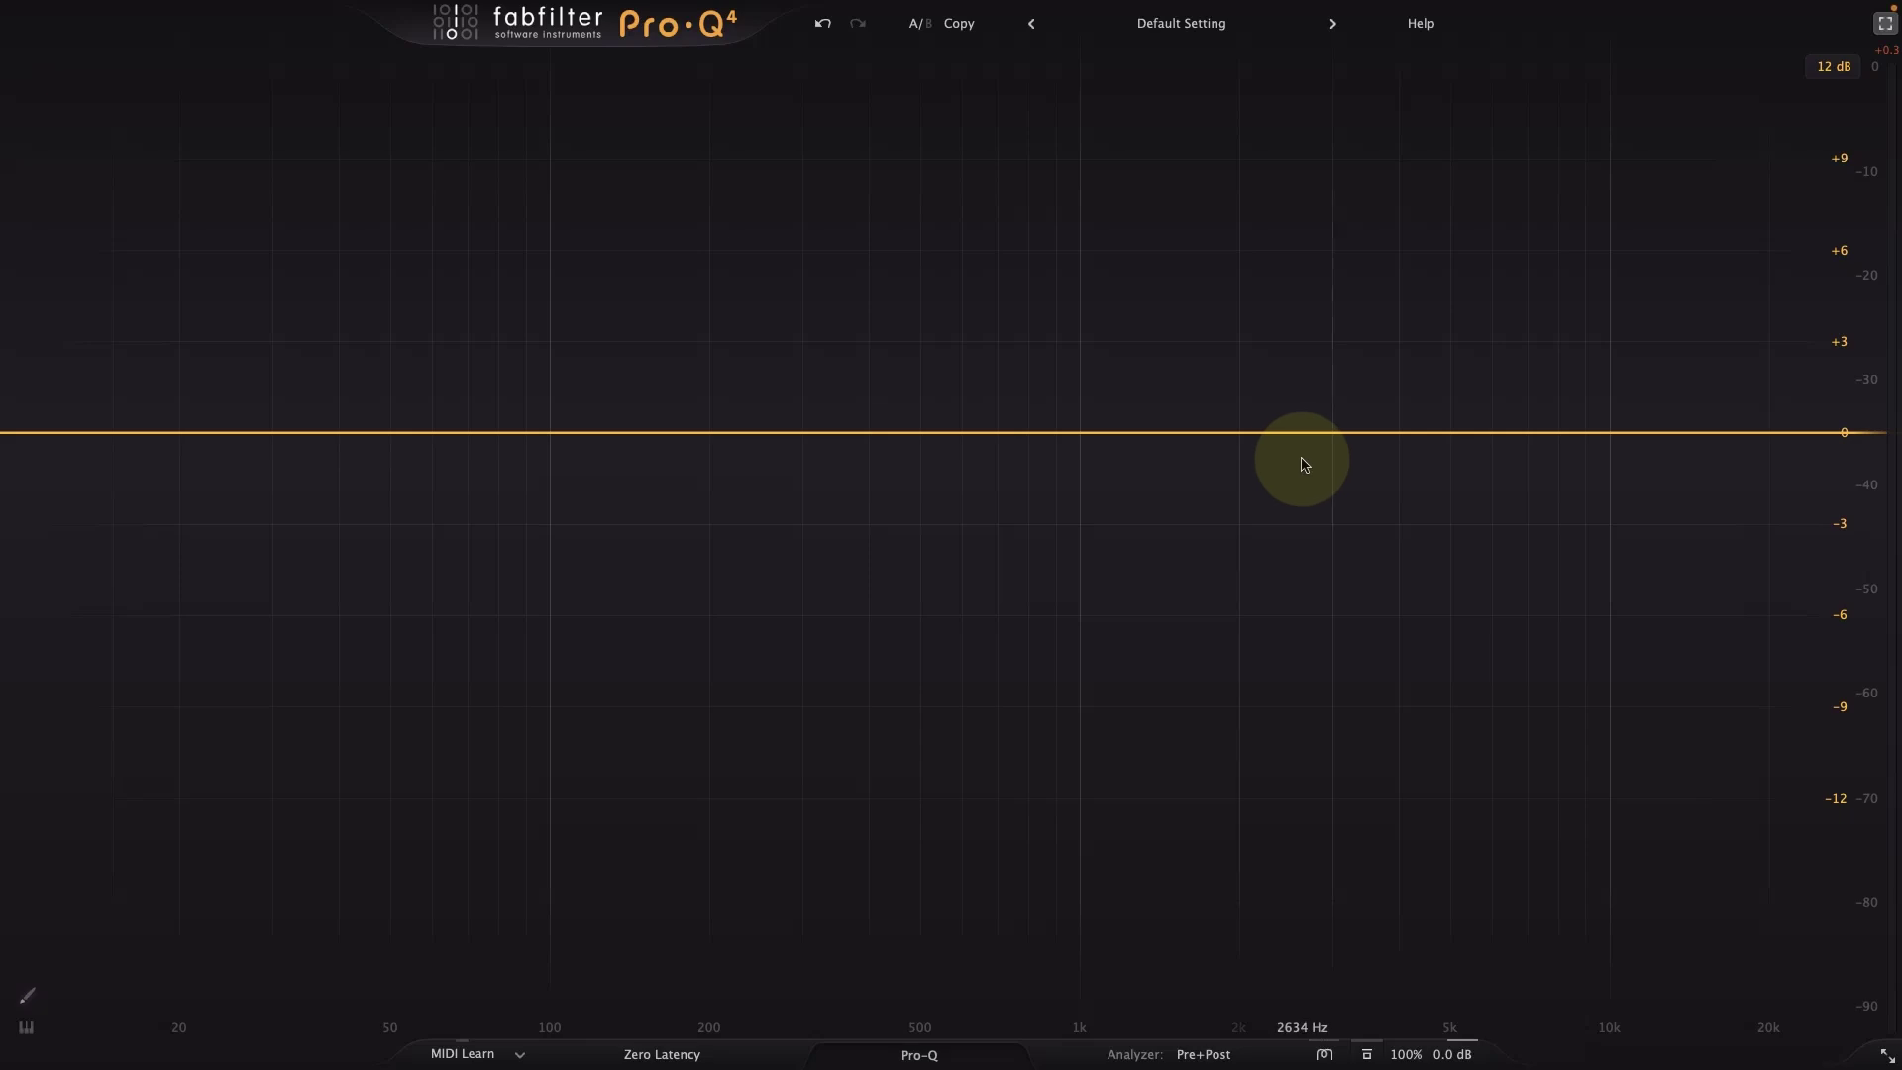
key(space)
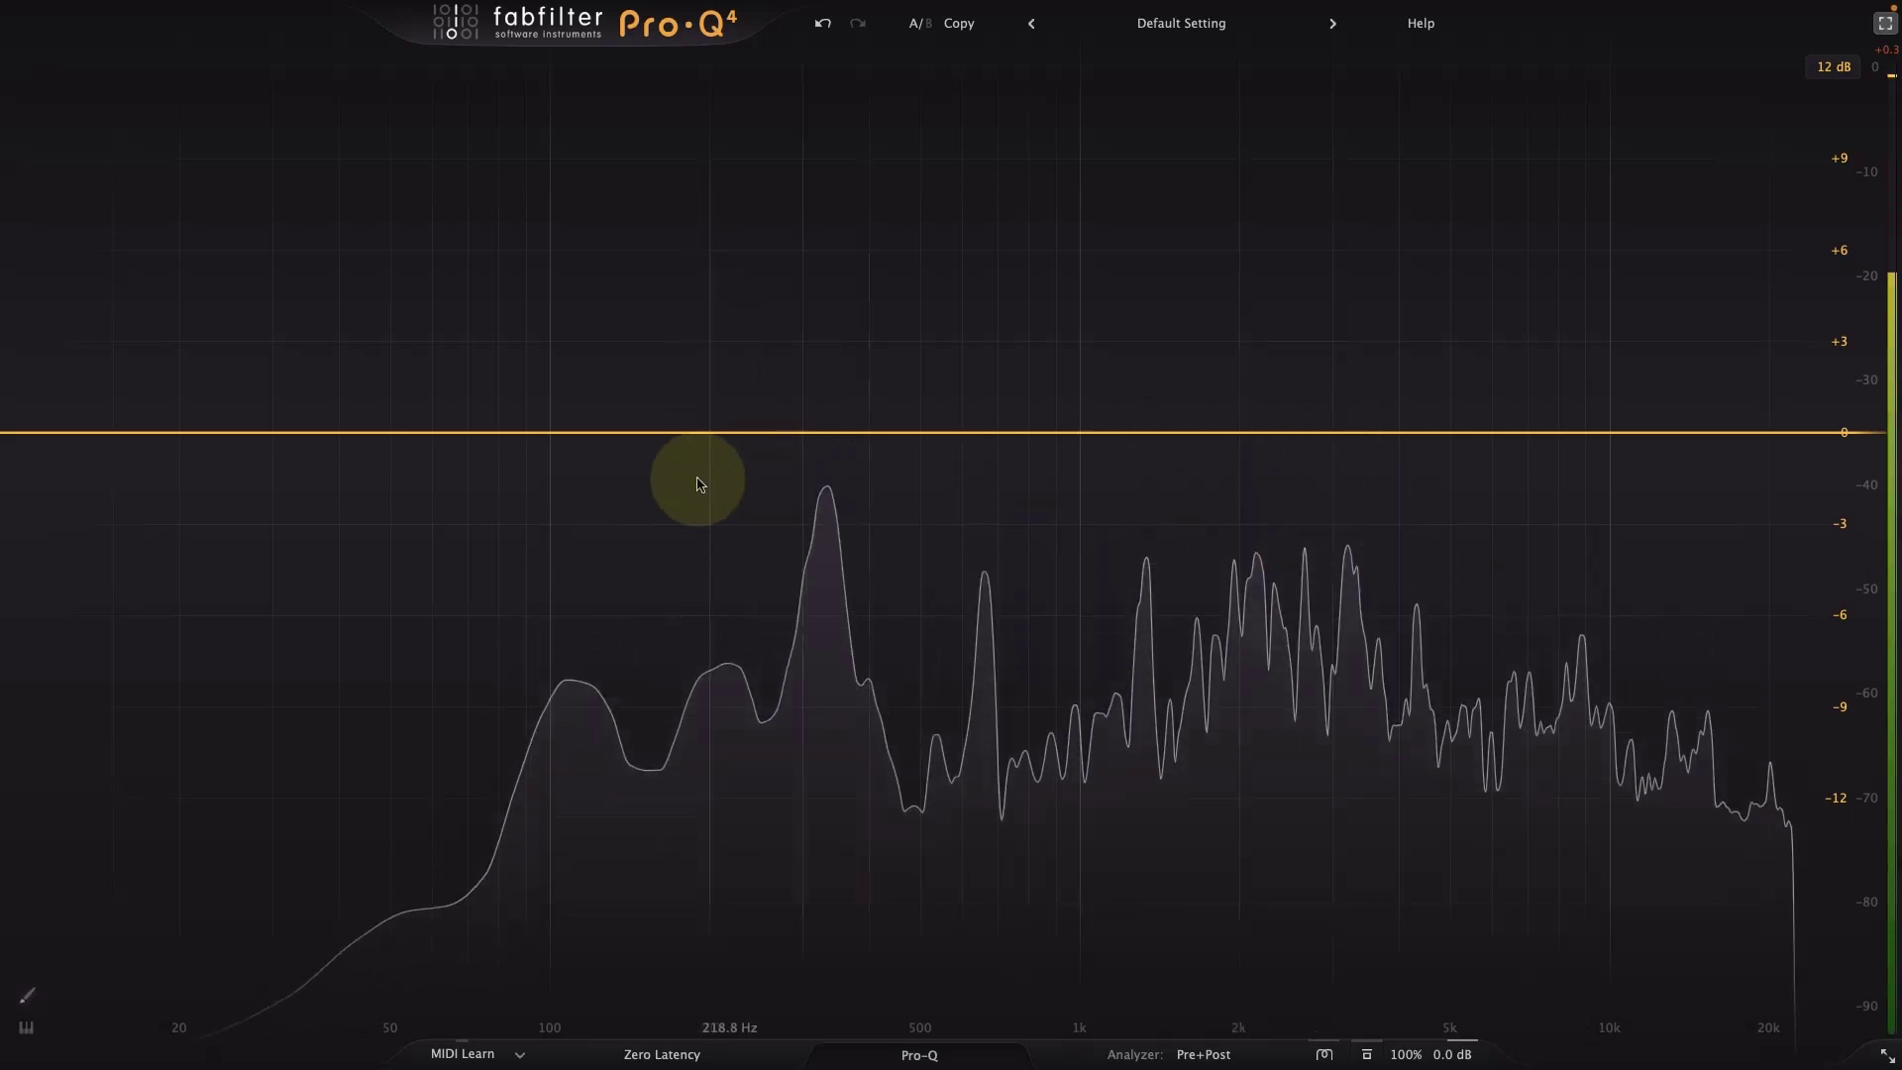
Sketch an EQ curve with a low cut, gentle mid dips and a high shelf of about +2 dB near 10.8 kHz.
mouse_move(39, 1006)
mouse_down()
mouse_move(30, 991)
mouse_move(40, 1055)
mouse_move(93, 998)
mouse_move(412, 979)
mouse_move(628, 514)
mouse_move(796, 441)
mouse_move(822, 510)
mouse_move(975, 475)
mouse_up()
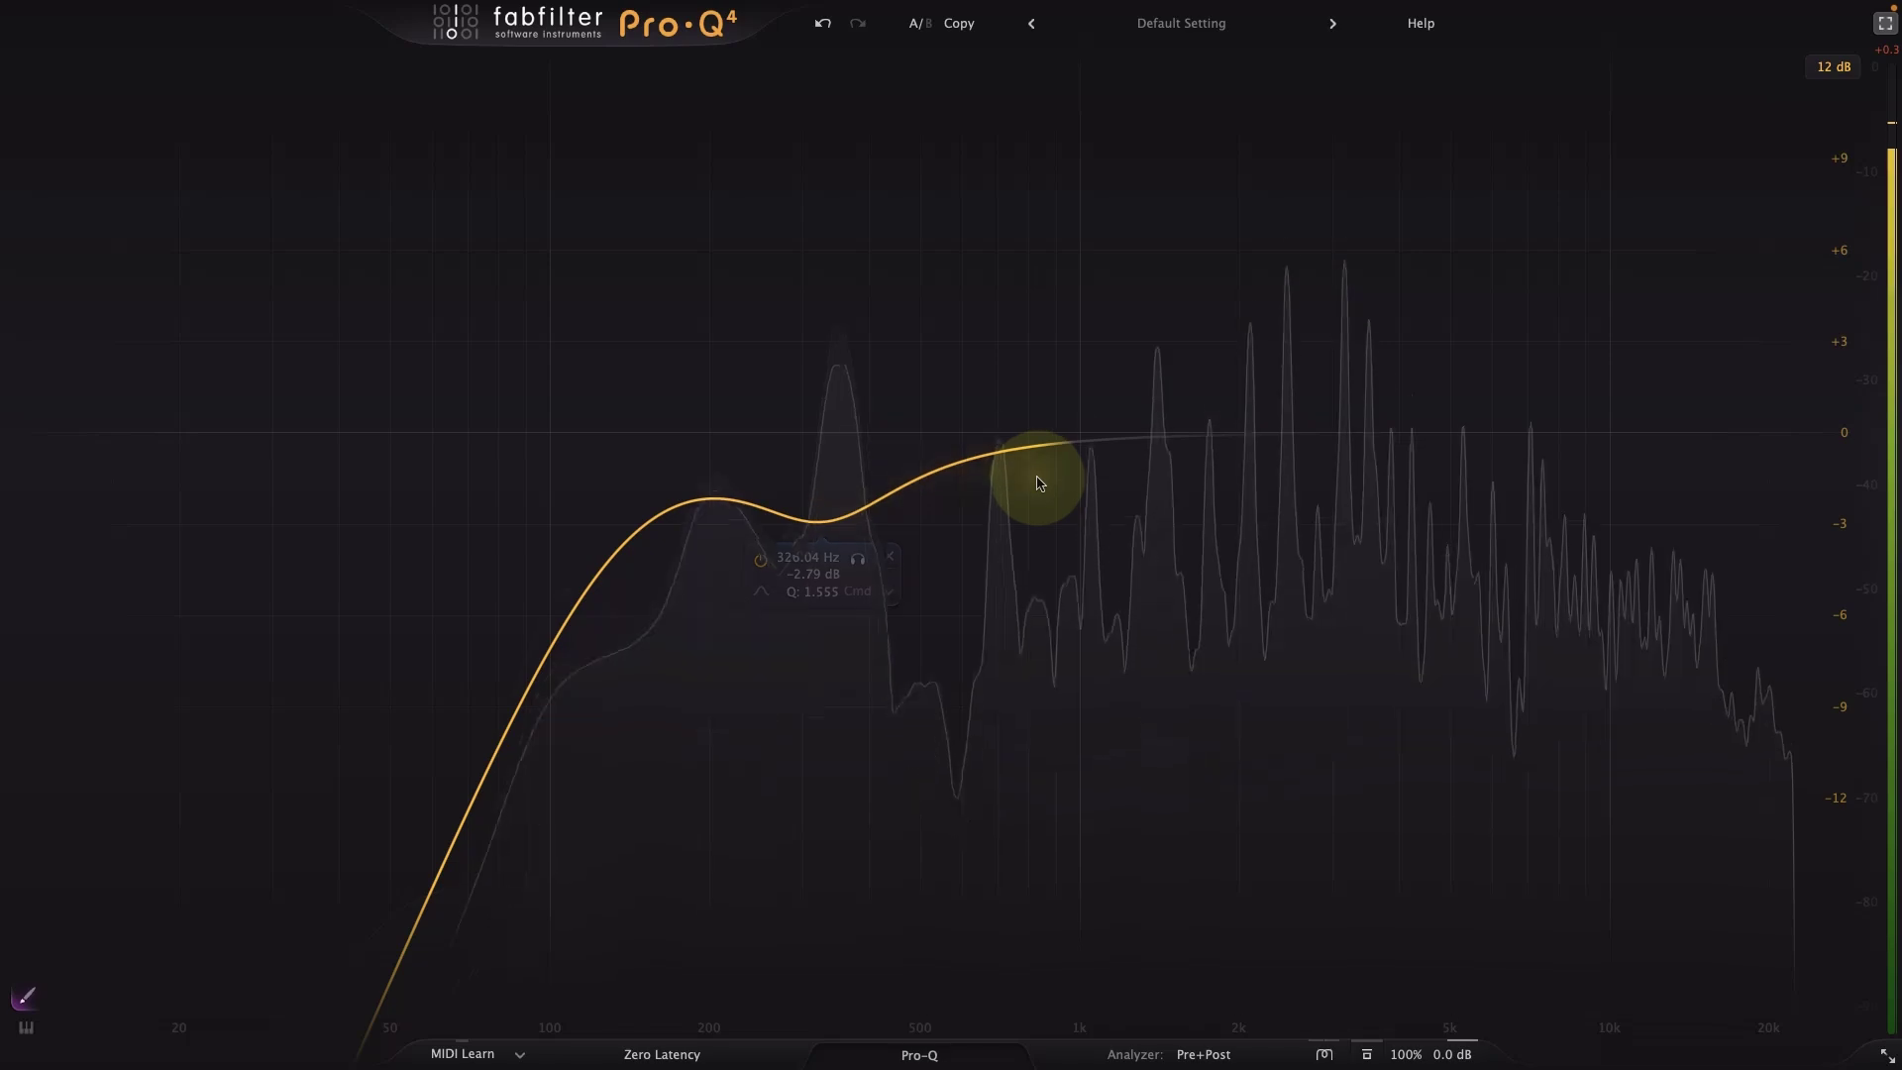
mouse_move(1475, 430)
mouse_down()
mouse_move(1681, 432)
mouse_move(1648, 373)
mouse_move(1634, 390)
mouse_up()
click(957, 512)
Adjust the low cut to about 146 Hz and the dips to about -0.6 dB at 353 Hz, -1 dB at 1.2 kHz and -1.3 dB at 3 kHz.
drag(816, 520, 837, 454)
drag(1088, 505, 1117, 463)
drag(624, 436, 637, 430)
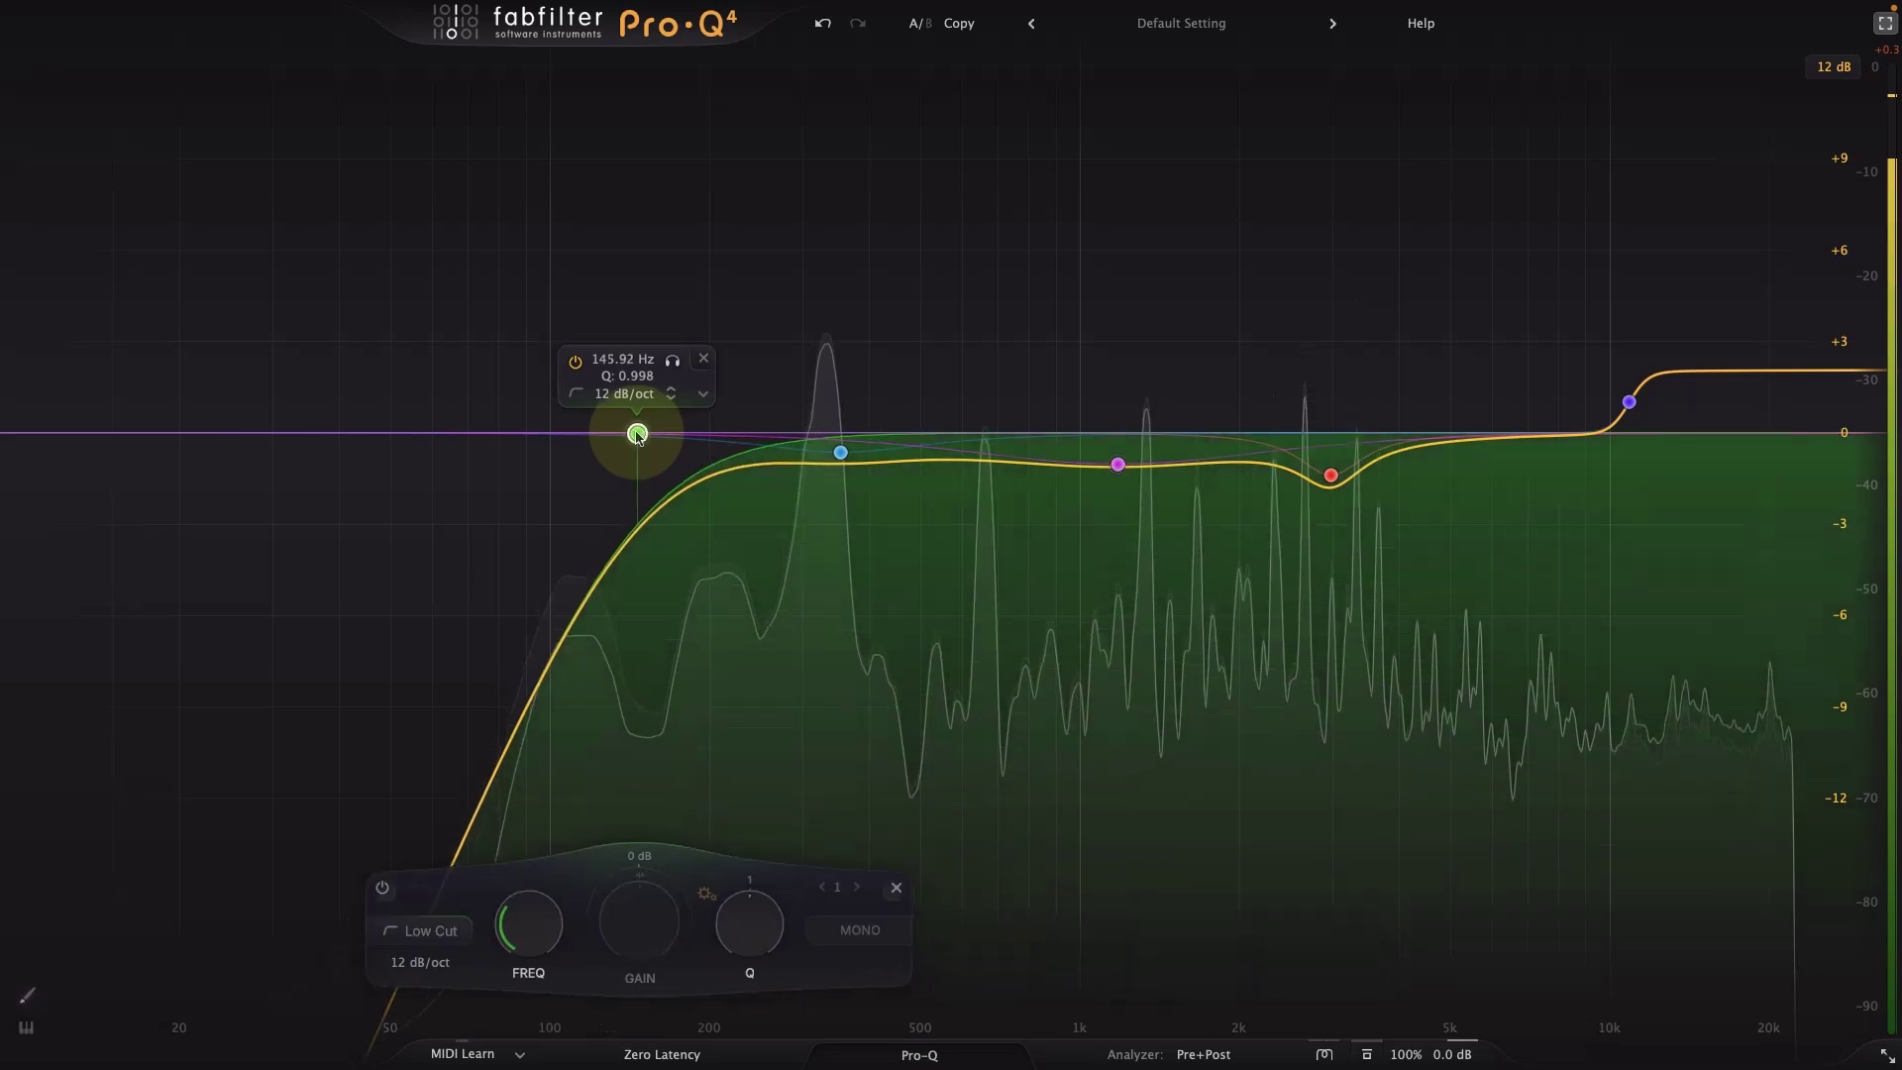
drag(1326, 481, 1331, 479)
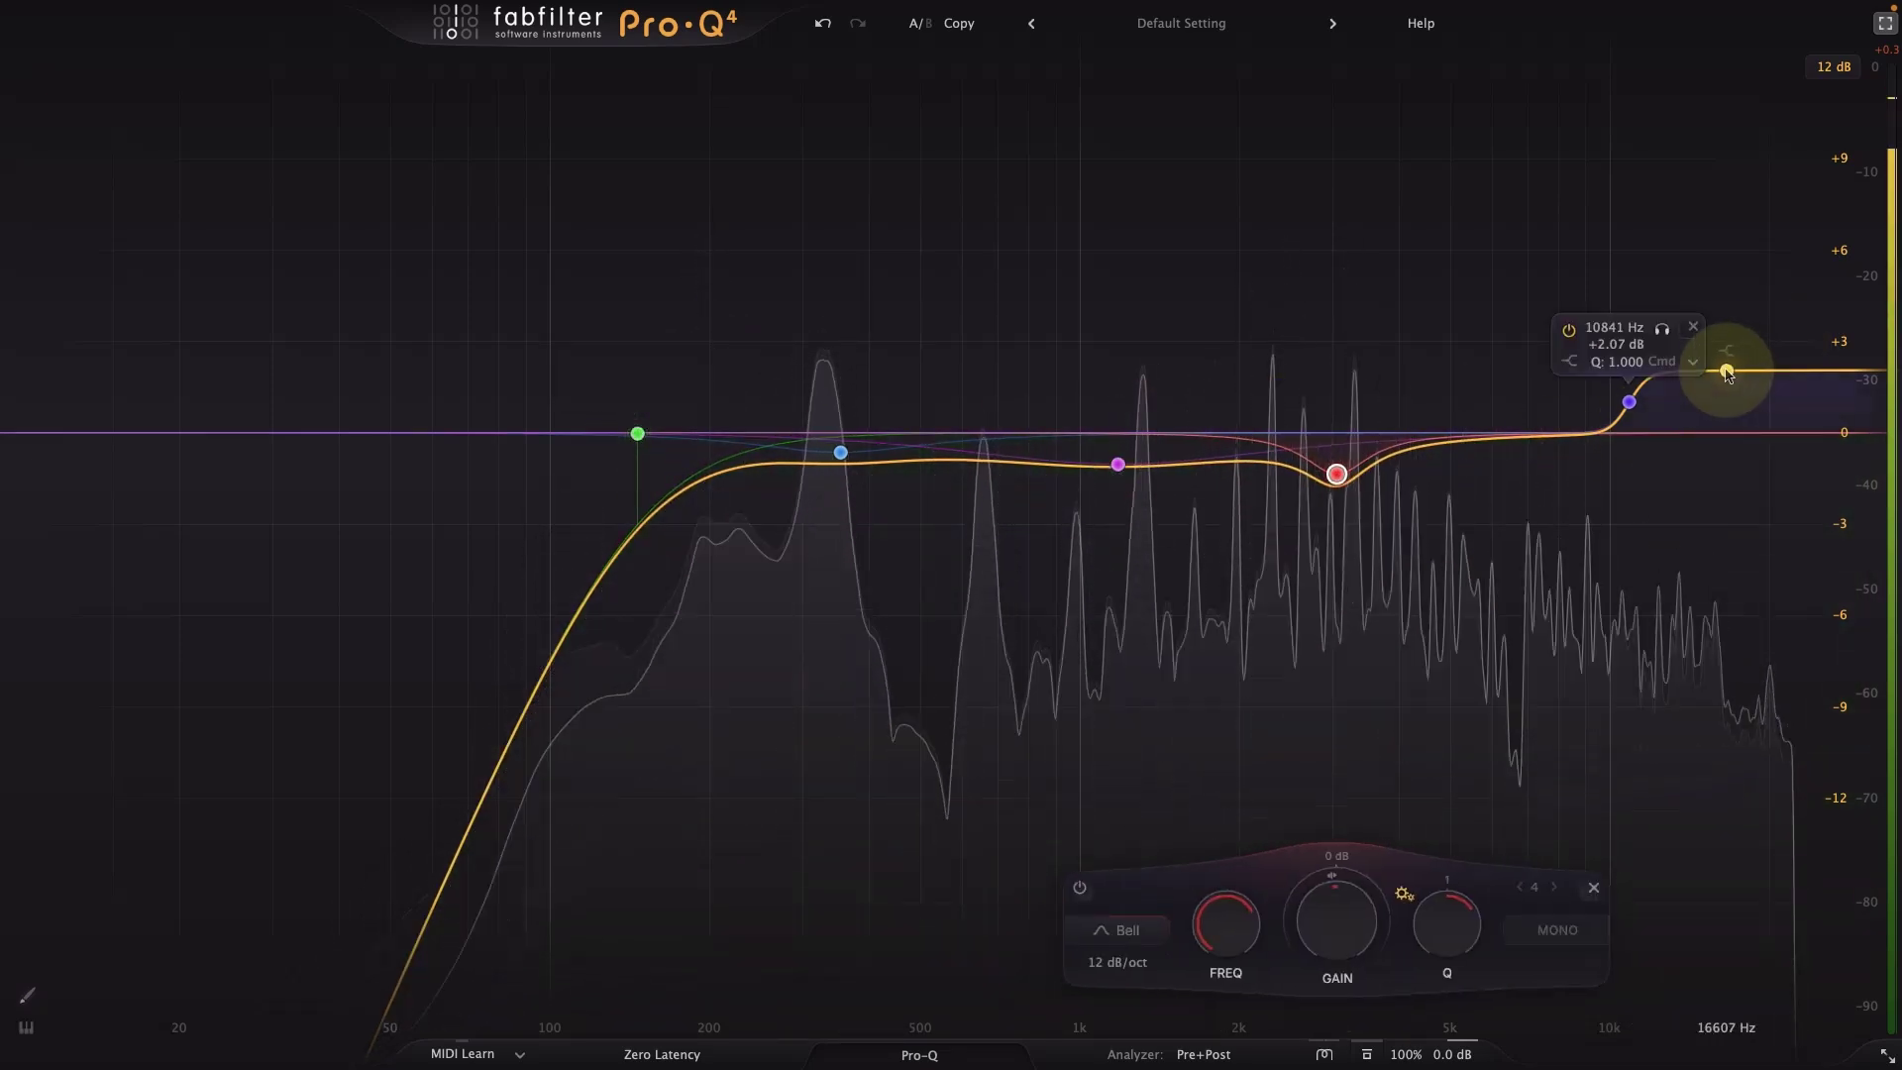
Try a band pass shape on the 10.8 kHz high shelf band and undo it.
click(1569, 360)
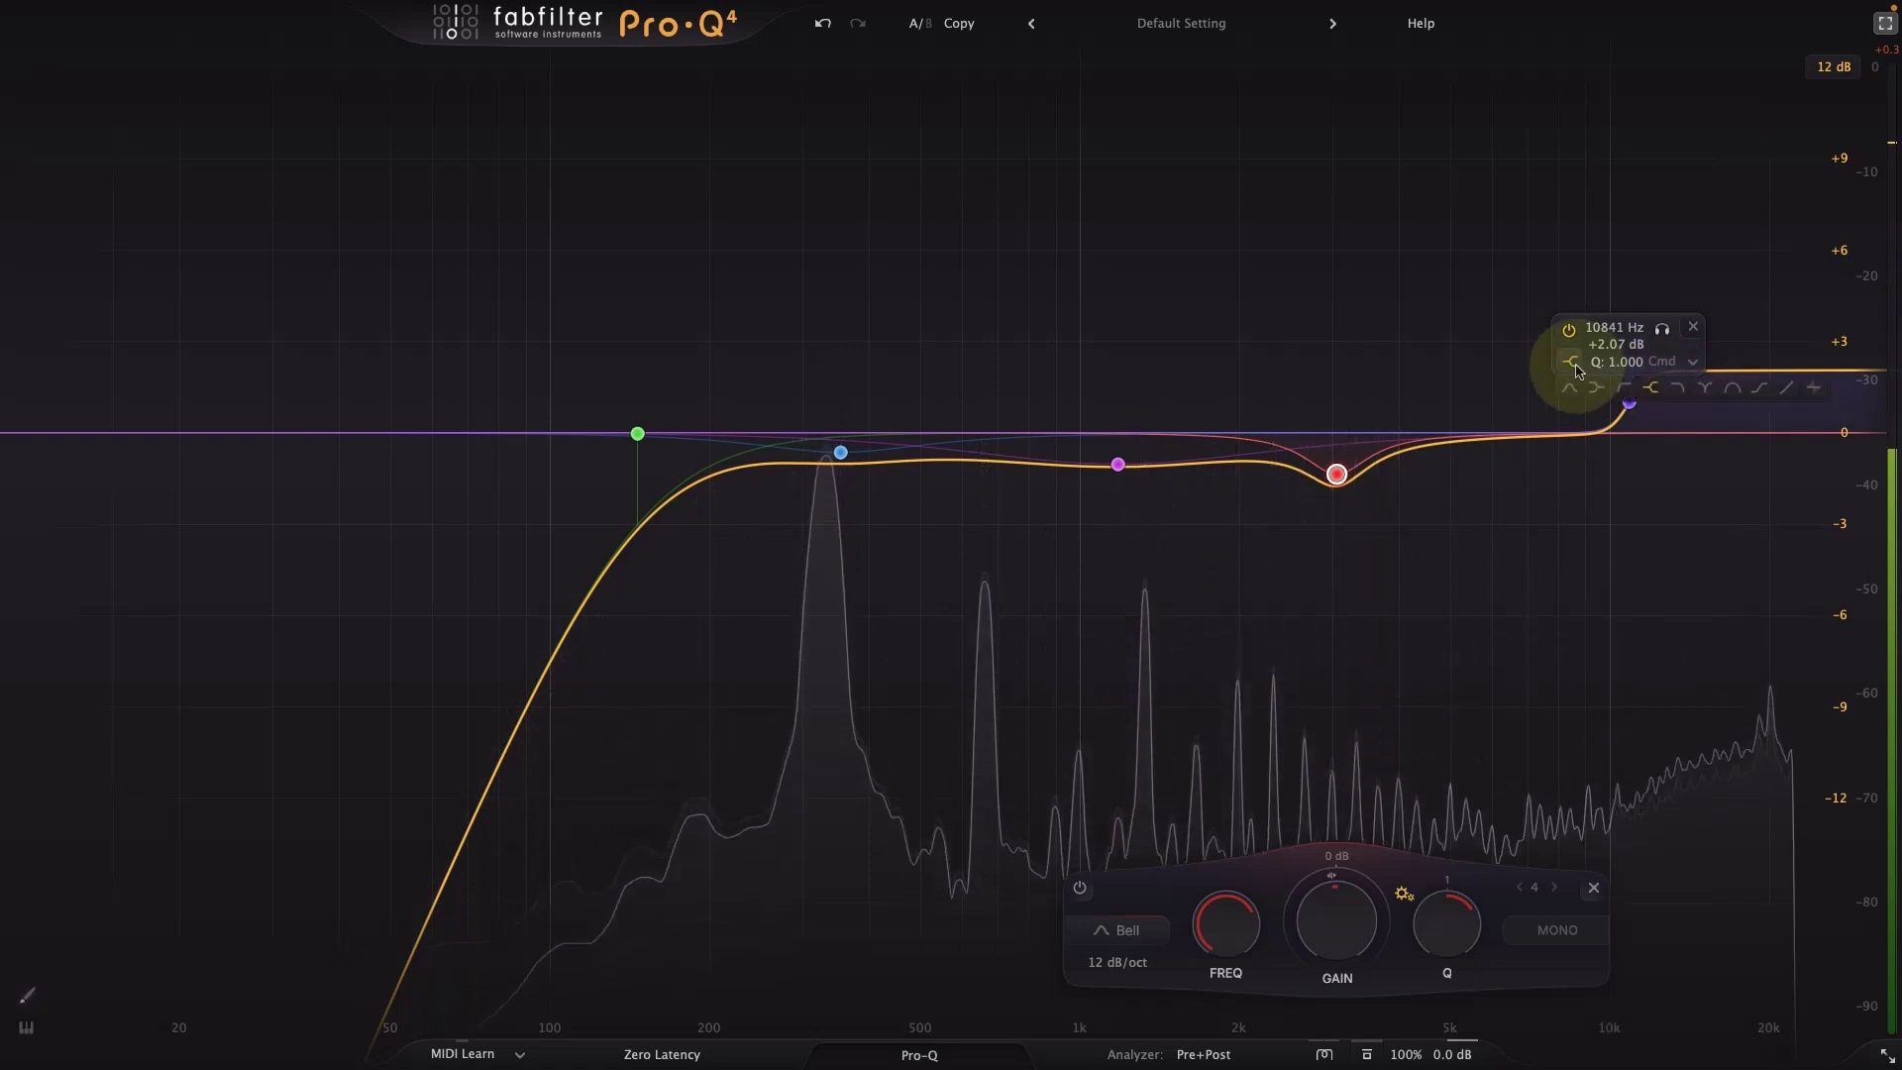
click(1728, 389)
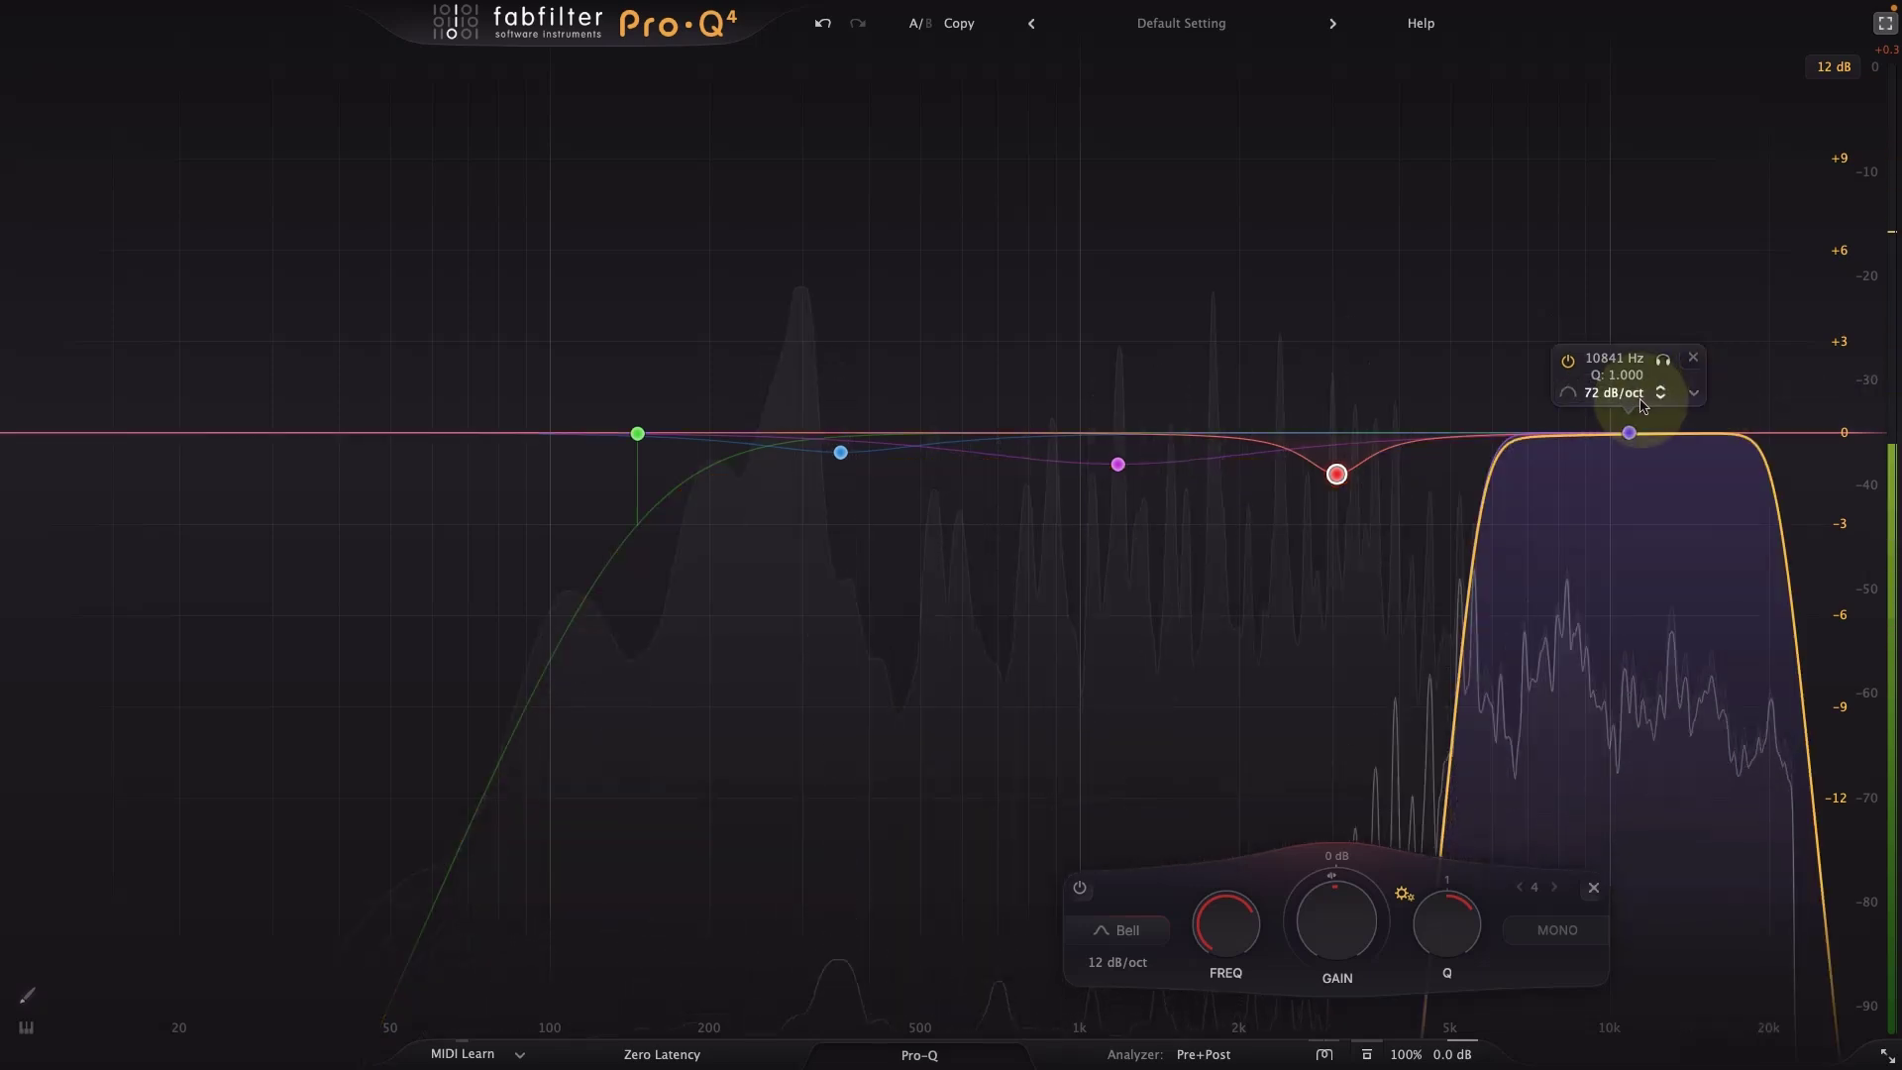
key(super+z)
Add a second high shelf band at about 12 kHz with roughly 0 dB gain.
mouse_move(1713, 374)
mouse_down()
mouse_move(1692, 424)
mouse_move(1681, 373)
mouse_up()
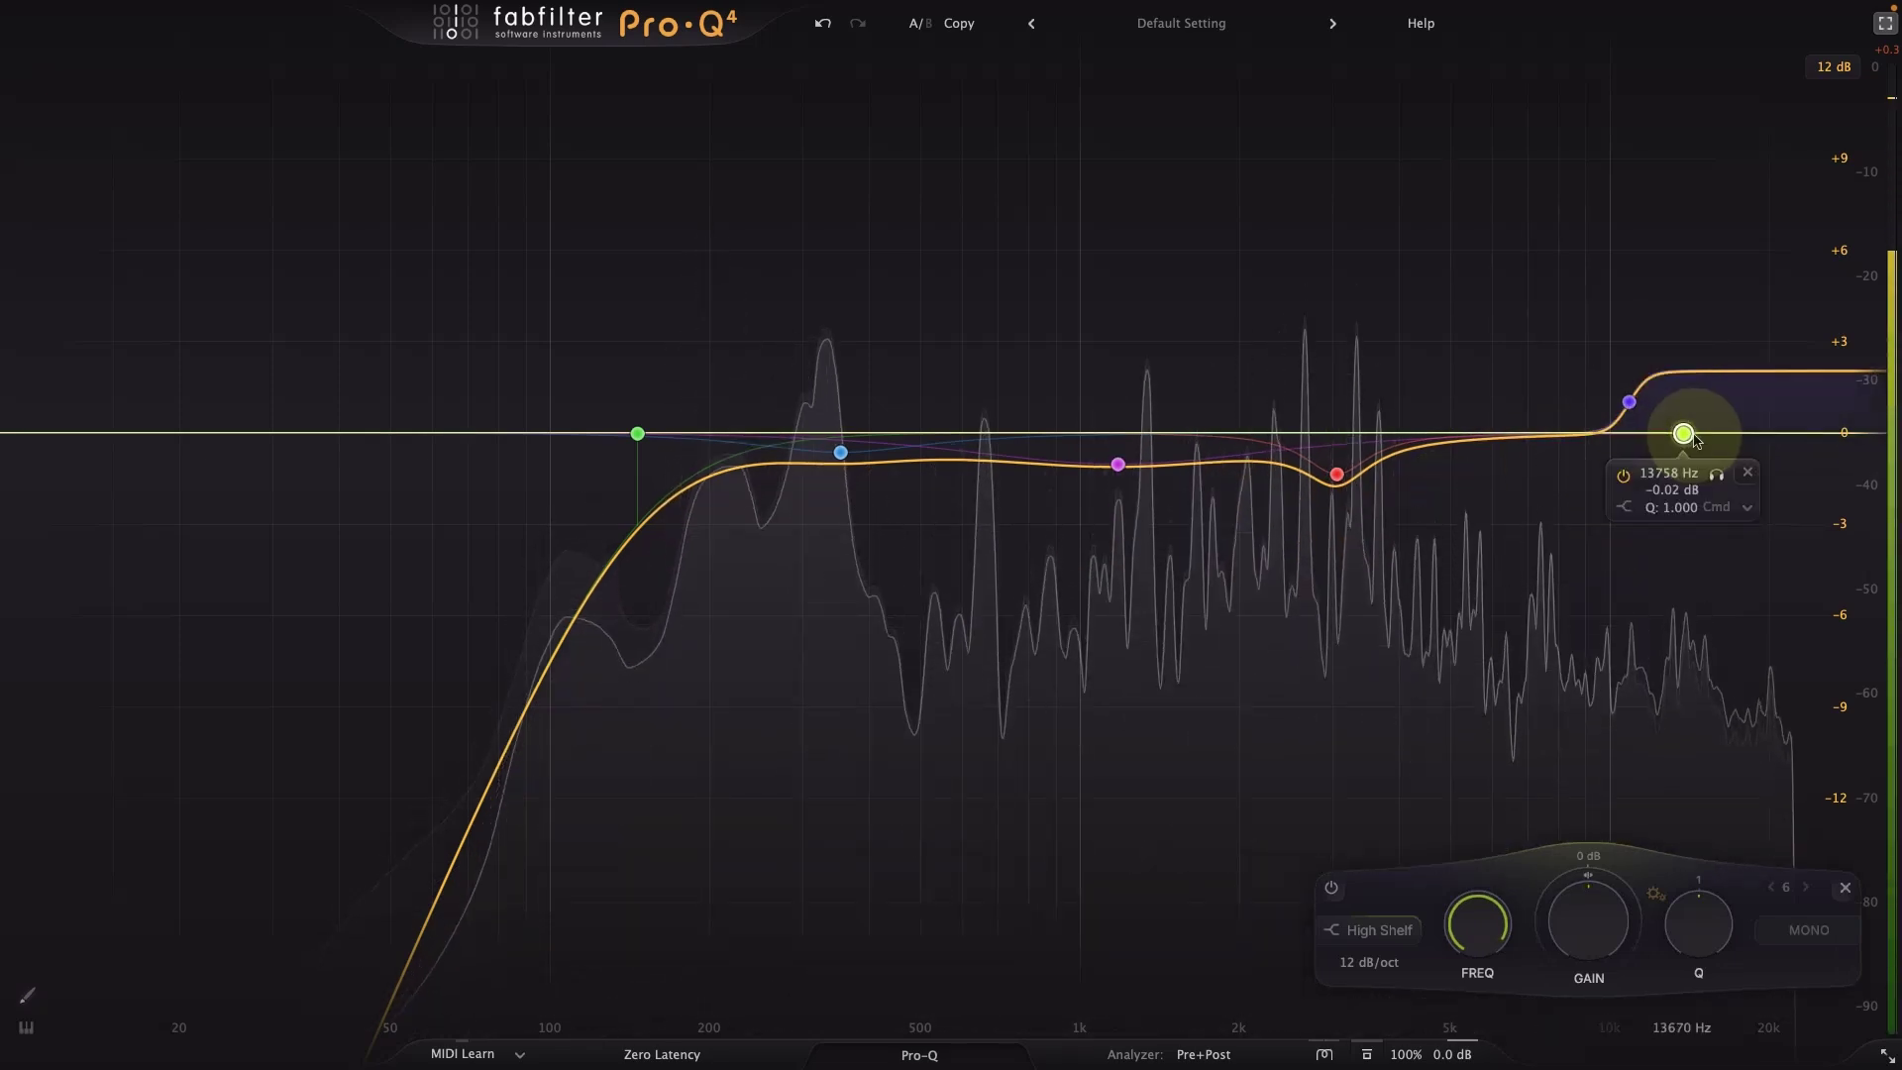
drag(1683, 435, 1623, 433)
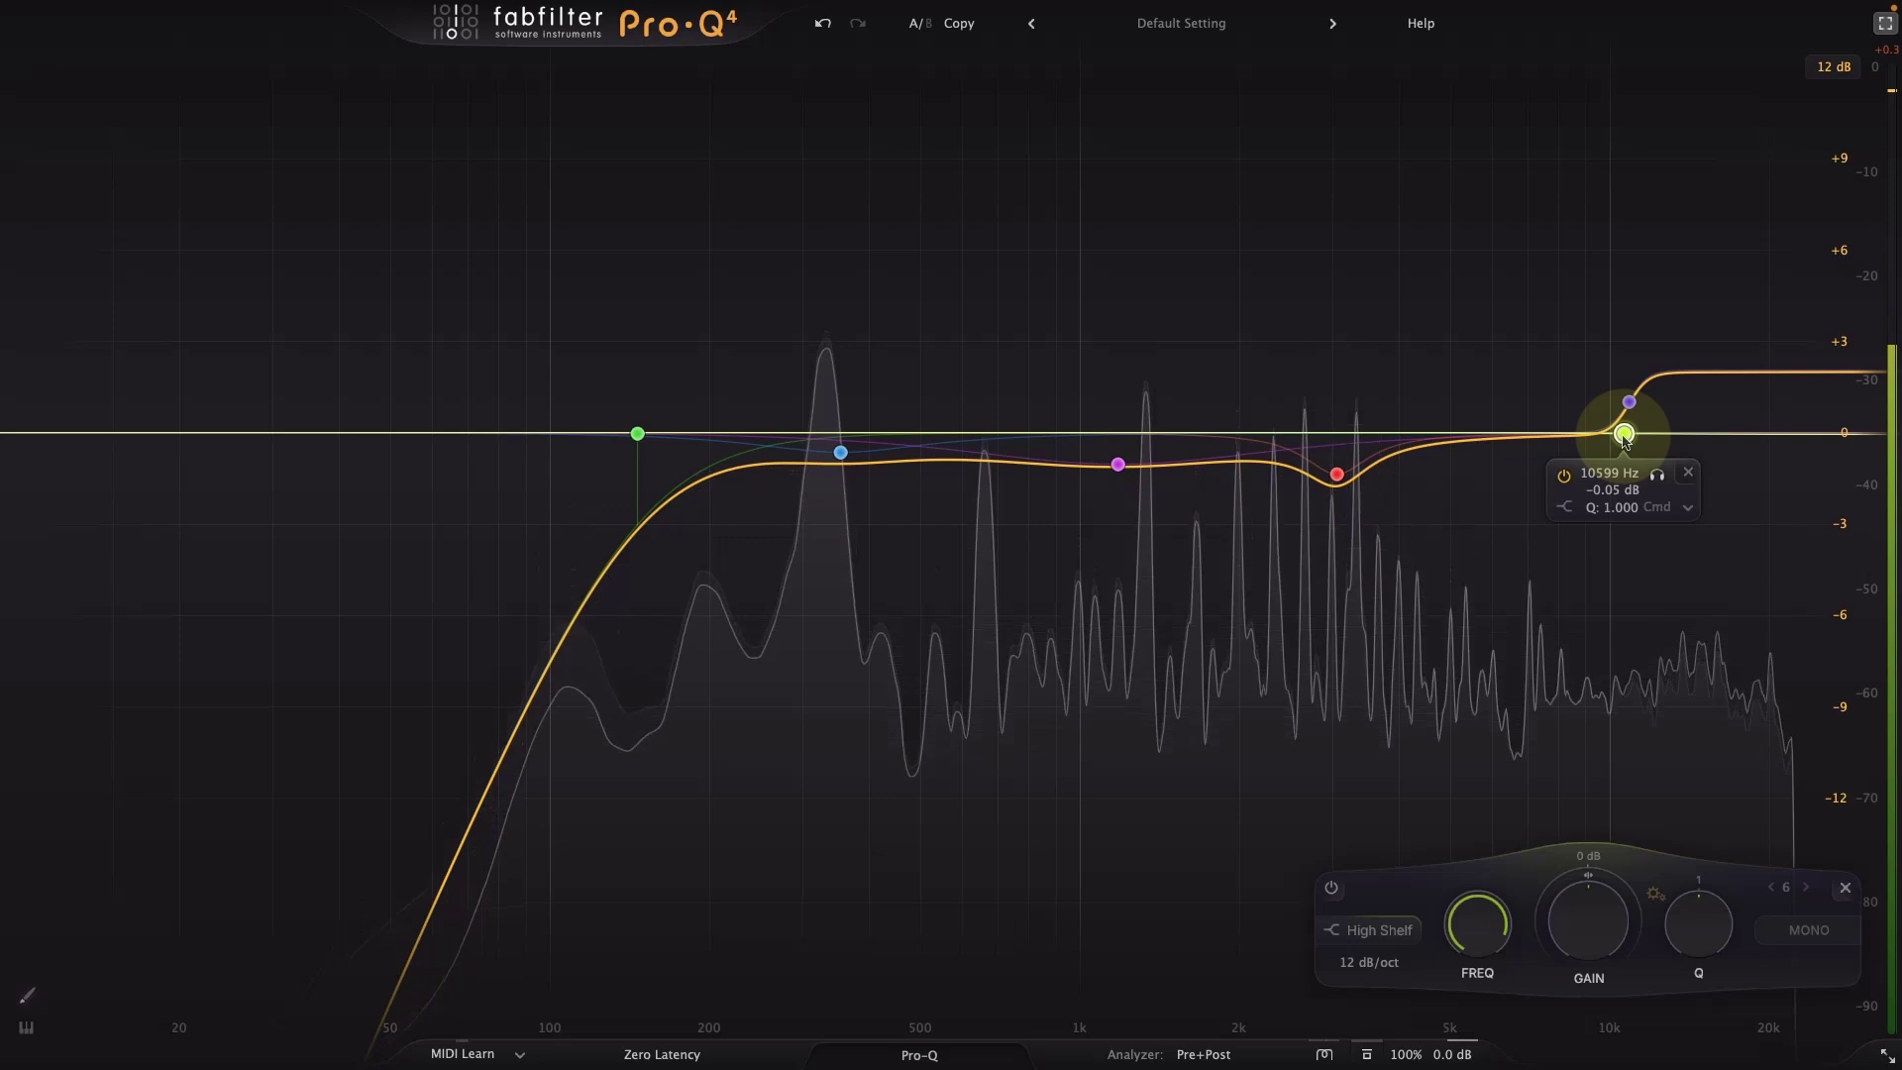
drag(1625, 433, 1661, 435)
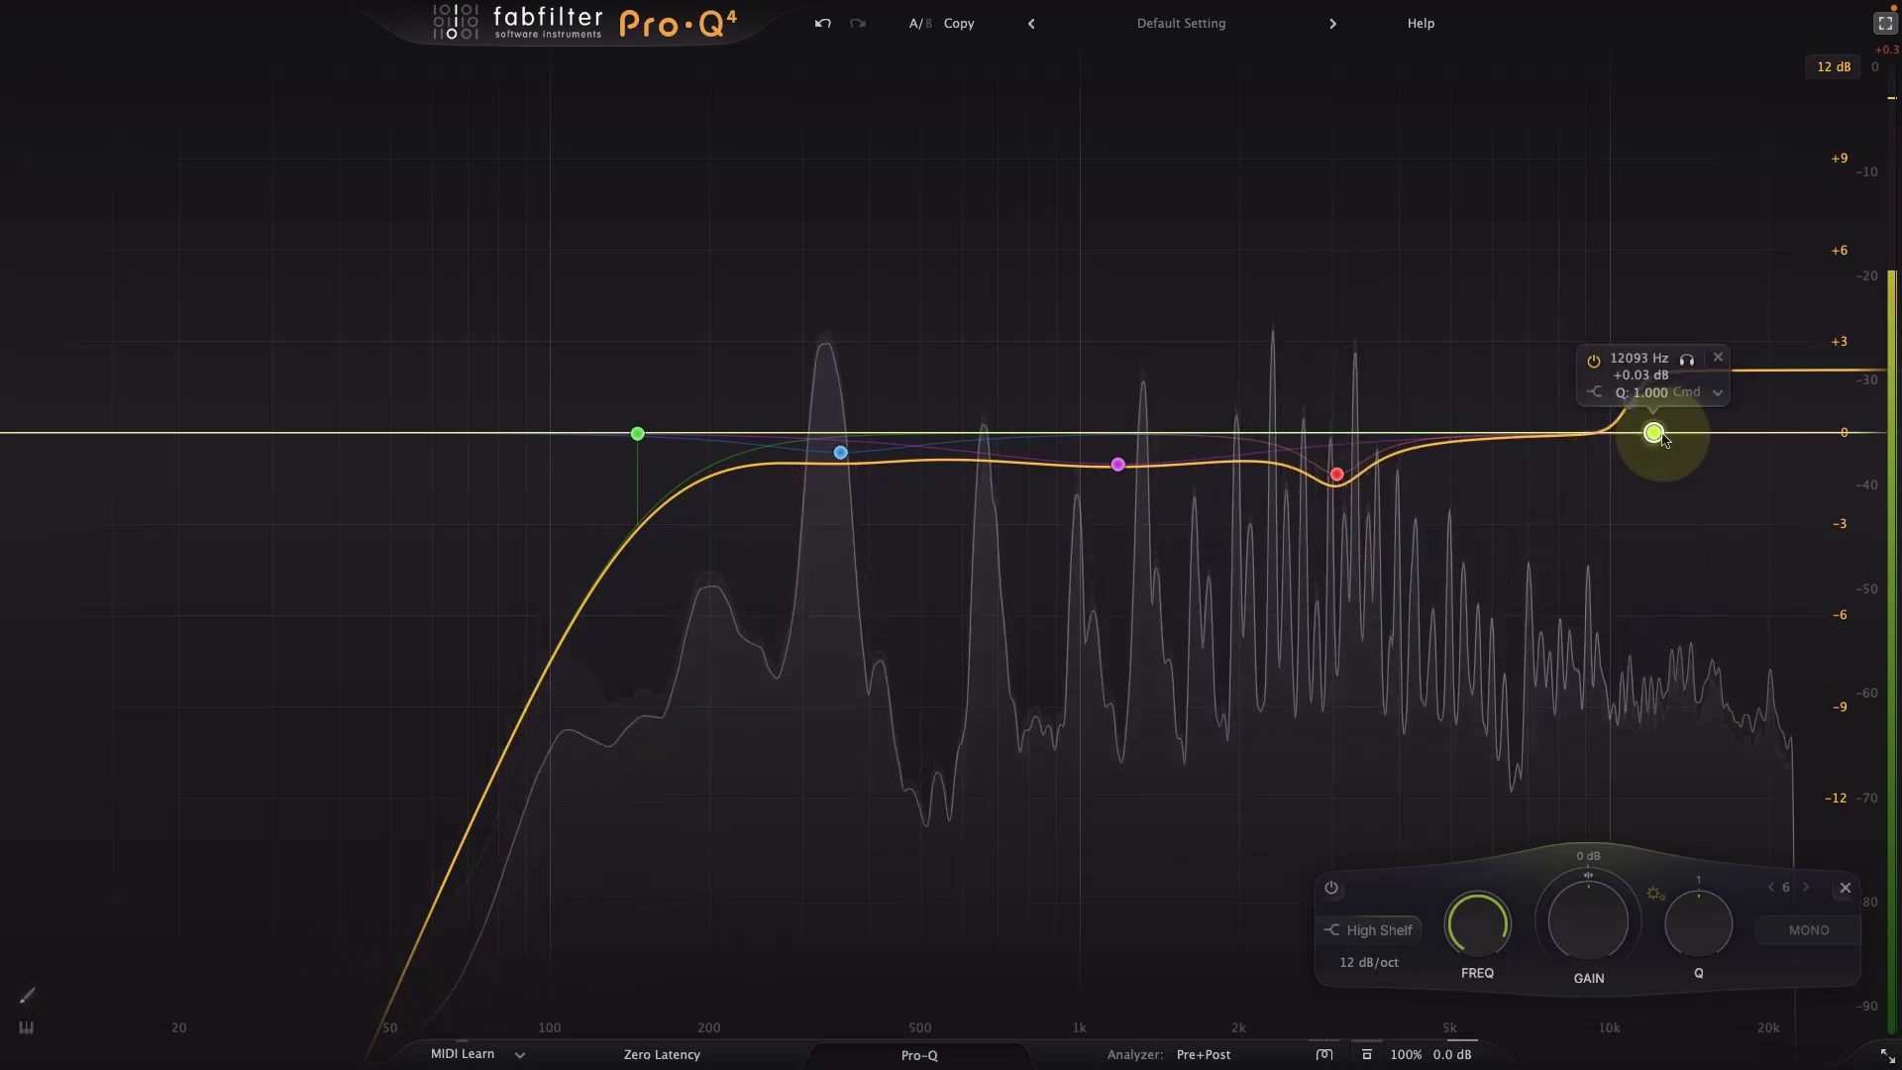
Make the 3 kHz cut a spectral dynamic band.
mouse_move(1334, 494)
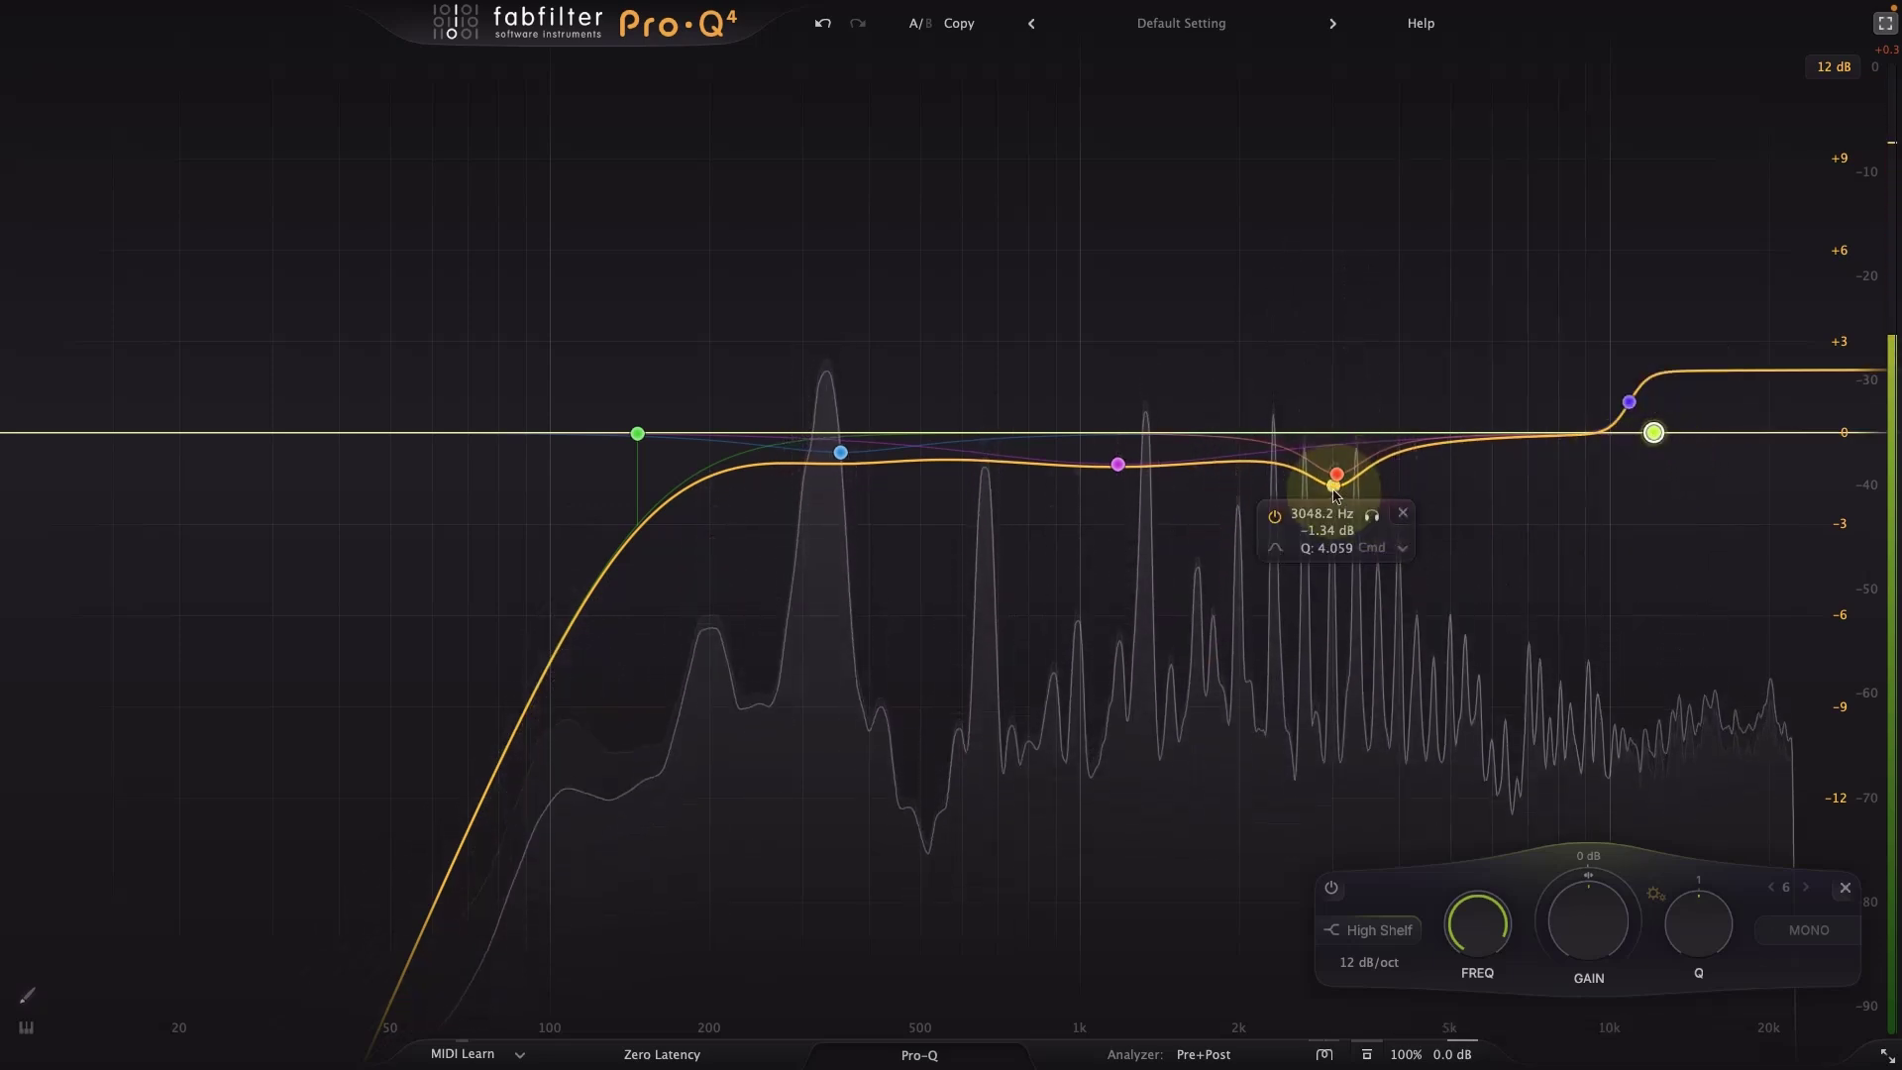
click(1402, 546)
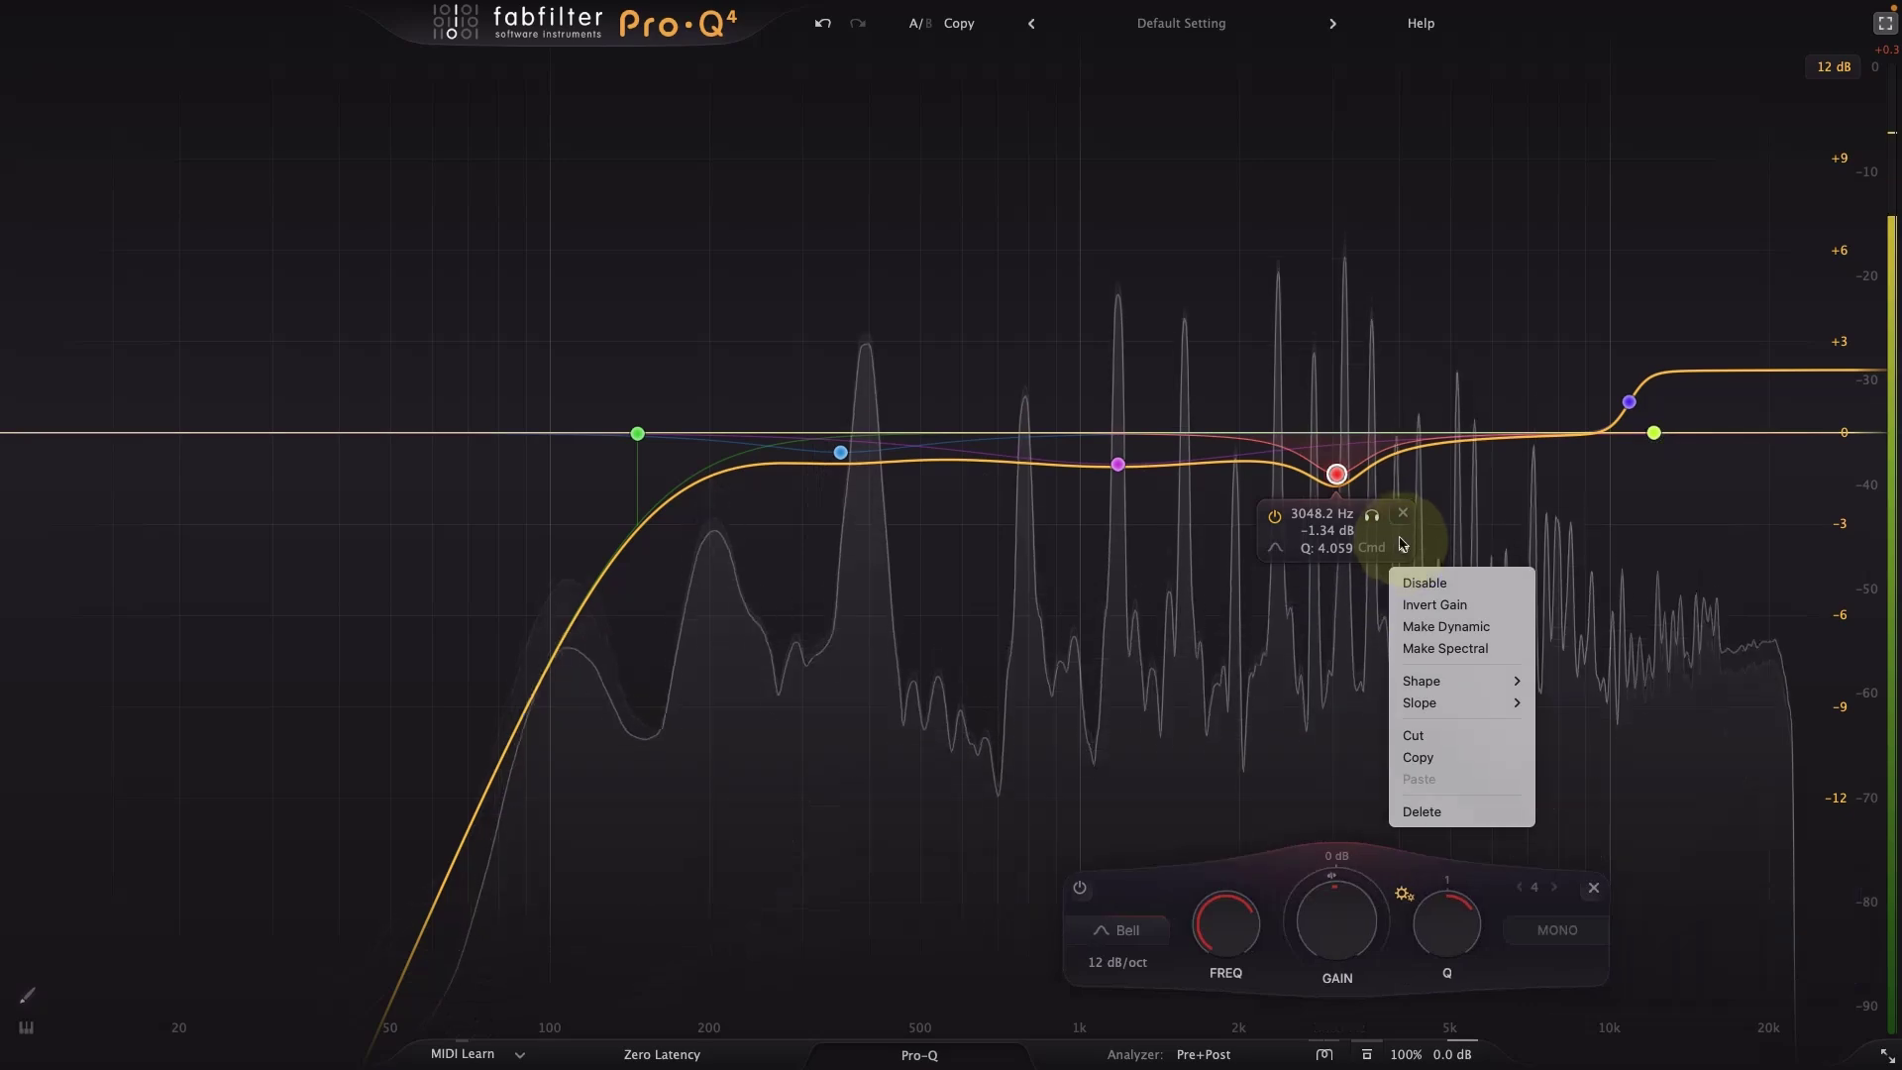
click(1475, 654)
click(1433, 639)
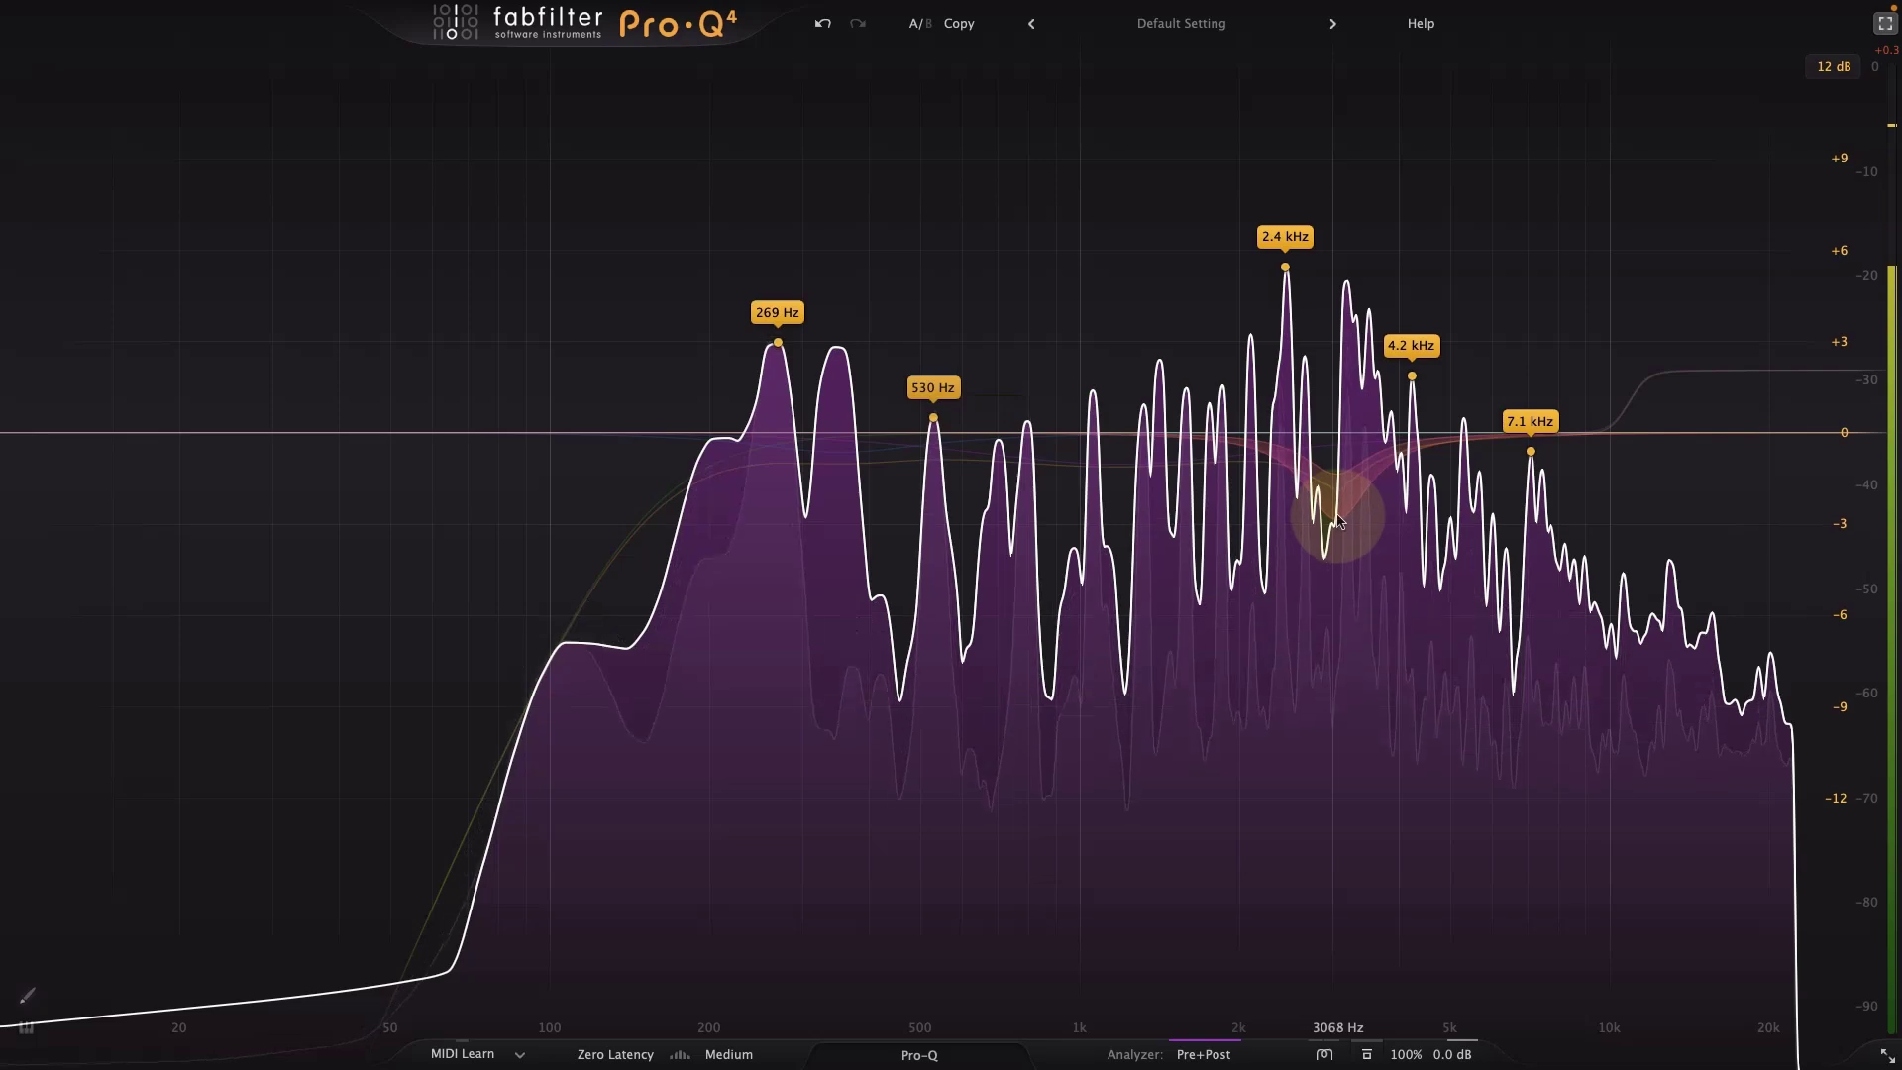
Give the 3 kHz spectral band upward dynamic range and lower its gain to about -2 dB at about 3057 Hz.
mouse_move(1337, 516)
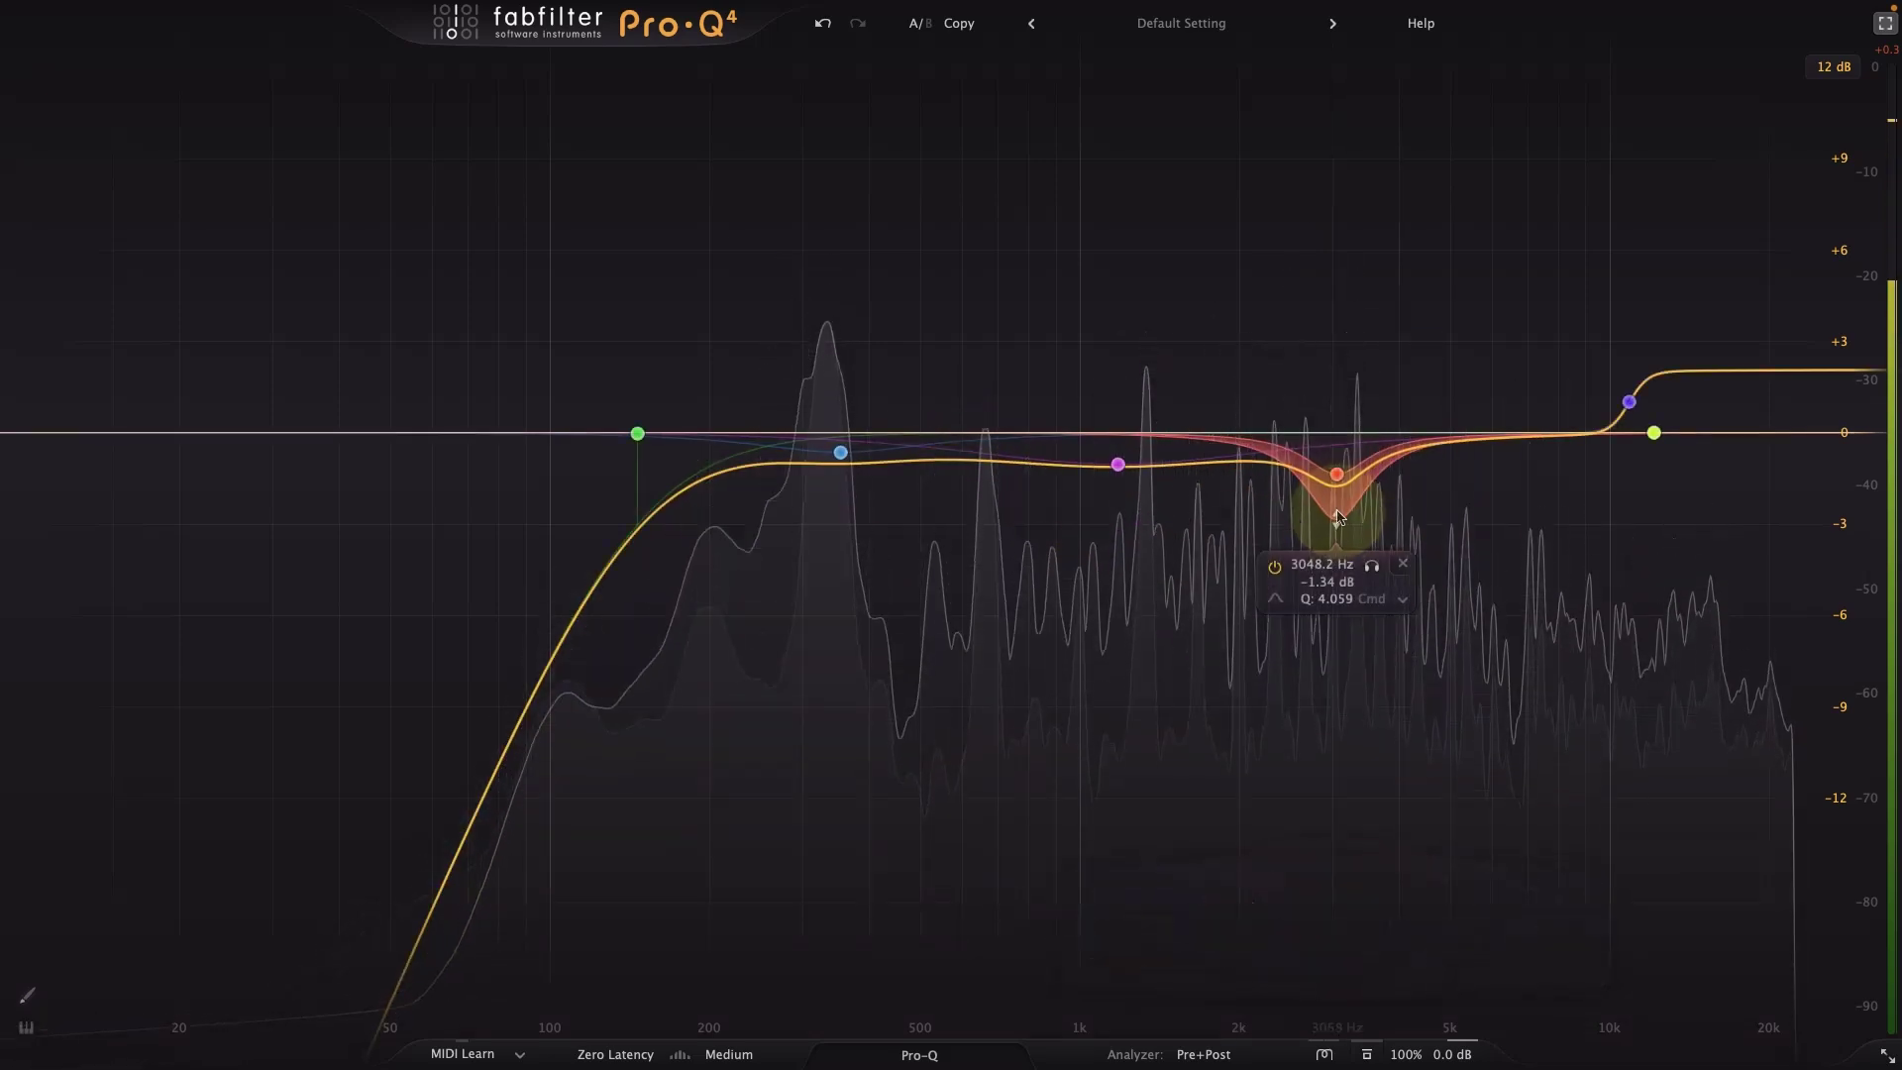
click(1403, 599)
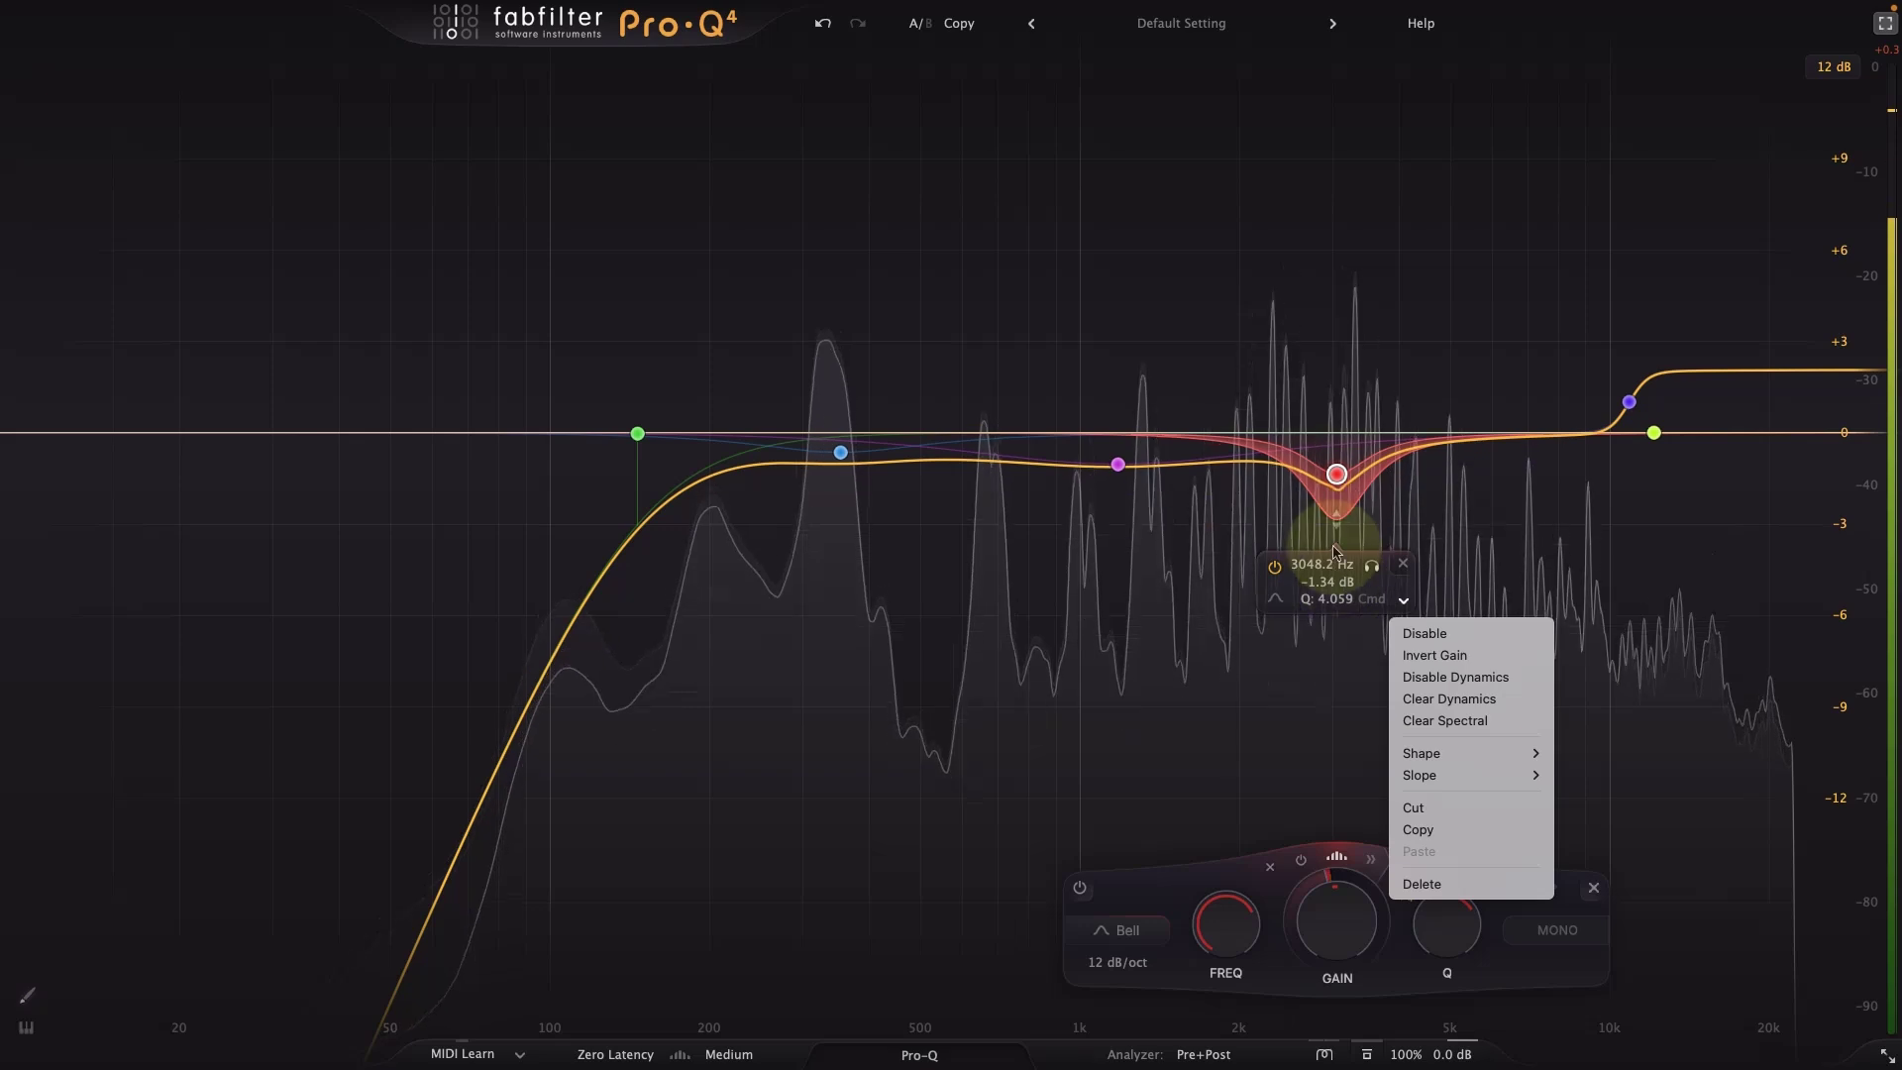
click(1345, 449)
drag(1336, 472, 1345, 414)
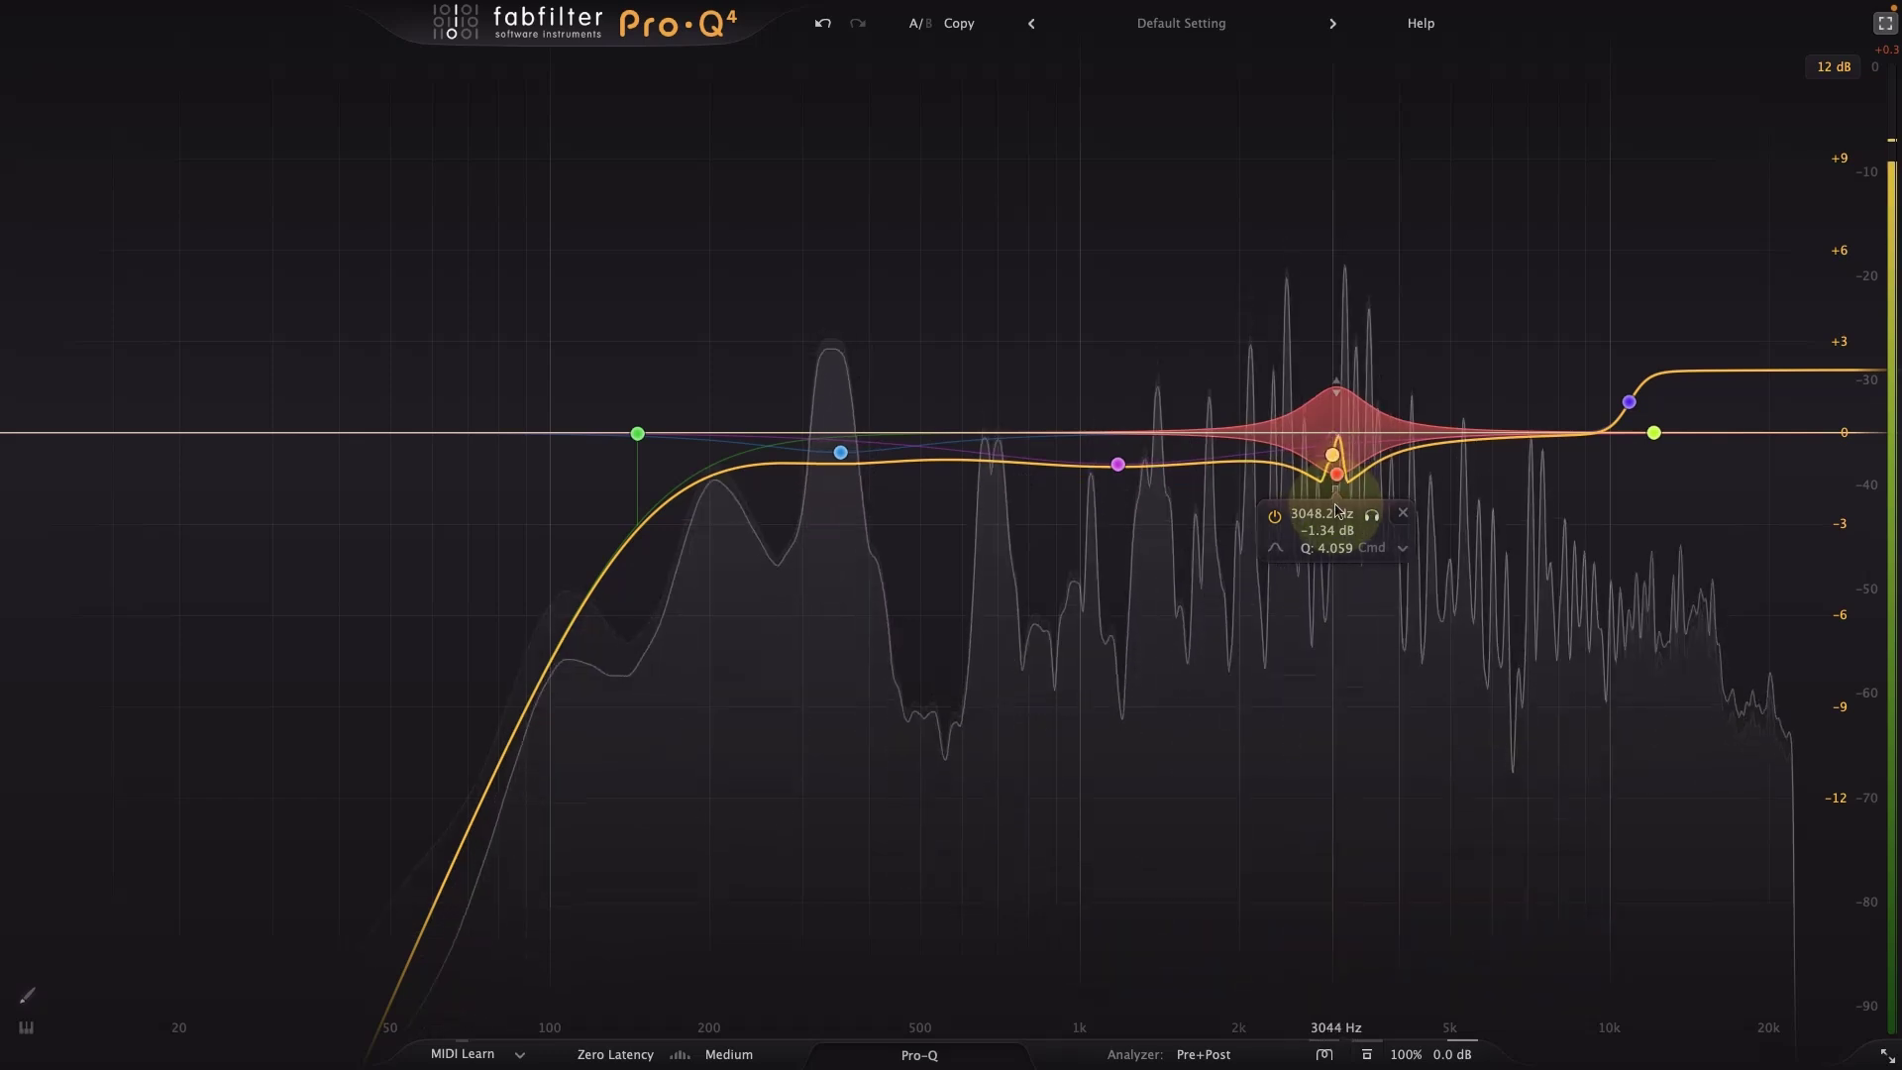
drag(1337, 482, 1338, 499)
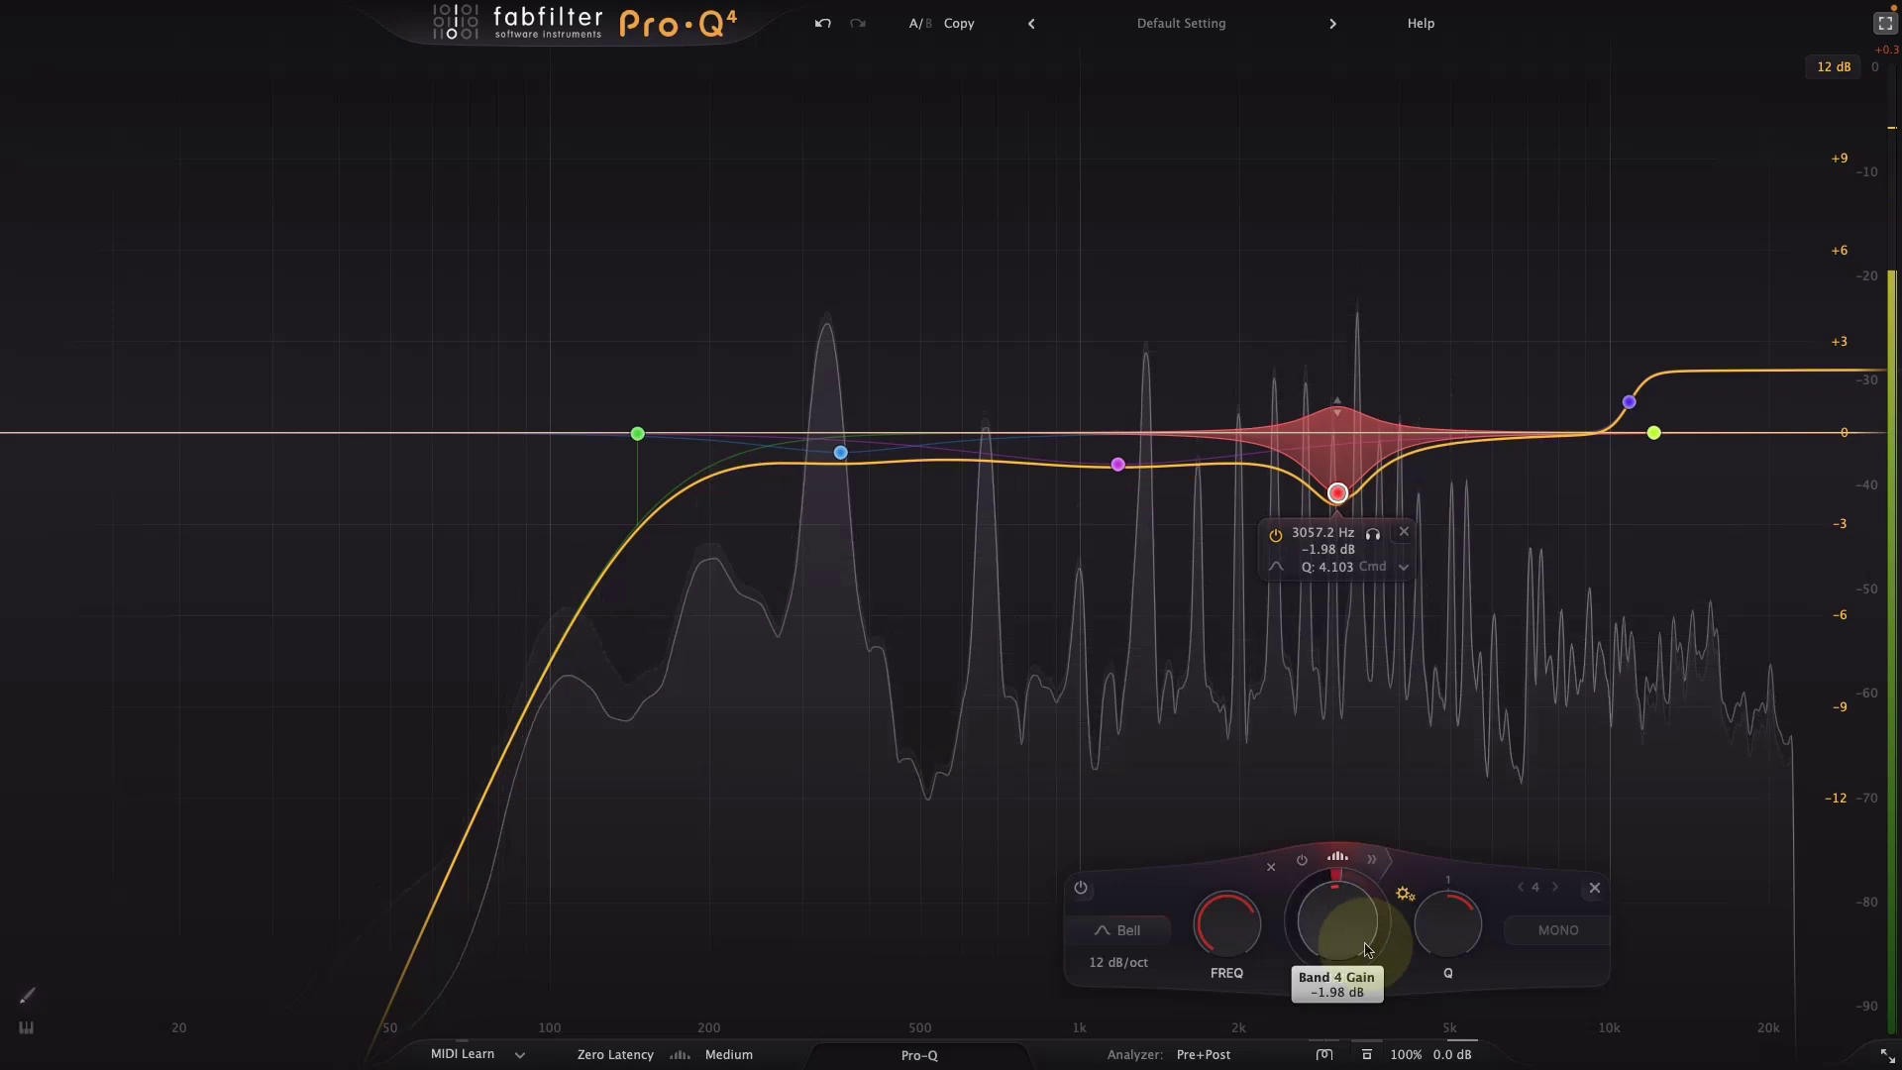
Expand the 3 kHz band's dynamics settings and narrow the band to a Q of about 6.1.
click(1372, 858)
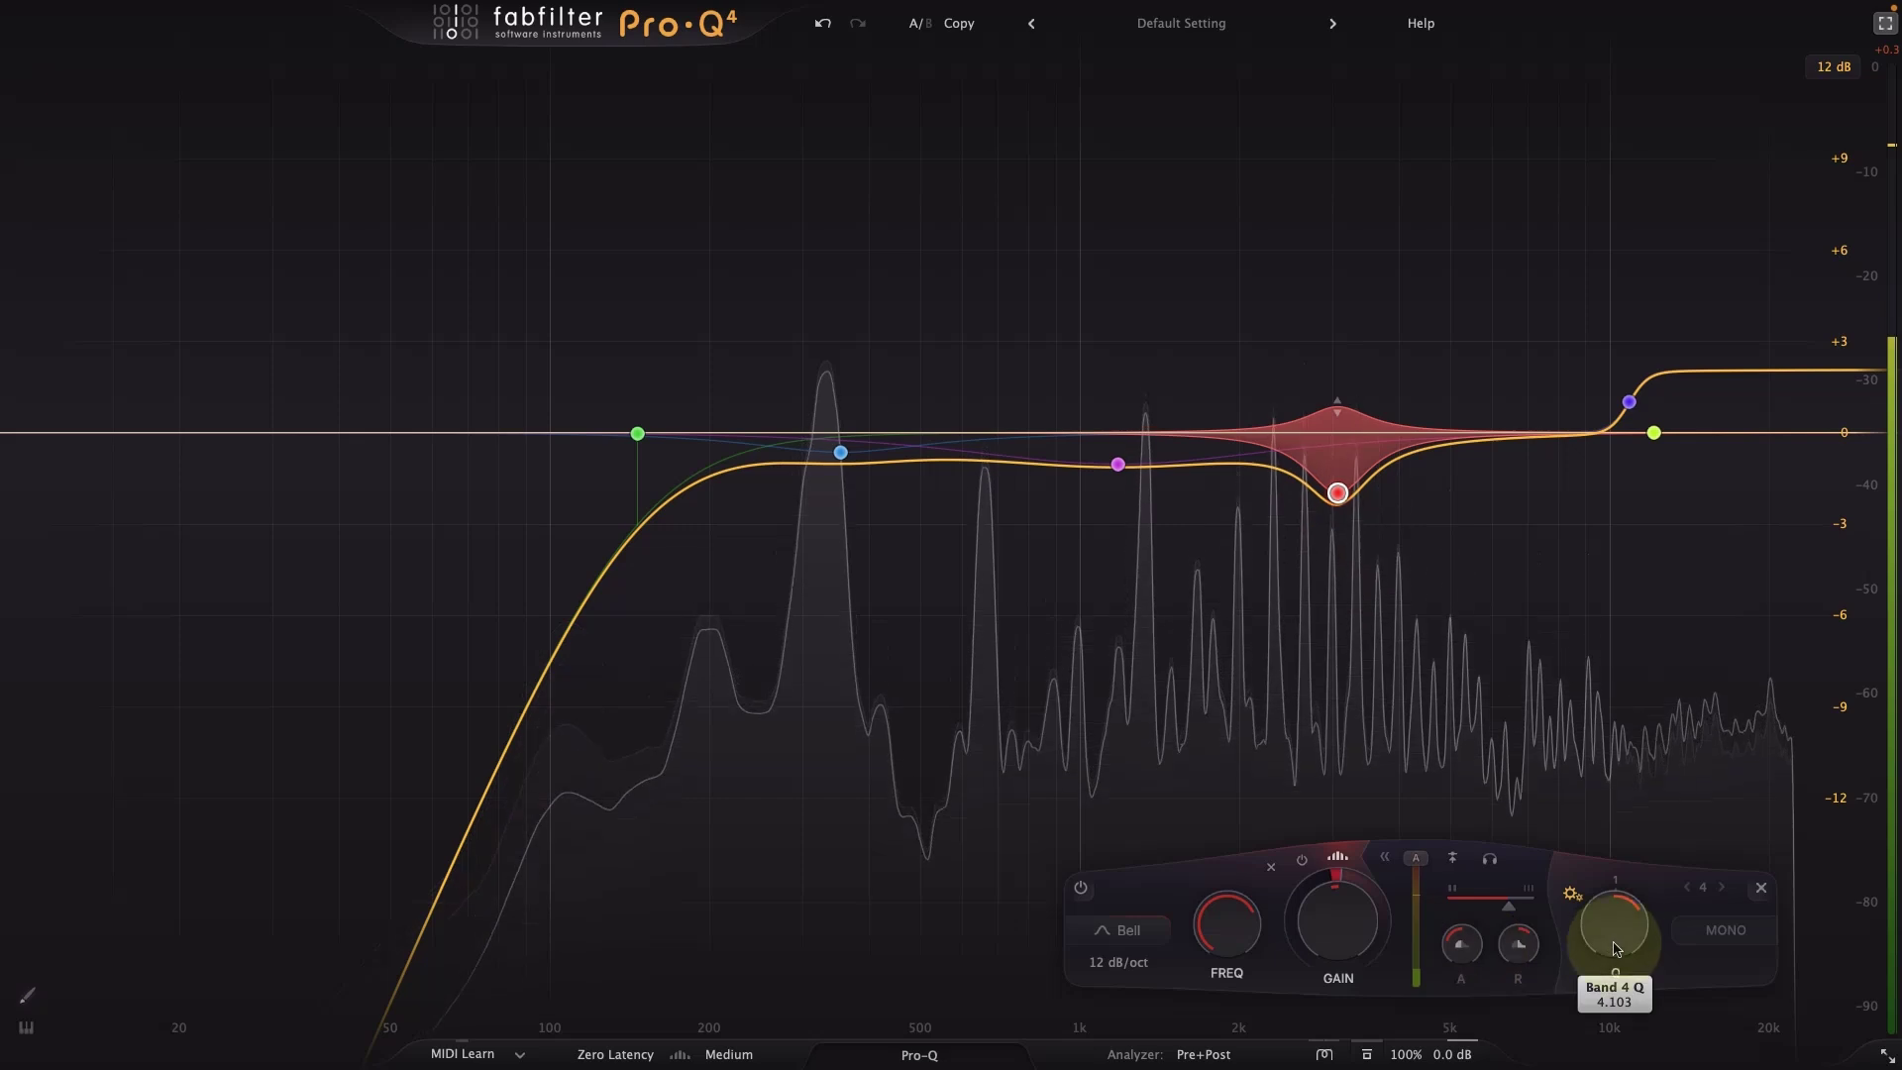
drag(1606, 922, 1619, 869)
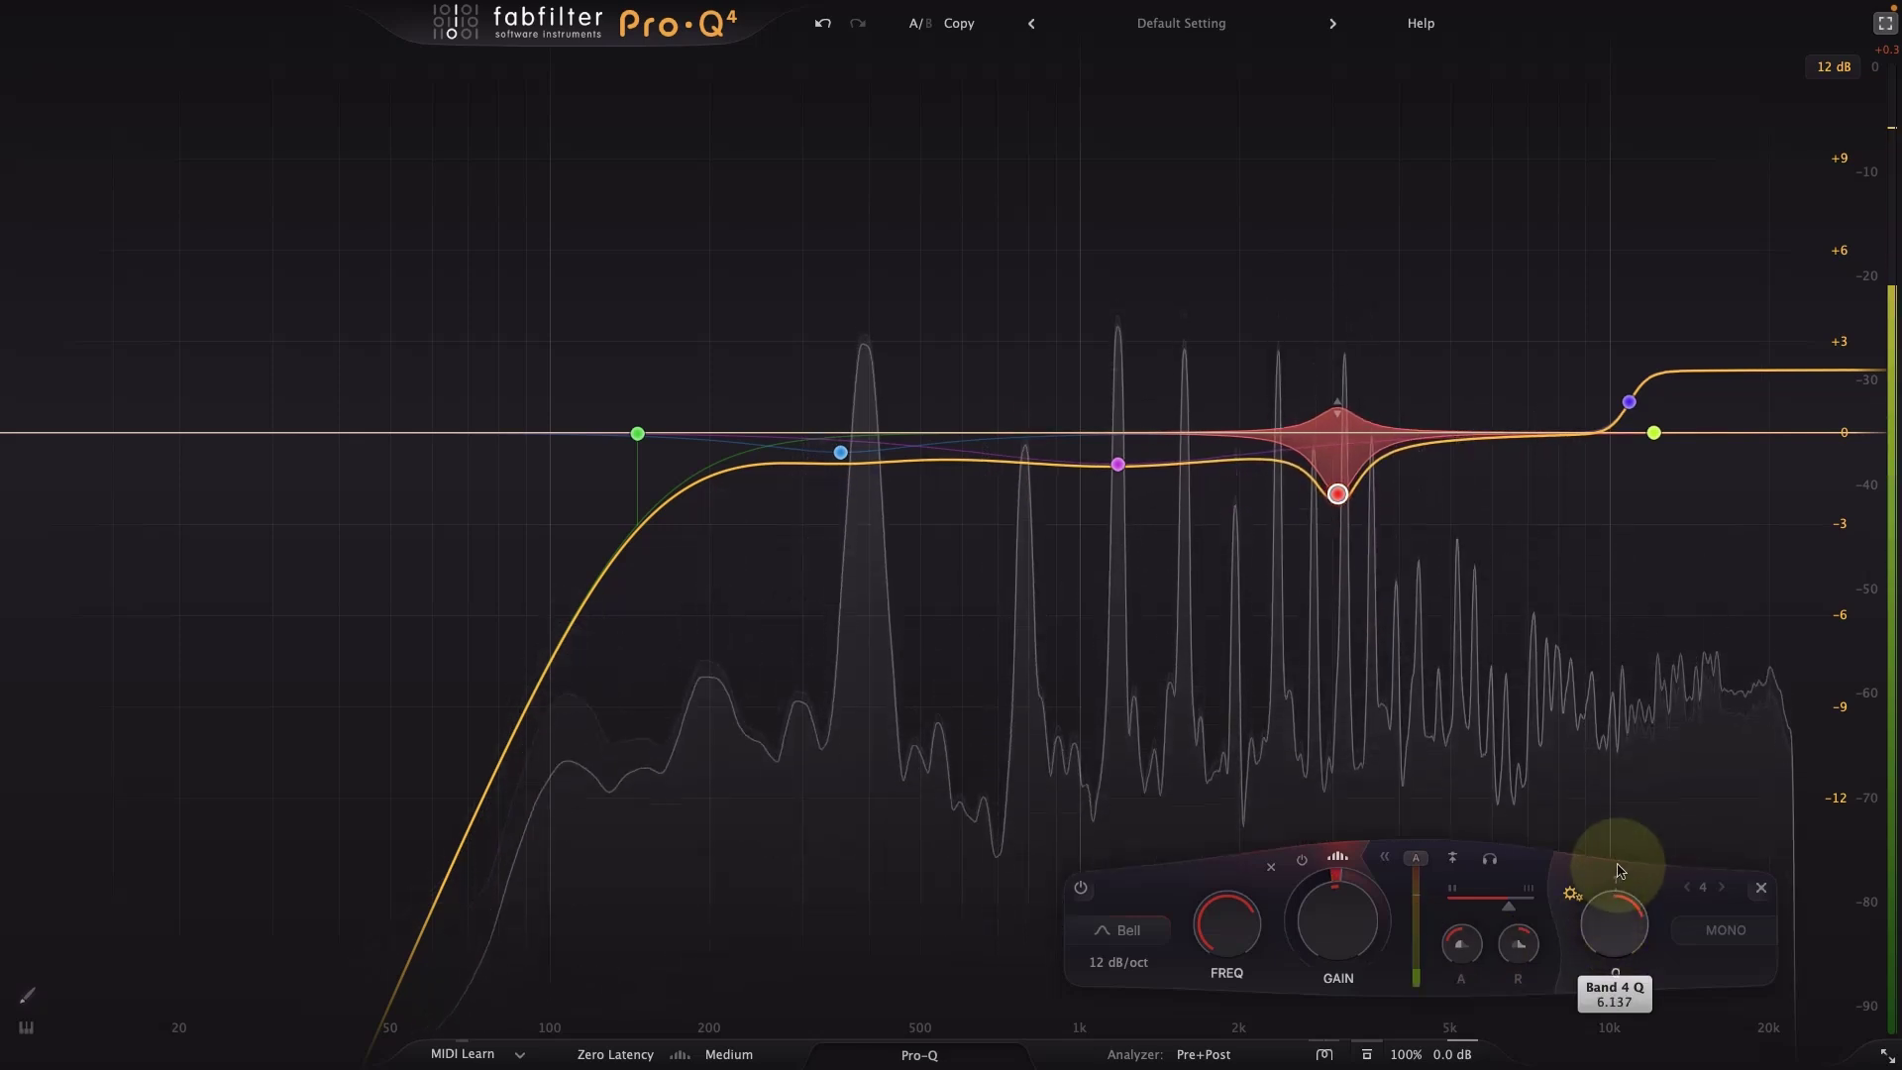
click(1268, 632)
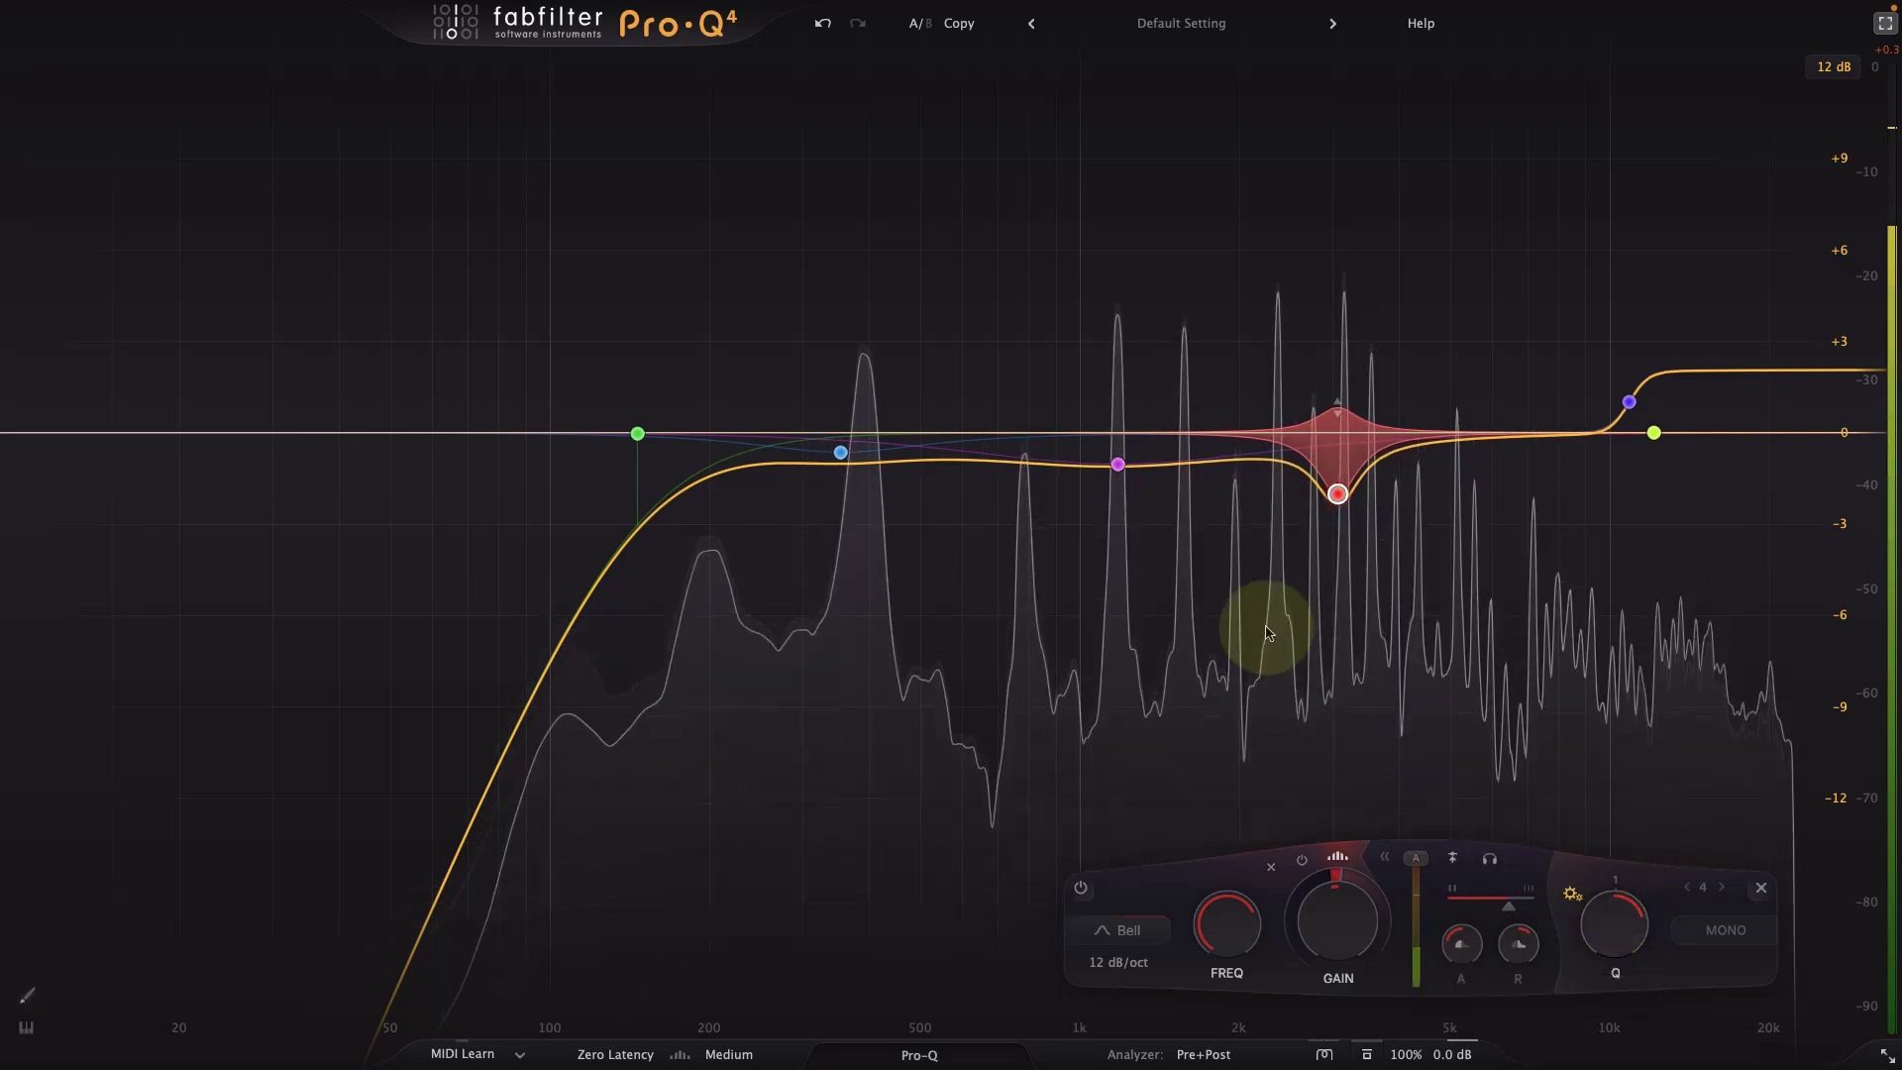
Make the 353 Hz band spectral, raise it to about +1 dB at 357 Hz, and extend its dynamic range downward.
click(841, 453)
click(907, 528)
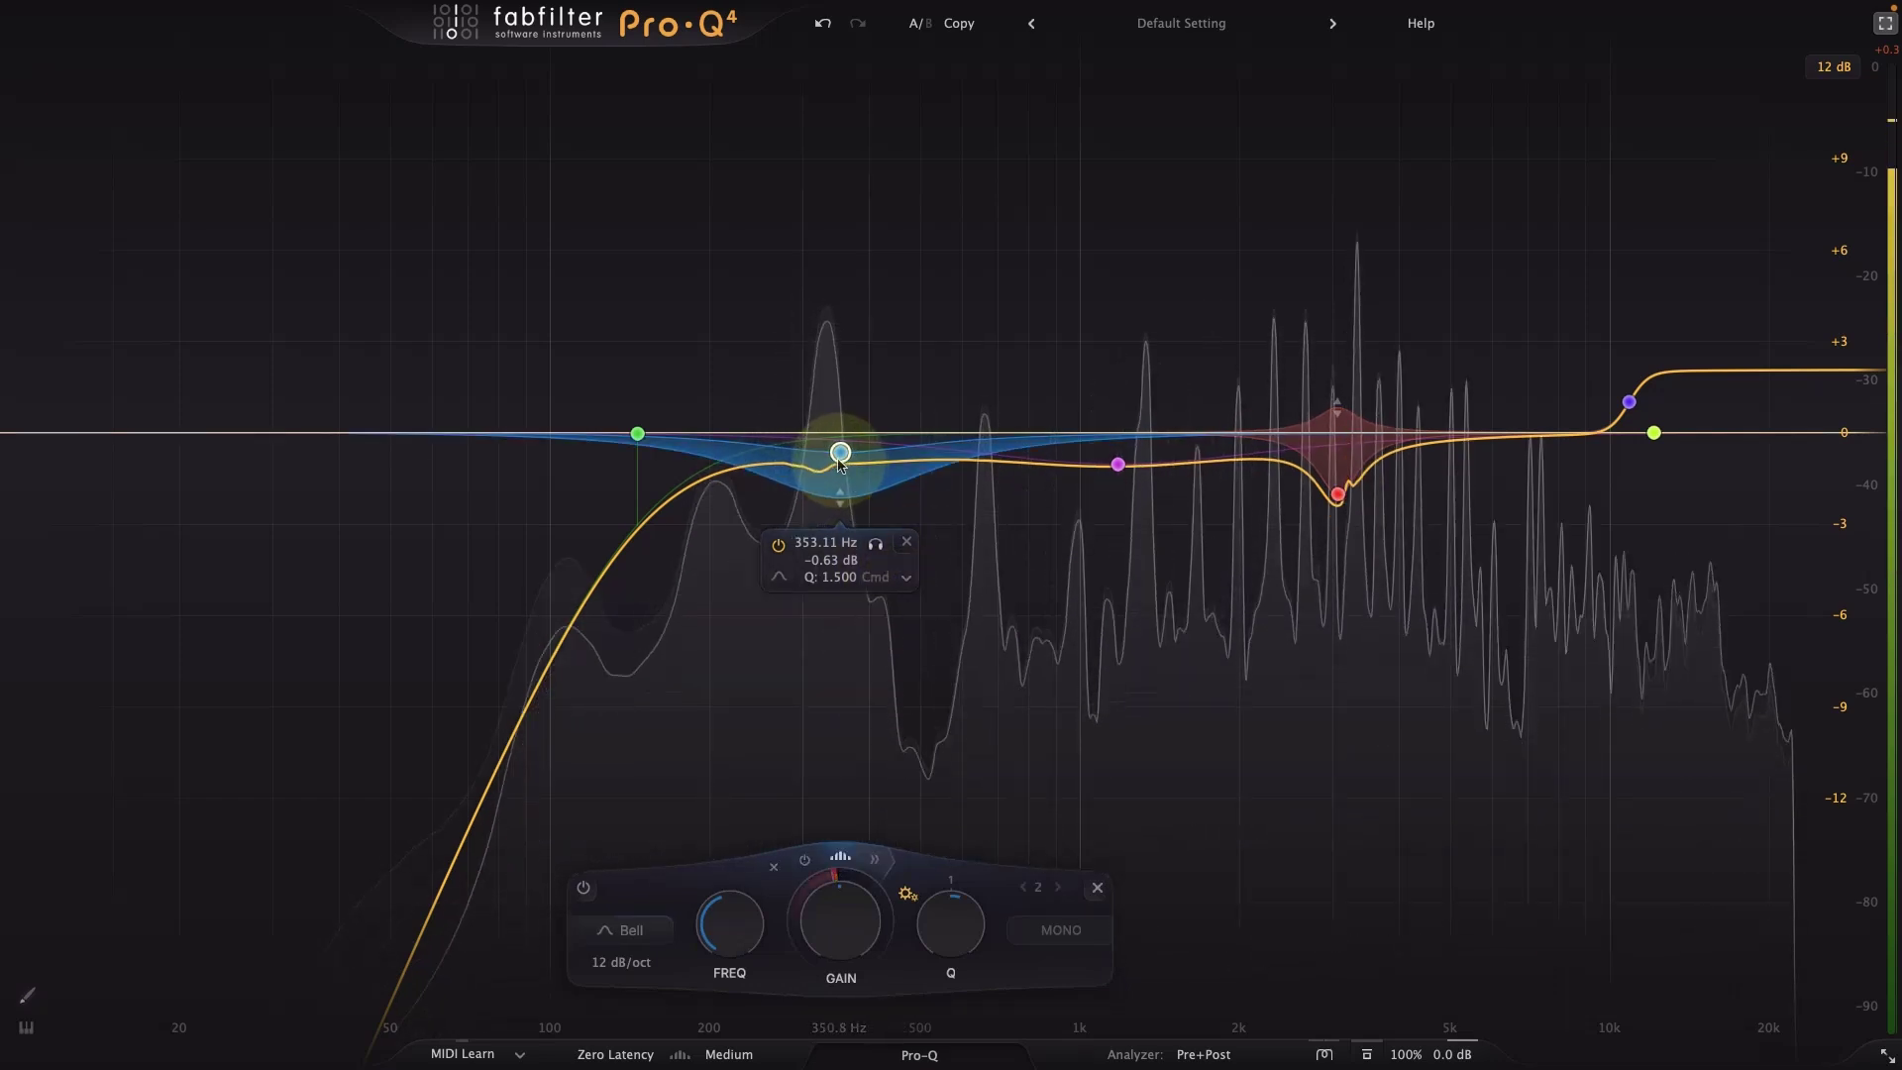
drag(840, 453, 843, 400)
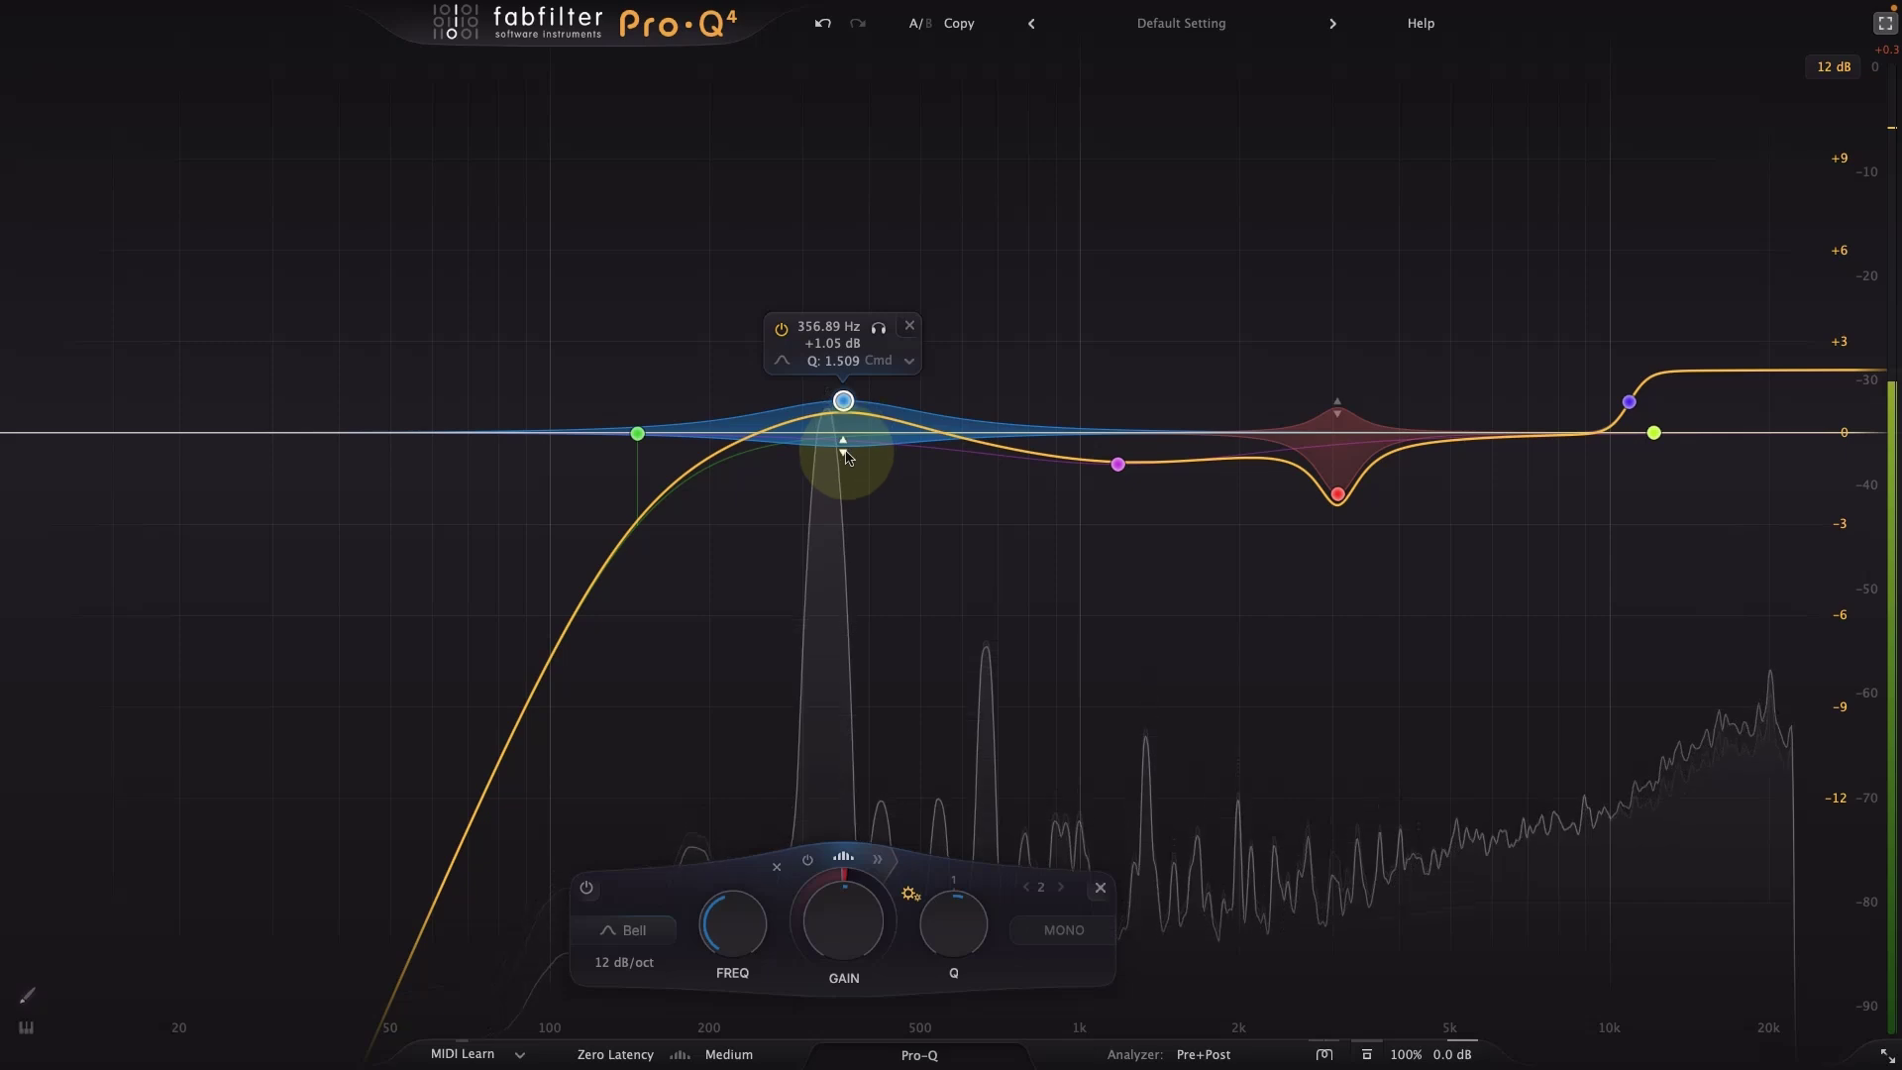
drag(840, 494, 840, 502)
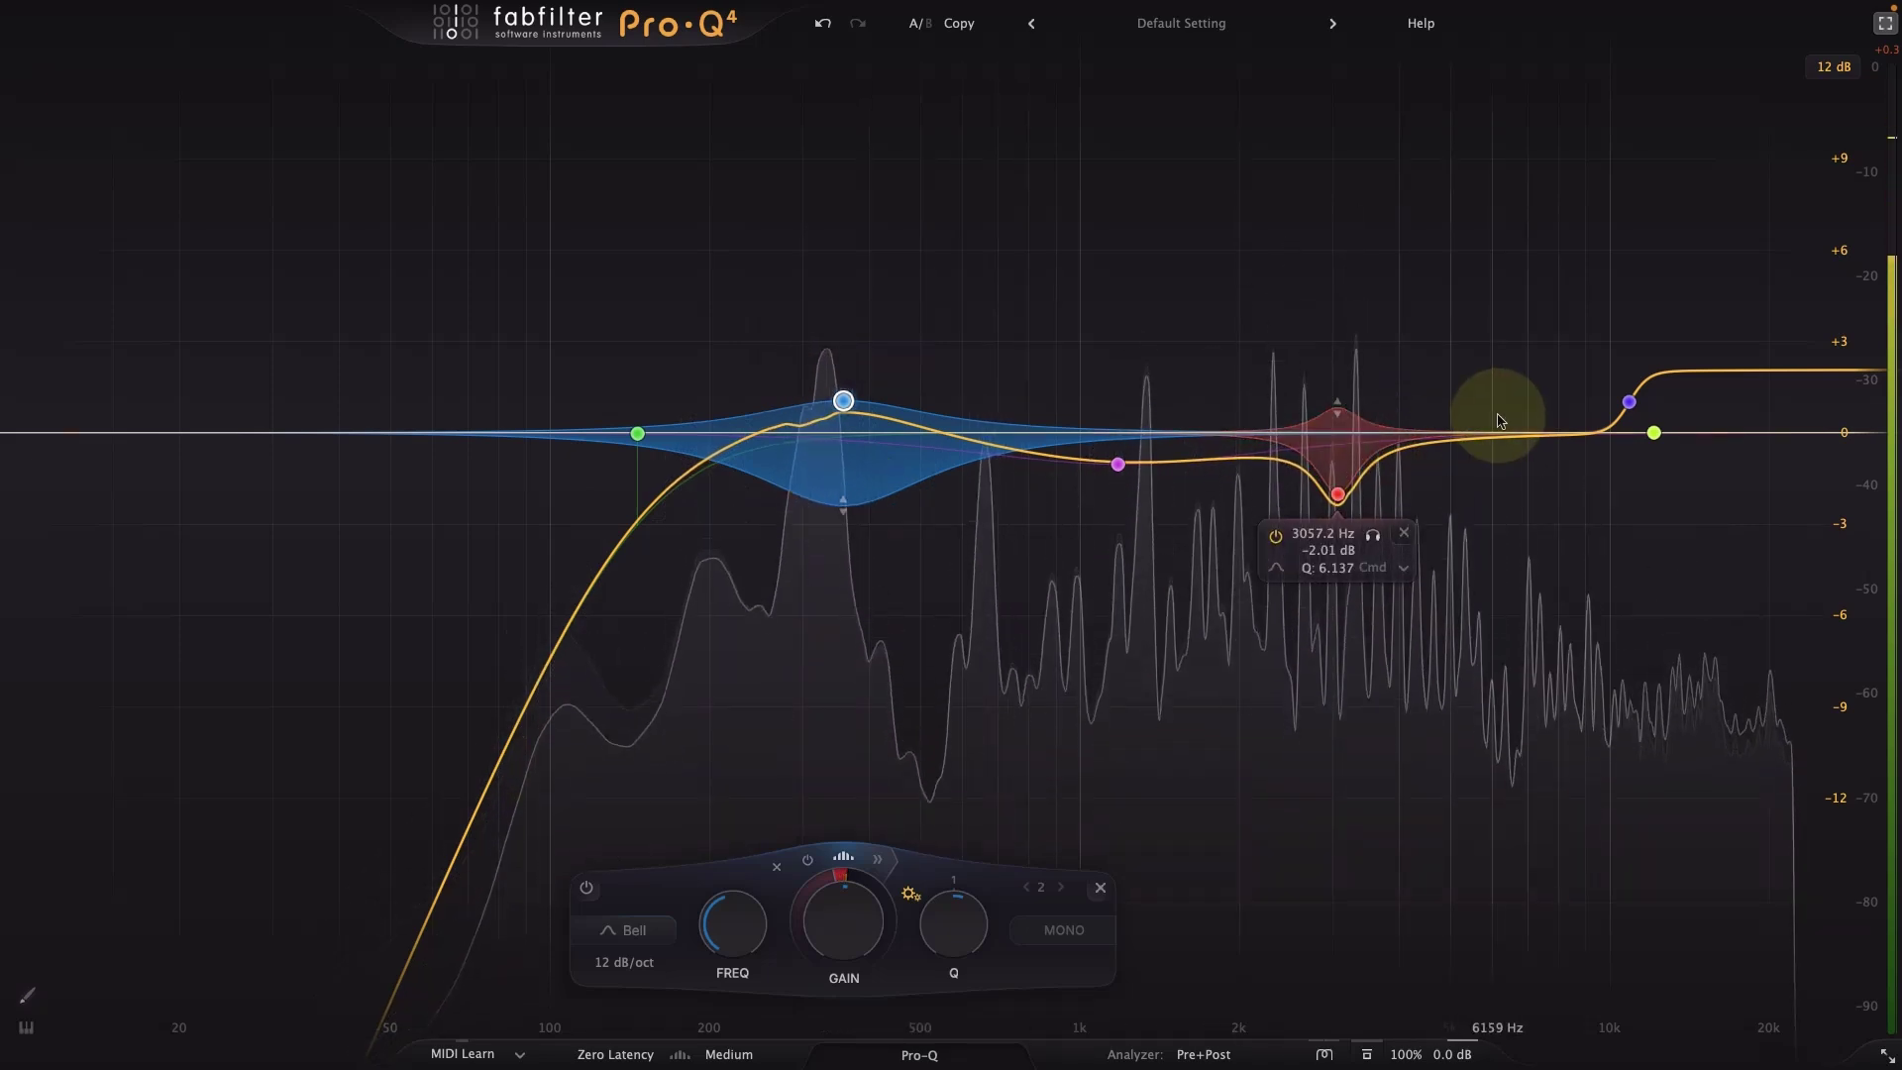
Set the 1.2 kHz dip to about -0.9 dB at 1183 Hz and make it dynamic with about -1.5 dB of range.
click(1118, 466)
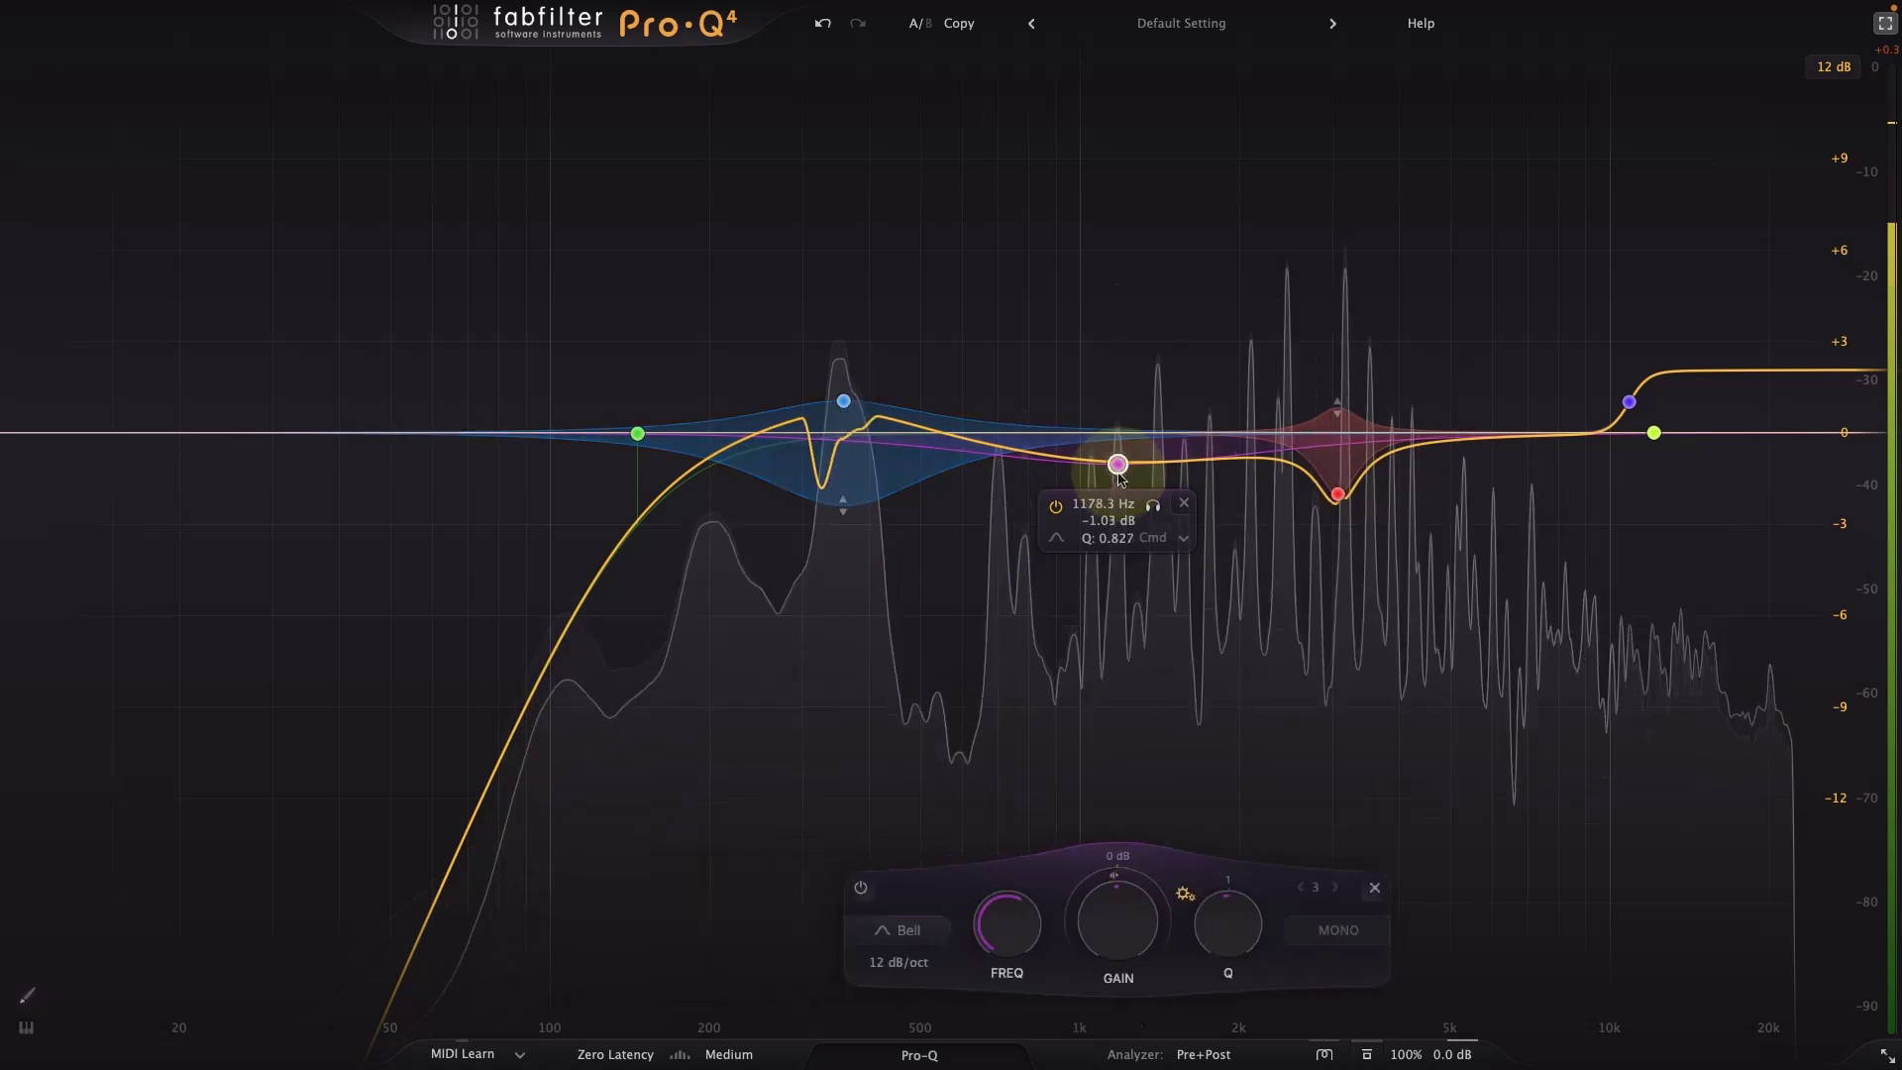
click(1184, 538)
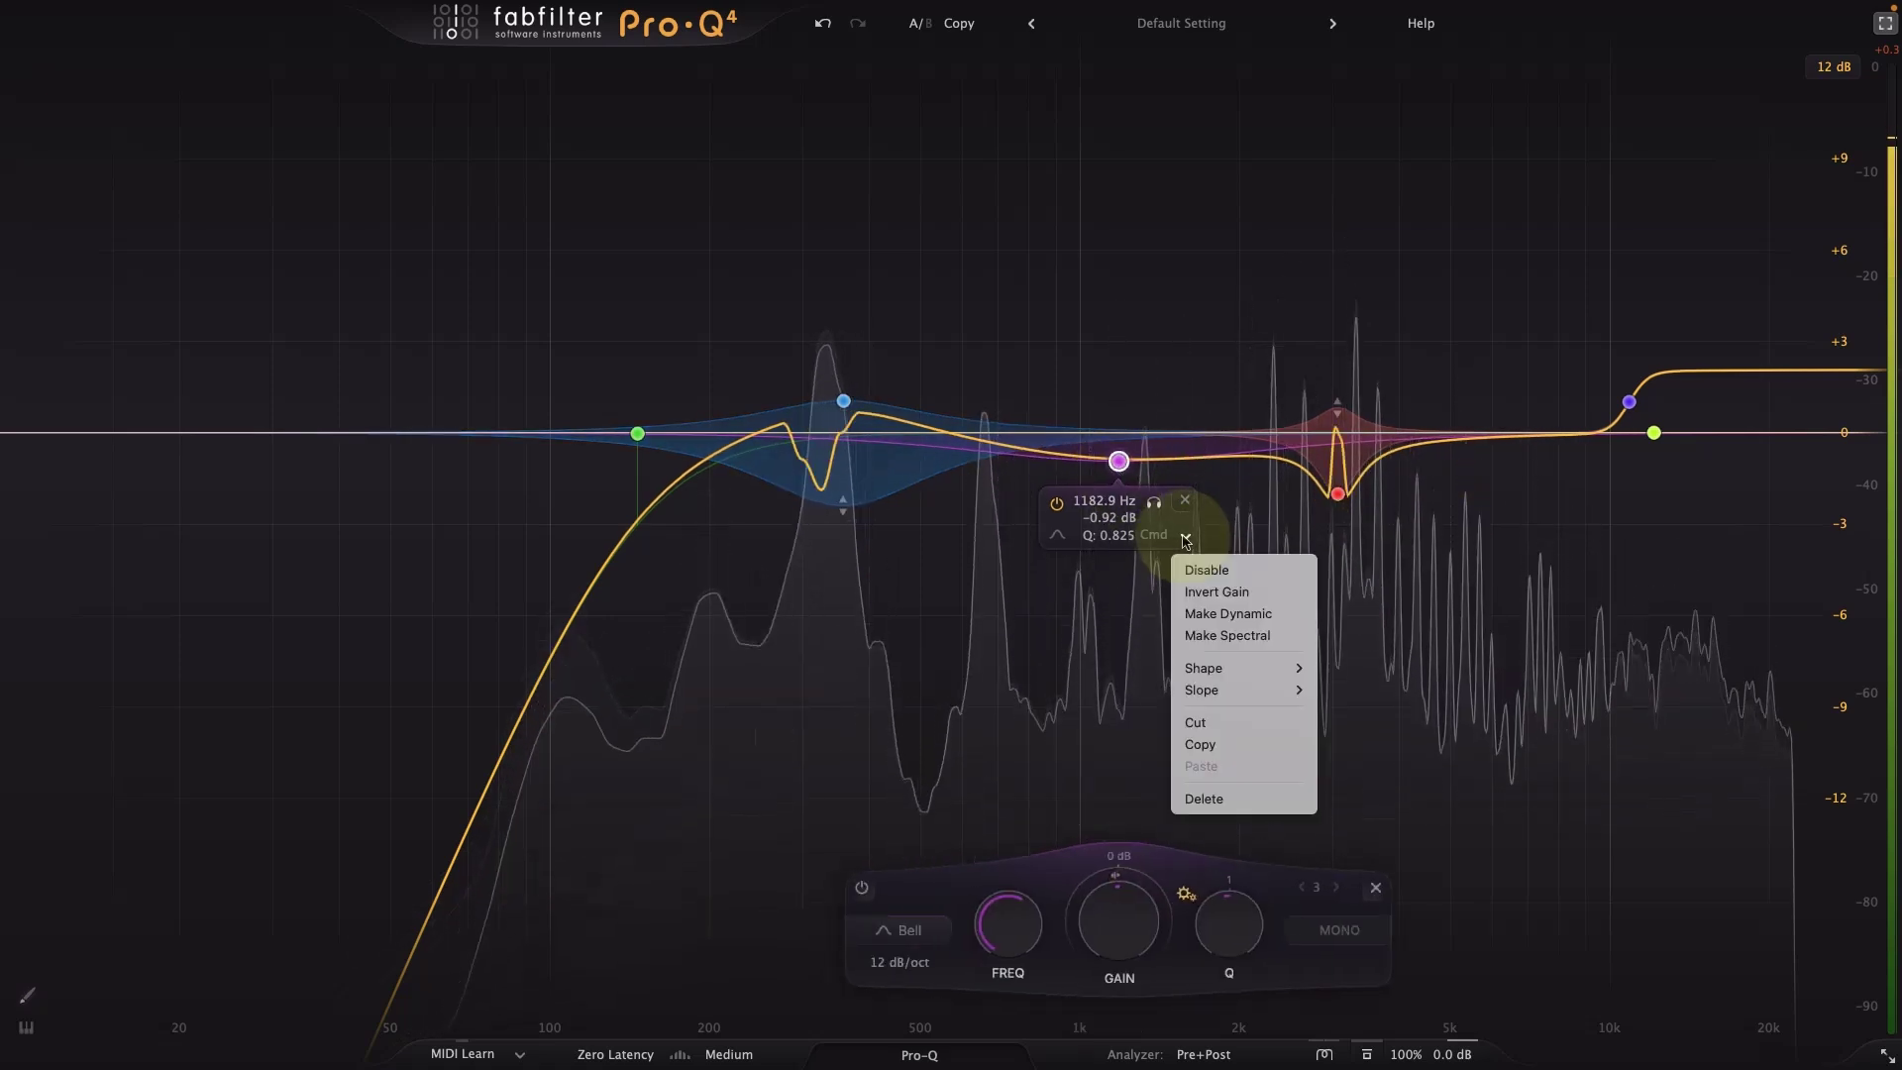
click(1228, 613)
click(1234, 604)
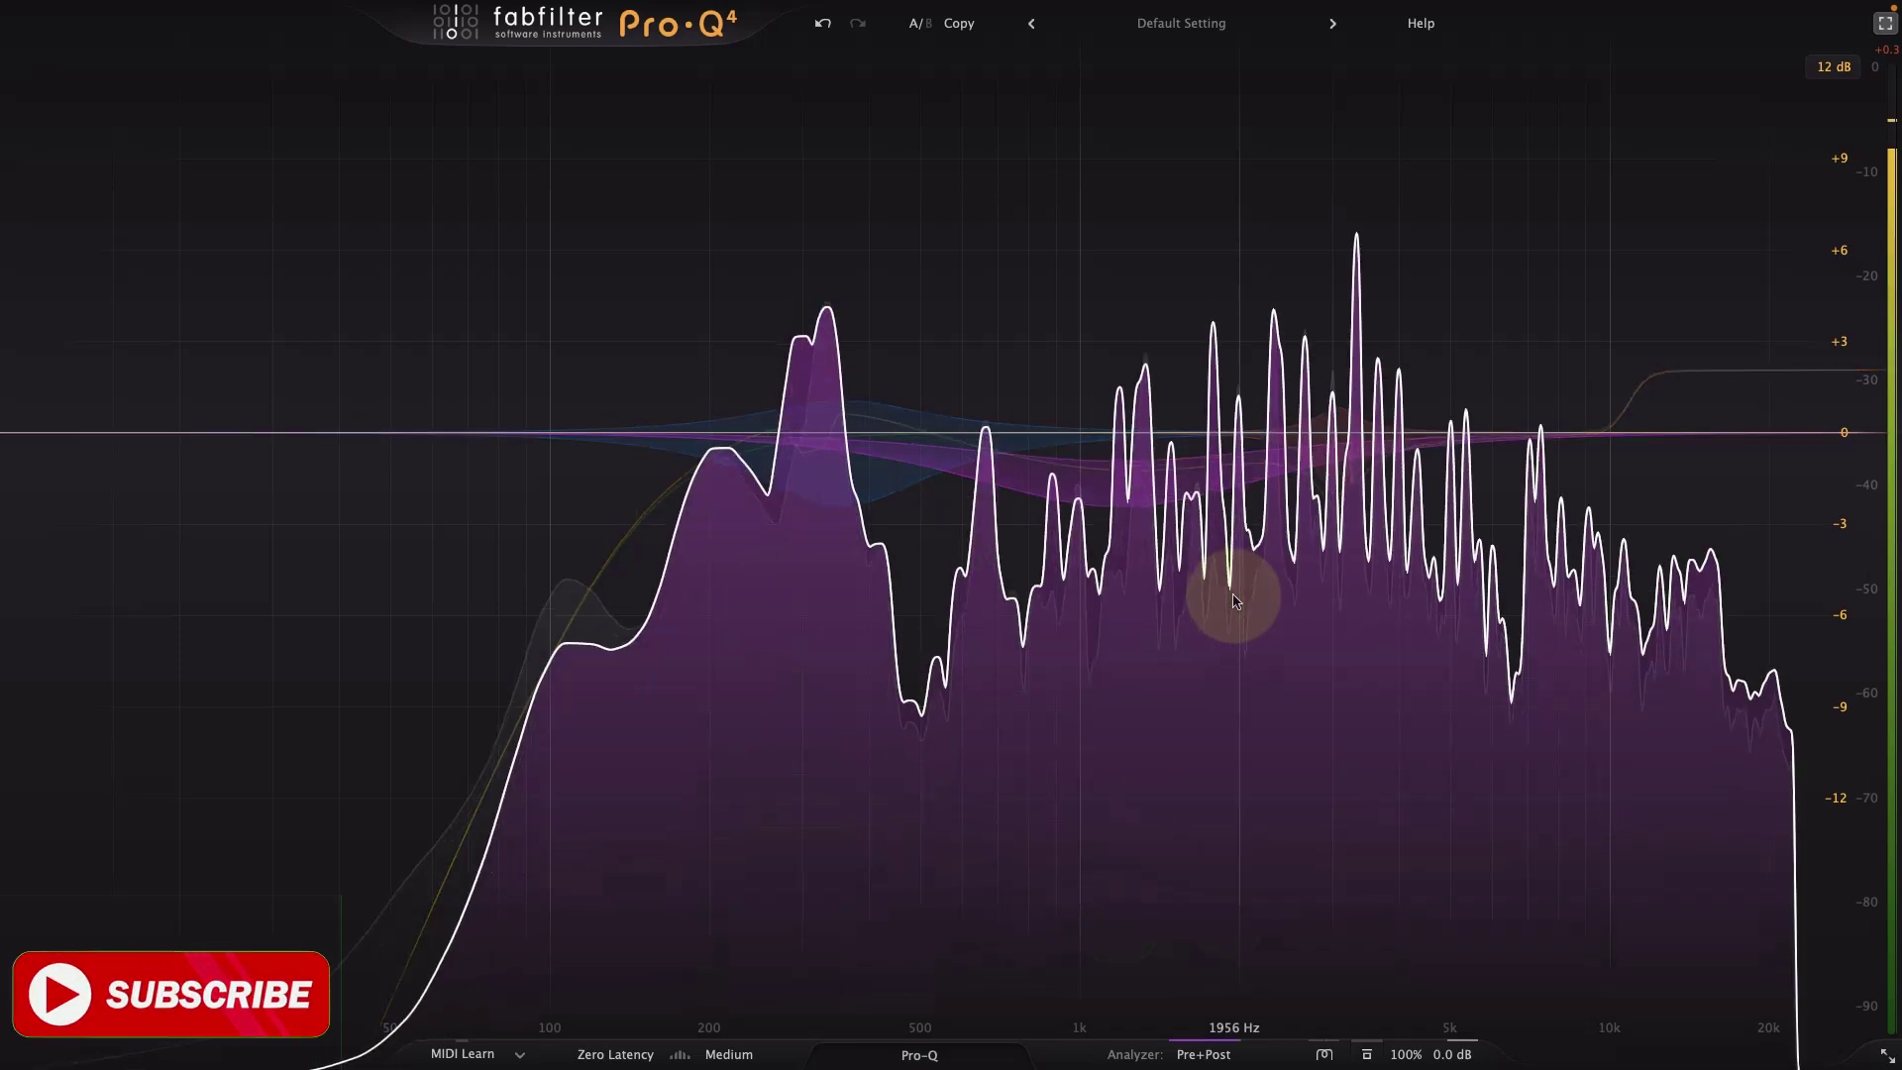
Leave the EQ's full-screen view and move its window aside to reach the mixer's bus channels.
drag(1234, 601, 1835, 104)
click(1884, 22)
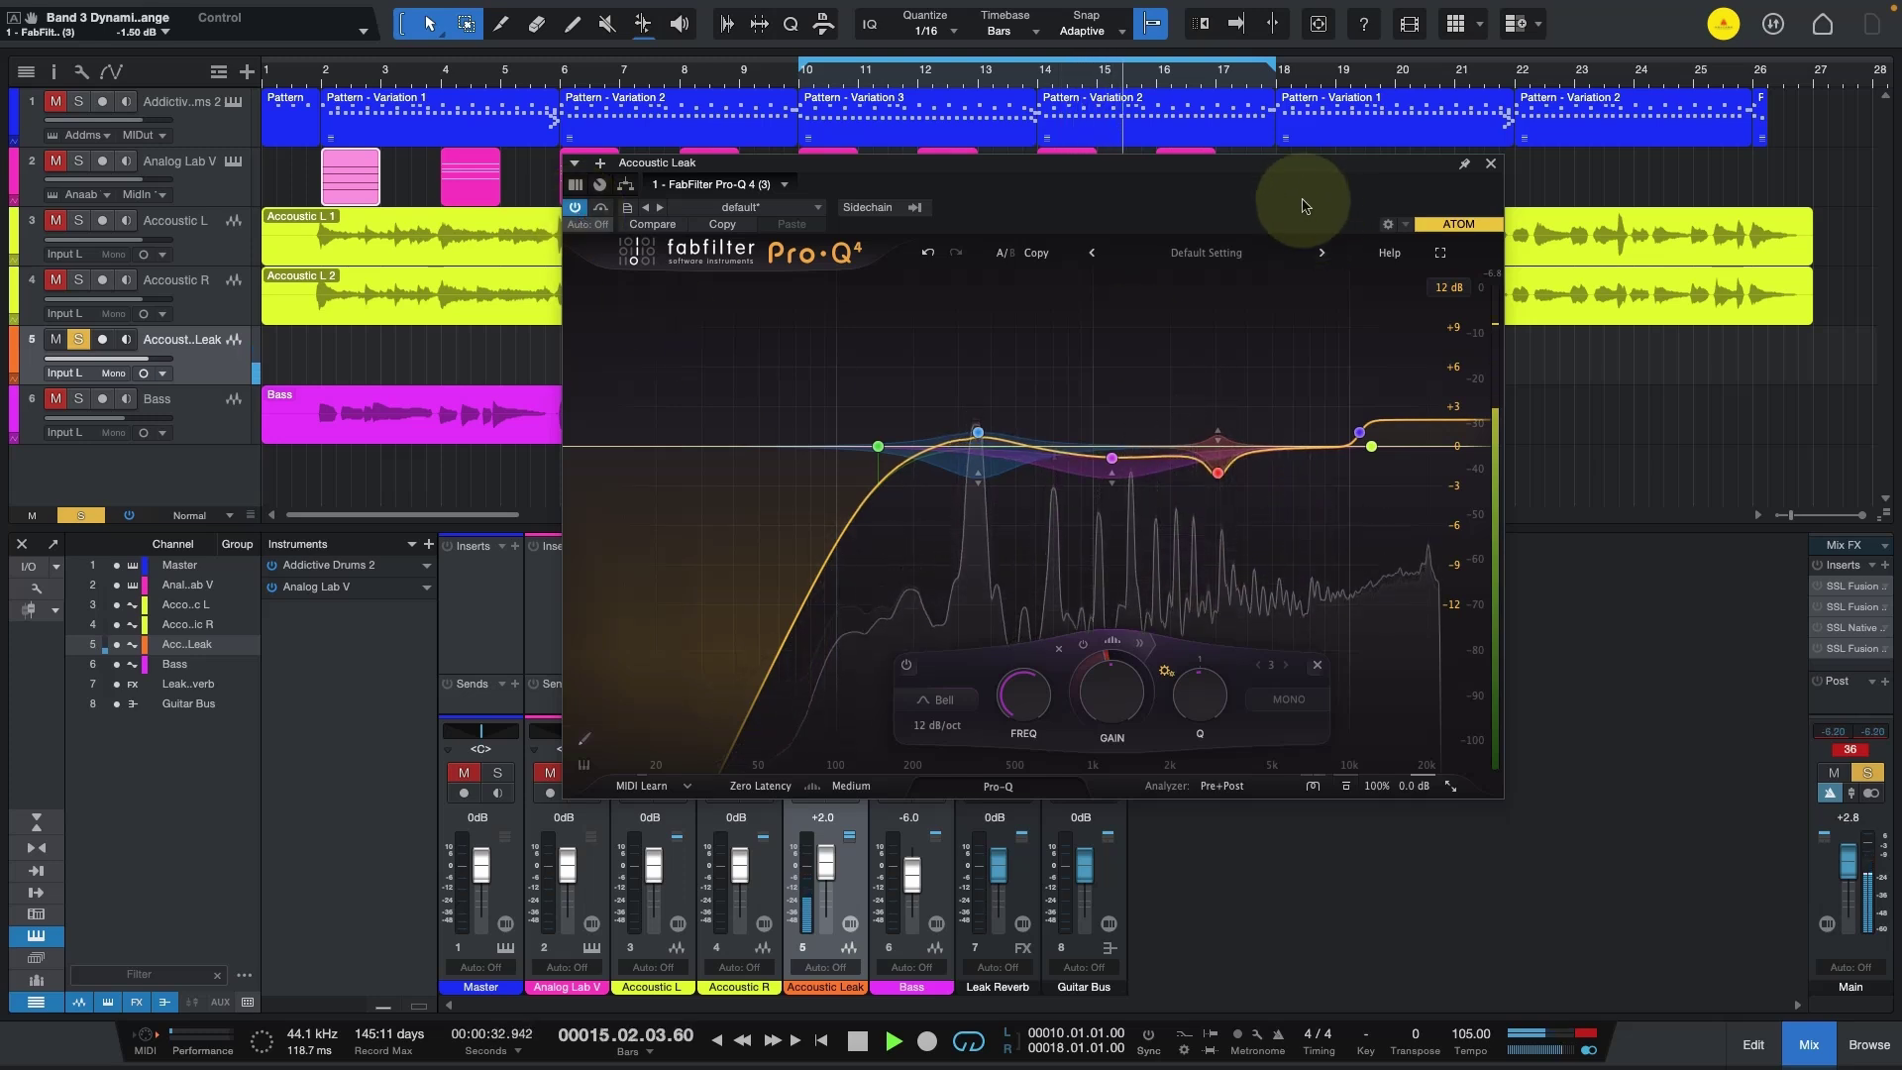
drag(1296, 180, 746, 167)
click(1100, 773)
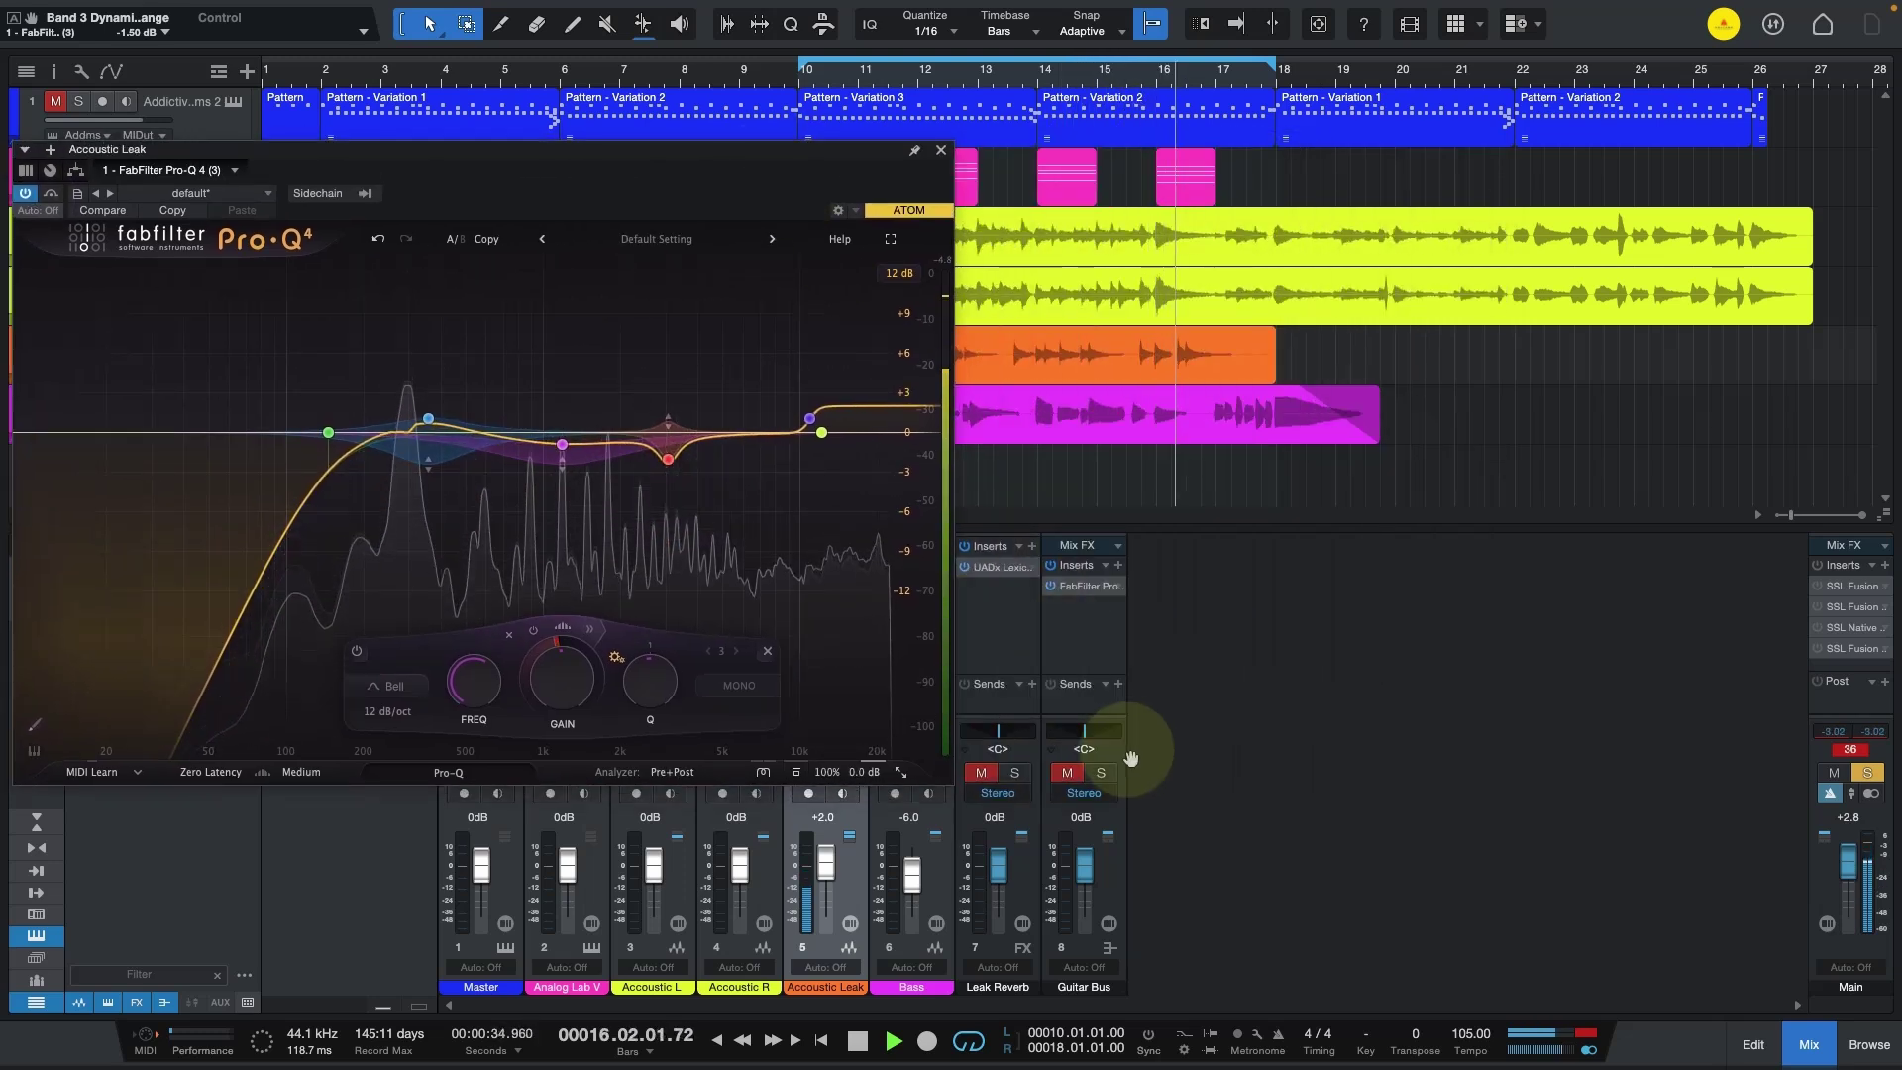
Solo the Leak Reverb channel alongside the Guitar Bus, and briefly check the Acoustic Leak EQ curve in full-screen view.
drag(730, 161, 1171, 174)
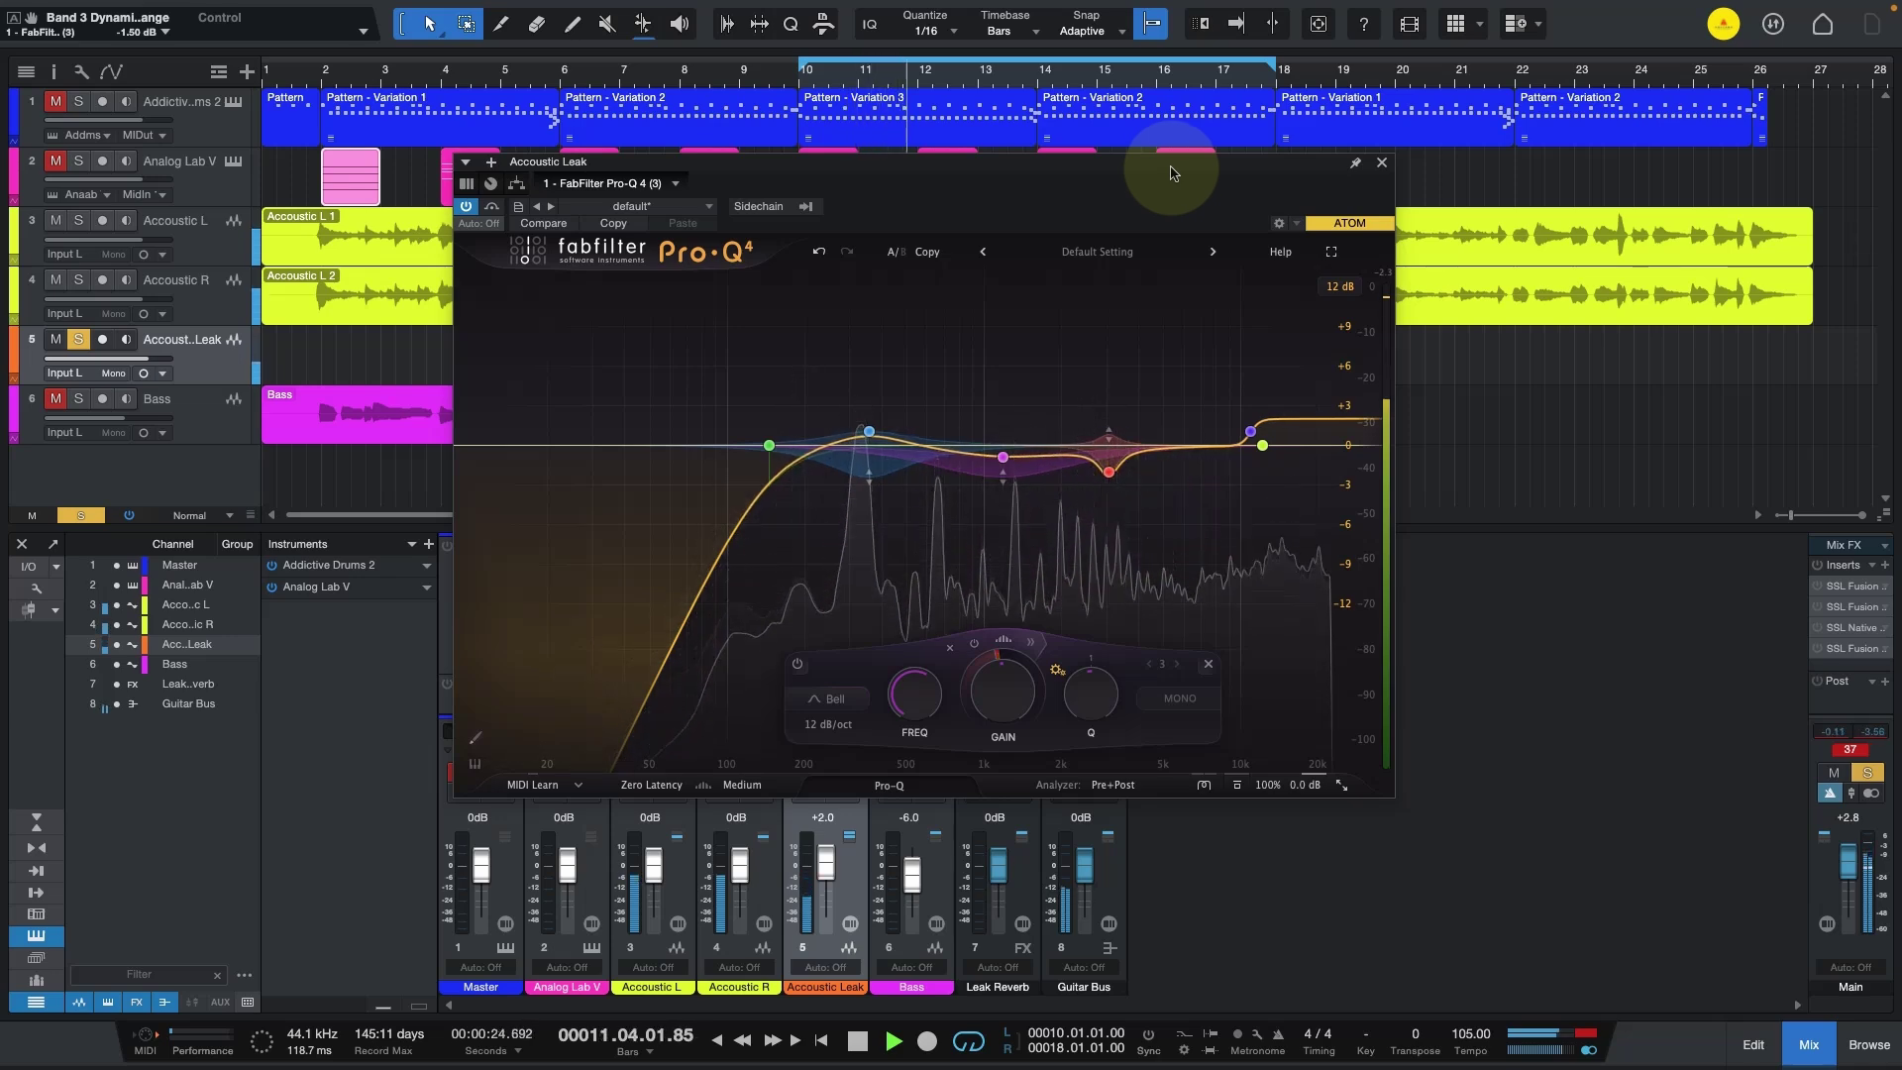
drag(1173, 174, 701, 302)
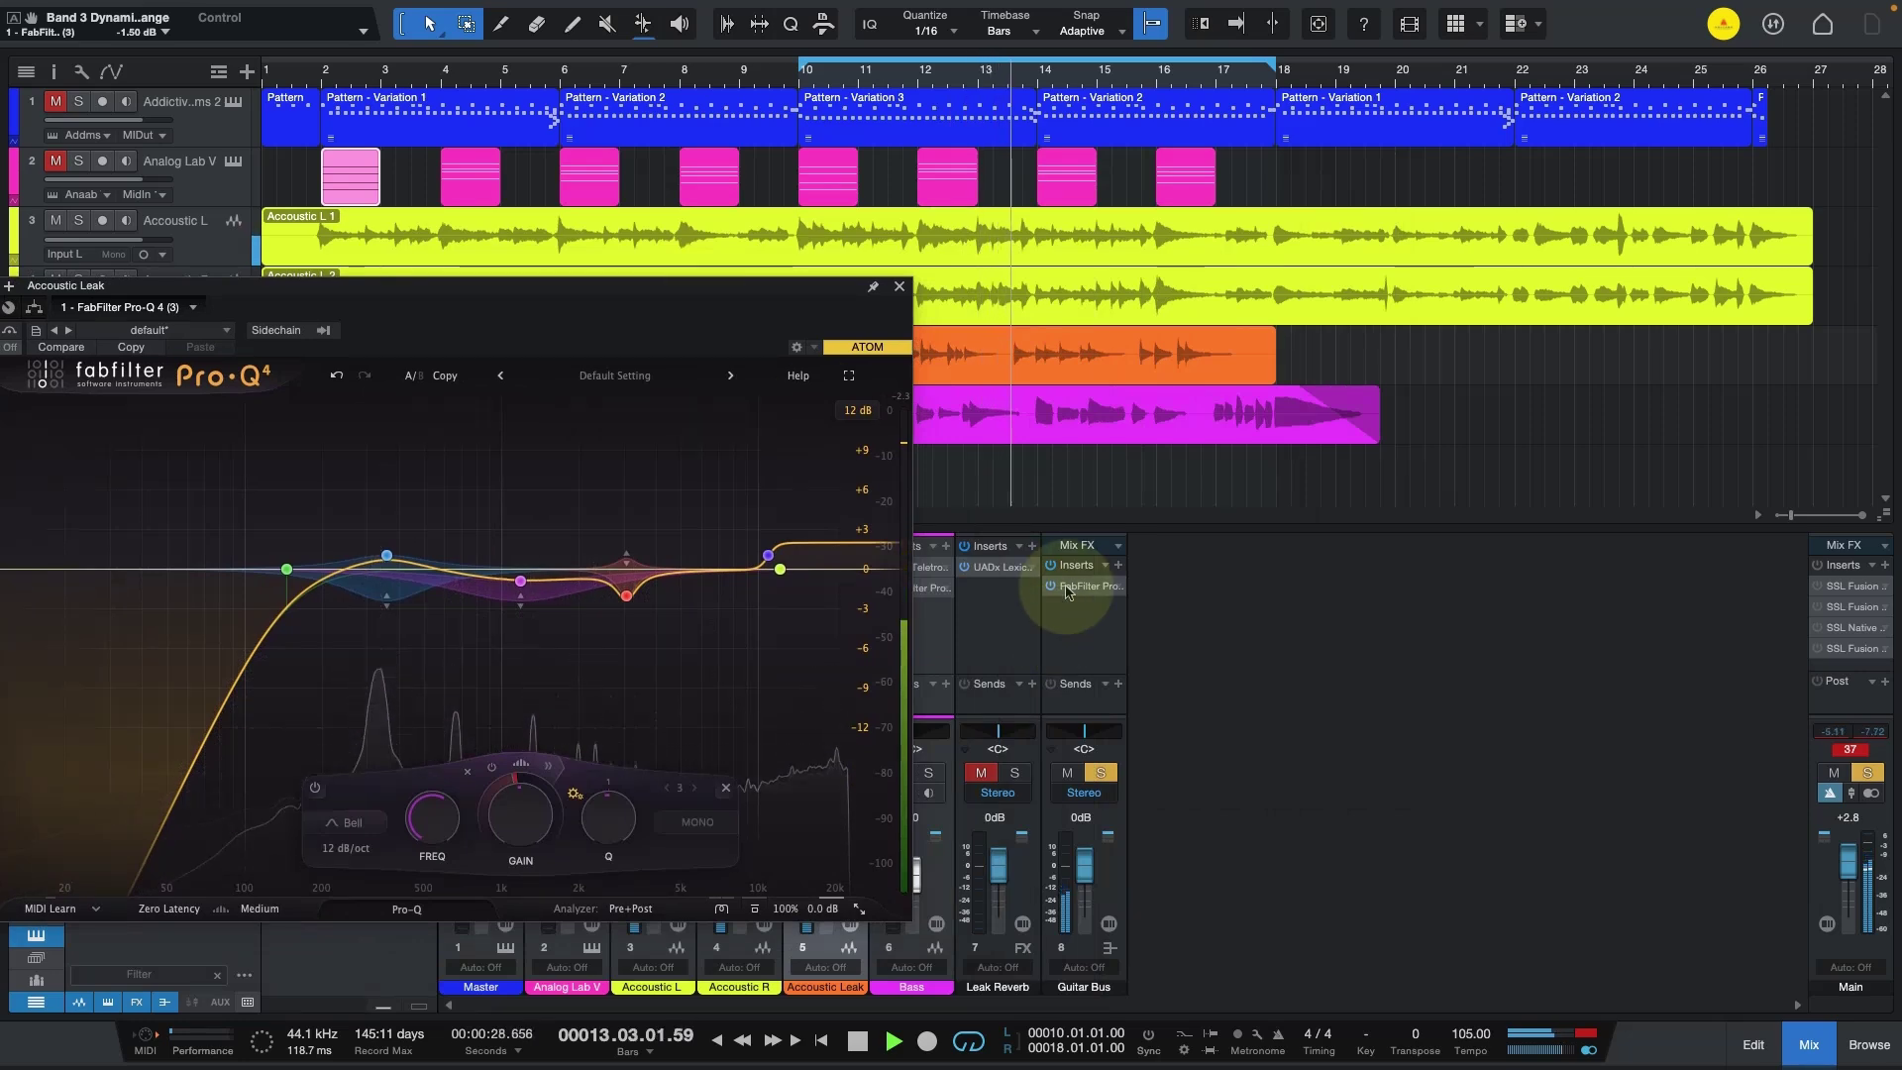
click(981, 772)
click(1014, 773)
drag(768, 291, 1303, 158)
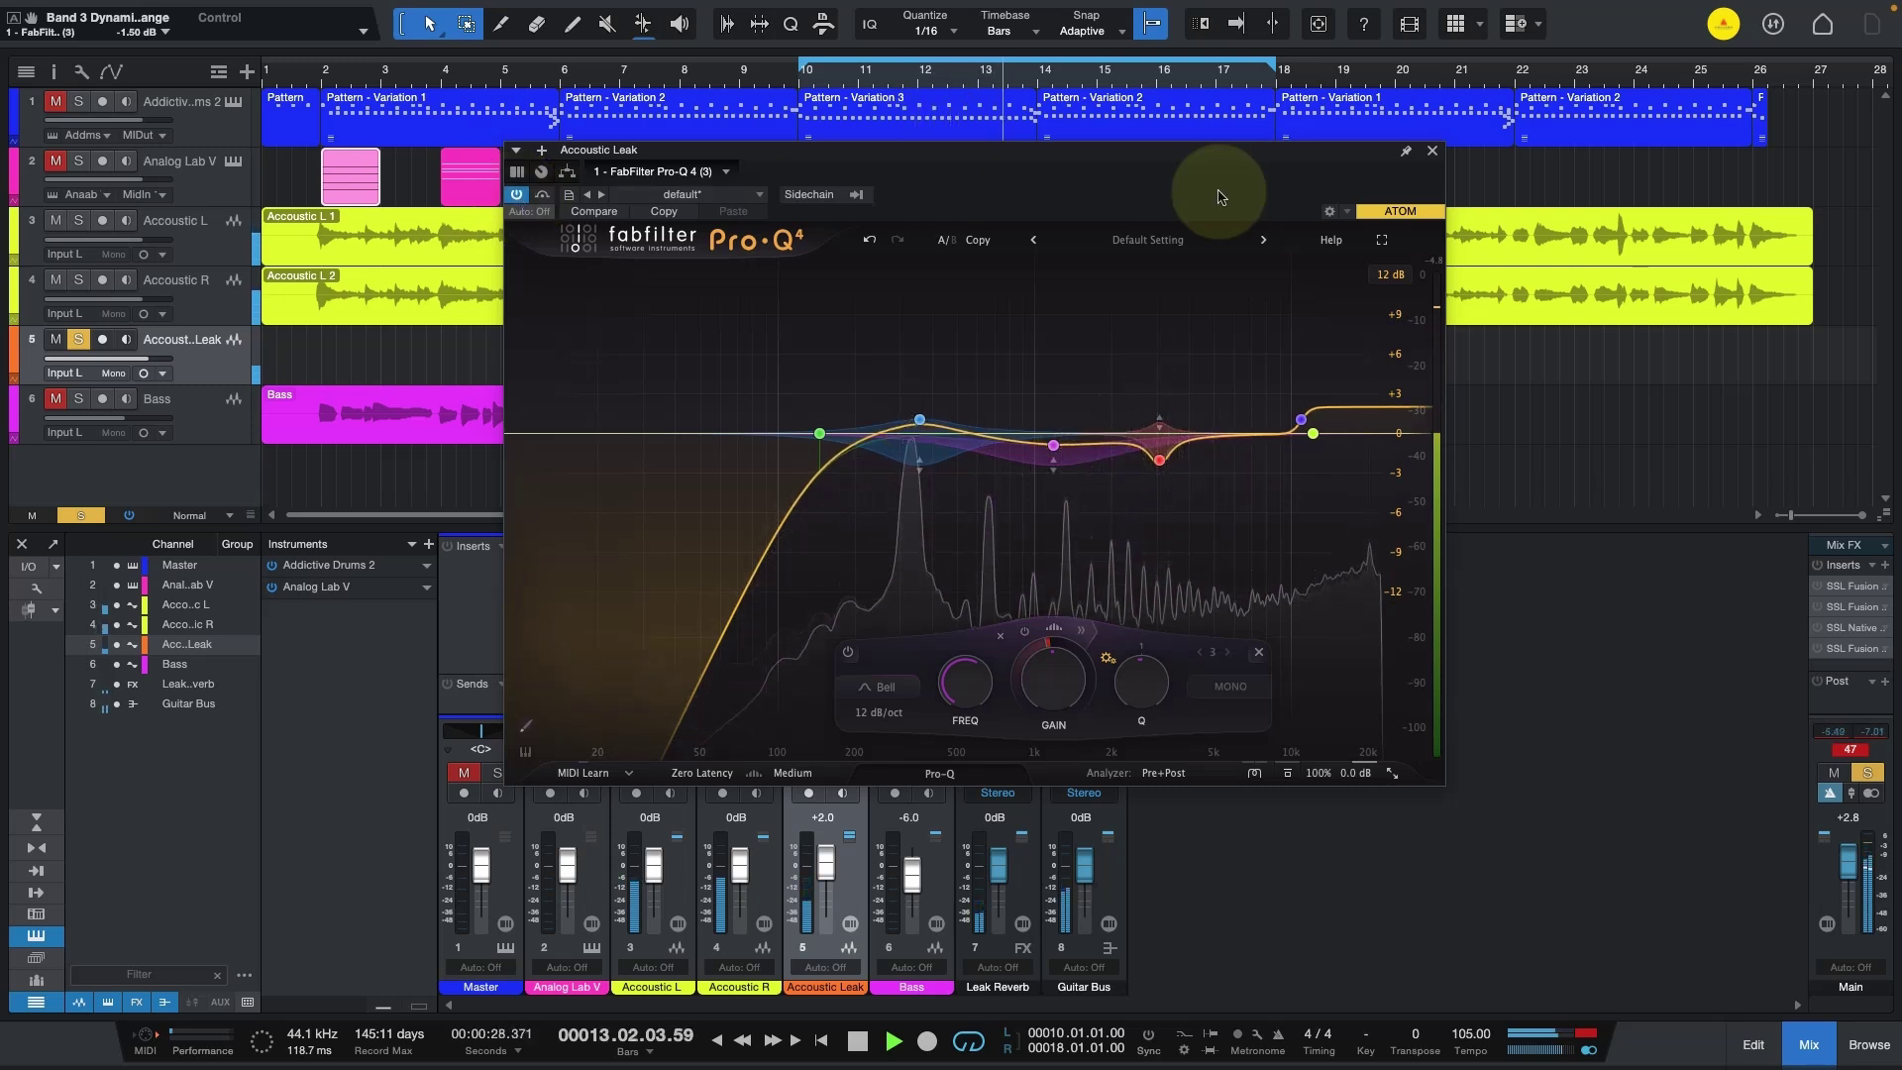
click(1382, 240)
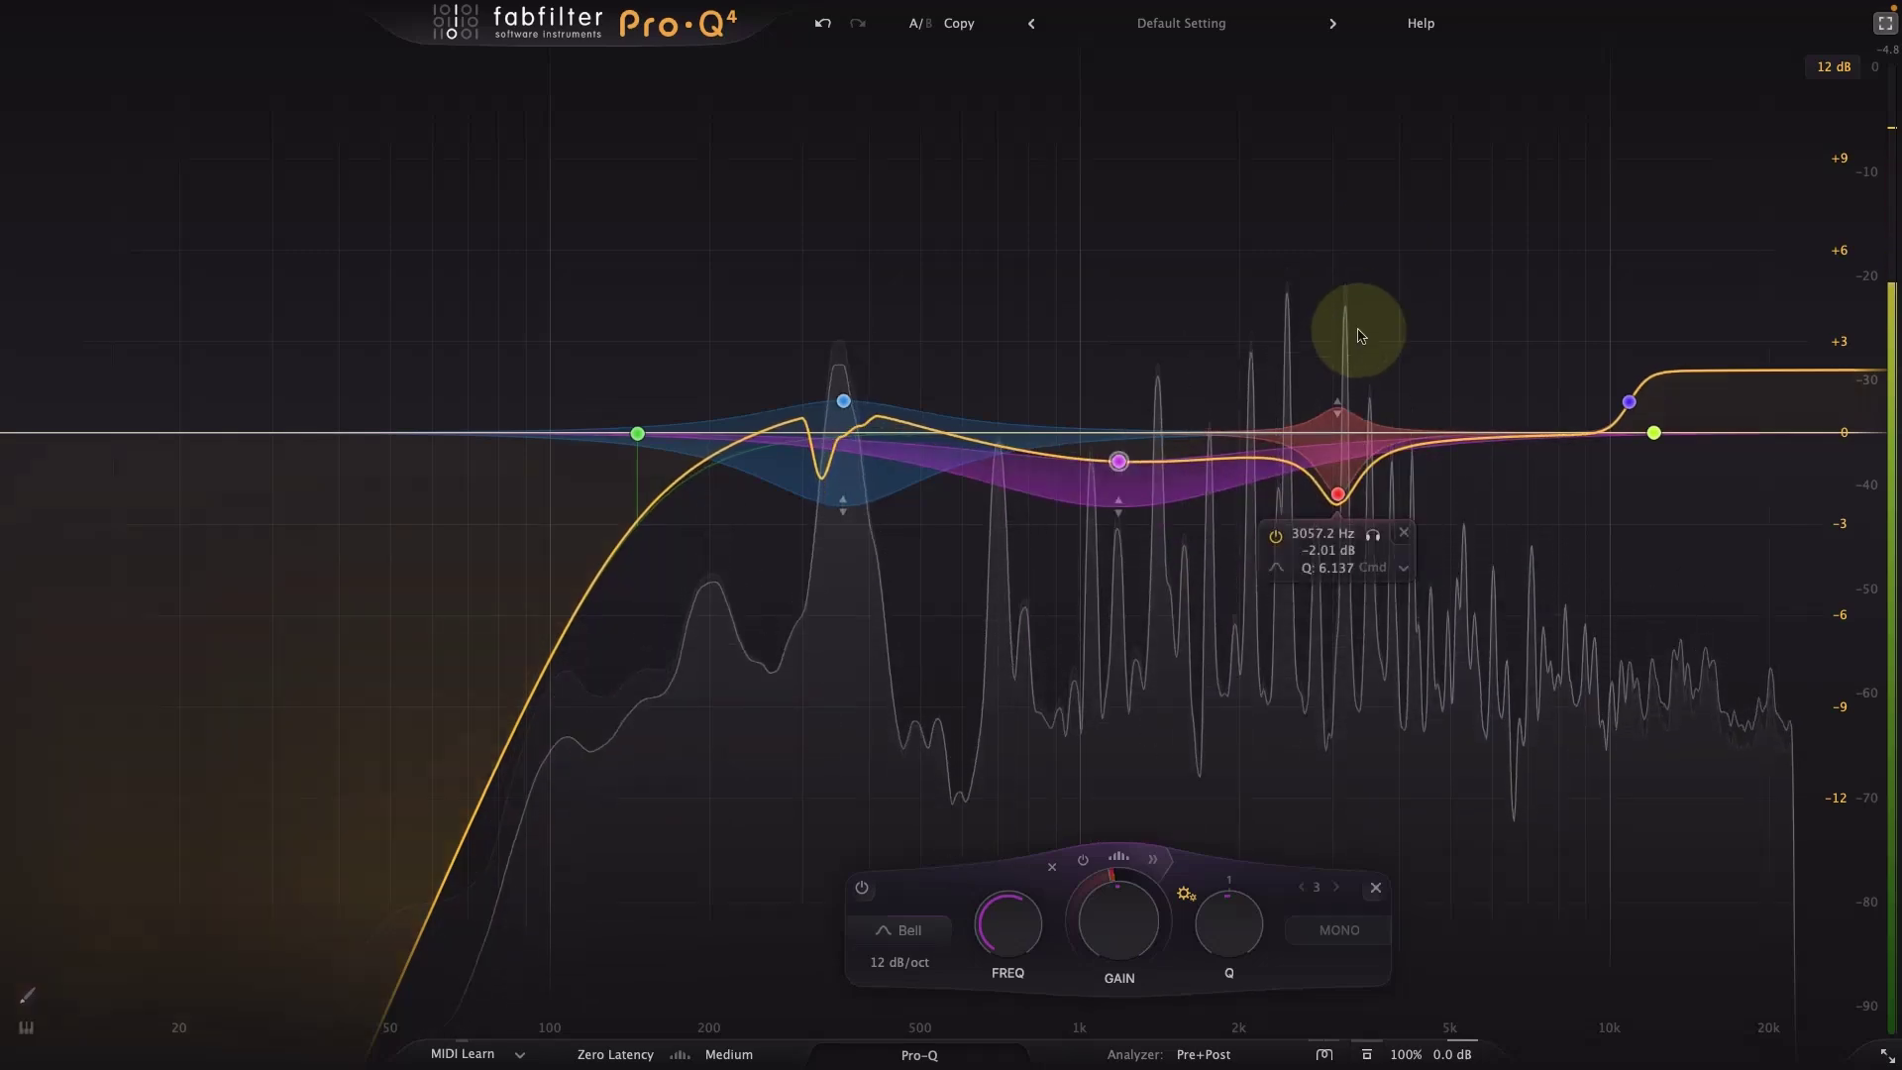
click(1885, 22)
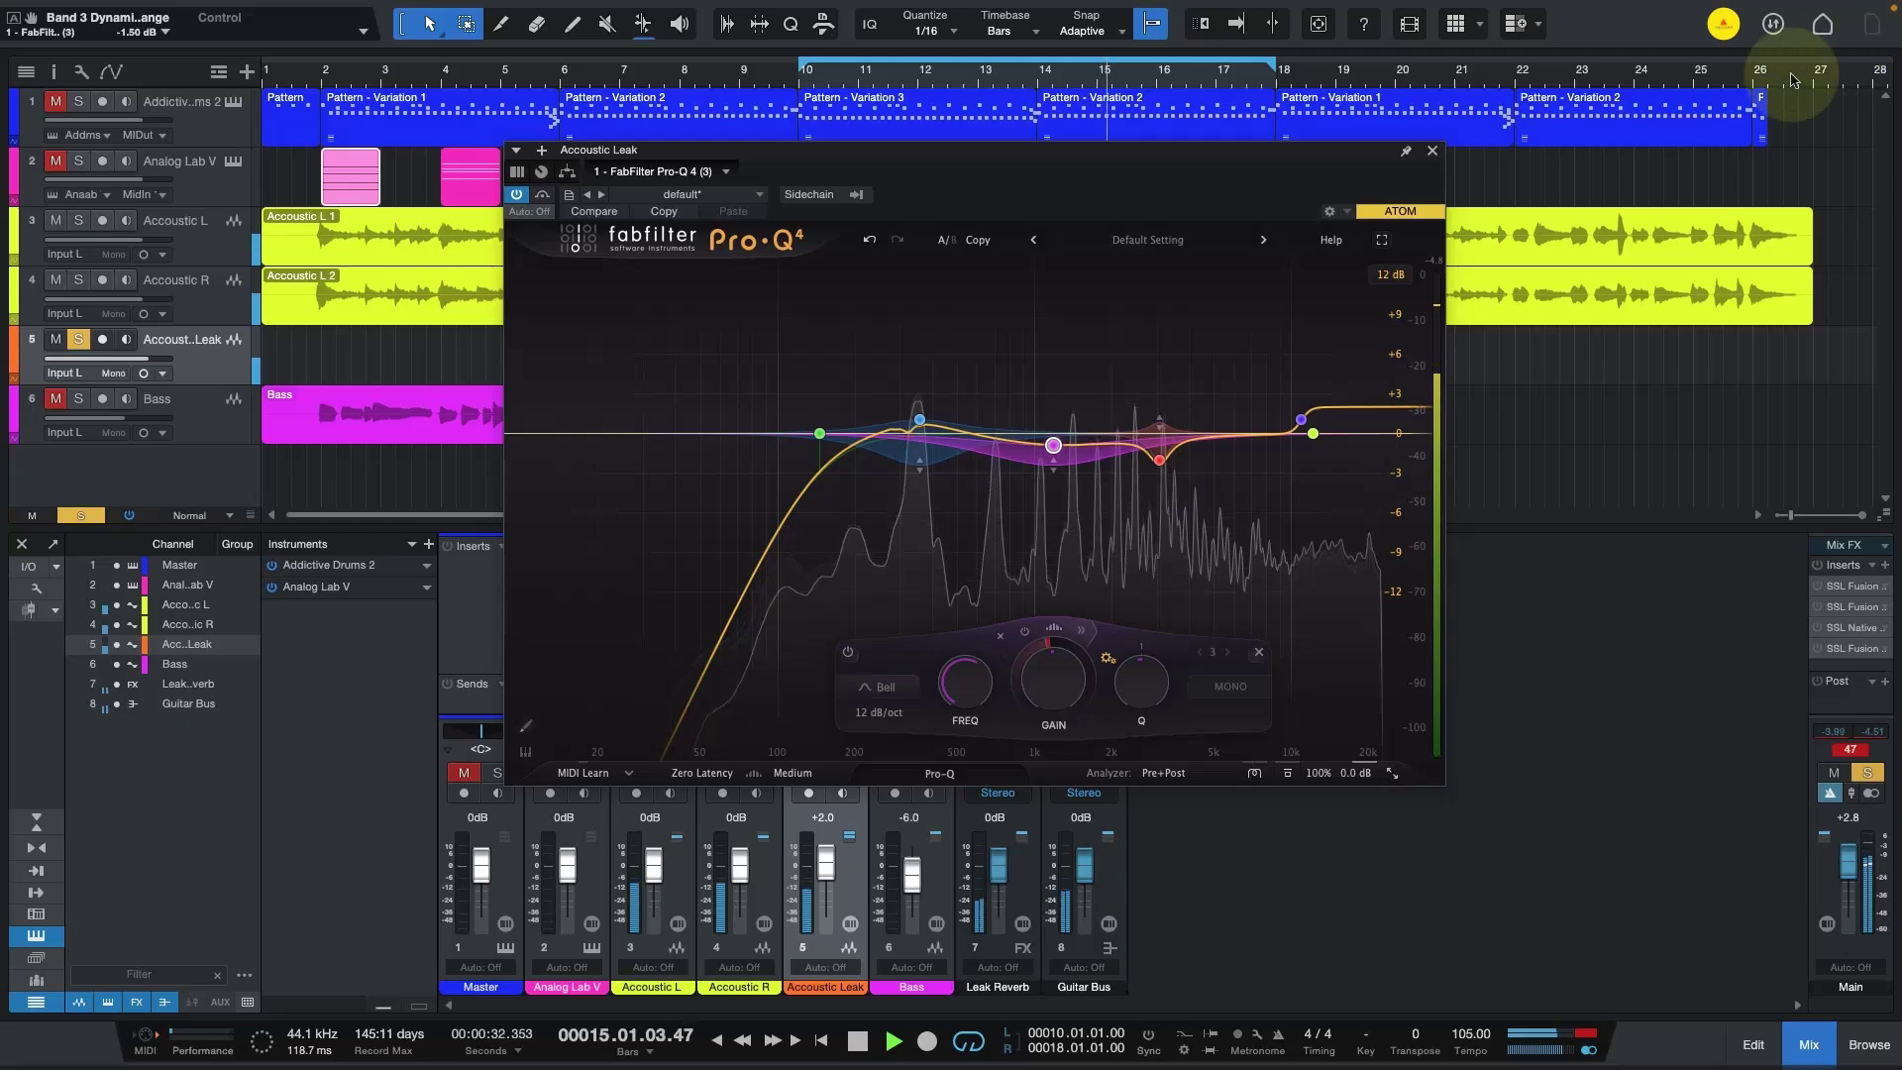
Switch off loop playback and move the playback position to between bars 7 and 8.
click(976, 1048)
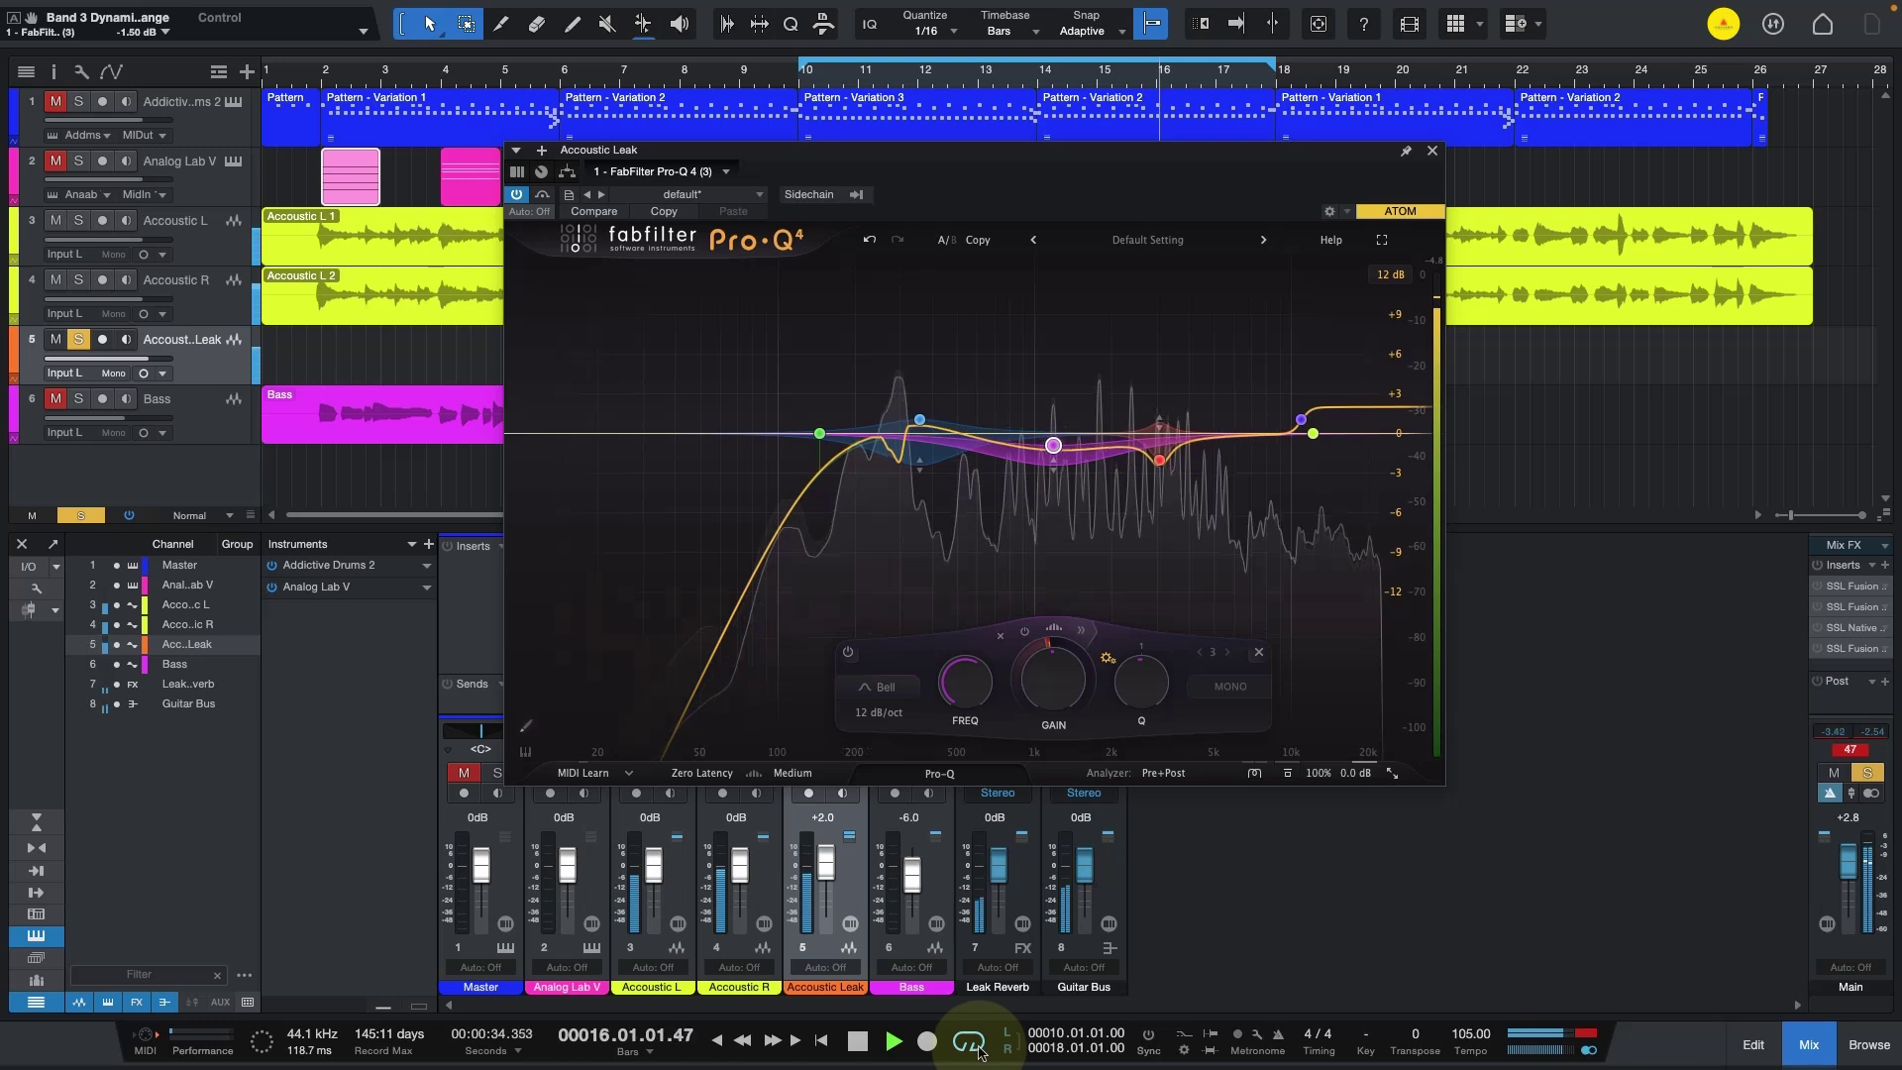
click(654, 77)
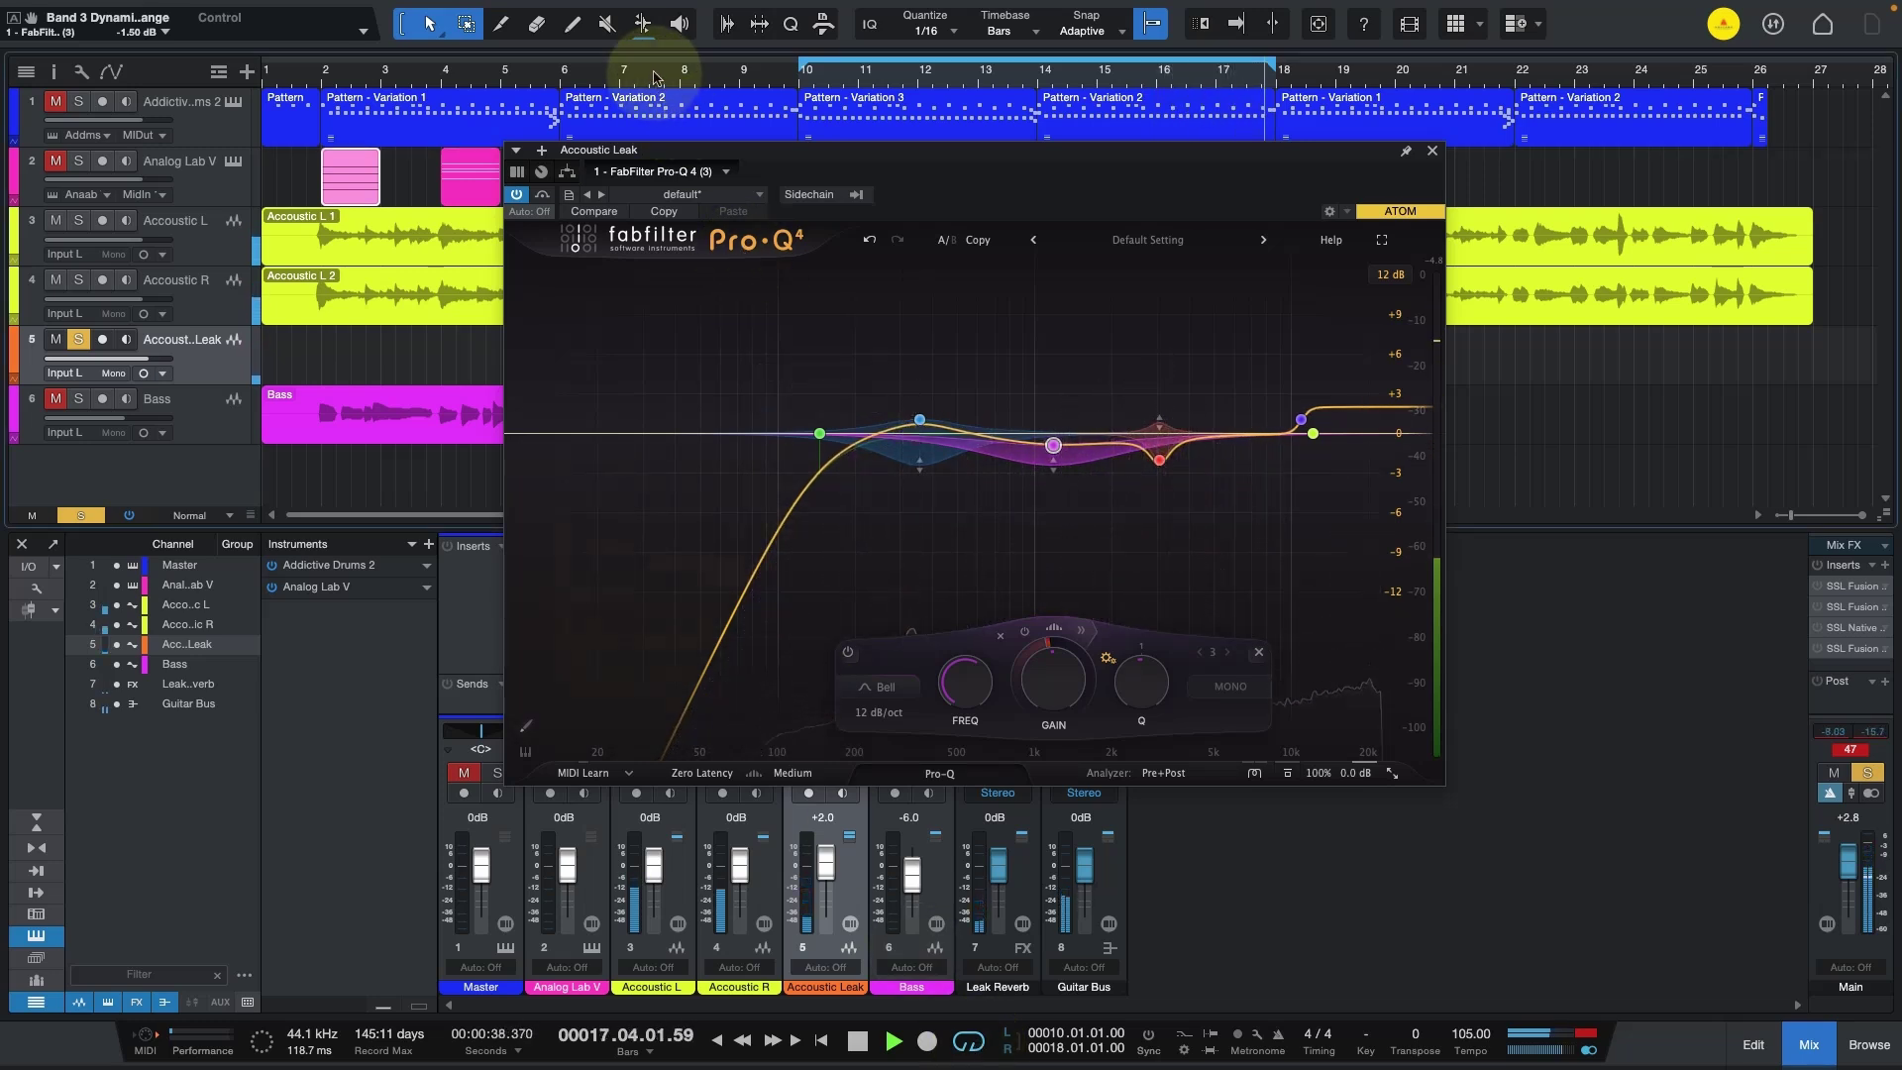